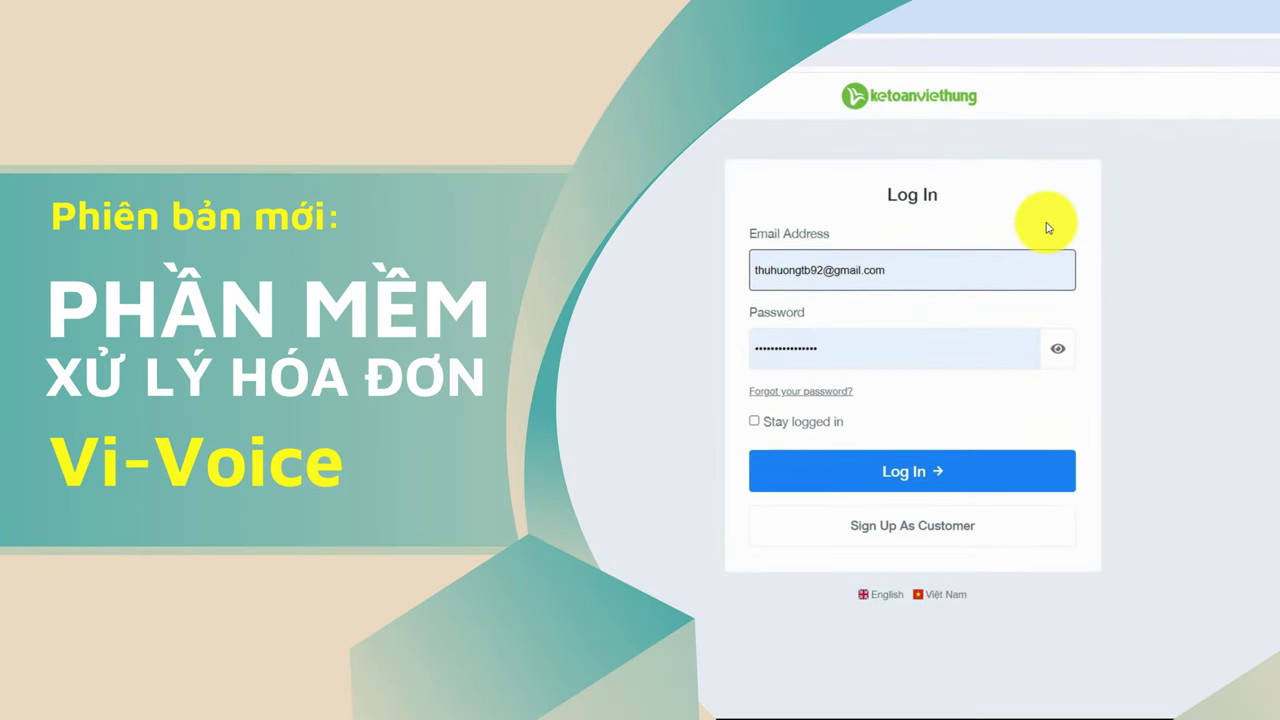
- Sign in to Kế Toán Việt Hưng Vi-Voice with the saved account and open Hóa đơn điện tử > Doanh nghiệp
{"action": "left_click", "coordinate": [950, 471]}
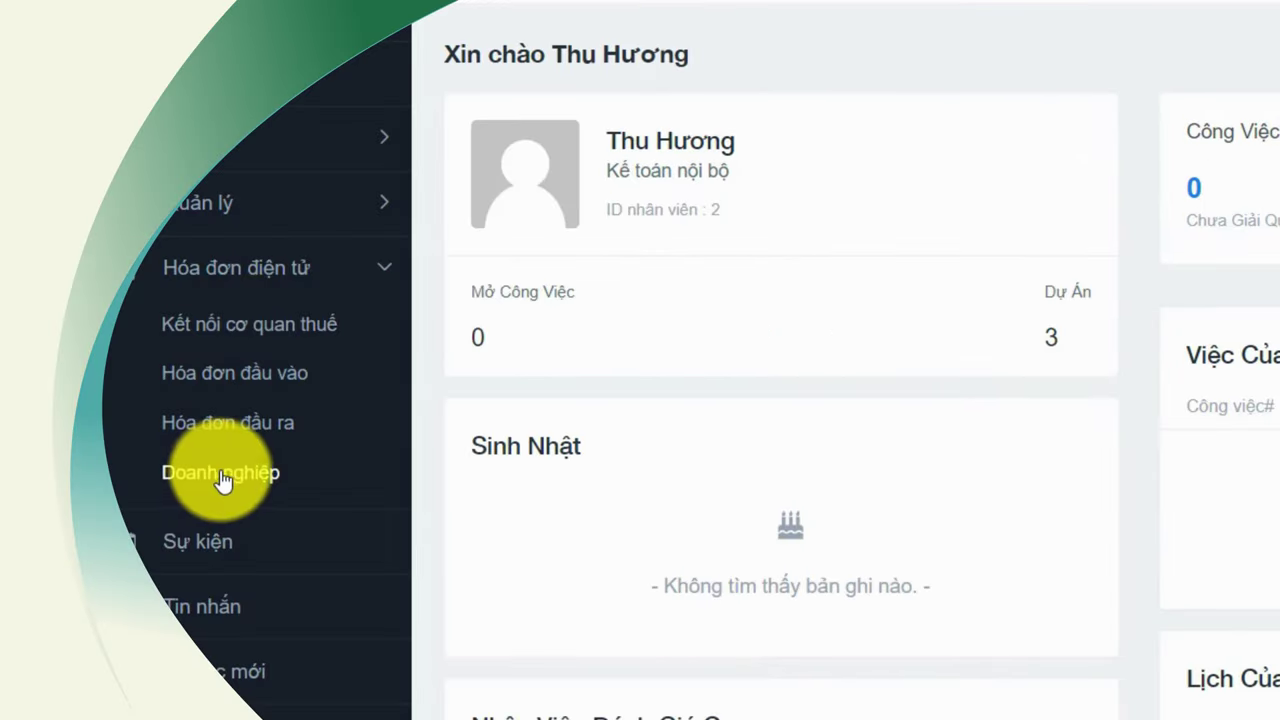
{"action": "left_click", "coordinate": [232, 472]}
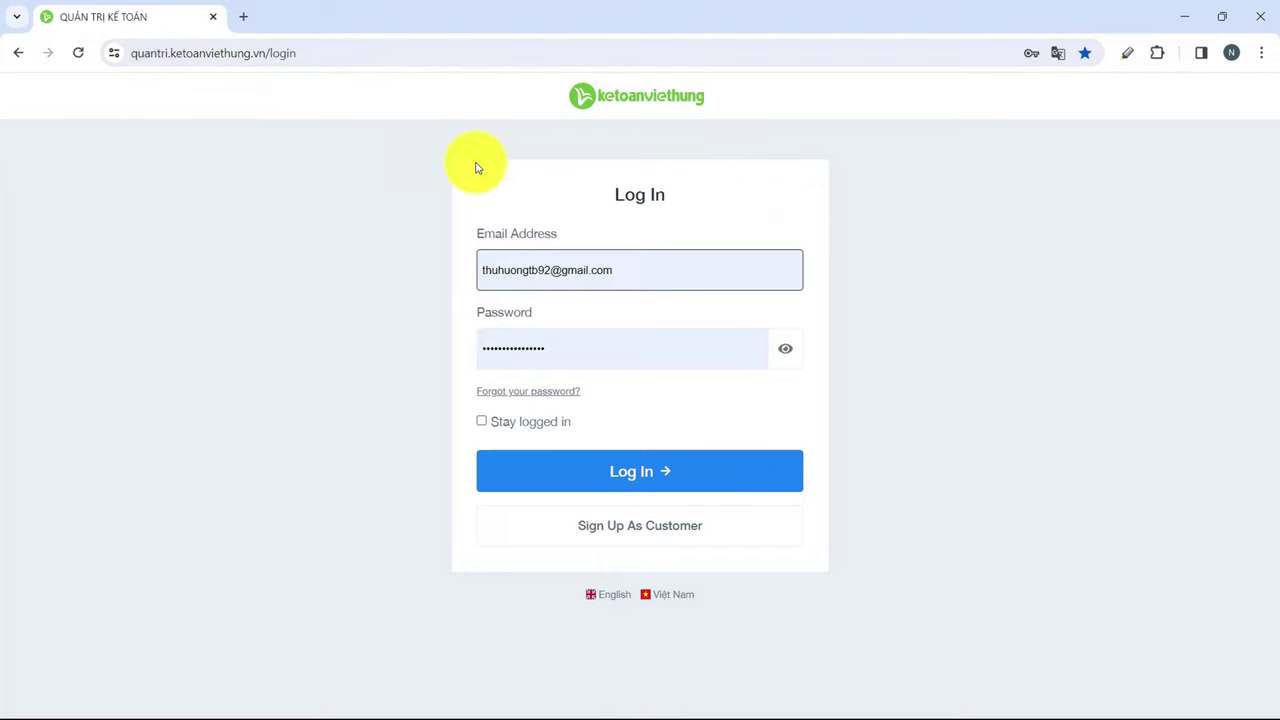
{"action": "left_click", "coordinate": [623, 267]}
{"action": "left_click", "coordinate": [512, 348]}
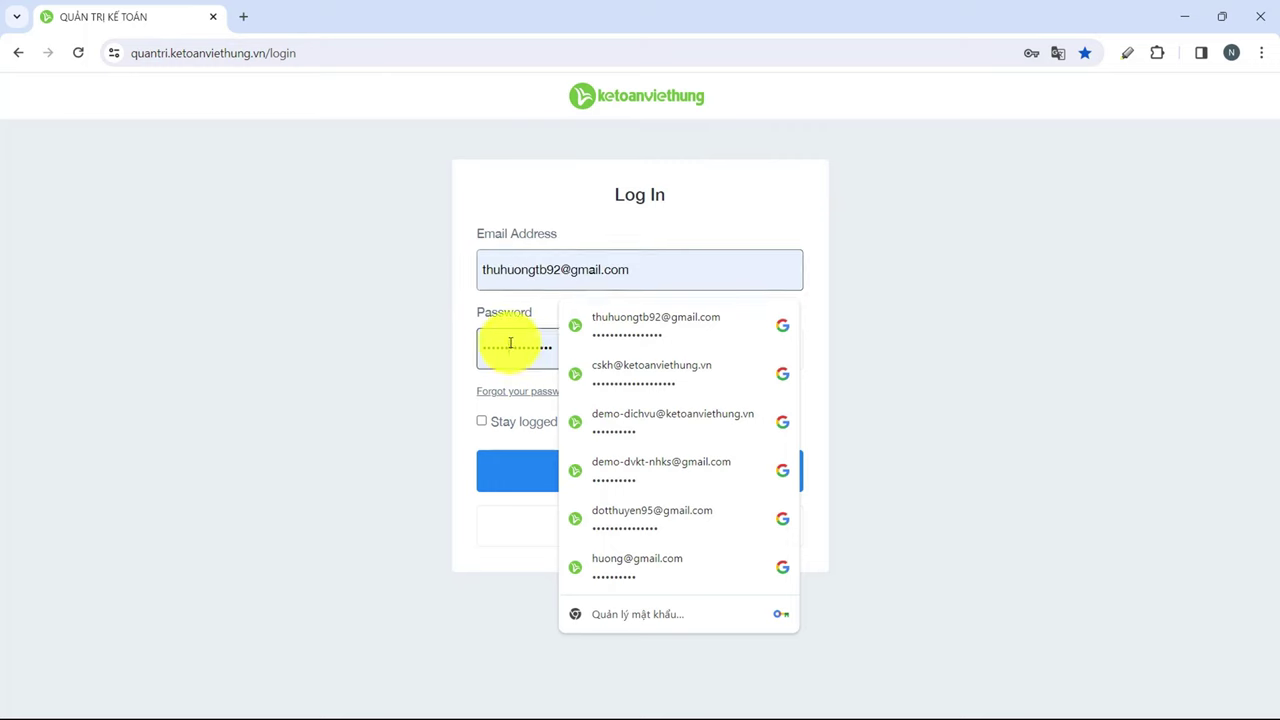
{"action": "left_click", "coordinate": [506, 482]}
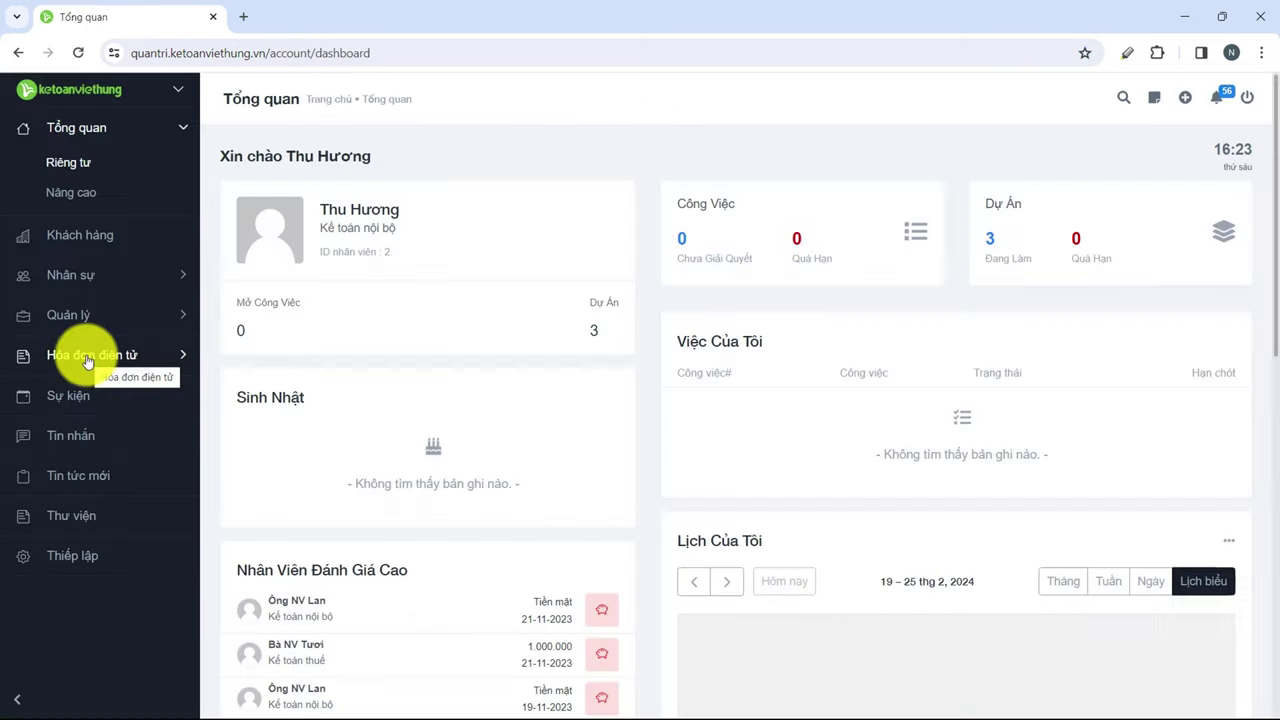
{"action": "left_click", "coordinate": [90, 352]}
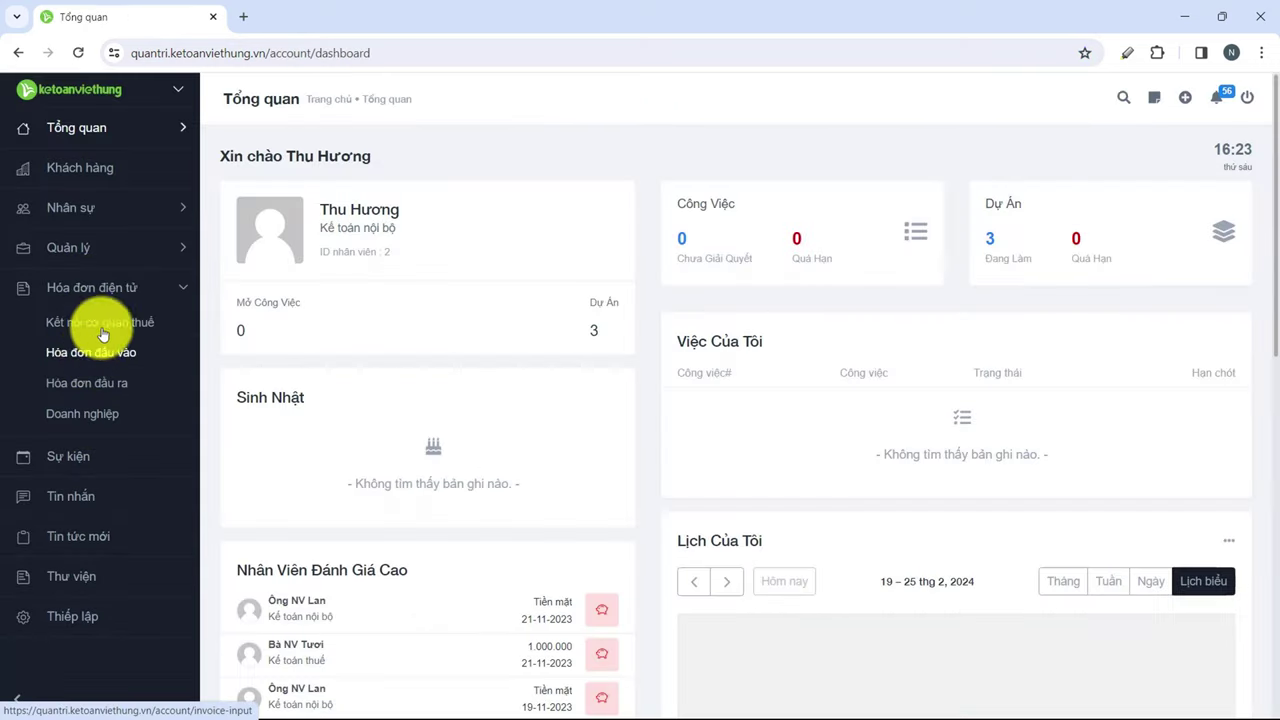
{"action": "left_click", "coordinate": [81, 416]}
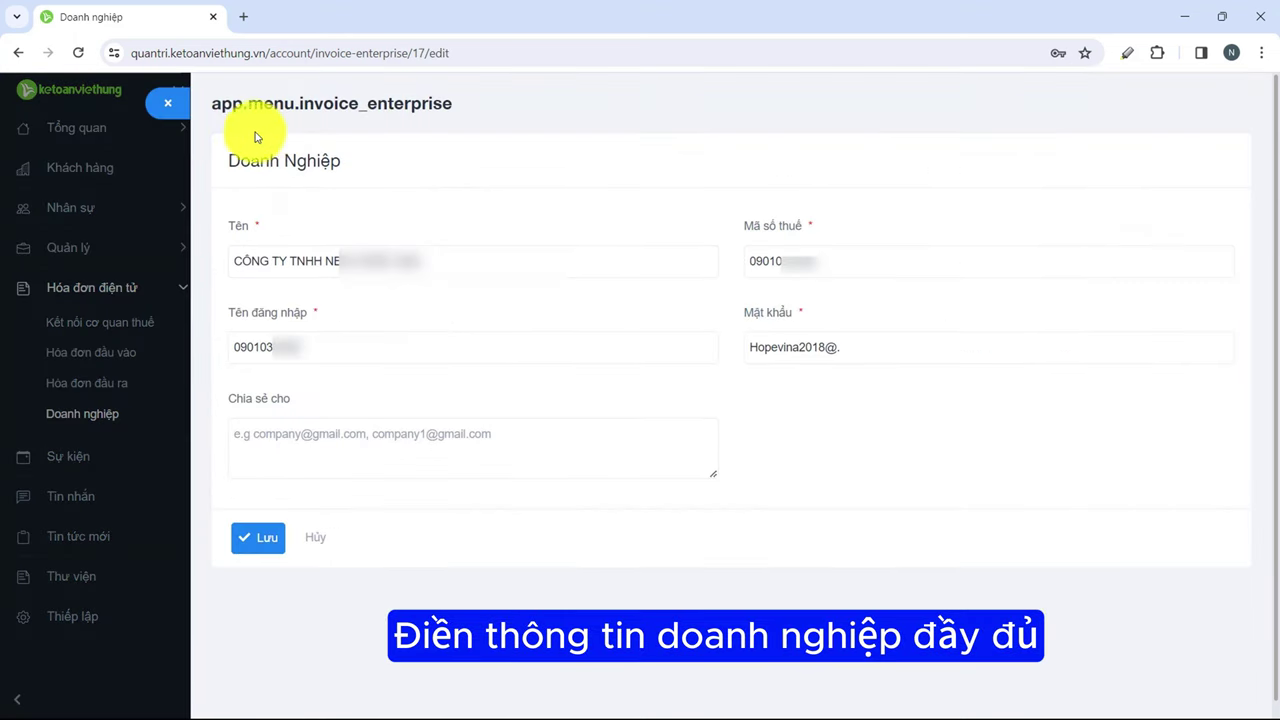
- Fill in the company name, tax code and tax-portal username and password, then save it as enterprise Id 17
{"action": "left_click", "coordinate": [310, 253]}
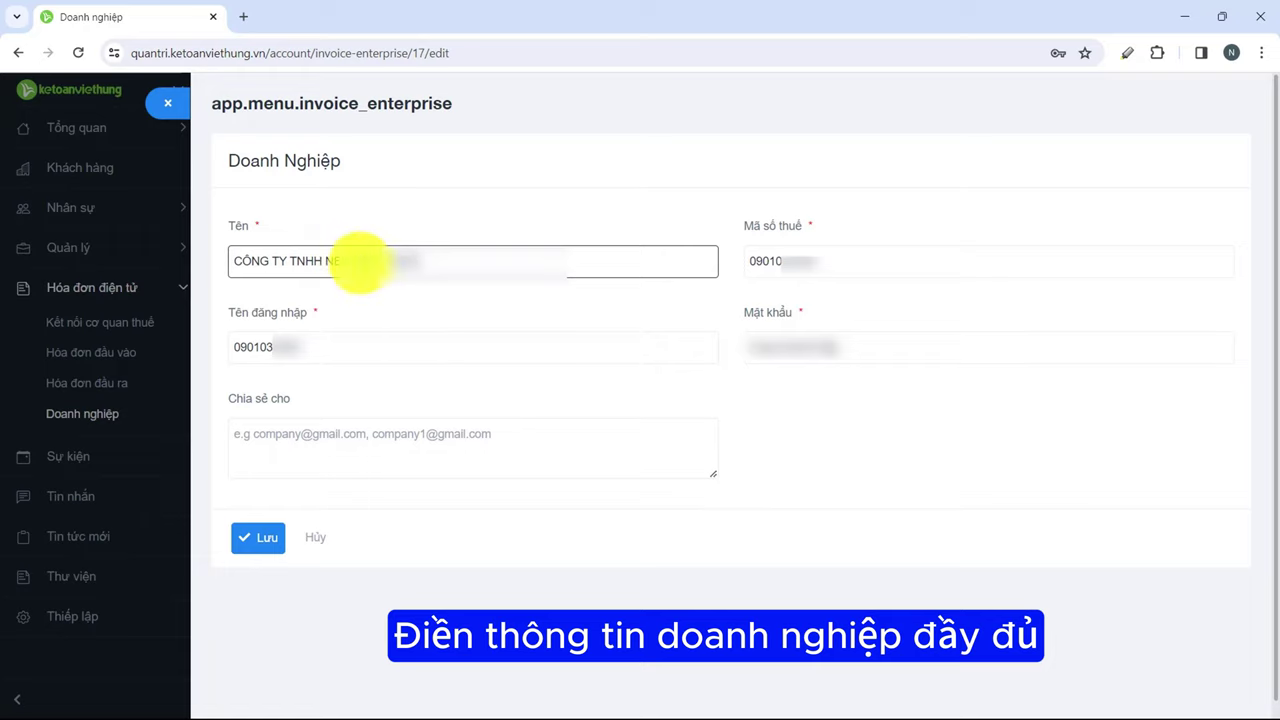
{"action": "left_click_drag", "start_coordinate": [871, 266], "coordinate": [651, 267]}
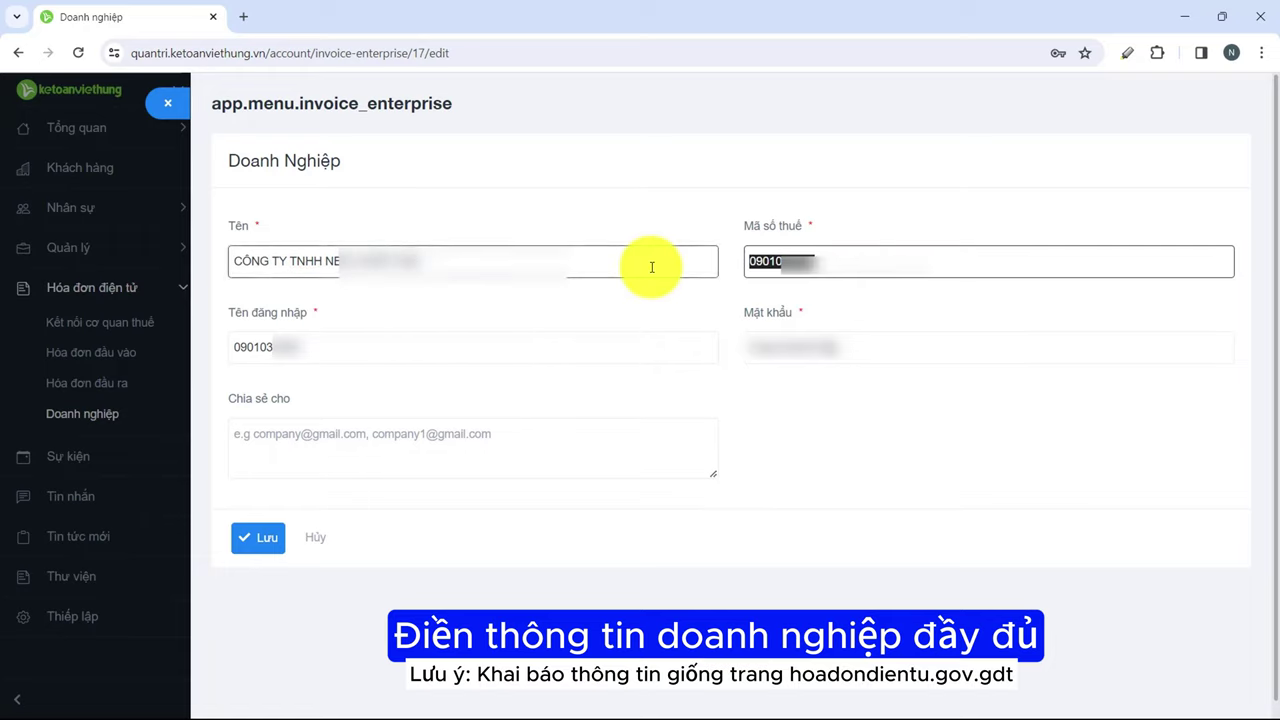
{"action": "left_click_drag", "start_coordinate": [300, 343], "coordinate": [255, 341]}
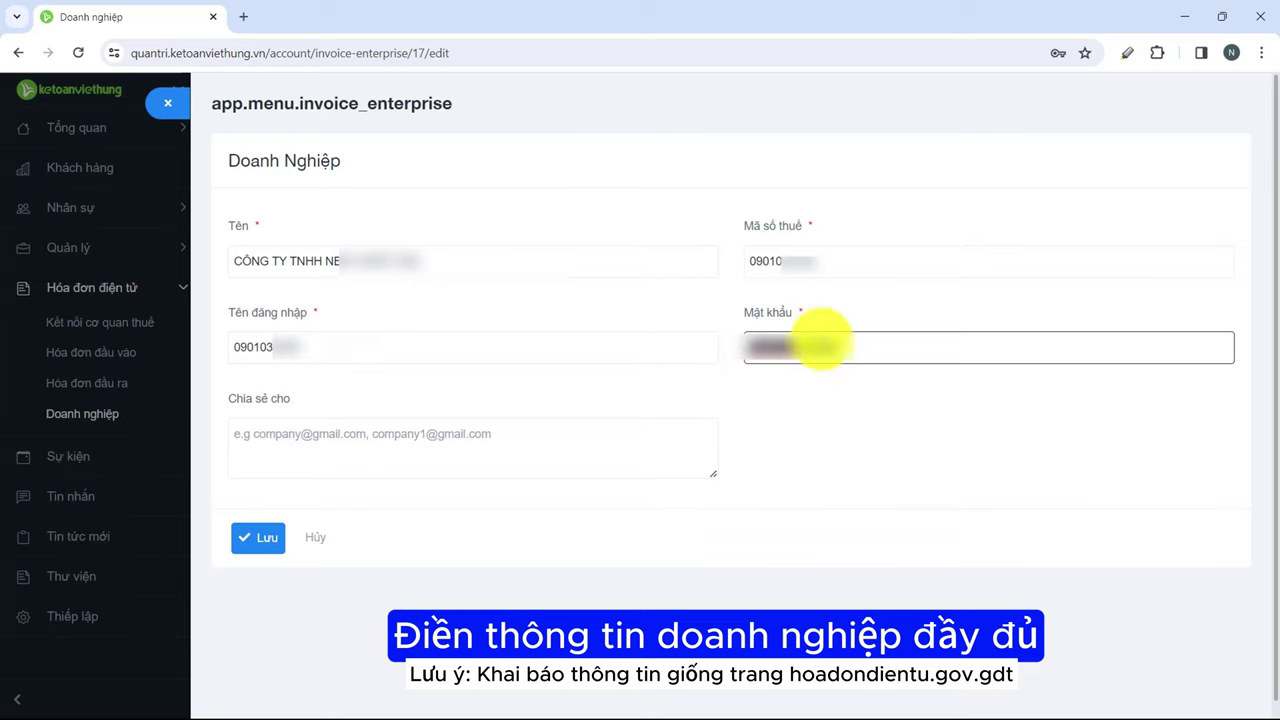
{"action": "left_click", "coordinate": [243, 539]}
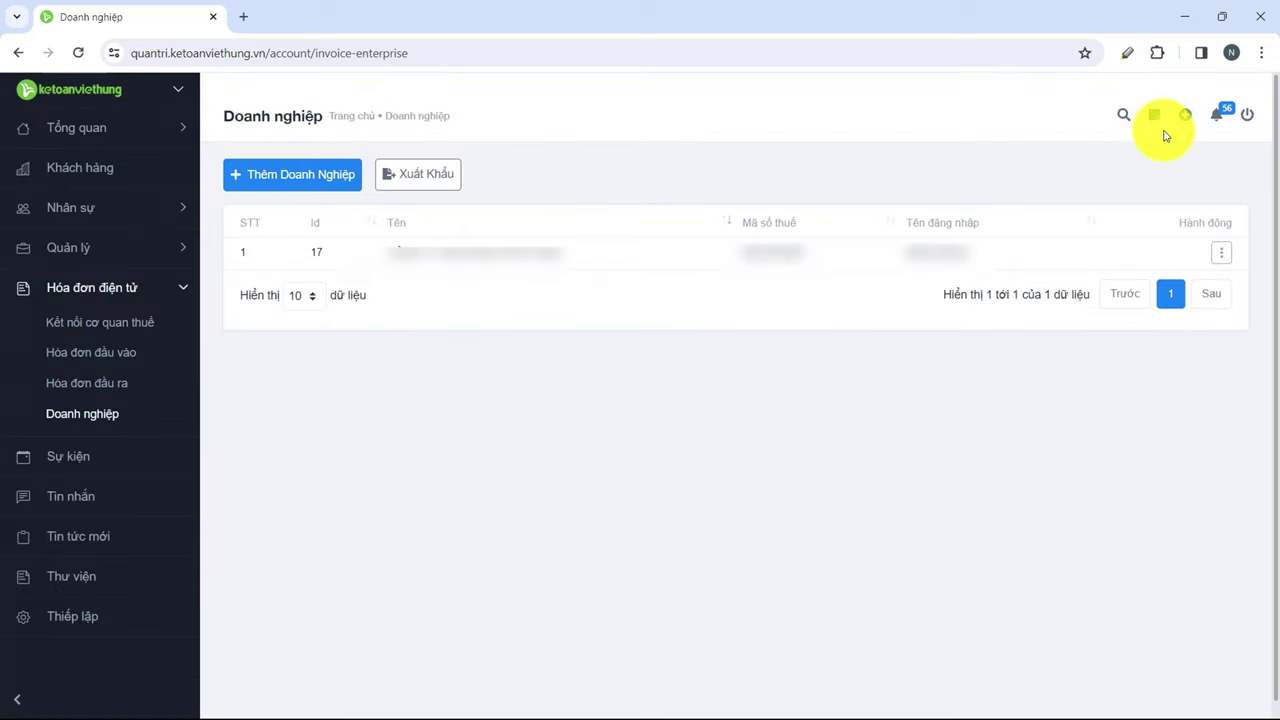
- Connect to the tax authority with Kết Nối Ngay, entering the captcha
{"action": "left_click", "coordinate": [100, 323]}
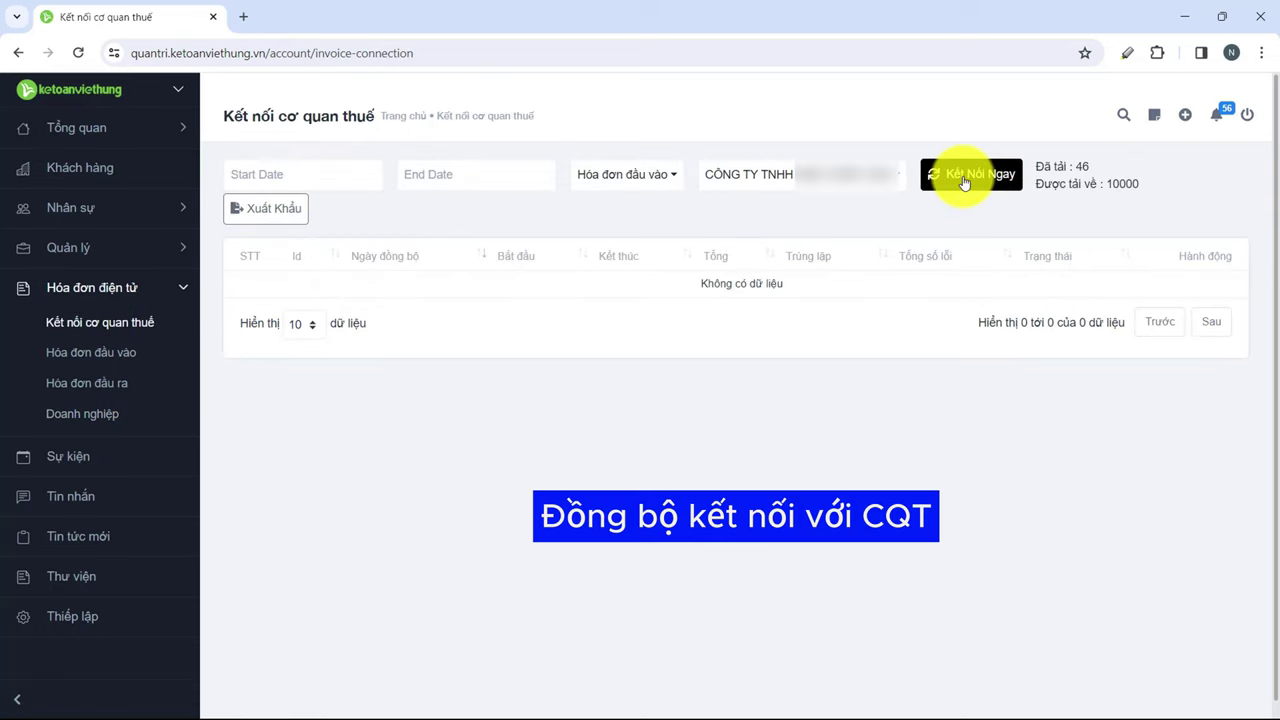
{"action": "left_click", "coordinate": [963, 178]}
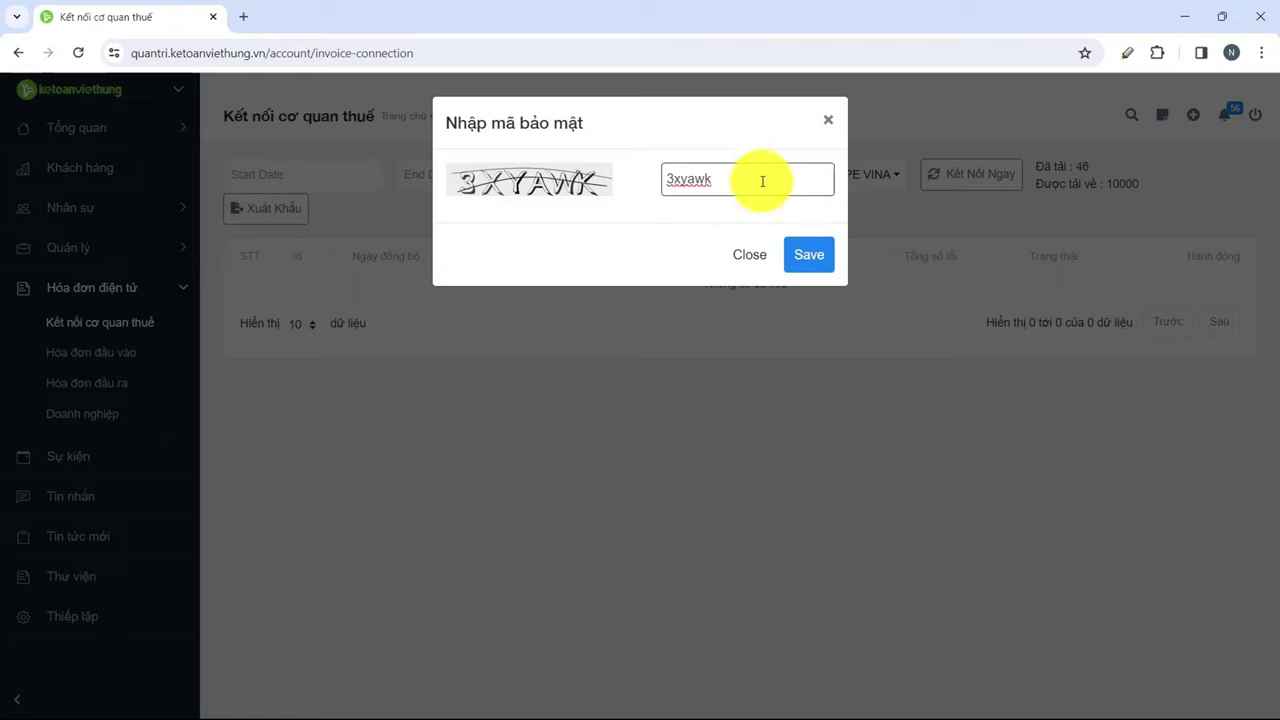
{"action": "left_click", "coordinate": [803, 258]}
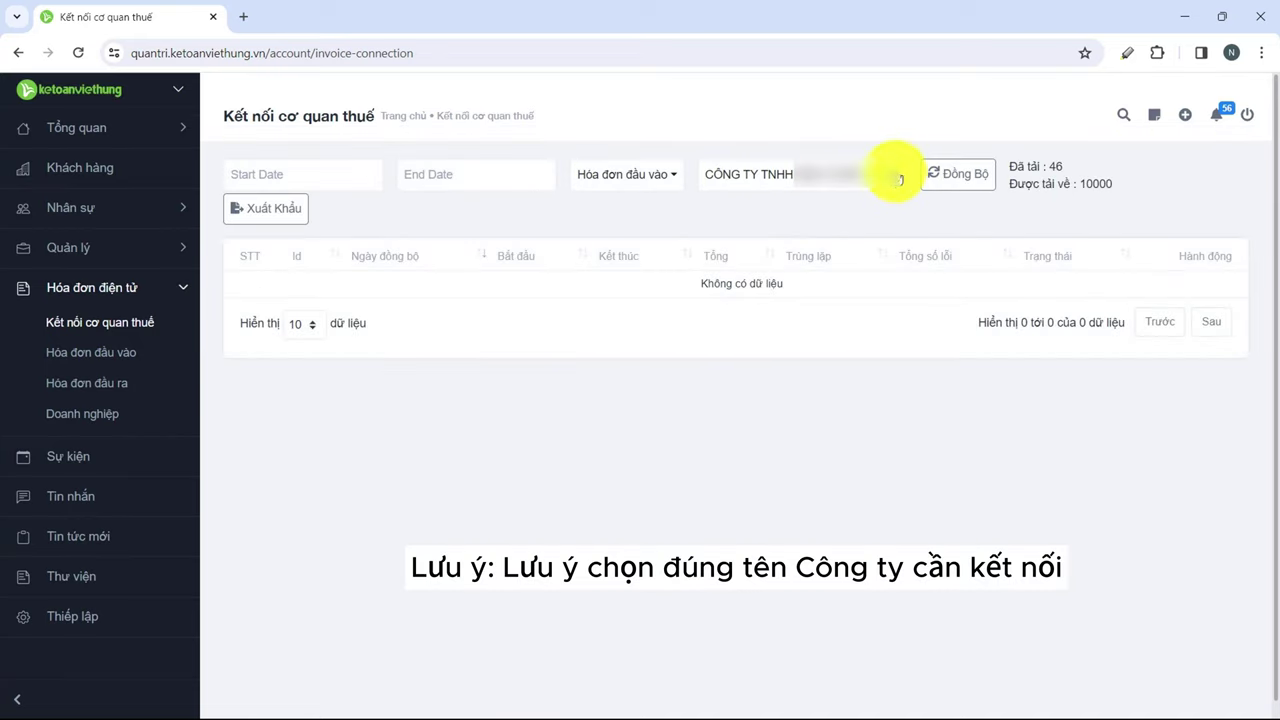
- Sync the company's input invoices for 01-02-2024 to 29-02-2024, adding record 53 with 16 invoices
{"action": "left_click", "coordinate": [890, 177]}
{"action": "left_click", "coordinate": [857, 216]}
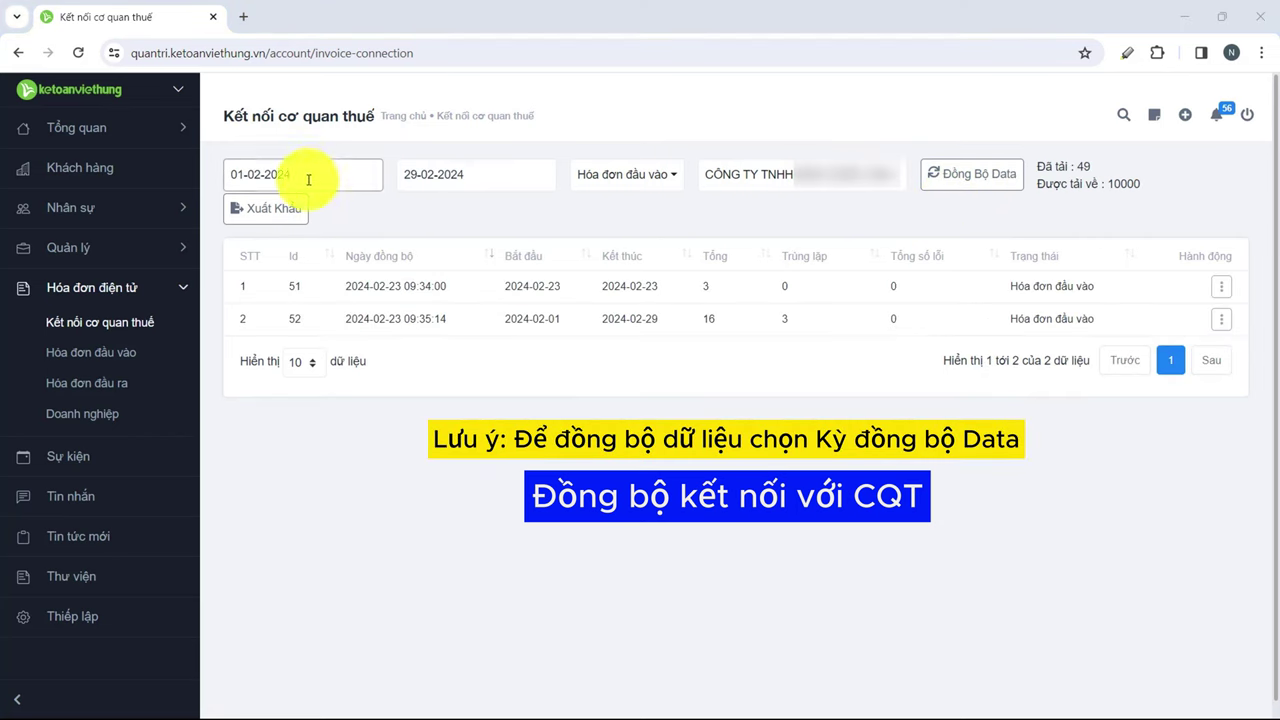
{"action": "left_click", "coordinate": [308, 179]}
{"action": "left_click", "coordinate": [327, 277]}
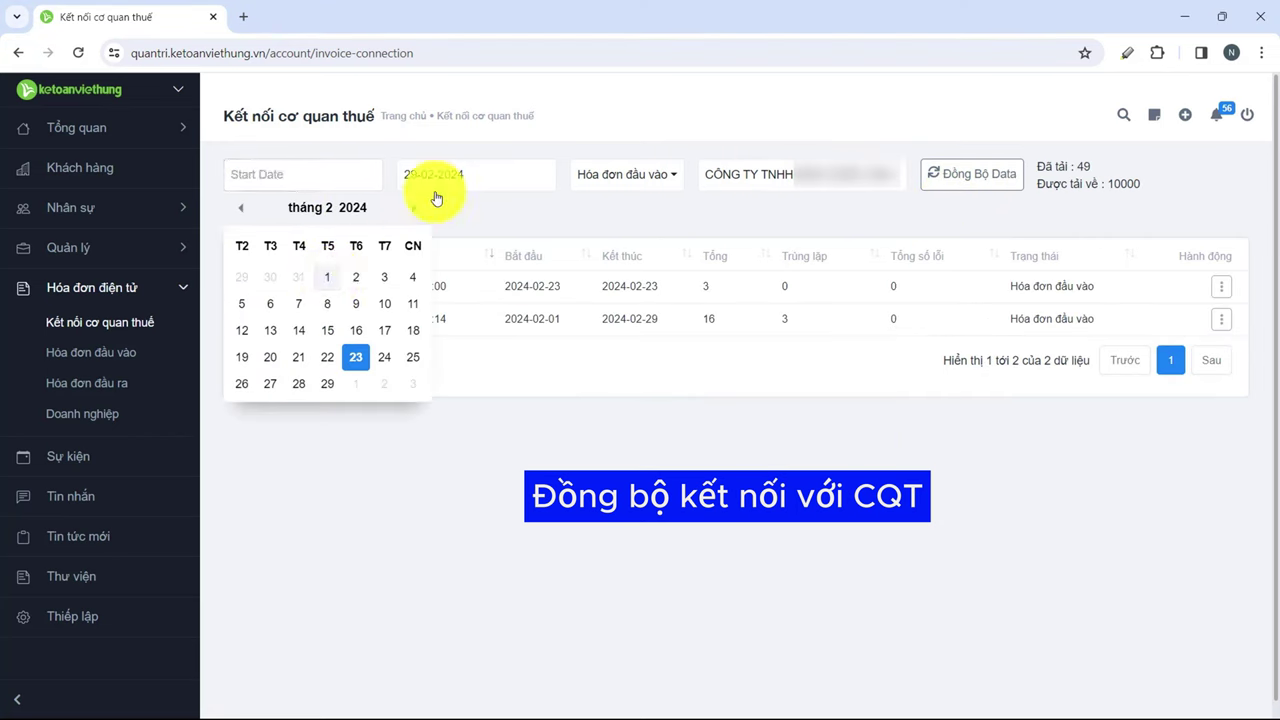
{"action": "left_click", "coordinate": [986, 178]}
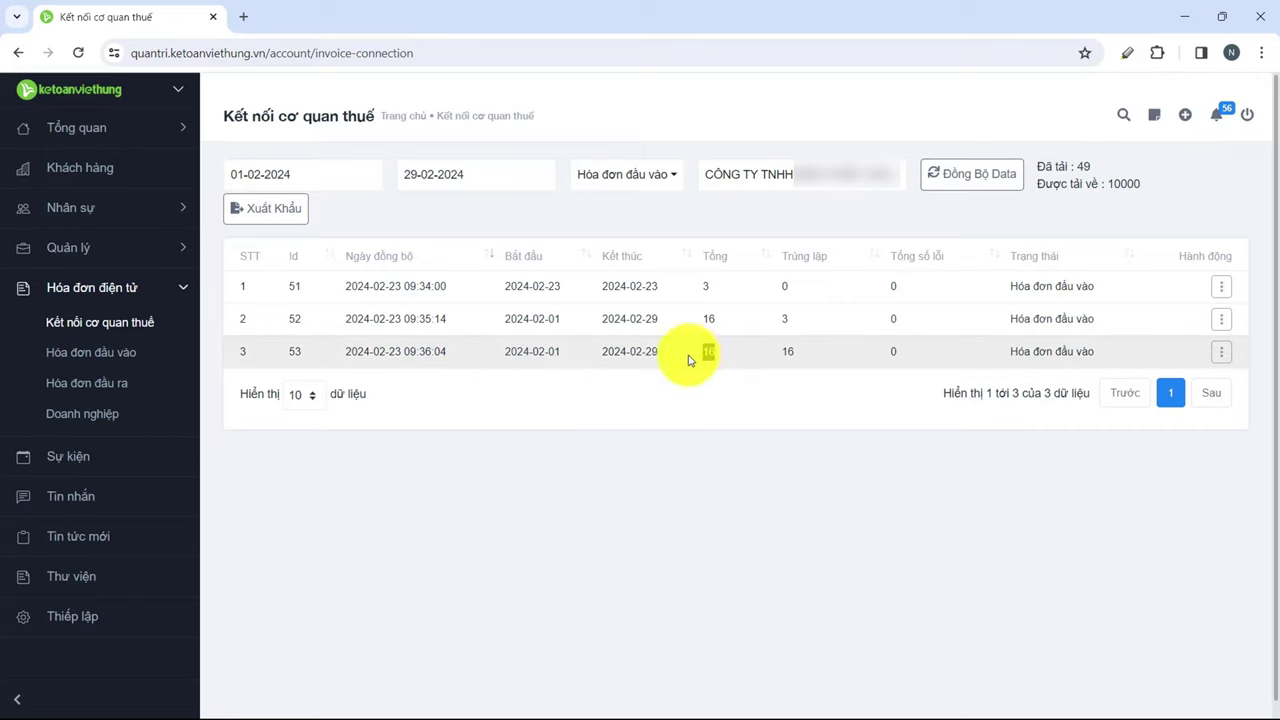
{"action": "left_click", "coordinate": [102, 360]}
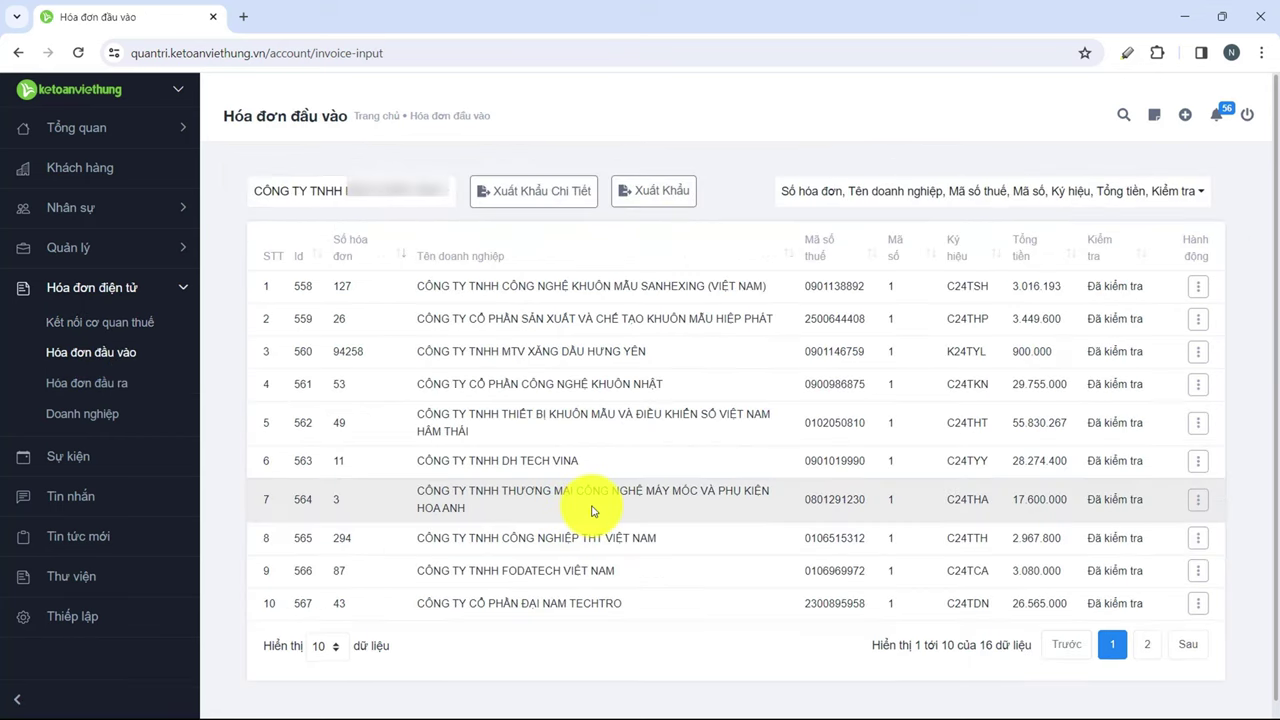
- Show the 16 synced input invoices at 100 rows per page and open a new browser tab
{"action": "scroll", "coordinate": [586, 503], "scroll_direction": "down", "scroll_amount": 1}
{"action": "left_click", "coordinate": [327, 628]}
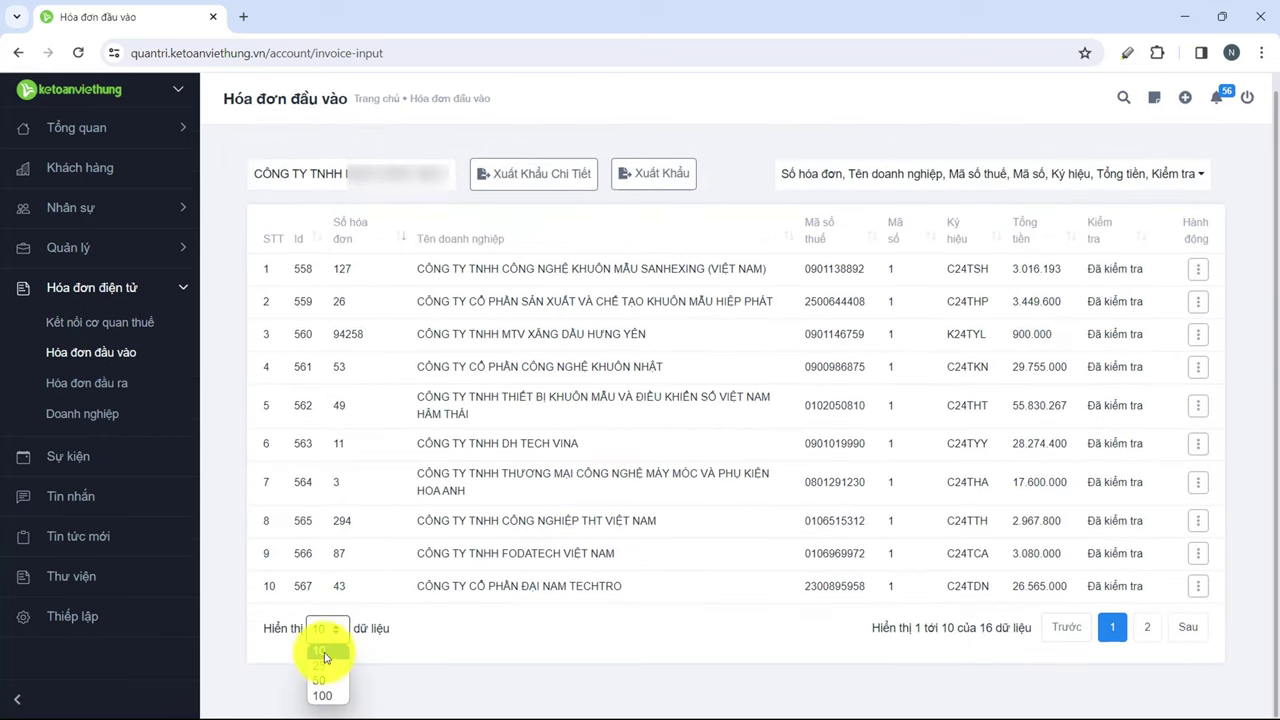
{"action": "left_click", "coordinate": [322, 695]}
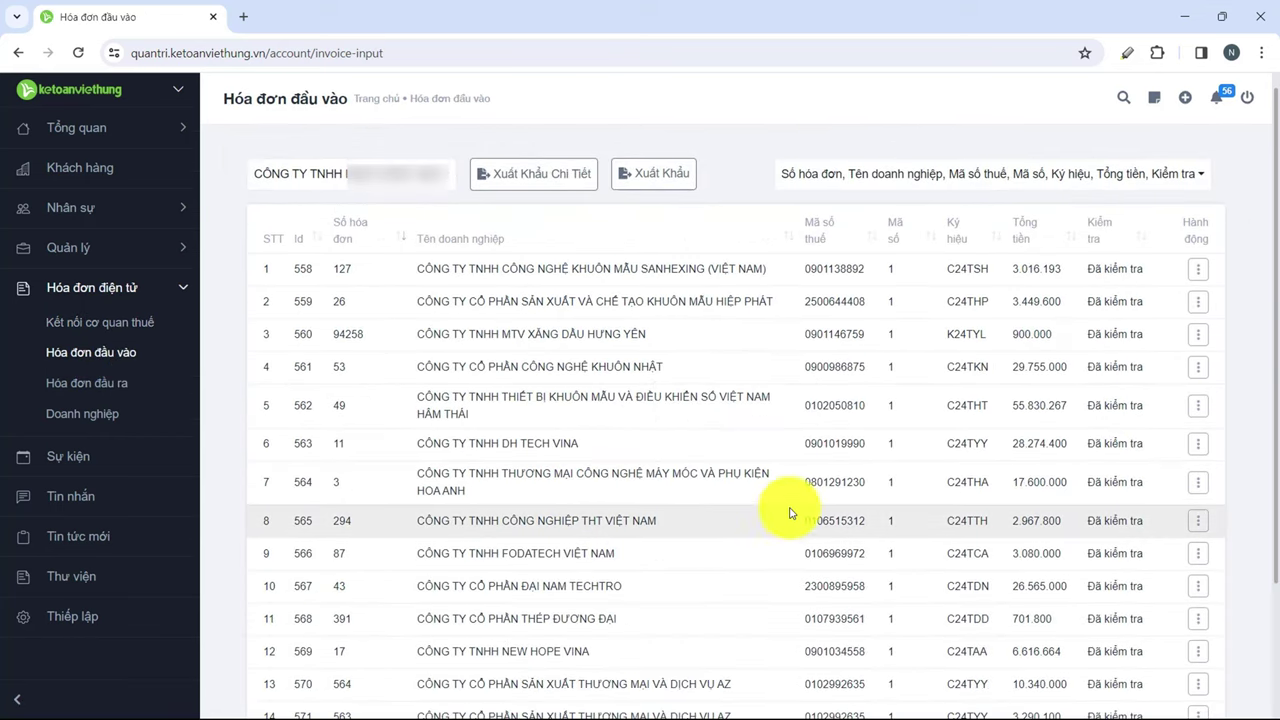
{"action": "scroll", "coordinate": [786, 509], "scroll_direction": "down", "scroll_amount": 3}
{"action": "left_click", "coordinate": [243, 16]}
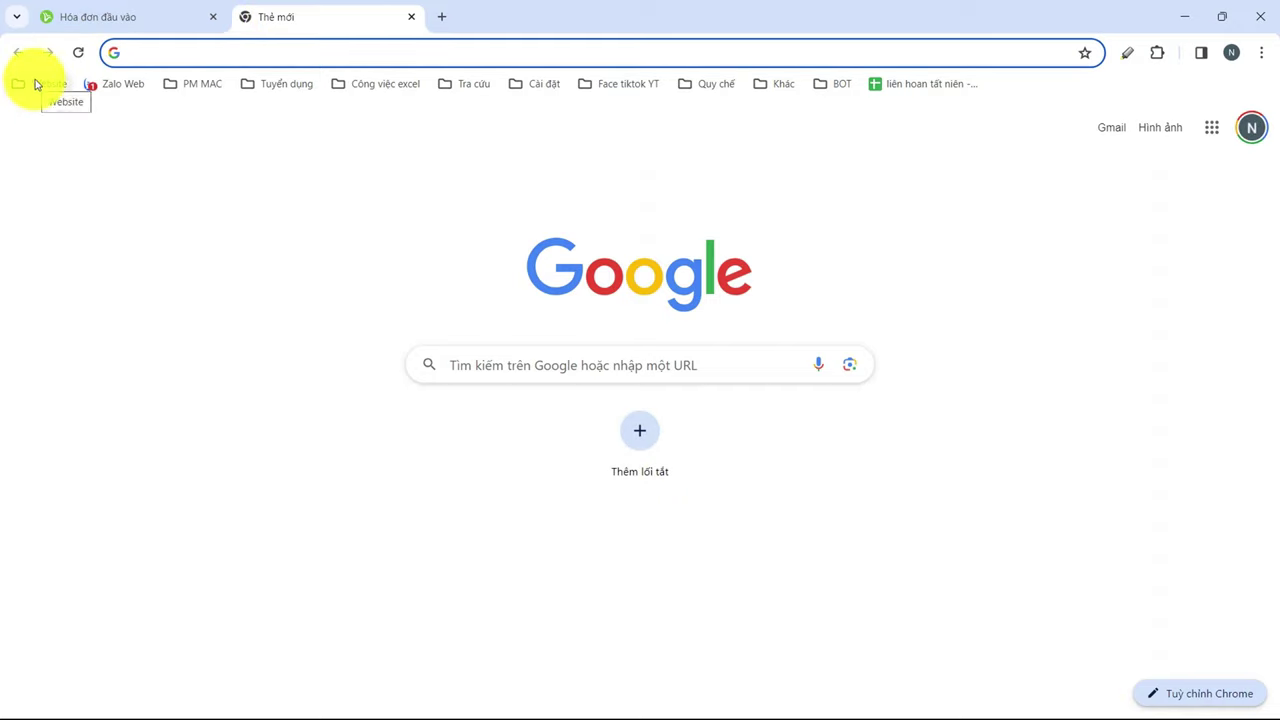
- On the GDT e-invoice portal, search purchased invoices from 01/02/2024 with check result Đã cấp mã hóa đơn
{"action": "type", "text": "hoadondientu.gdt.gov.vn"}
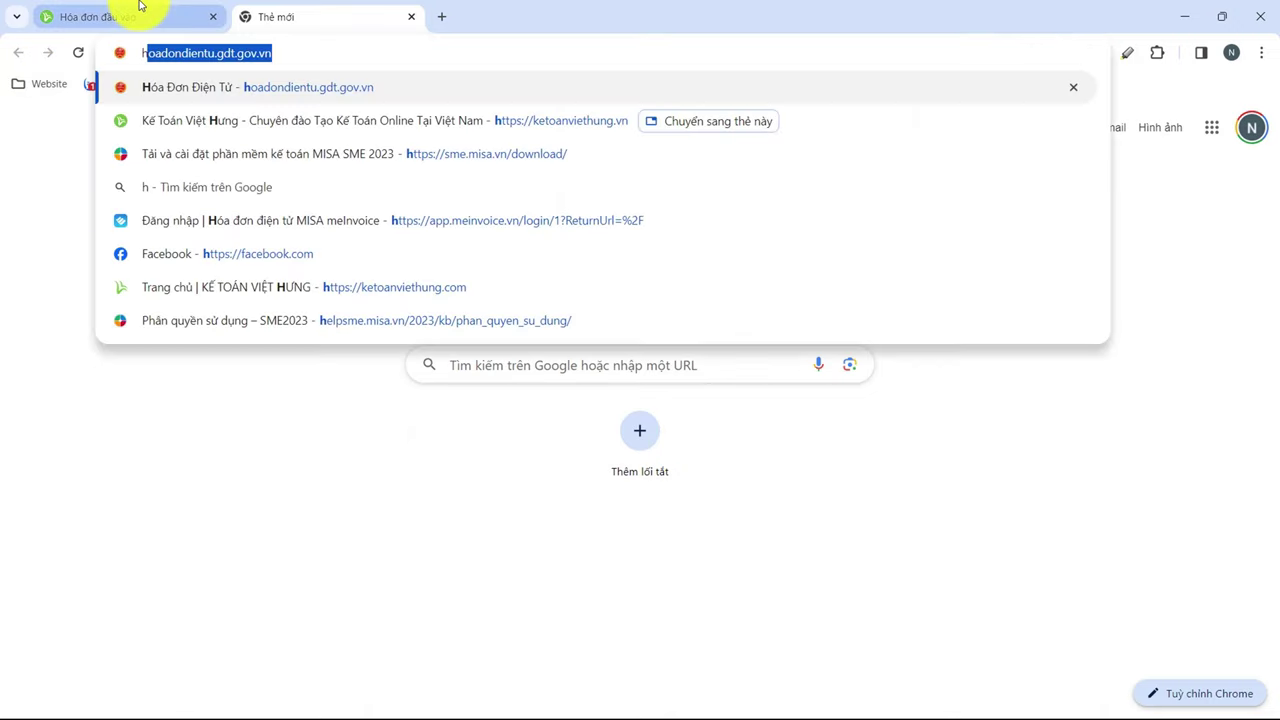
{"action": "key", "text": "Return"}
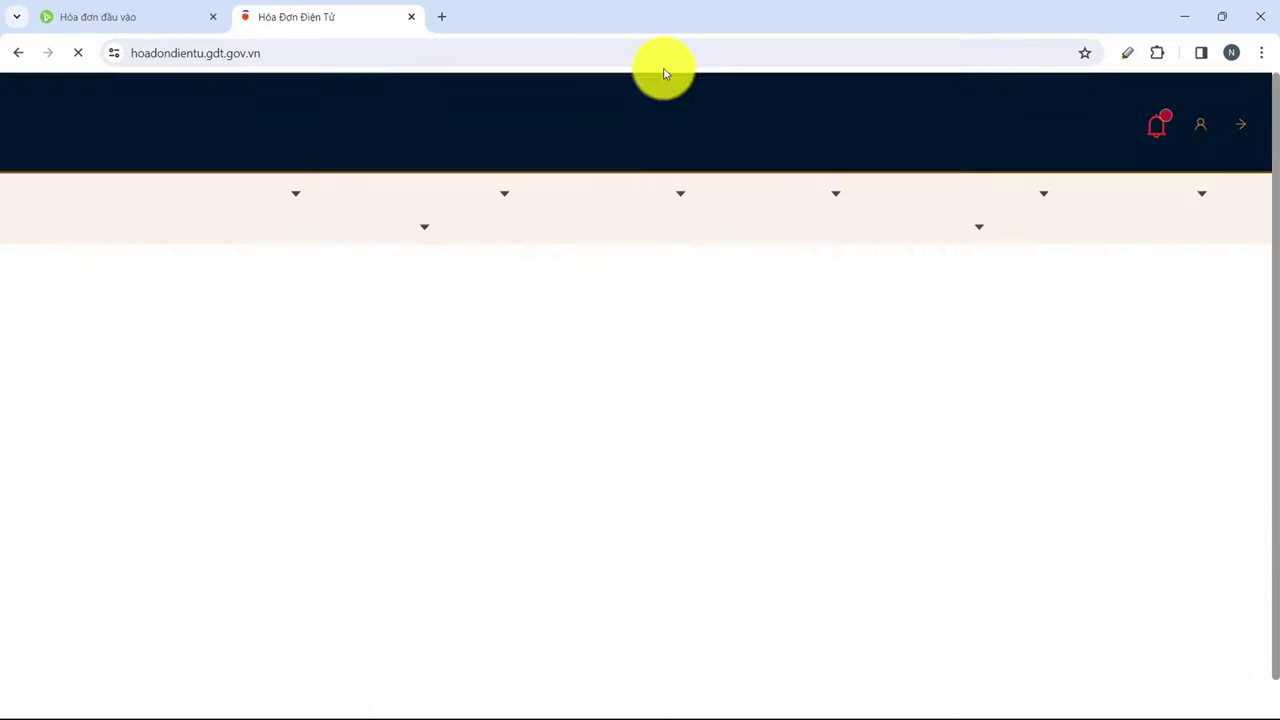
{"action": "mouse_move", "coordinate": [1085, 232]}
{"action": "left_click", "coordinate": [1059, 283]}
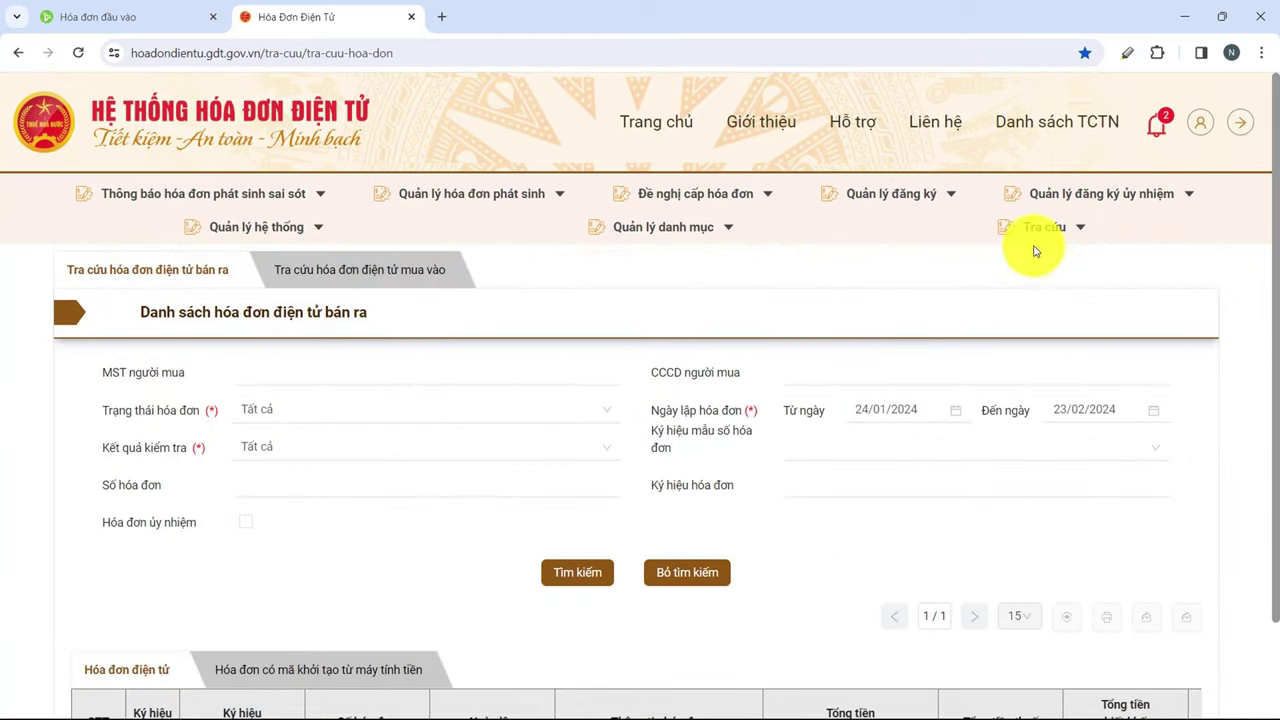
{"action": "left_click", "coordinate": [362, 271]}
{"action": "left_click", "coordinate": [876, 412]}
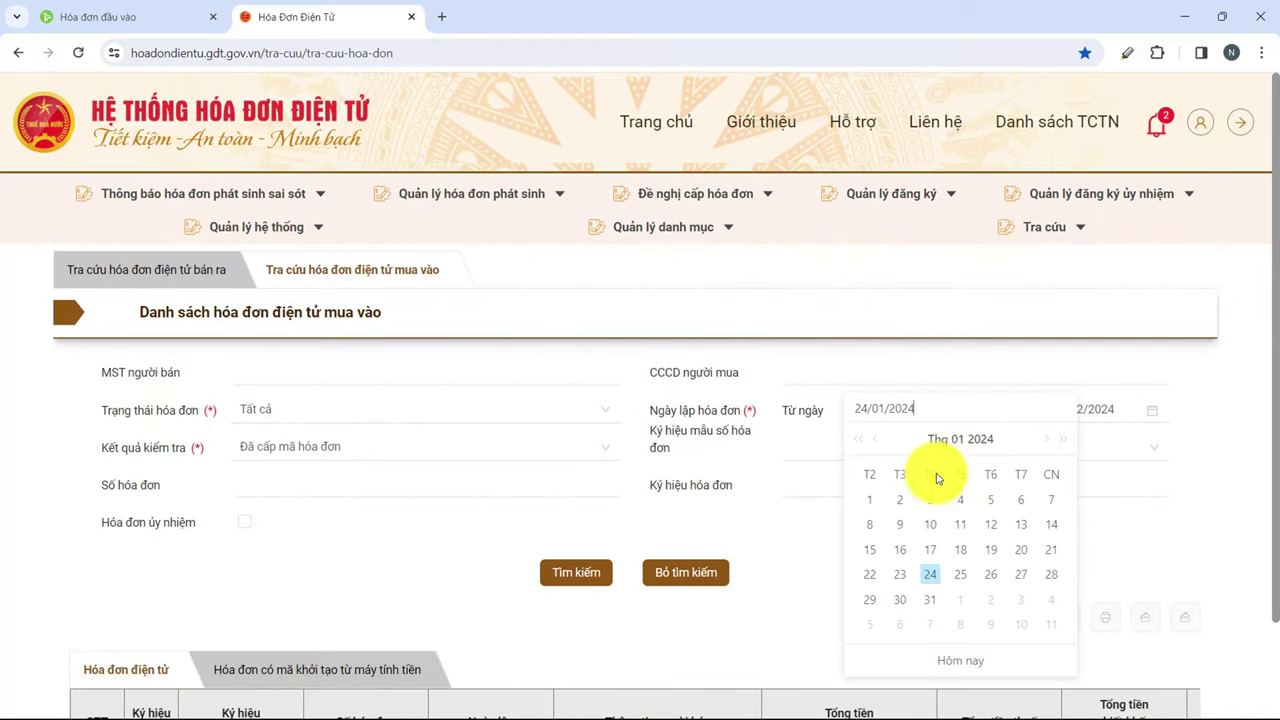
{"action": "left_click", "coordinate": [1046, 439]}
{"action": "left_click", "coordinate": [962, 502]}
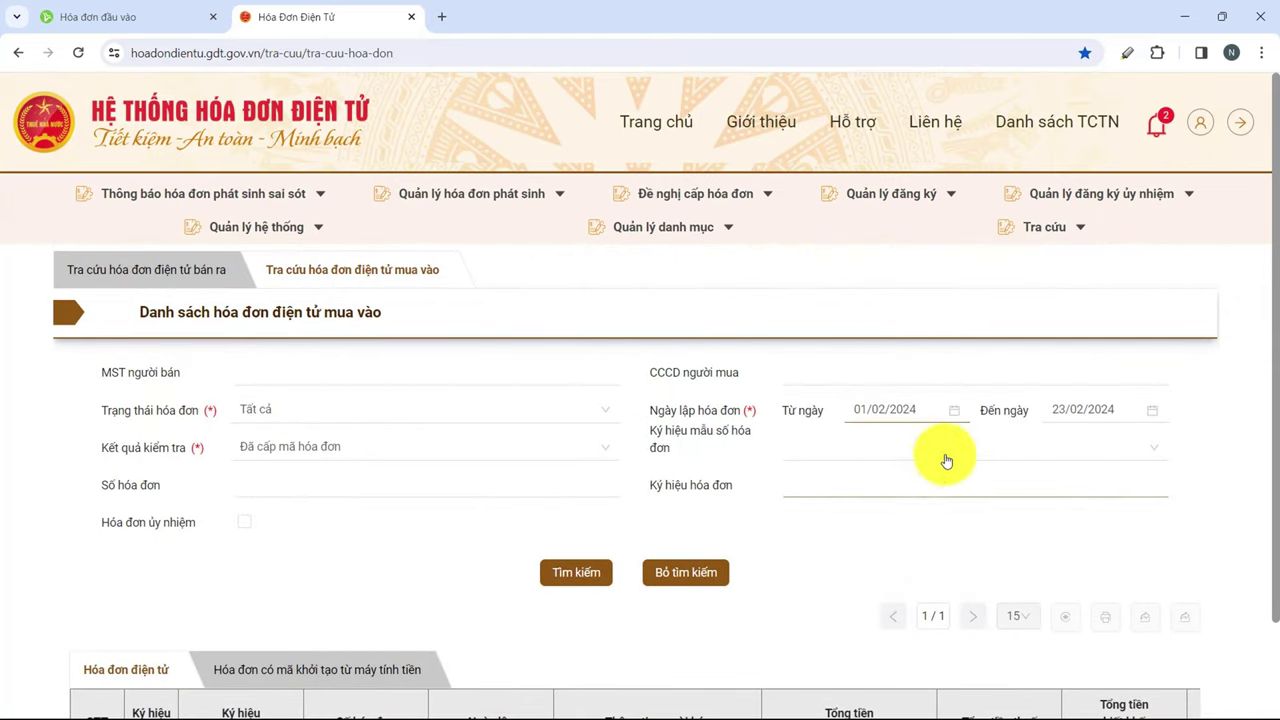
{"action": "left_click", "coordinate": [606, 448]}
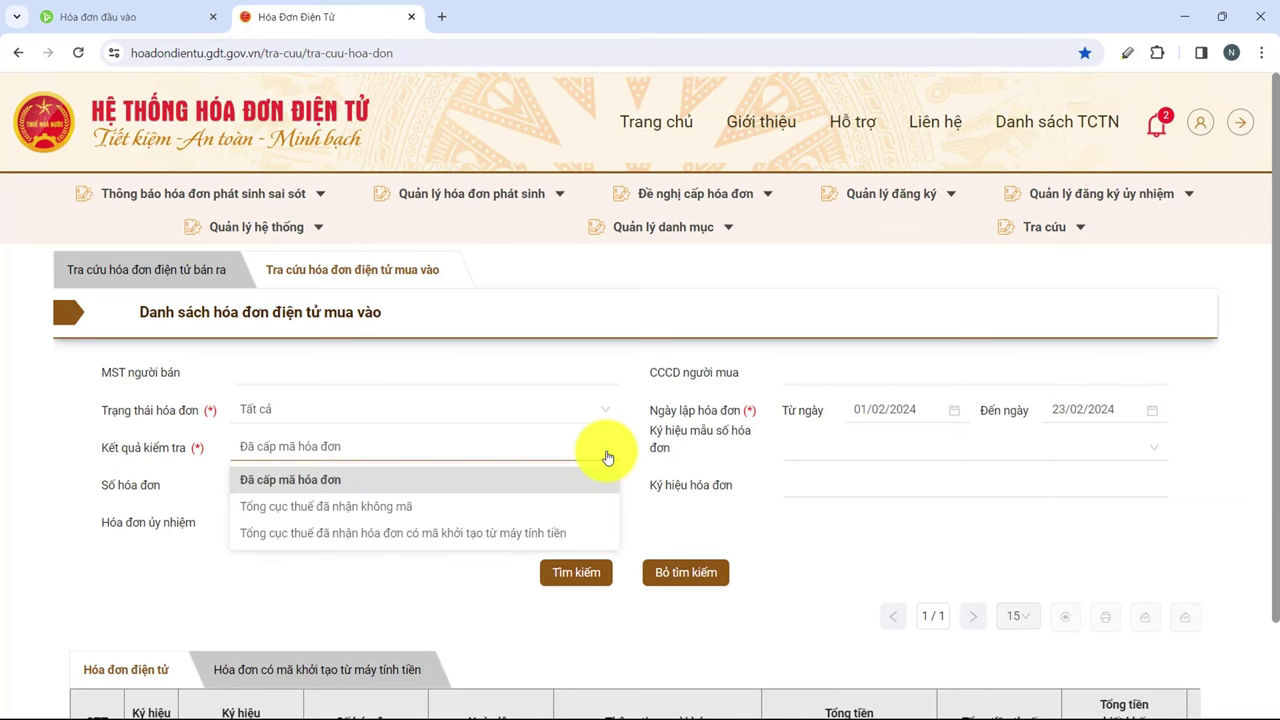
{"action": "left_click", "coordinate": [318, 480]}
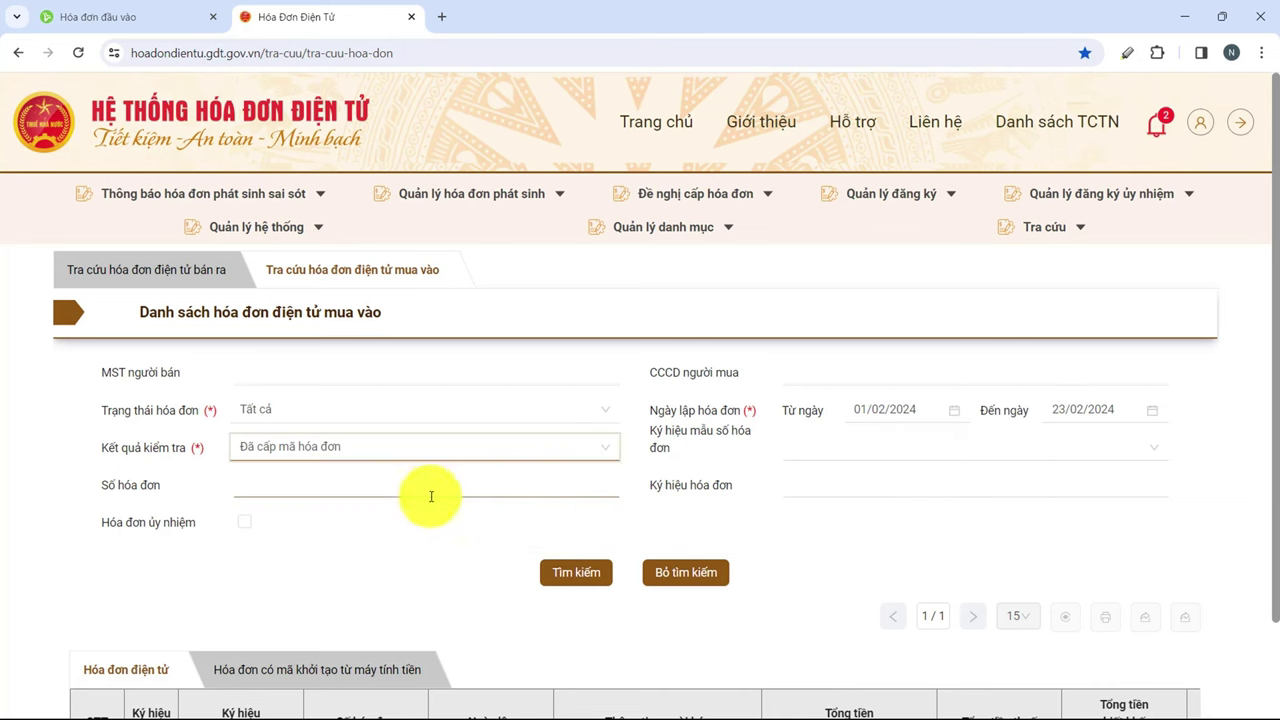
{"action": "left_click", "coordinate": [563, 574]}
- Export the list of coded purchase invoices found
{"action": "scroll", "coordinate": [84, 247], "scroll_direction": "down", "scroll_amount": 4}
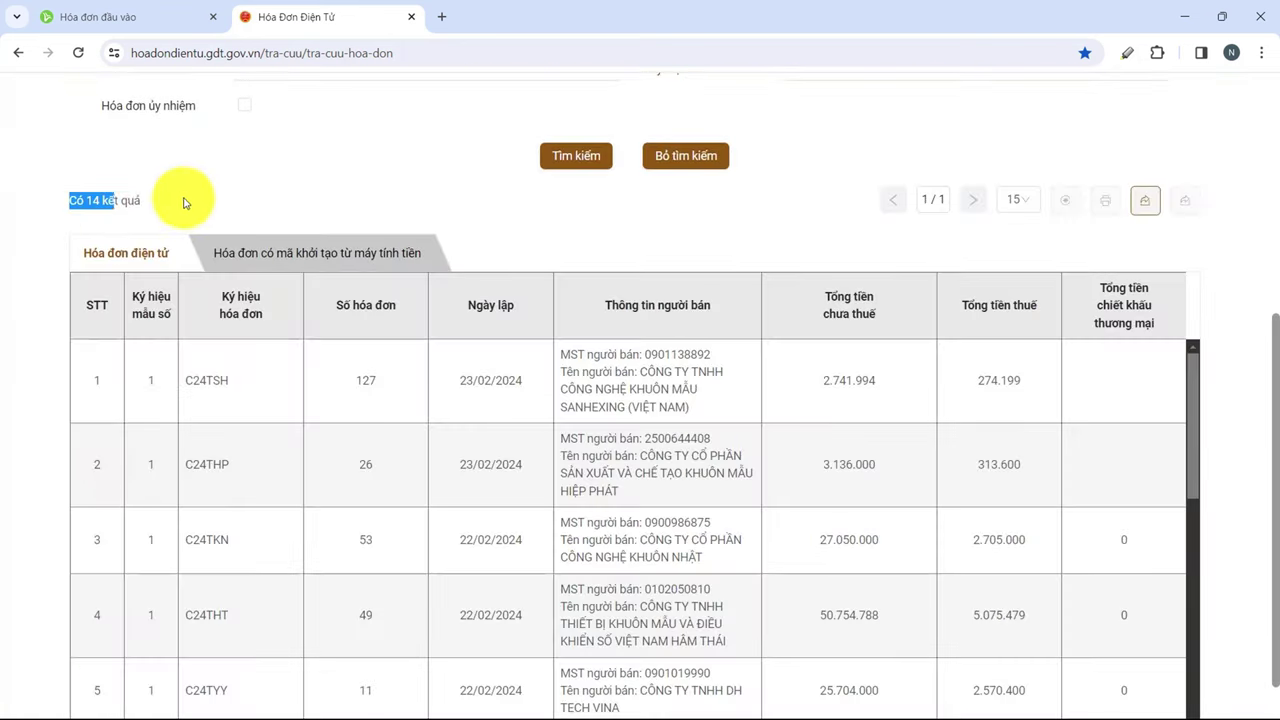
{"action": "left_click_drag", "start_coordinate": [84, 247], "coordinate": [509, 257]}
{"action": "left_click", "coordinate": [1100, 209]}
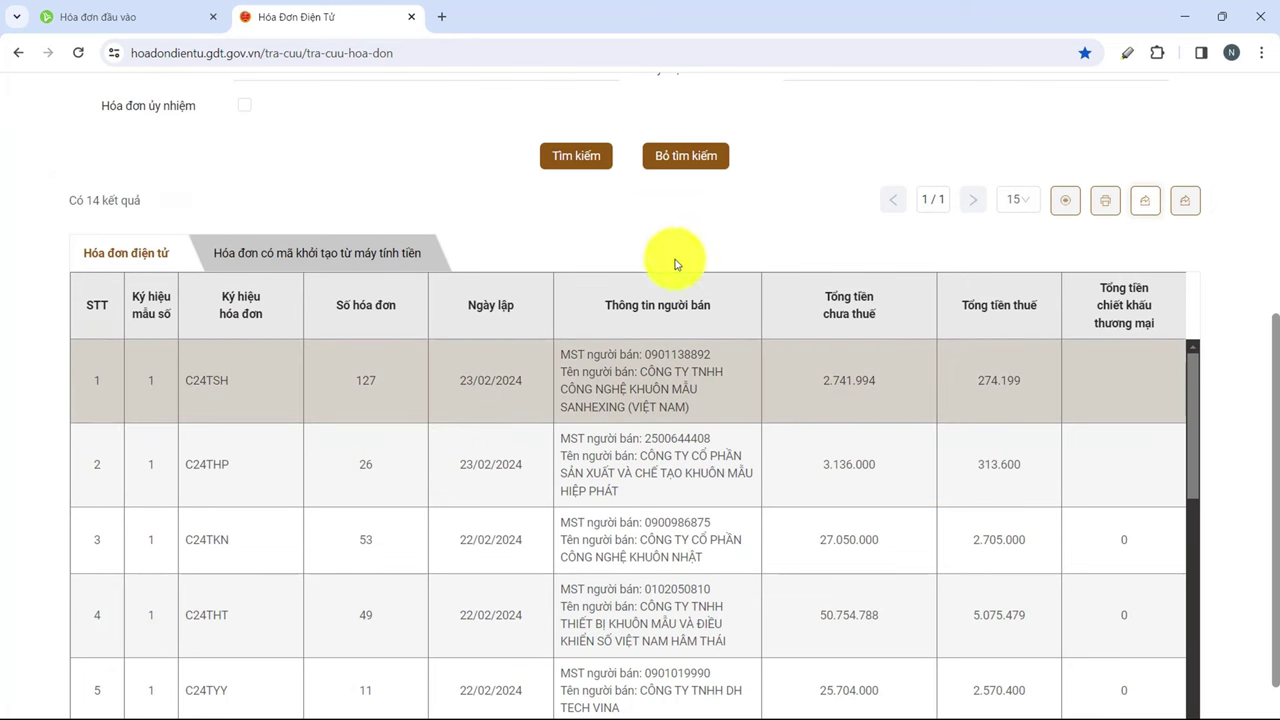
- Search again with the check result set to invoices received without a code
{"action": "scroll", "coordinate": [620, 270], "scroll_direction": "up", "scroll_amount": 3}
{"action": "left_click", "coordinate": [330, 280]}
{"action": "left_click", "coordinate": [309, 340]}
{"action": "left_click", "coordinate": [567, 400]}
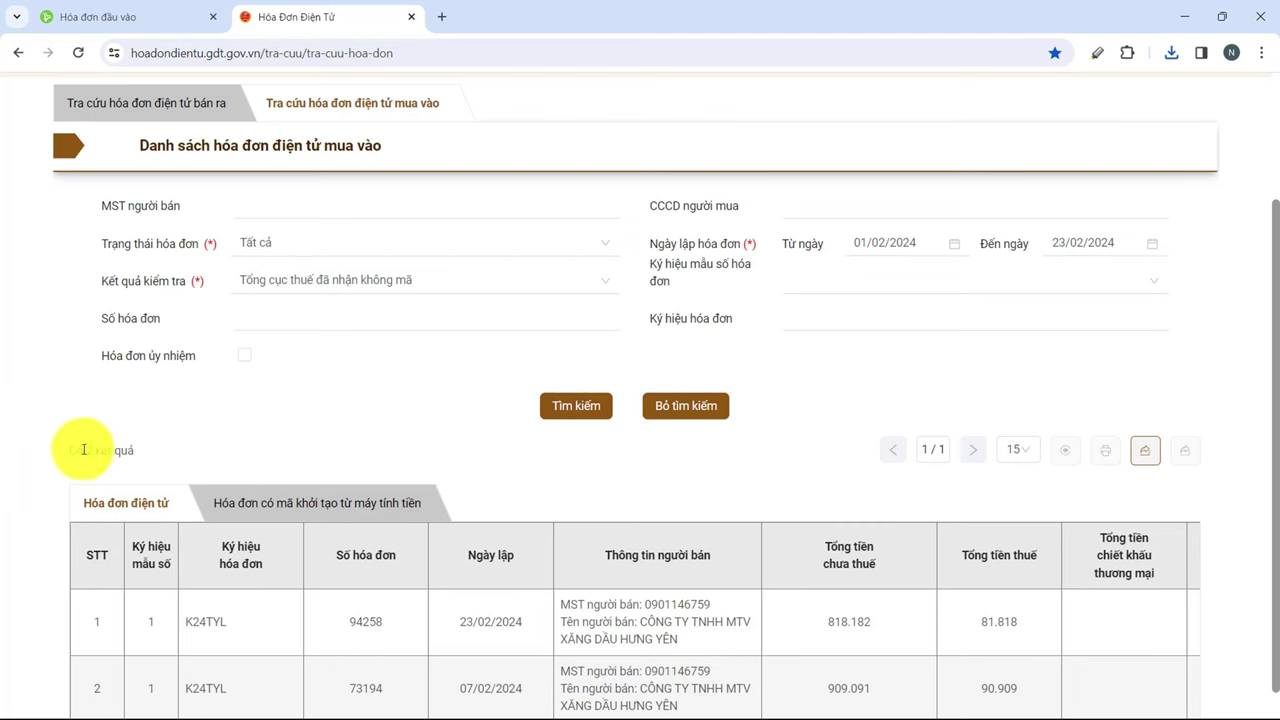
- Export those results and open DANH SÁCH HÓA ĐƠN (3).xlsx from Chrome's downloads
{"action": "left_click_drag", "start_coordinate": [67, 450], "coordinate": [160, 448]}
{"action": "left_click", "coordinate": [866, 622]}
{"action": "left_click", "coordinate": [1103, 452]}
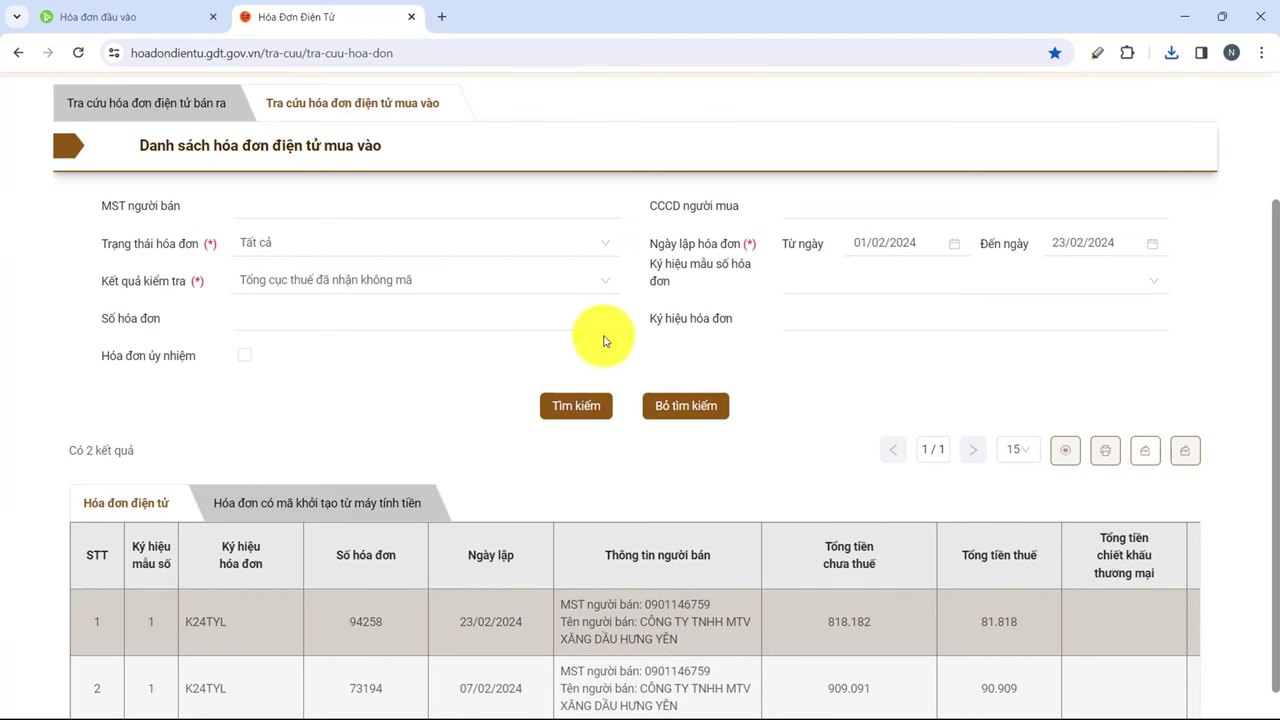
{"action": "left_click", "coordinate": [1172, 55]}
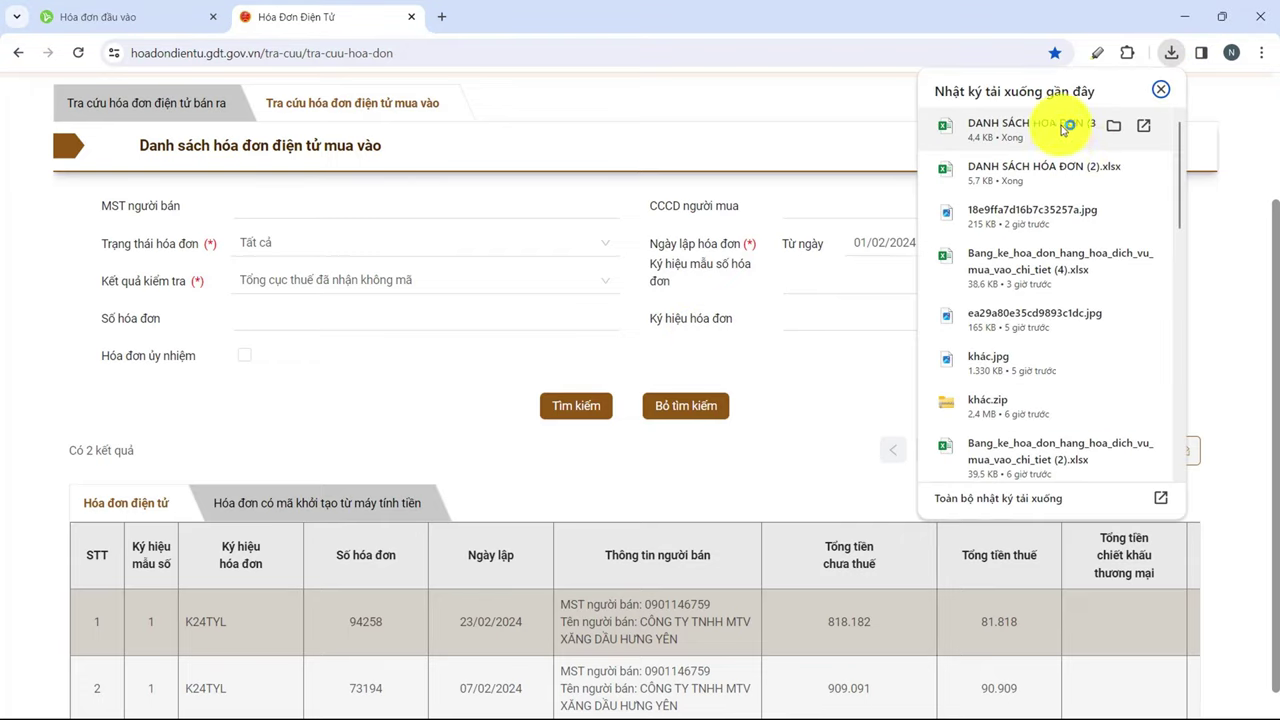
{"action": "left_click", "coordinate": [1063, 122]}
- Copy the two new invoice rows 7–8 and paste them at row 21 of the main invoice list
{"action": "key", "text": "ctrl+c"}
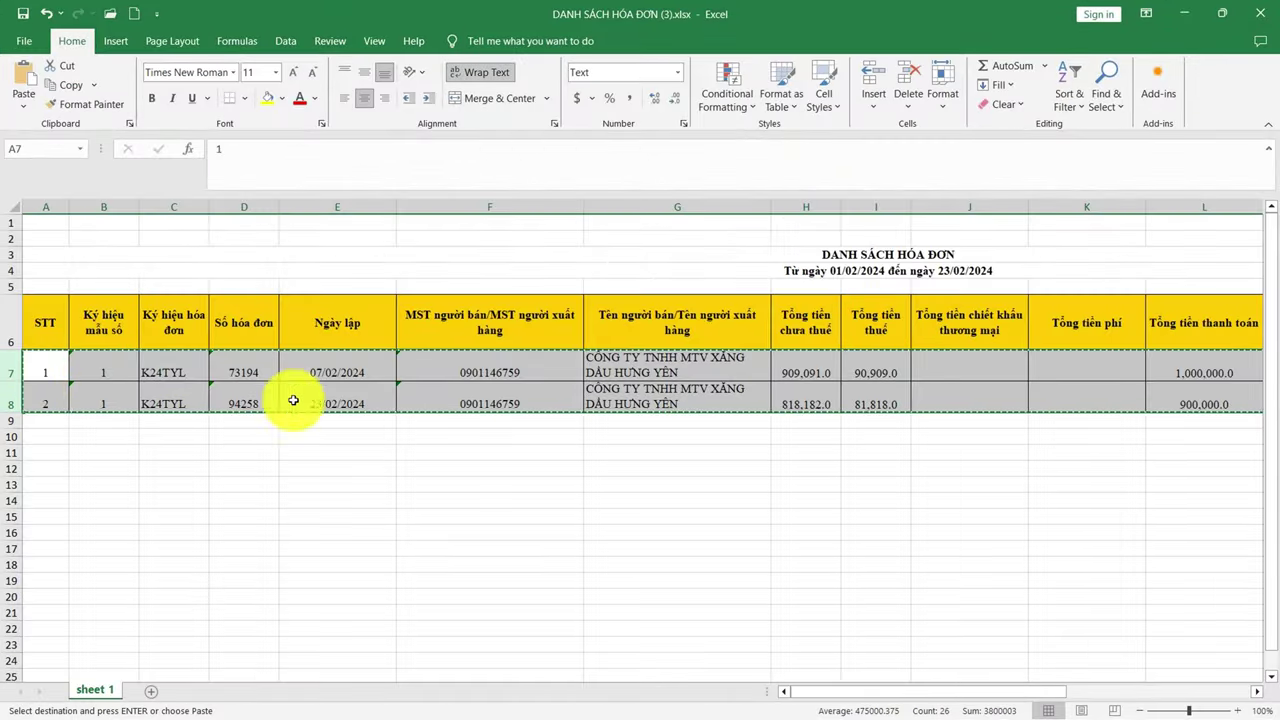
{"action": "key", "text": "alt+Tab"}
{"action": "scroll", "coordinate": [80, 377], "scroll_direction": "down", "scroll_amount": 3}
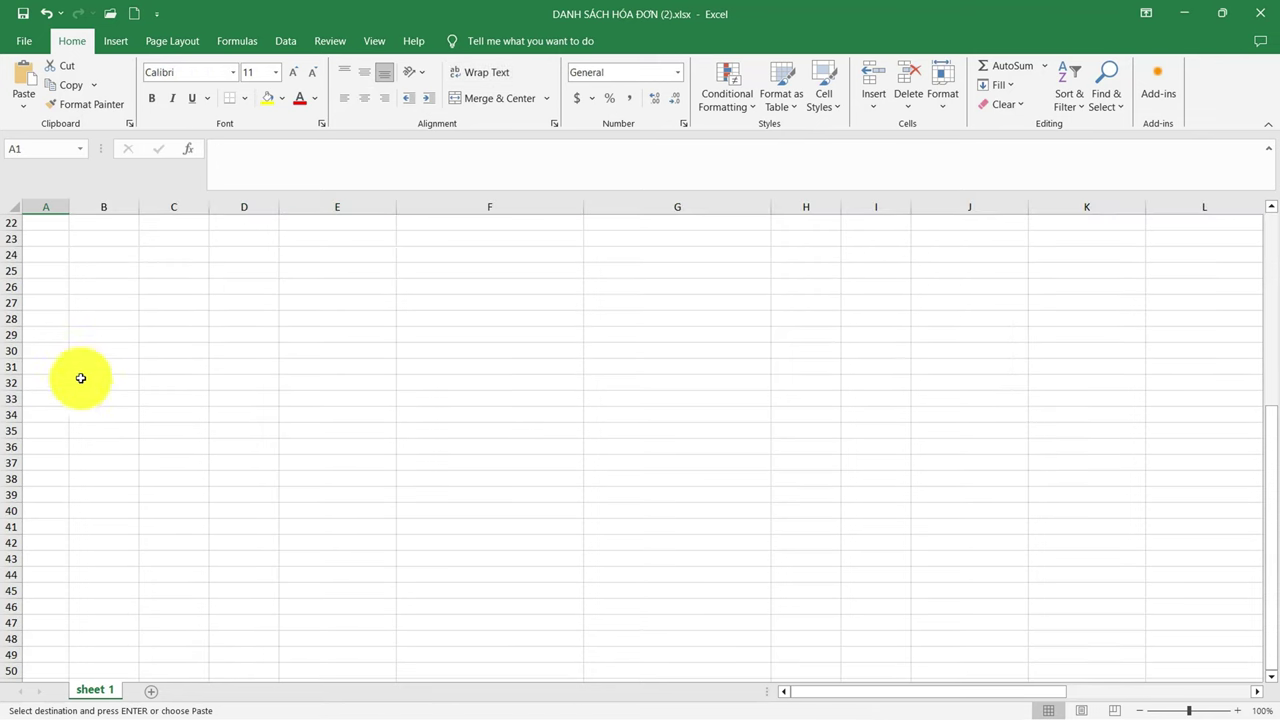
{"action": "scroll", "coordinate": [120, 386], "scroll_direction": "up", "scroll_amount": 2}
{"action": "left_click", "coordinate": [14, 410]}
{"action": "key", "text": "ctrl+v"}
{"action": "left_click_drag", "start_coordinate": [950, 677], "coordinate": [971, 686]}
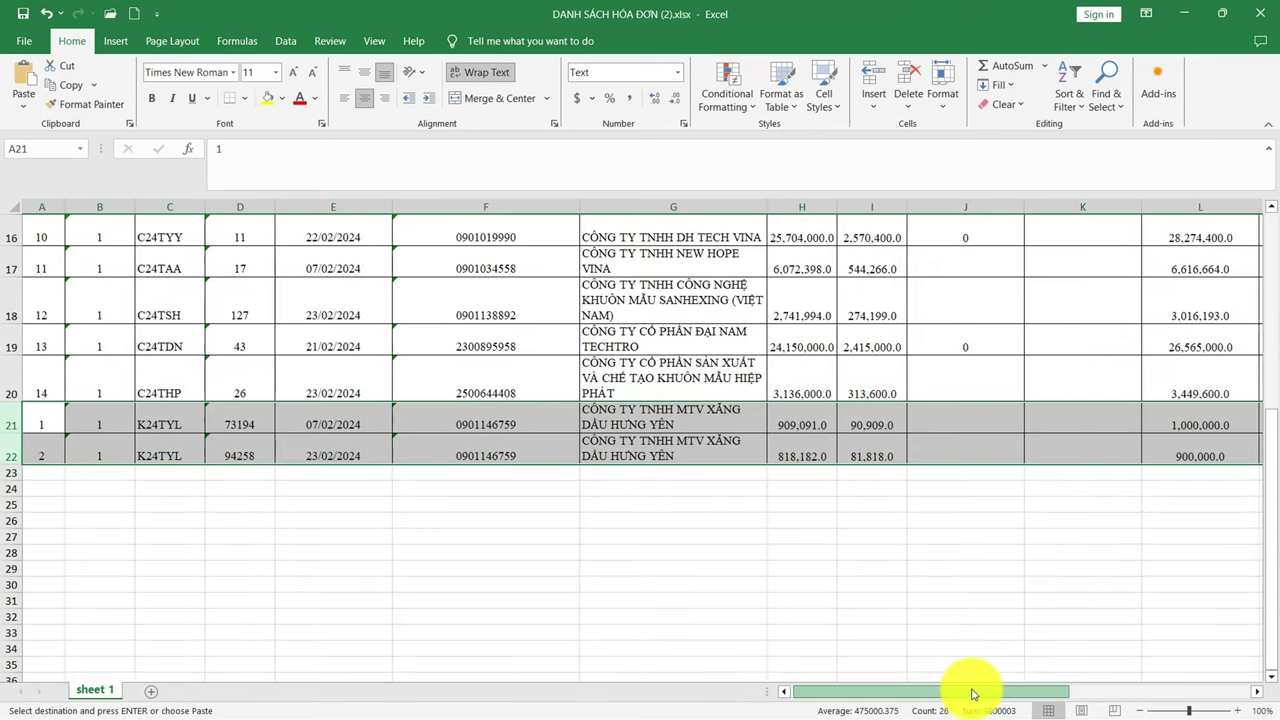
- Enter =SUM(L7:L22) in L23 to total the payment column
{"action": "left_click", "coordinate": [1150, 473]}
{"action": "type", "text": "=sum("}
{"action": "left_click_drag", "start_coordinate": [1150, 456], "coordinate": [1148, 296]}
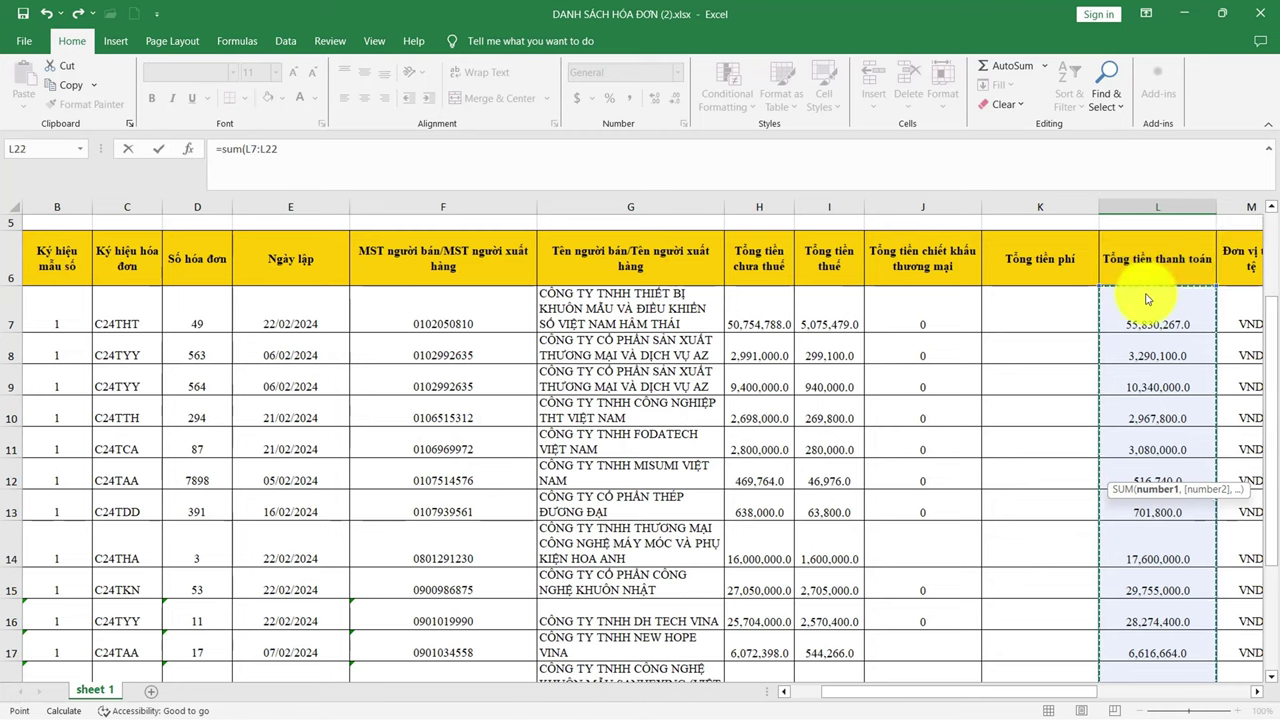
{"action": "key", "text": "Return"}
{"action": "left_click", "coordinate": [1147, 646]}
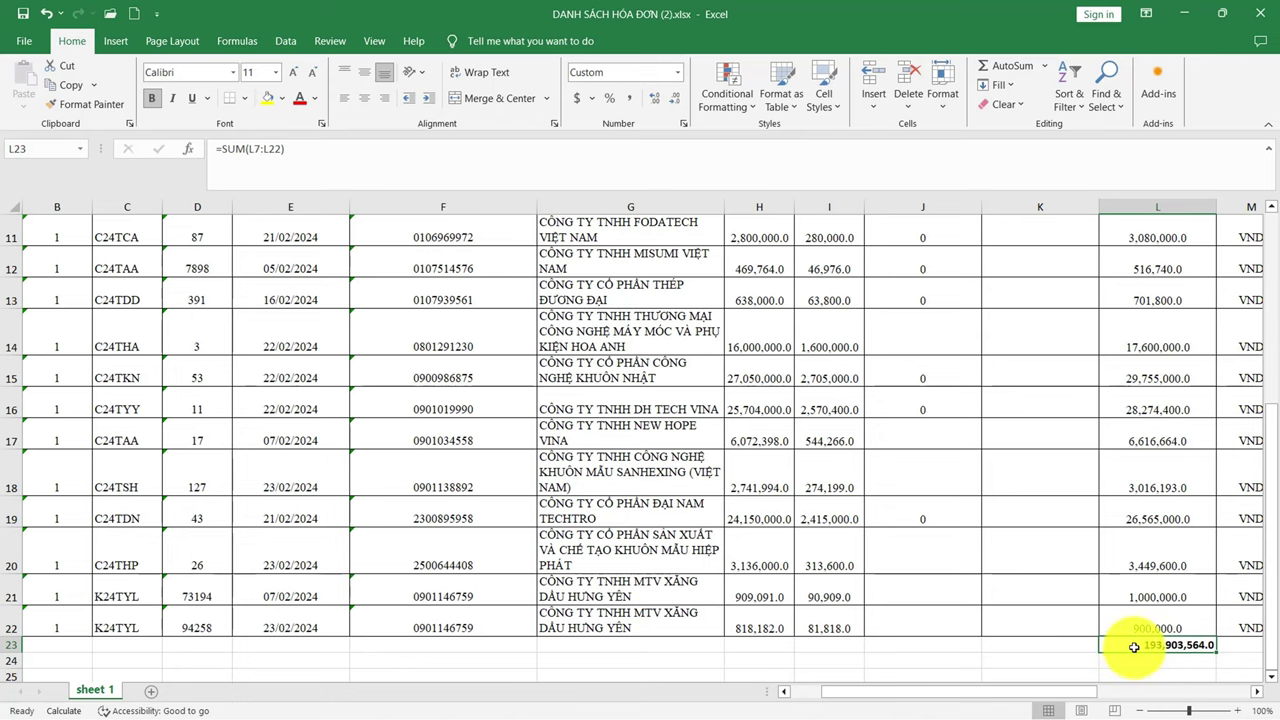
- Switch to the Bang_ke_hoa_don_hang_hoa_dich_vu_mua_vao_chi_tiet (6).xlsx detailed purchase listing
{"action": "key", "text": "alt+Tab"}
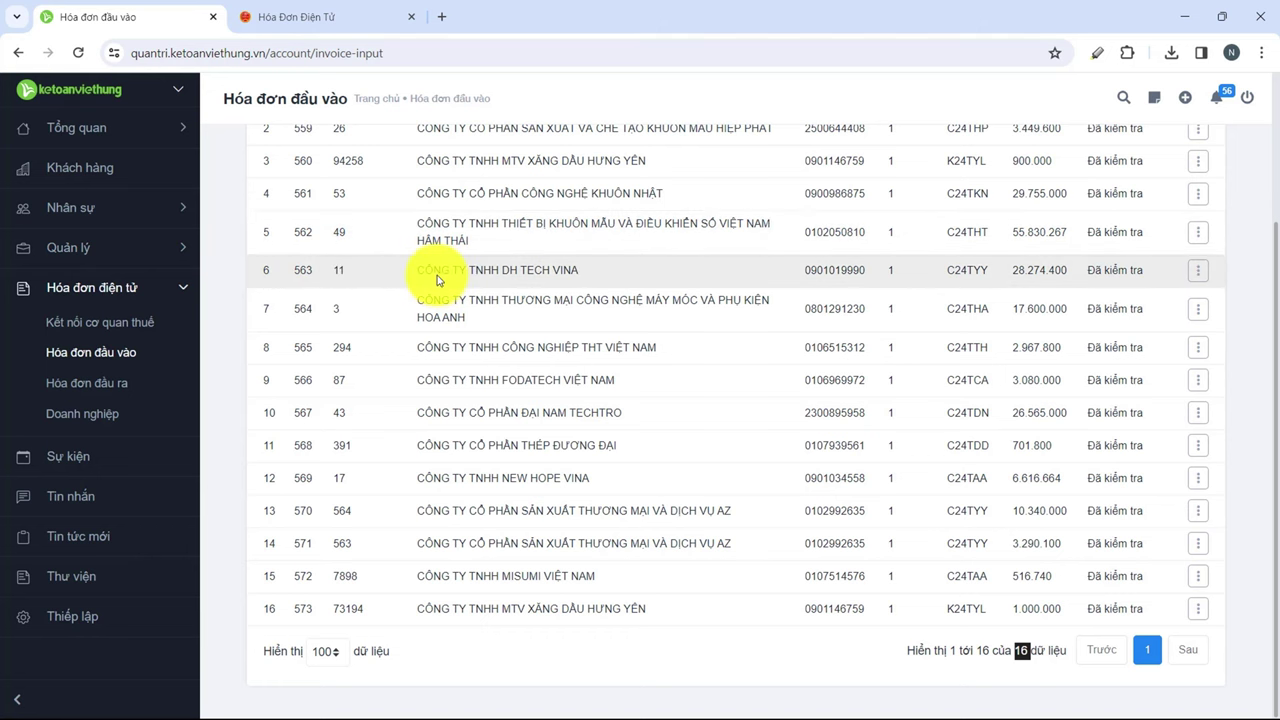
{"action": "scroll", "coordinate": [586, 343], "scroll_direction": "up", "scroll_amount": 2}
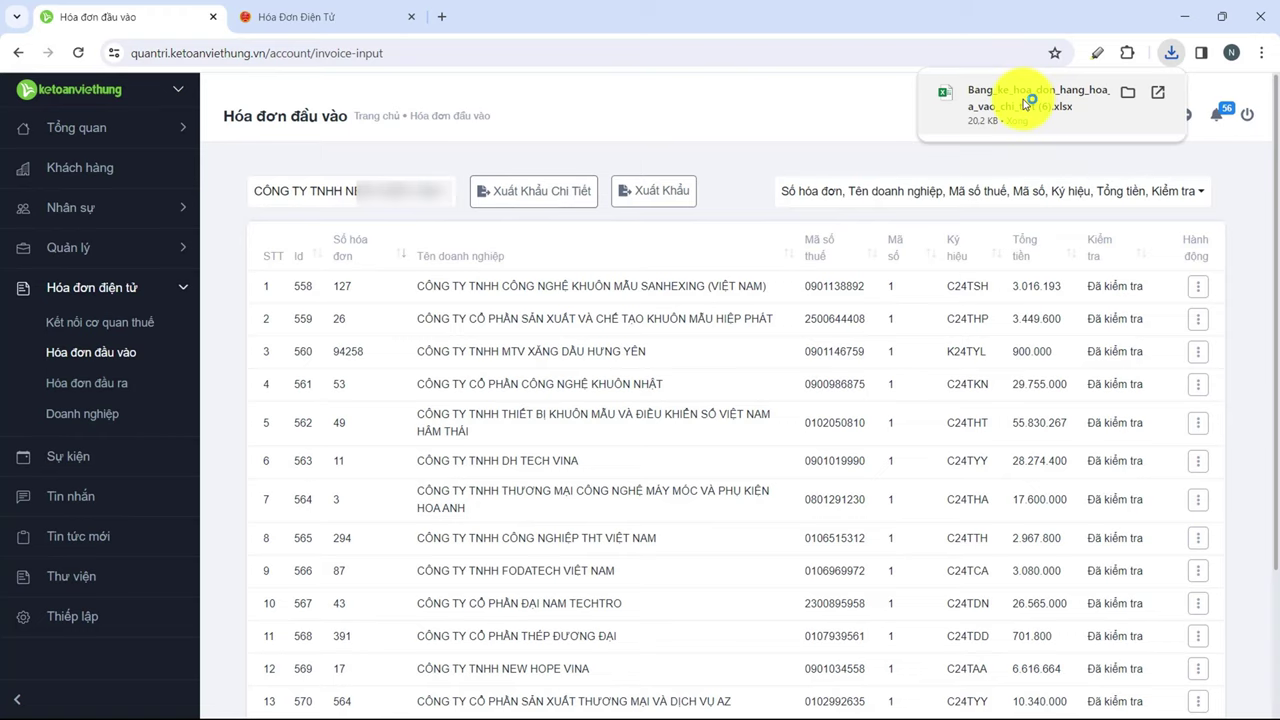
{"action": "key", "text": "alt+Tab"}
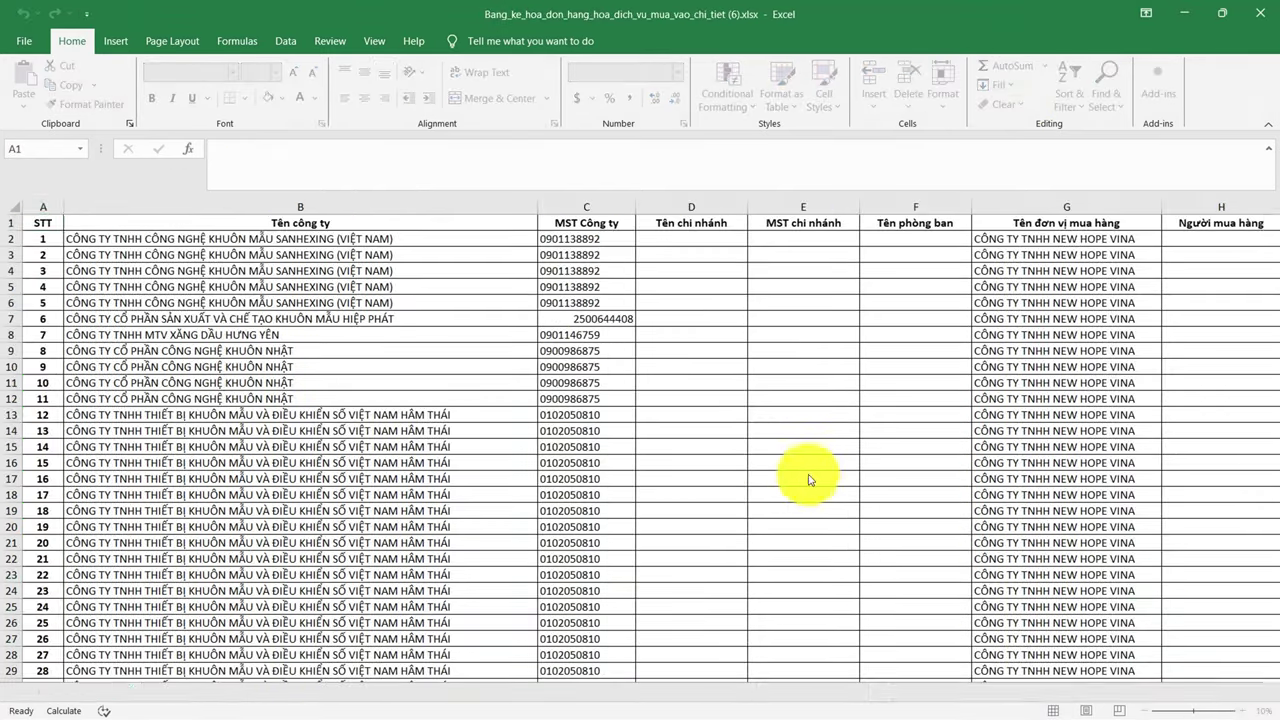
- Review the item descriptions, quantities, unit prices, VAT amounts and payment totals in the listing
{"action": "left_click_drag", "start_coordinate": [745, 691], "coordinate": [1014, 697]}
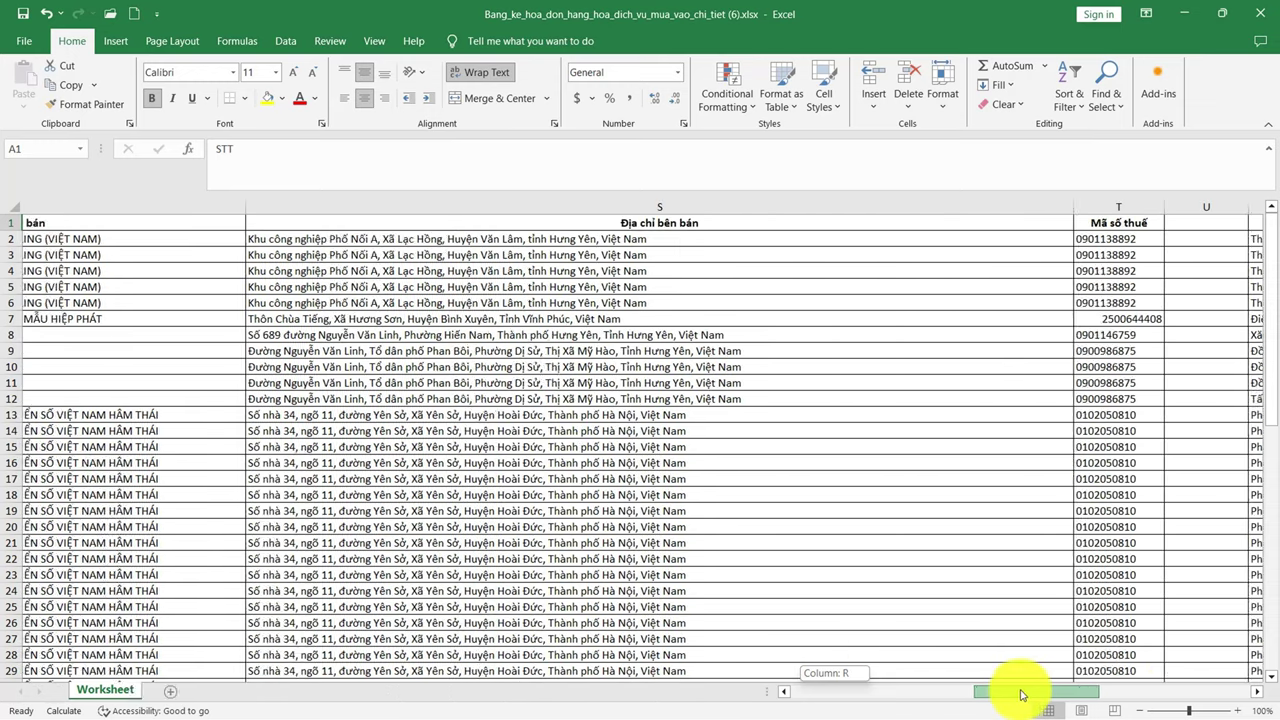
{"action": "left_click_drag", "start_coordinate": [1014, 697], "coordinate": [1034, 697]}
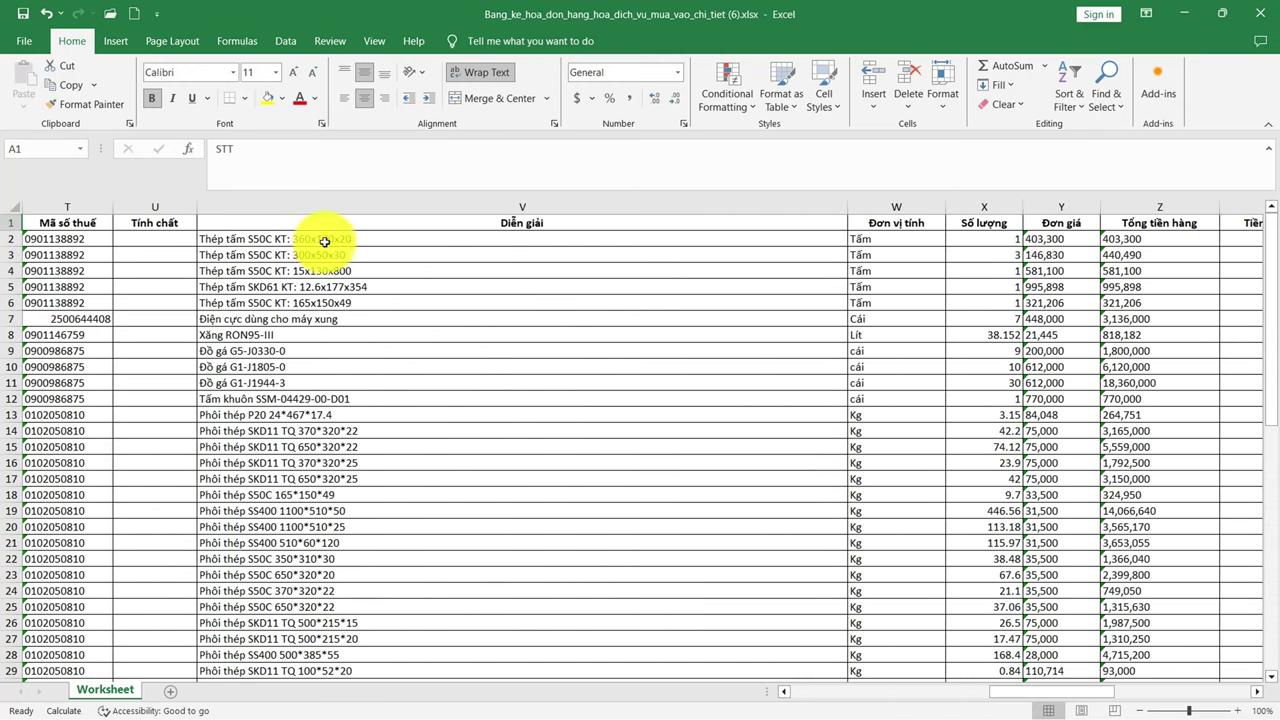
{"action": "left_click", "coordinate": [341, 239]}
{"action": "left_click_drag", "start_coordinate": [343, 244], "coordinate": [608, 540]}
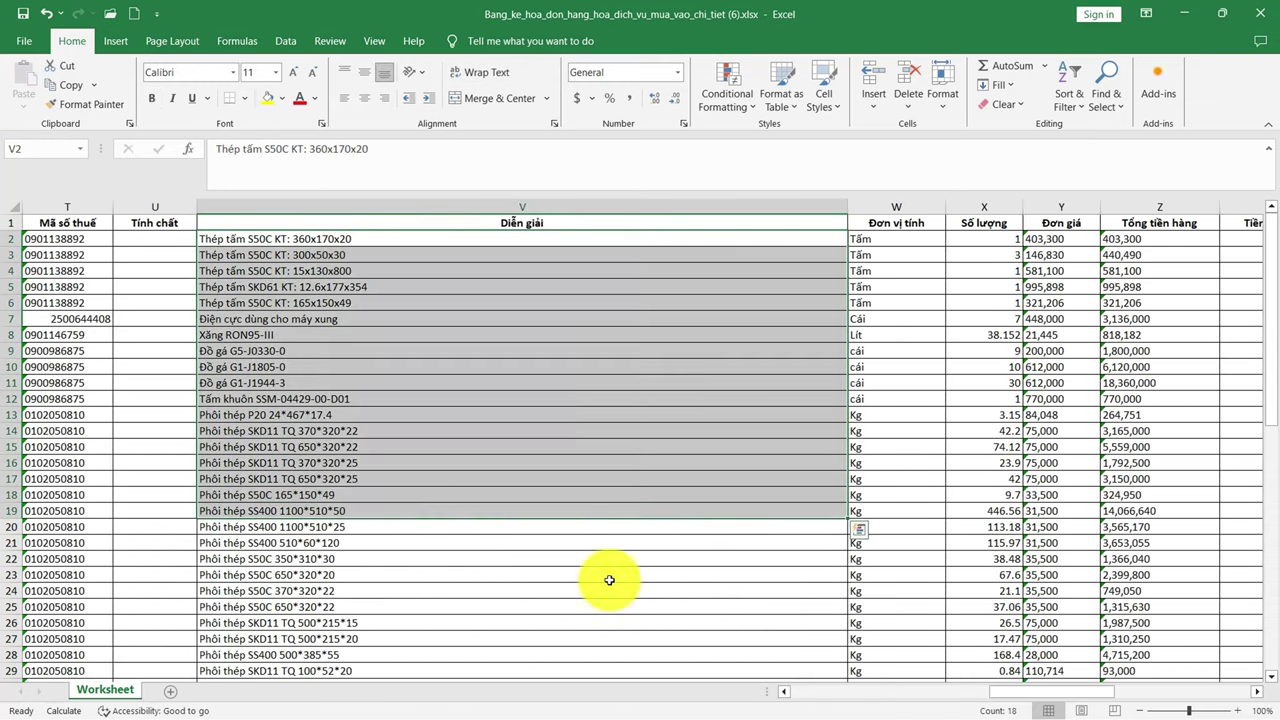
{"action": "left_click_drag", "start_coordinate": [1050, 287], "coordinate": [1046, 297]}
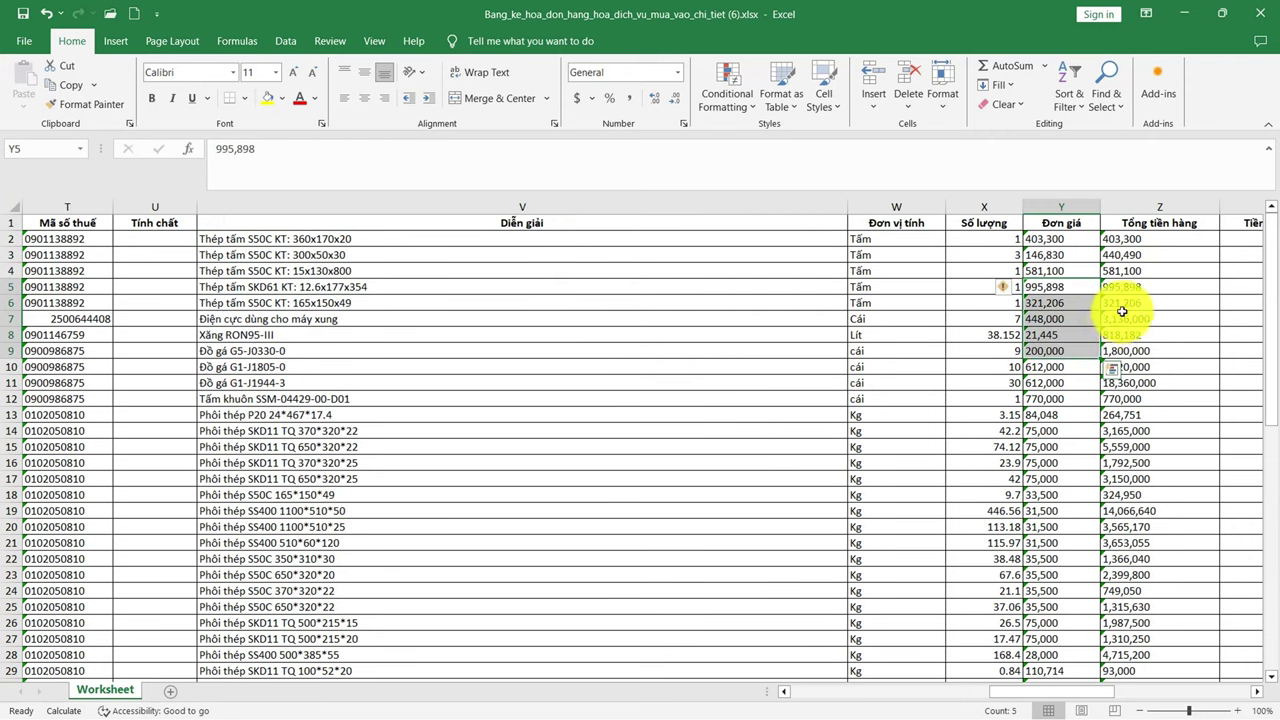
{"action": "left_click_drag", "start_coordinate": [1118, 319], "coordinate": [1118, 383]}
{"action": "left_click_drag", "start_coordinate": [1034, 691], "coordinate": [1096, 691]}
{"action": "left_click_drag", "start_coordinate": [485, 255], "coordinate": [575, 383]}
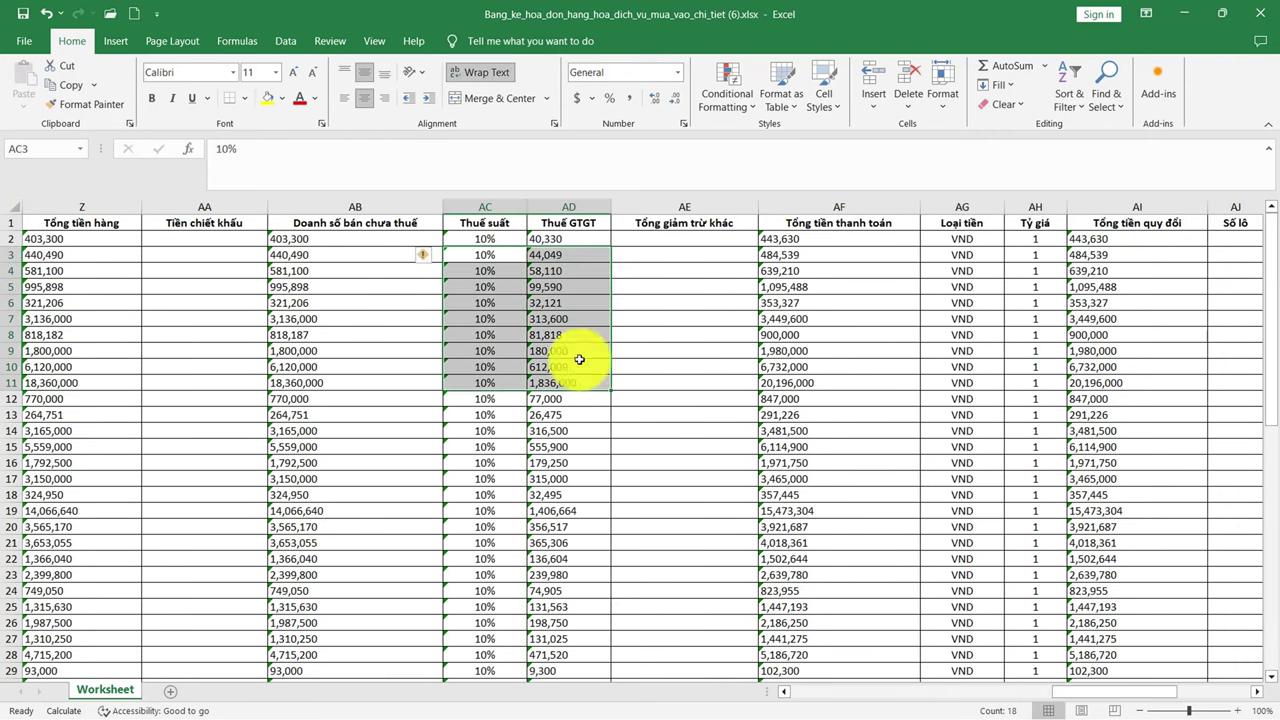
{"action": "left_click_drag", "start_coordinate": [790, 255], "coordinate": [827, 387]}
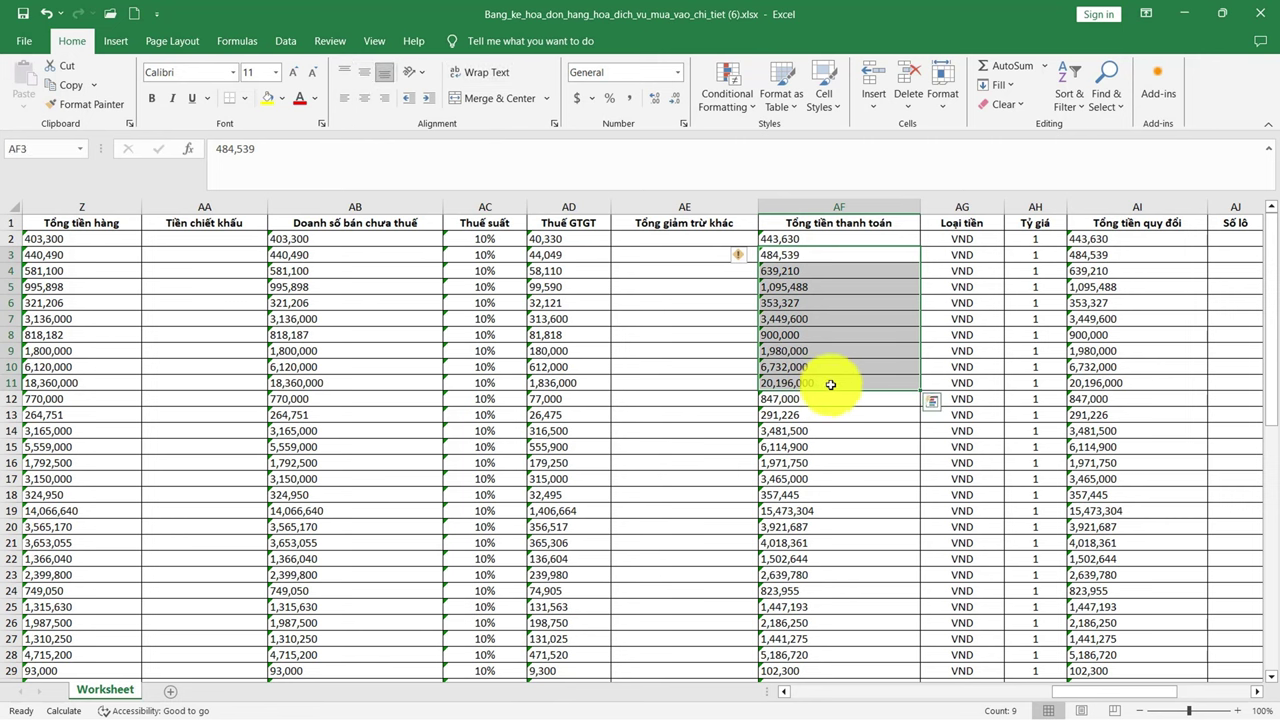
- Hide columns AH and AI, then columns AJ through AO
{"action": "left_click_drag", "start_coordinate": [1160, 206], "coordinate": [1063, 206]}
{"action": "right_click", "coordinate": [1057, 198]}
{"action": "left_click", "coordinate": [1100, 451]}
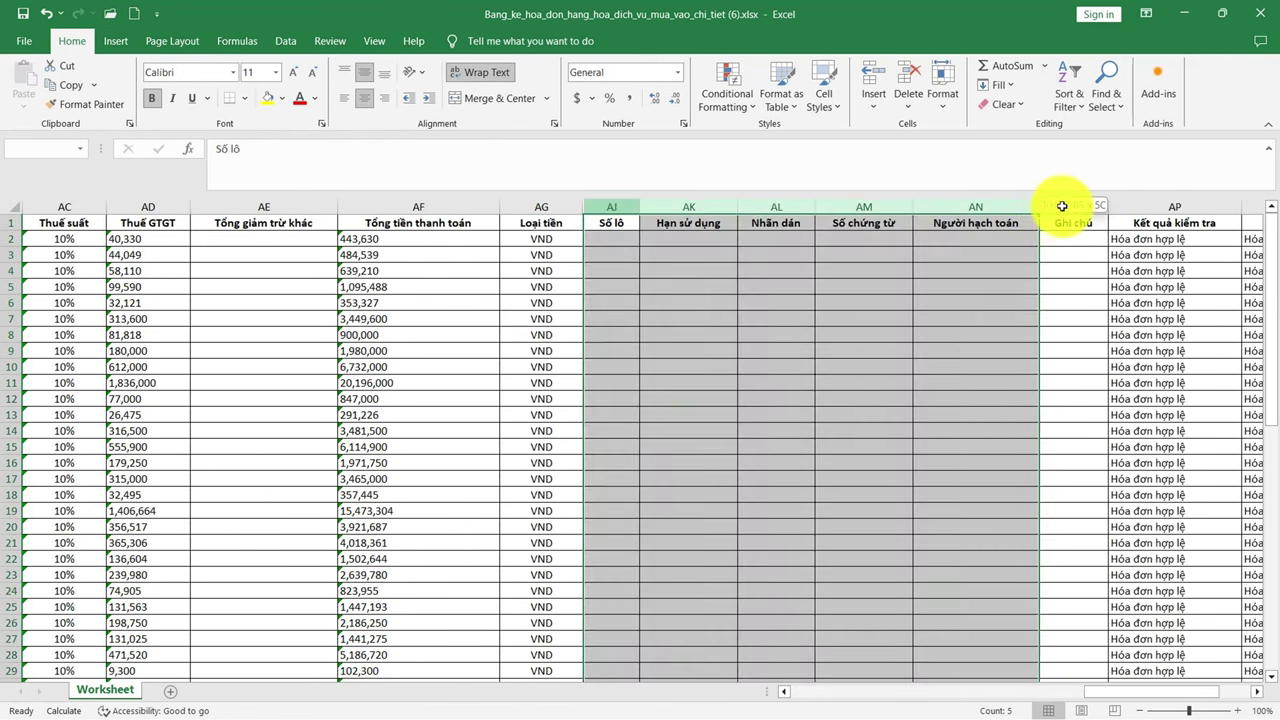
{"action": "key", "text": "ctrl+0"}
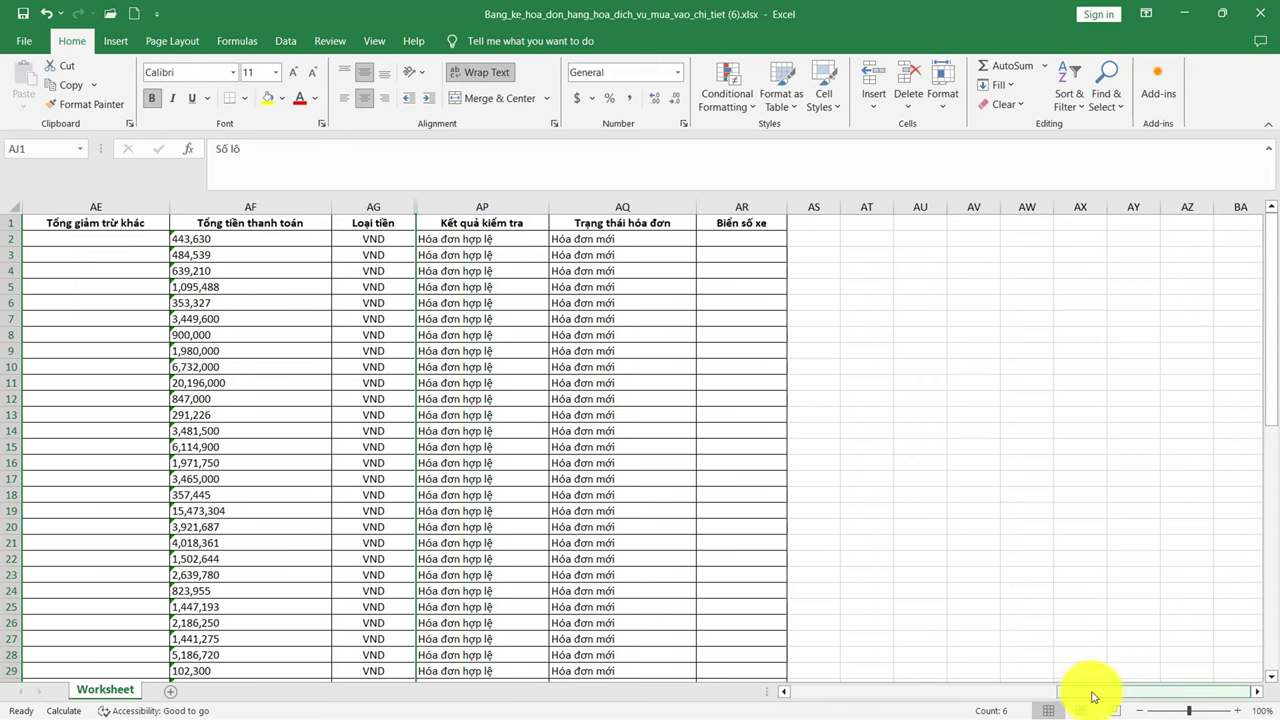
{"action": "left_click_drag", "start_coordinate": [1094, 692], "coordinate": [1068, 693]}
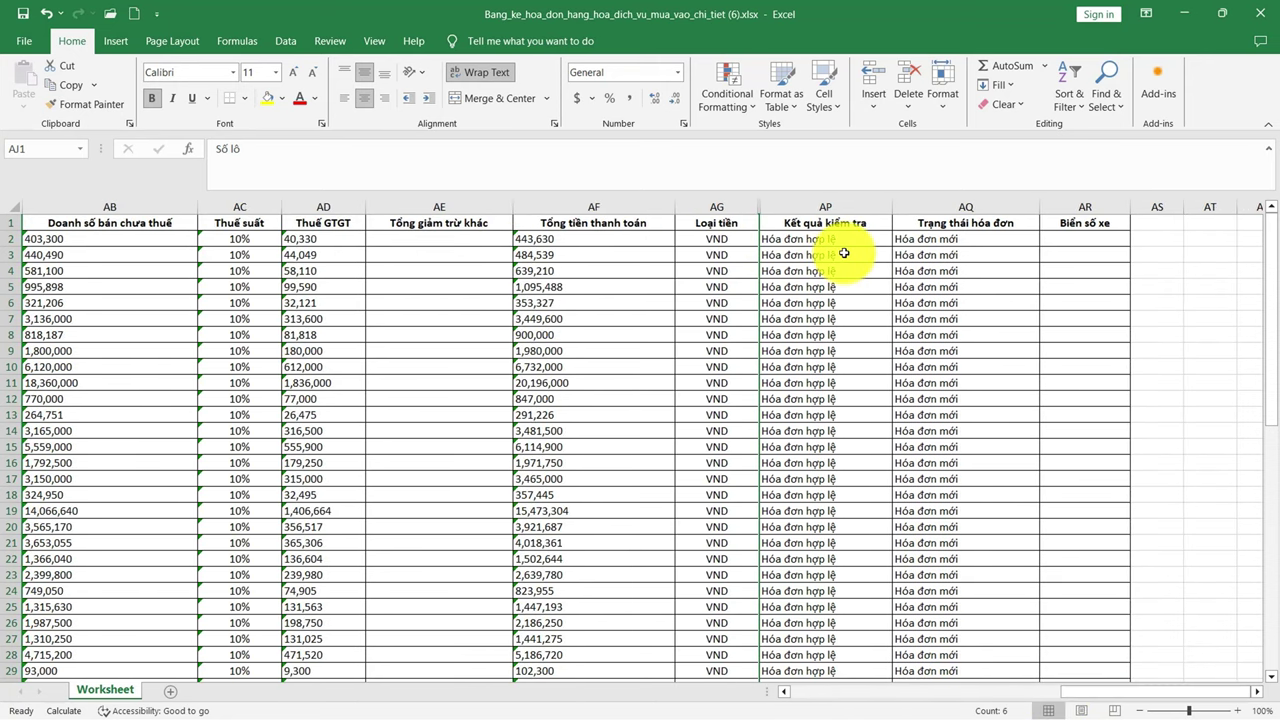
- Check the invoice check result in AP and invoice status in AQ for the item lines
{"action": "left_click", "coordinate": [848, 258]}
{"action": "scroll", "coordinate": [931, 330], "scroll_direction": "down", "scroll_amount": 2}
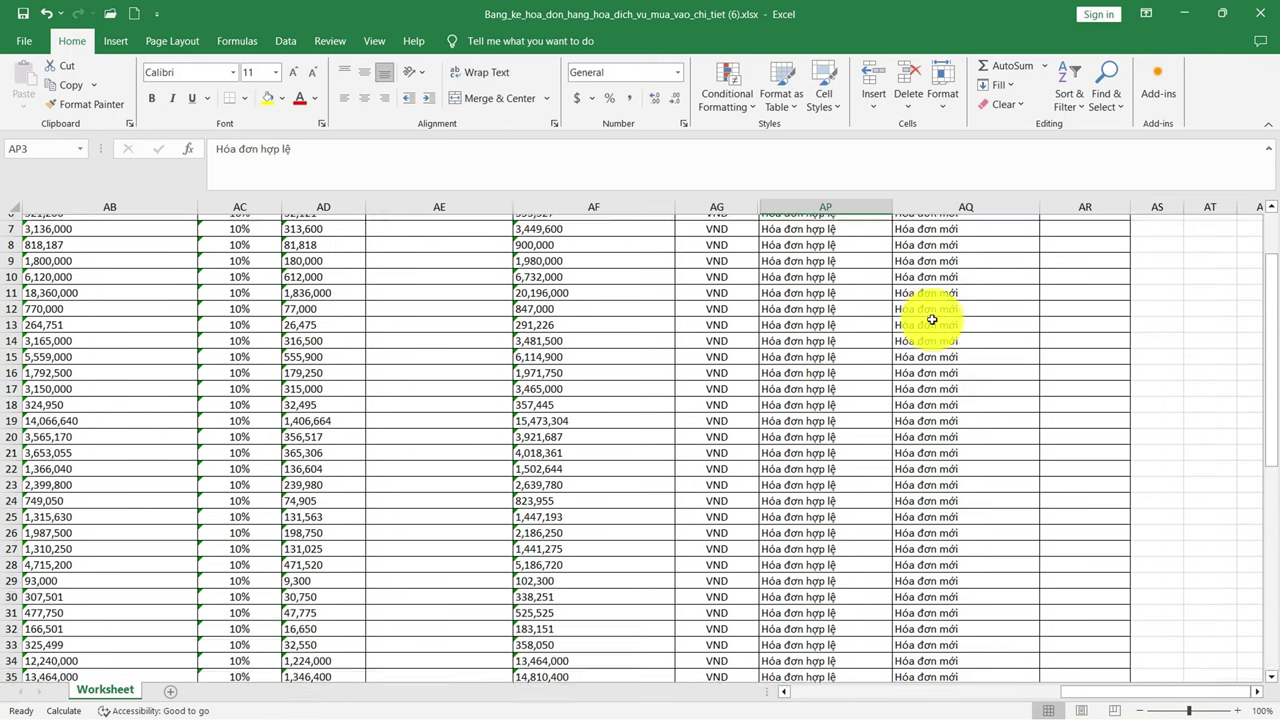
{"action": "scroll", "coordinate": [940, 374], "scroll_direction": "up", "scroll_amount": 2}
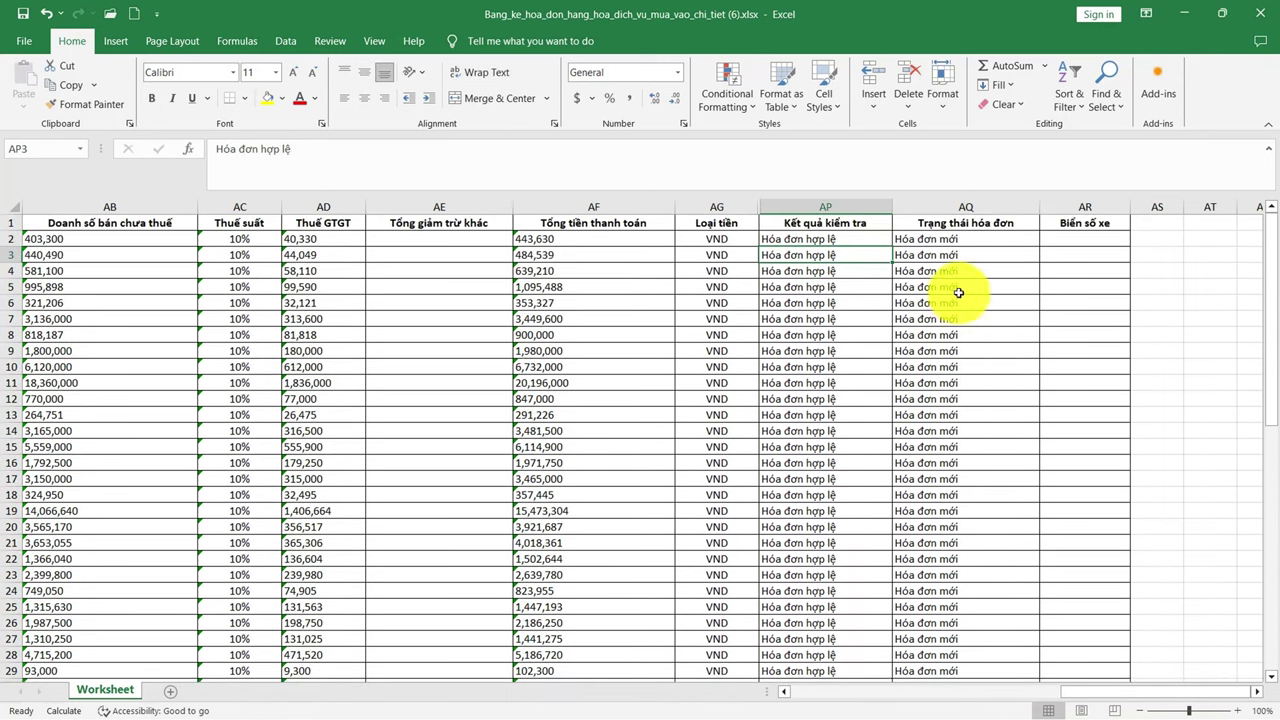
{"action": "left_click", "coordinate": [946, 288]}
{"action": "scroll", "coordinate": [943, 345], "scroll_direction": "down", "scroll_amount": 6}
{"action": "scroll", "coordinate": [945, 355], "scroll_direction": "down", "scroll_amount": 1}
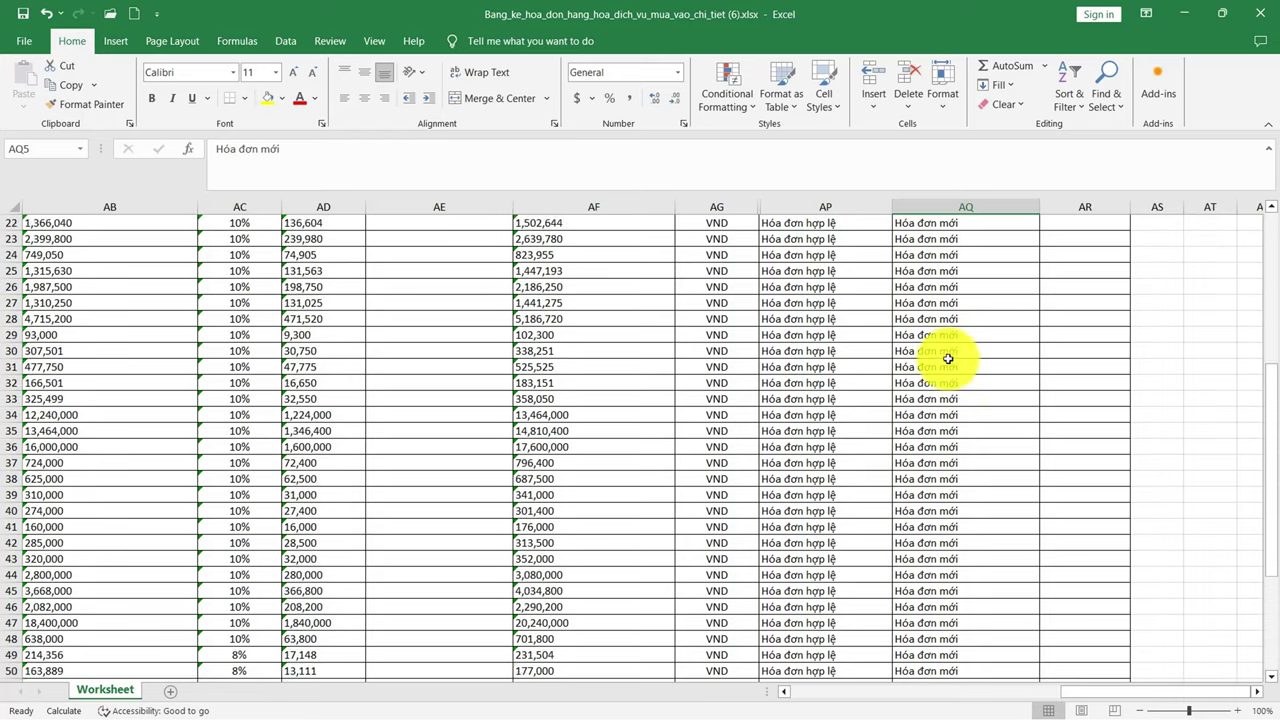
{"action": "scroll", "coordinate": [945, 357], "scroll_direction": "down", "scroll_amount": 8}
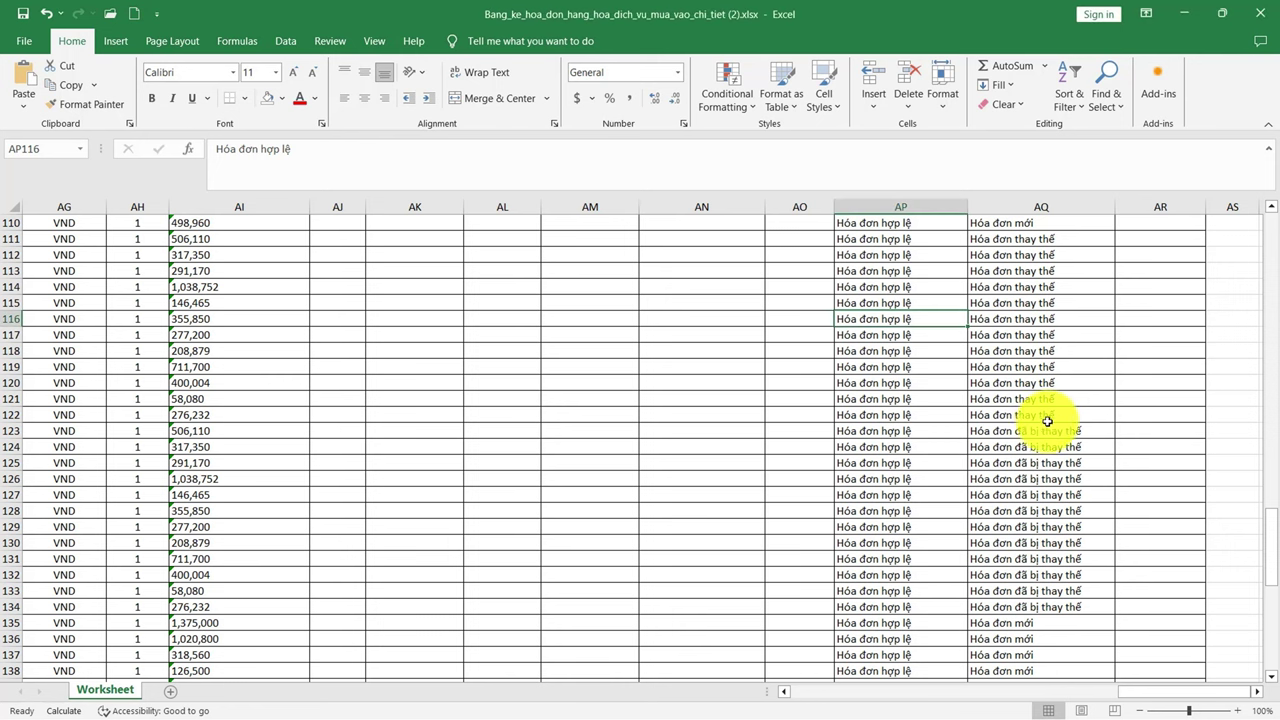
{"action": "left_click_drag", "start_coordinate": [1048, 431], "coordinate": [1074, 572]}
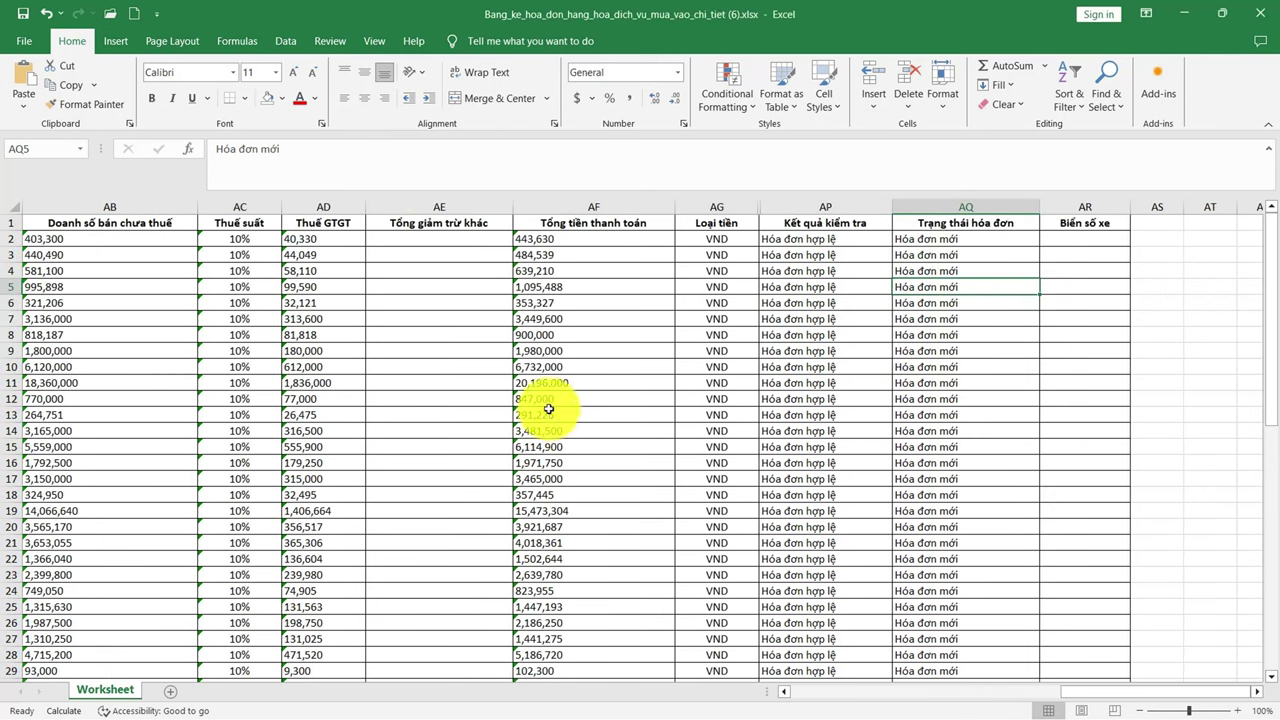
{"action": "key", "text": "ctrl+z"}
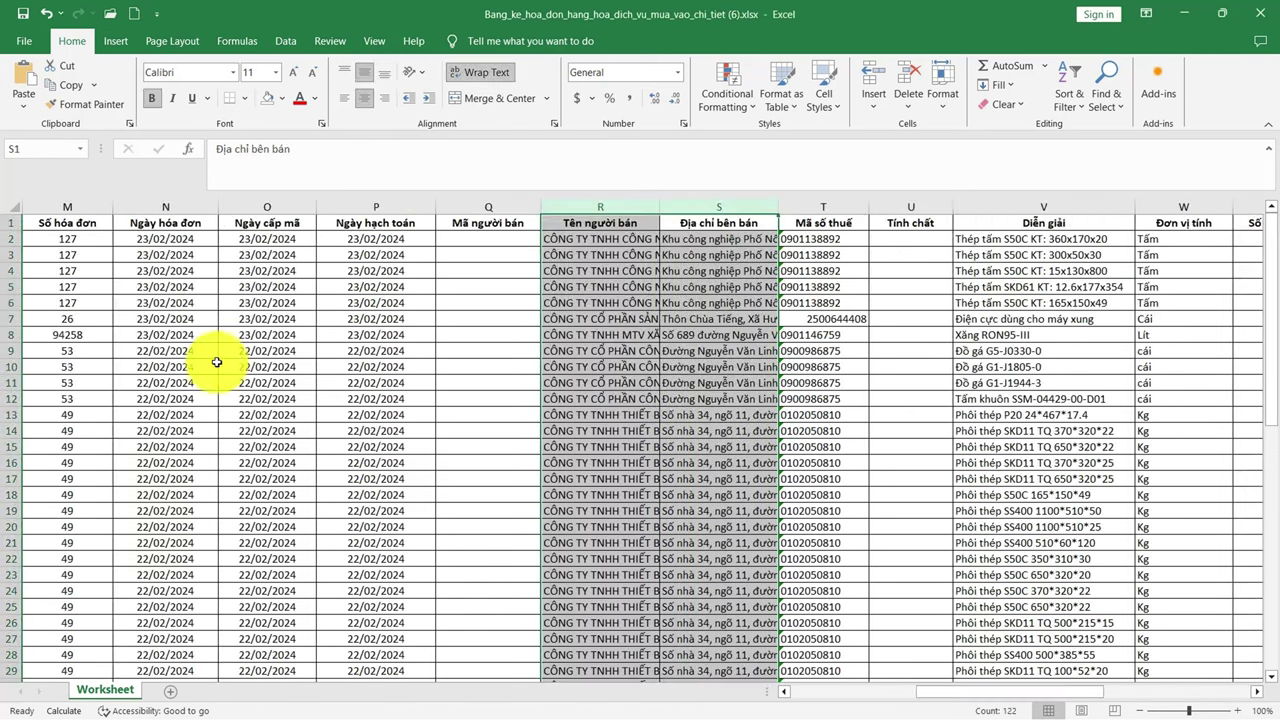
{"action": "left_click_drag", "start_coordinate": [1040, 239], "coordinate": [1045, 303]}
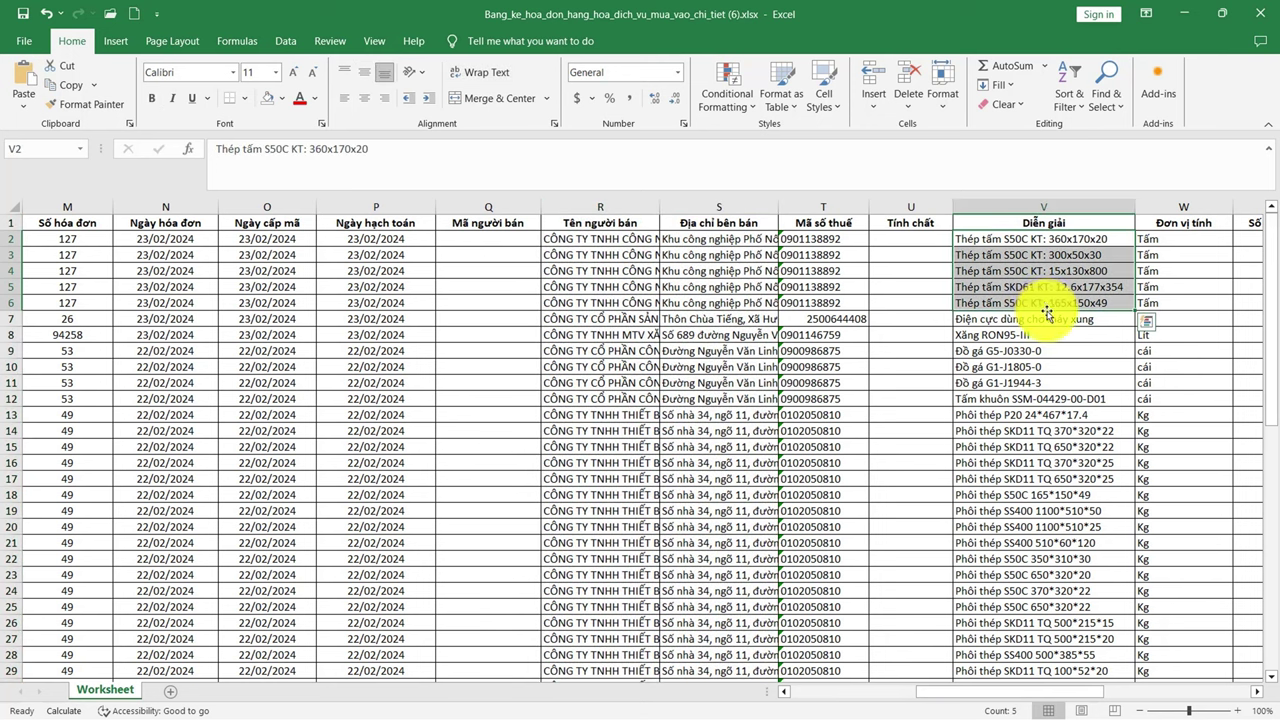
- On the GDT portal, filter to invoices issued with a code and open the first invoice's details
{"action": "key", "text": "alt+Tab"}
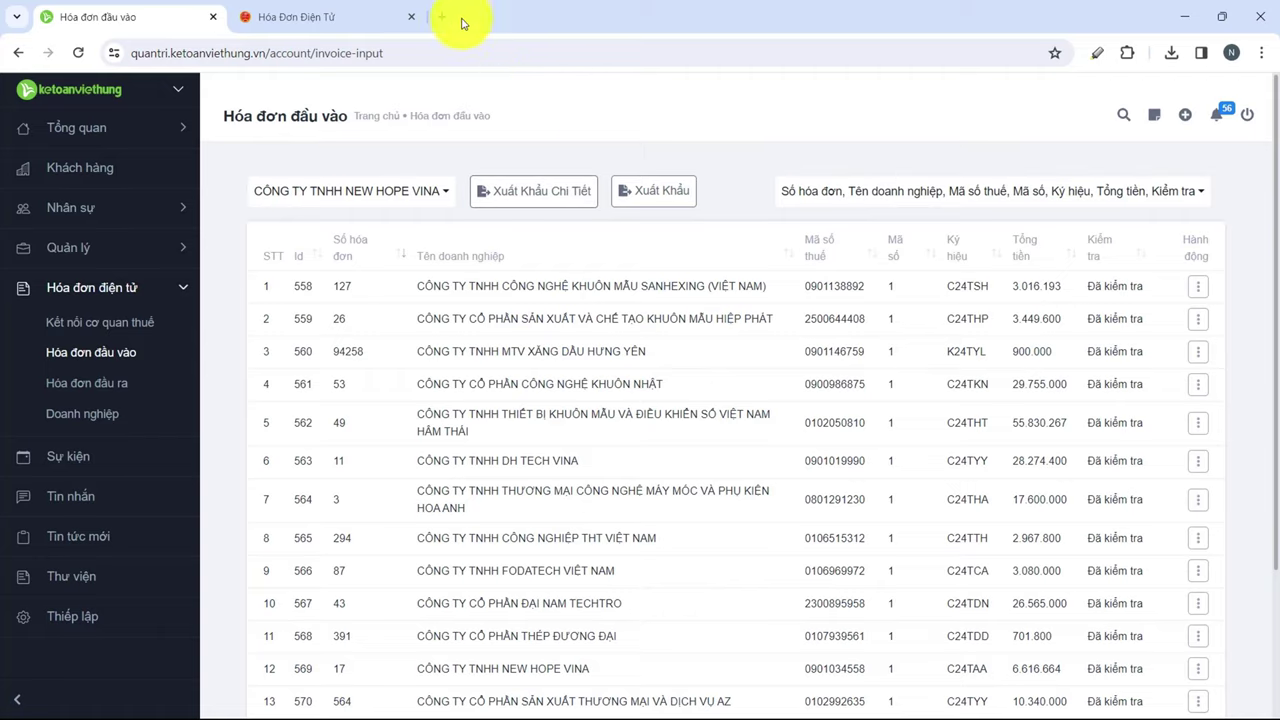
{"action": "left_click", "coordinate": [450, 14]}
{"action": "scroll", "coordinate": [511, 429], "scroll_direction": "down", "scroll_amount": 1}
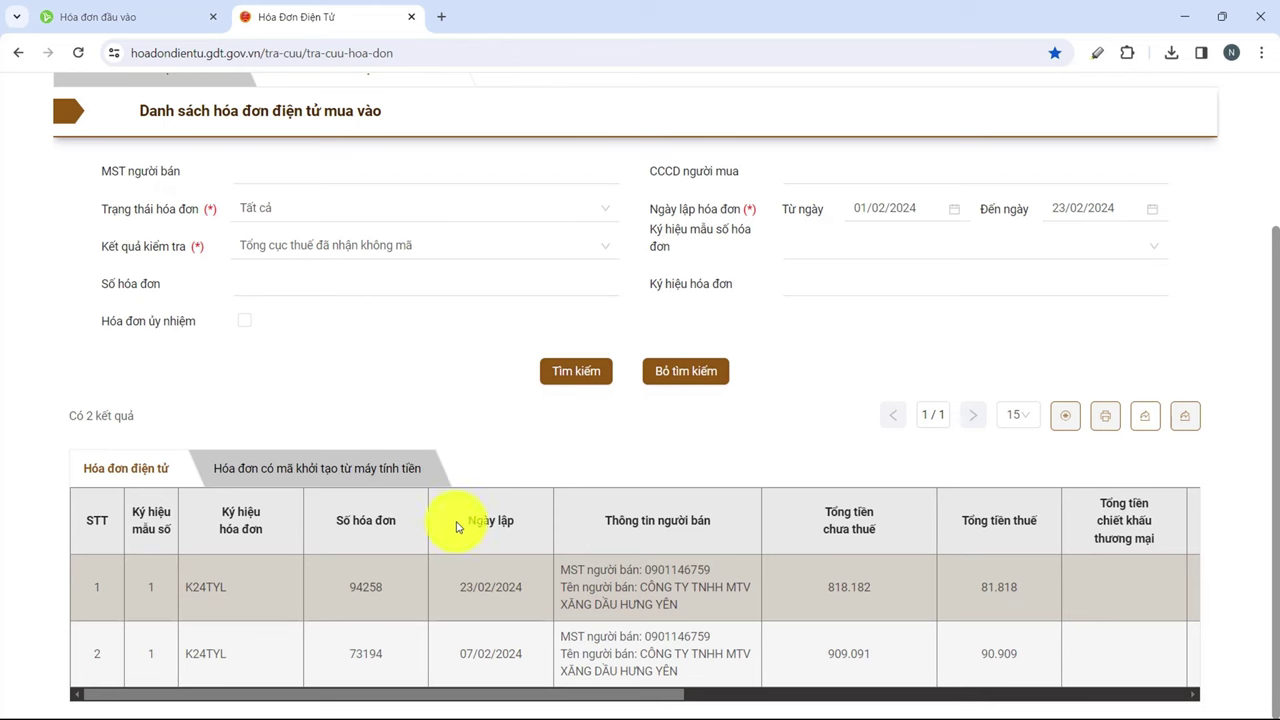
{"action": "left_click", "coordinate": [400, 244]}
{"action": "left_click", "coordinate": [400, 277]}
{"action": "scroll", "coordinate": [1066, 337], "scroll_direction": "down", "scroll_amount": 1}
{"action": "left_click", "coordinate": [1066, 337]}
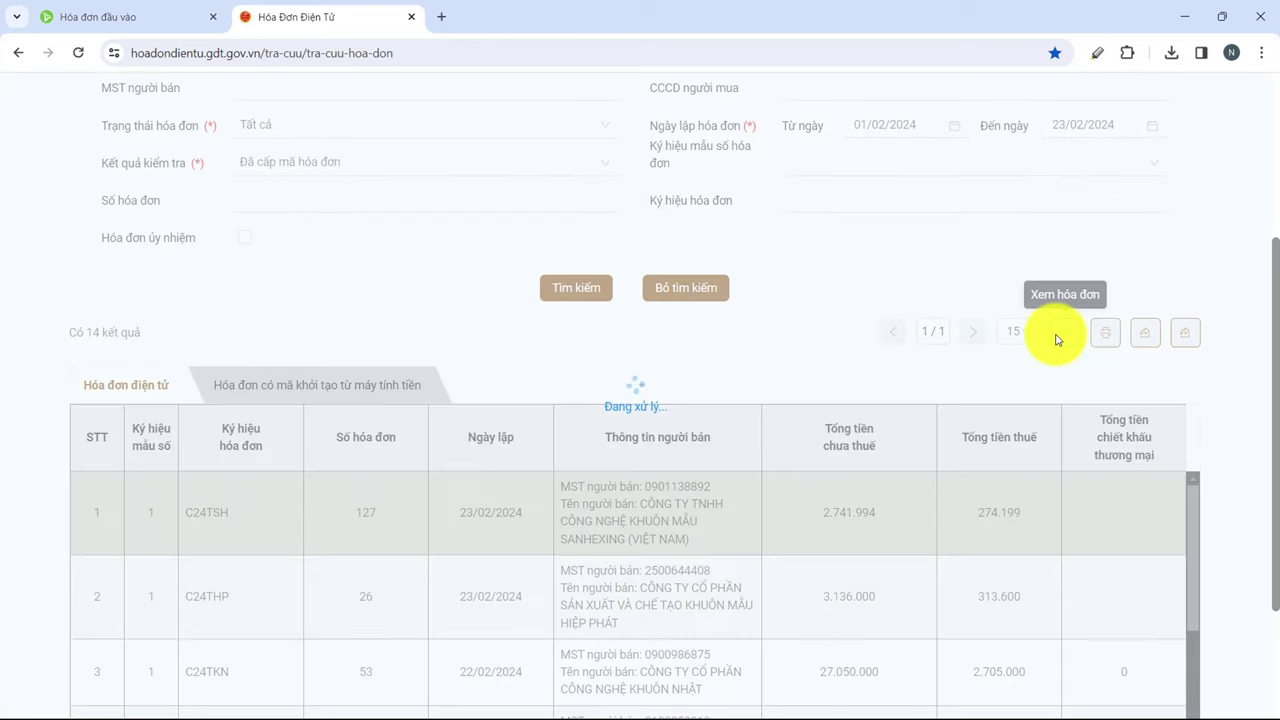
- Check invoice 127's five Thép tấm item lines and its 3.016.193 total against Excel
{"action": "scroll", "coordinate": [843, 327], "scroll_direction": "down", "scroll_amount": 5}
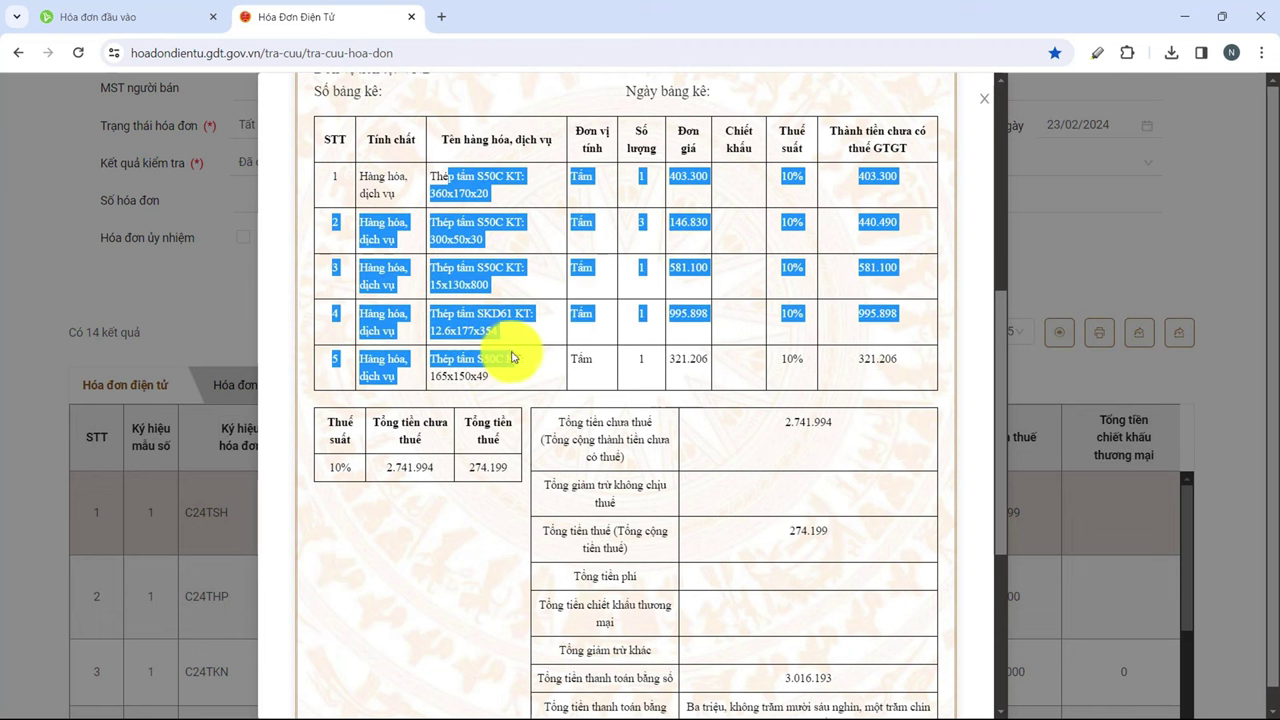
{"action": "left_click_drag", "start_coordinate": [485, 217], "coordinate": [651, 251]}
{"action": "left_click", "coordinate": [697, 194]}
{"action": "scroll", "coordinate": [839, 402], "scroll_direction": "down", "scroll_amount": 3}
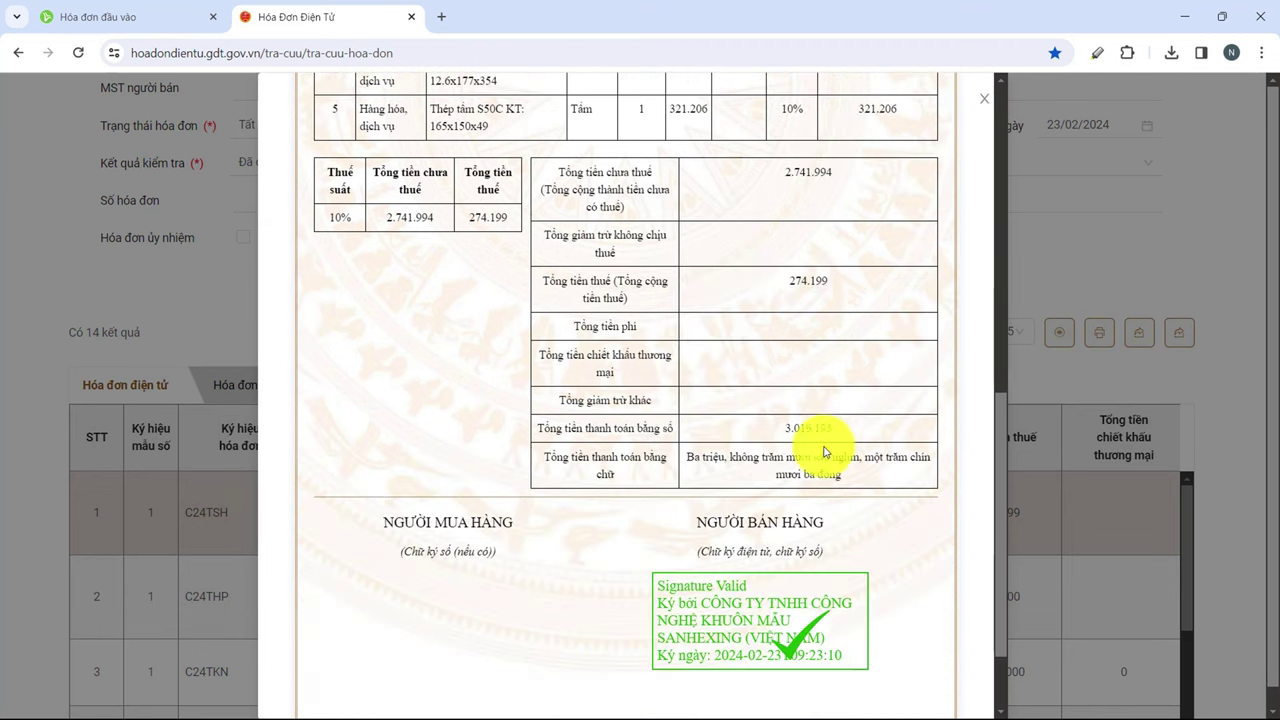
{"action": "left_click_drag", "start_coordinate": [785, 428], "coordinate": [845, 443]}
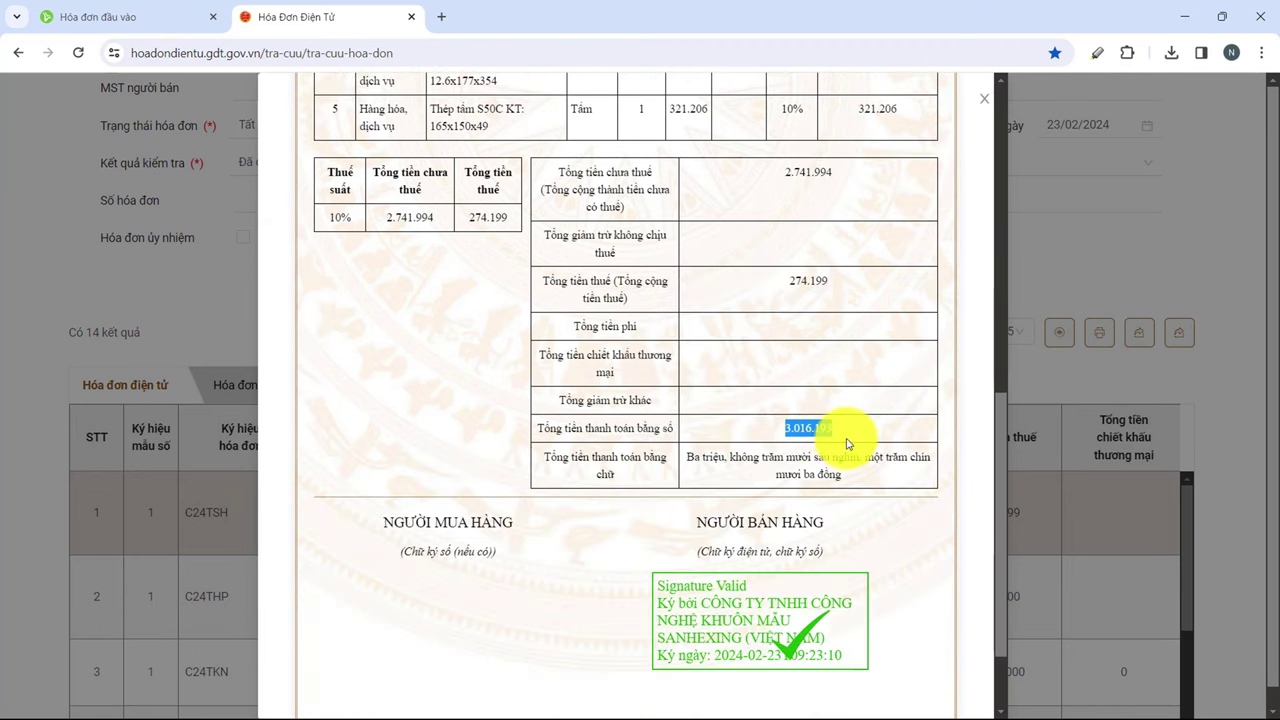
{"action": "key", "text": "alt+Tab"}
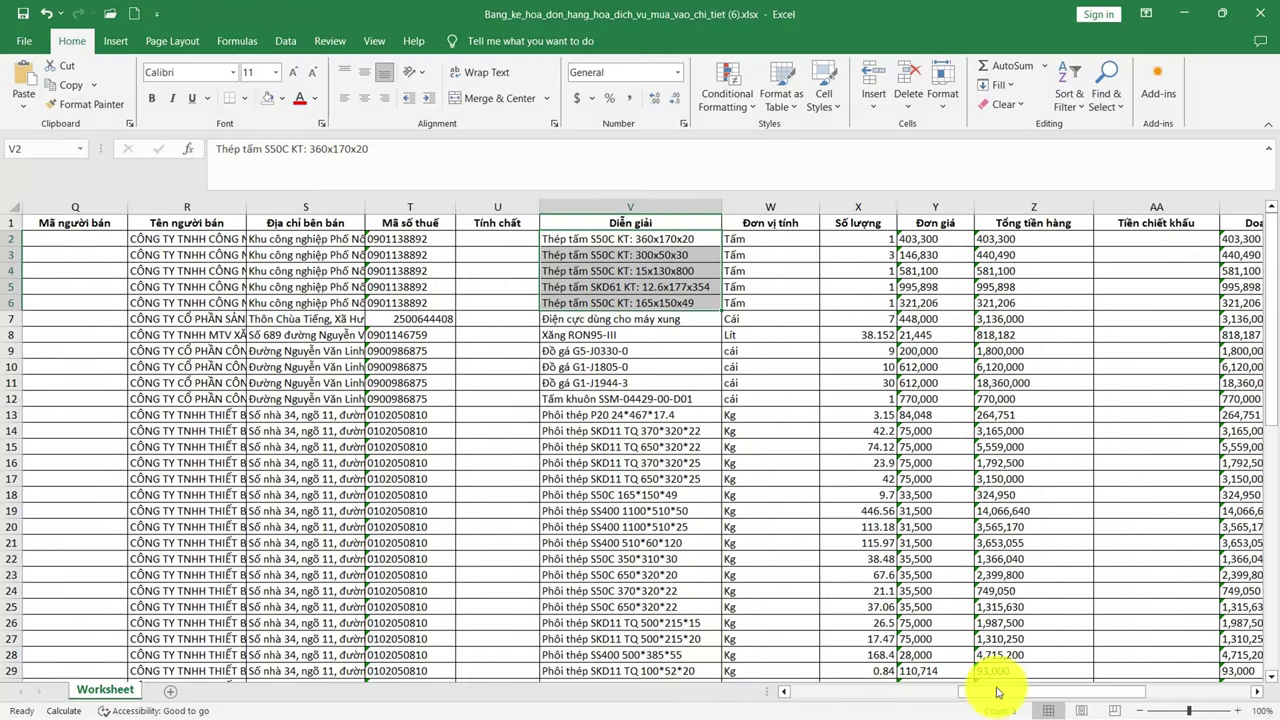
- Narrow column AA and replace every comma in the sheet with nothing (1101 replacements)
{"action": "left_click_drag", "start_coordinate": [995, 690], "coordinate": [1018, 695]}
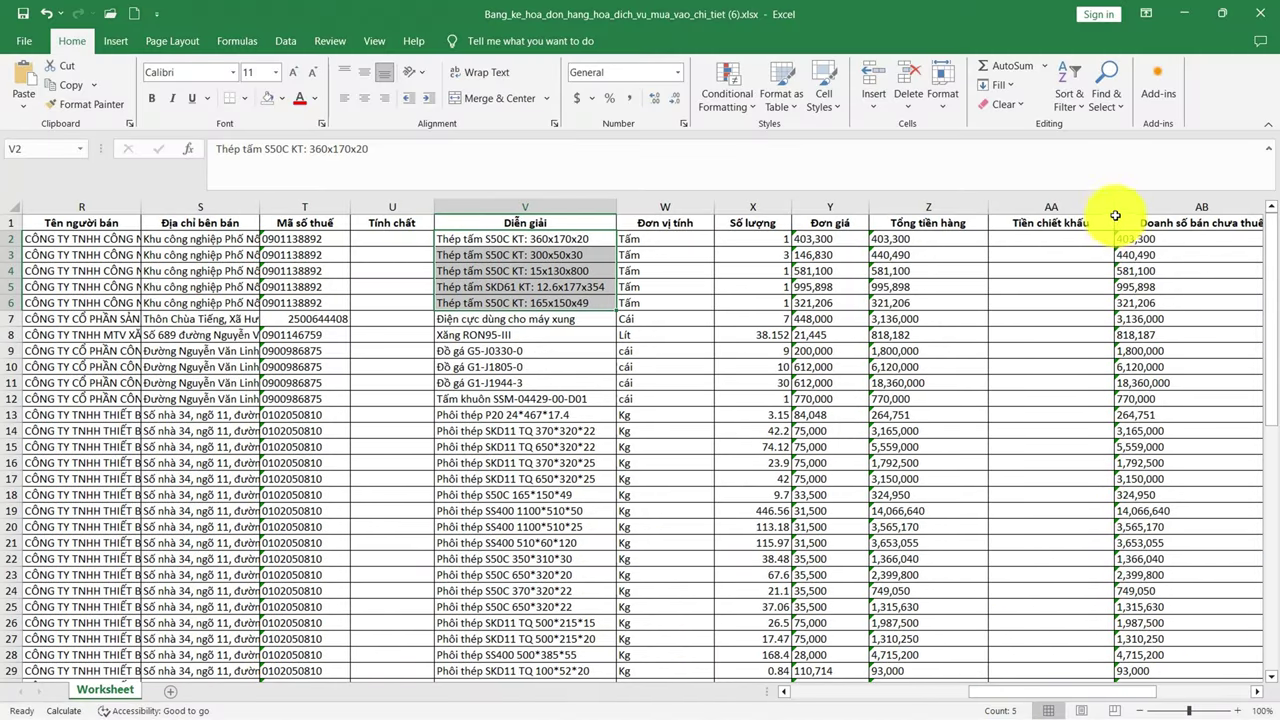
{"action": "left_click_drag", "start_coordinate": [1114, 207], "coordinate": [1085, 217]}
{"action": "left_click", "coordinate": [950, 383]}
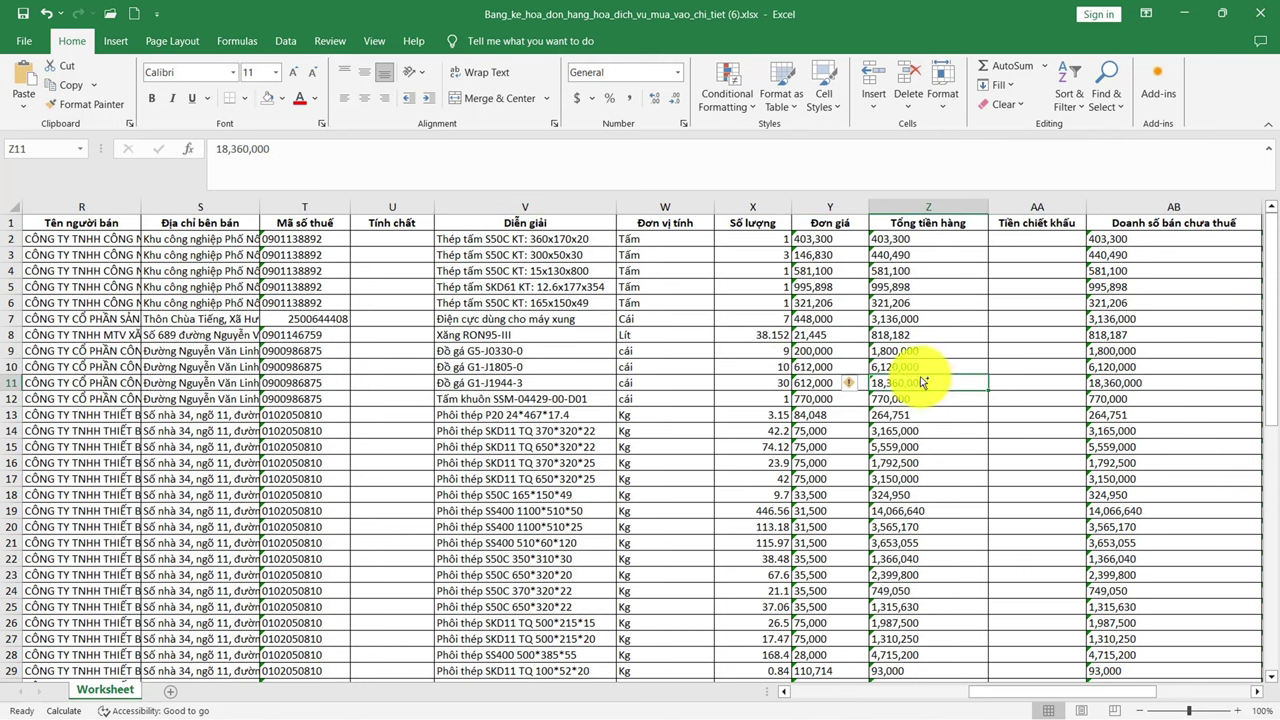
{"action": "key", "text": "ctrl+f"}
{"action": "left_click", "coordinate": [500, 423]}
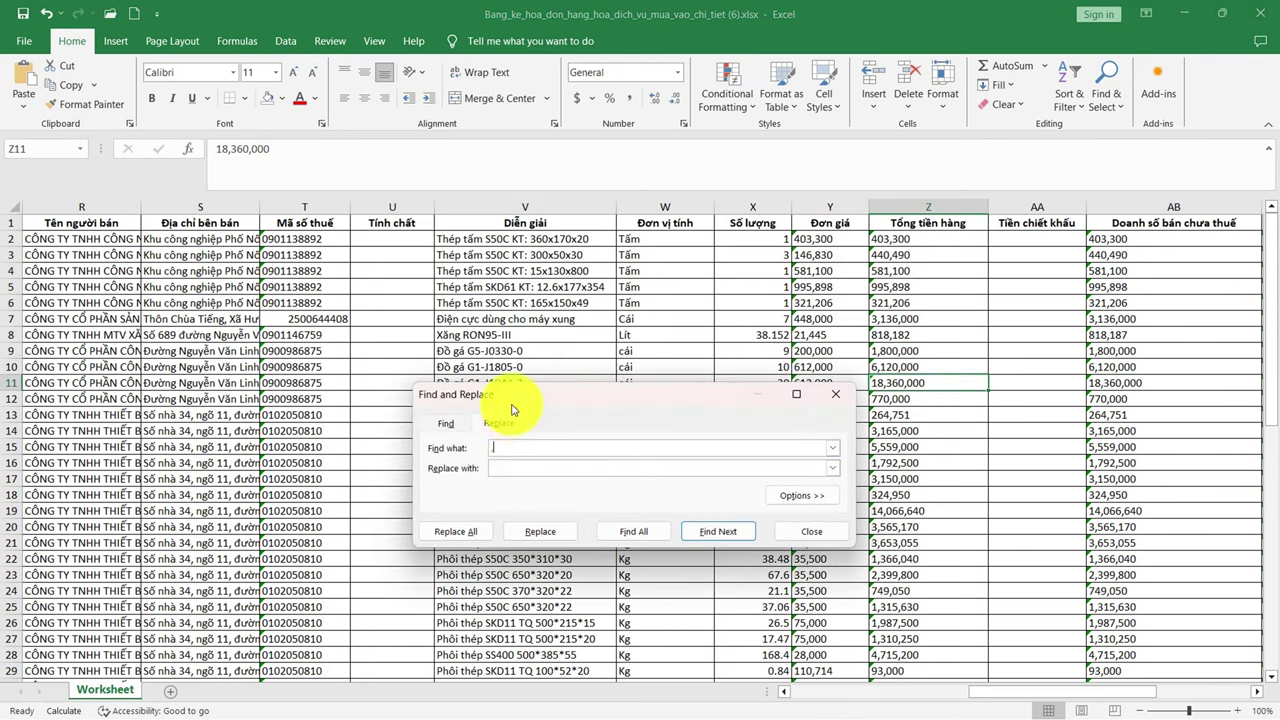
{"action": "left_click", "coordinate": [458, 528]}
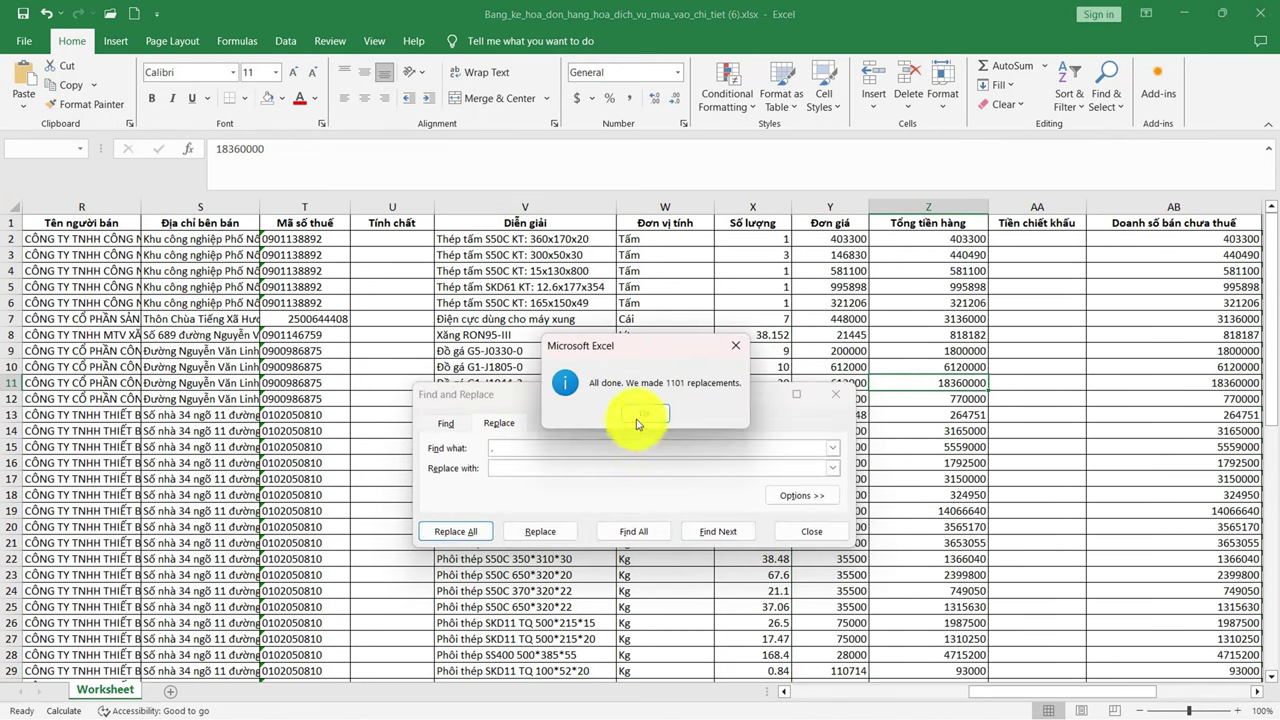
{"action": "left_click", "coordinate": [637, 424]}
{"action": "left_click", "coordinate": [811, 531]}
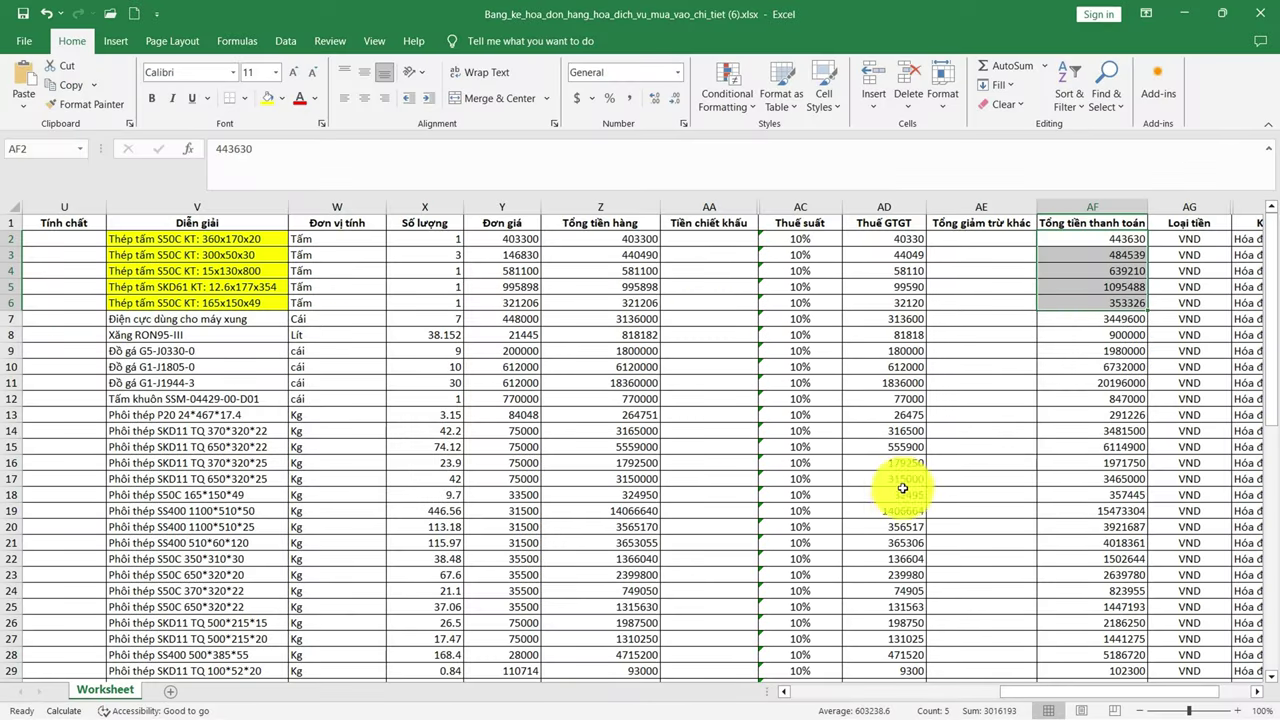
{"action": "left_click", "coordinate": [1108, 240]}
{"action": "key", "text": "ctrl+Down"}
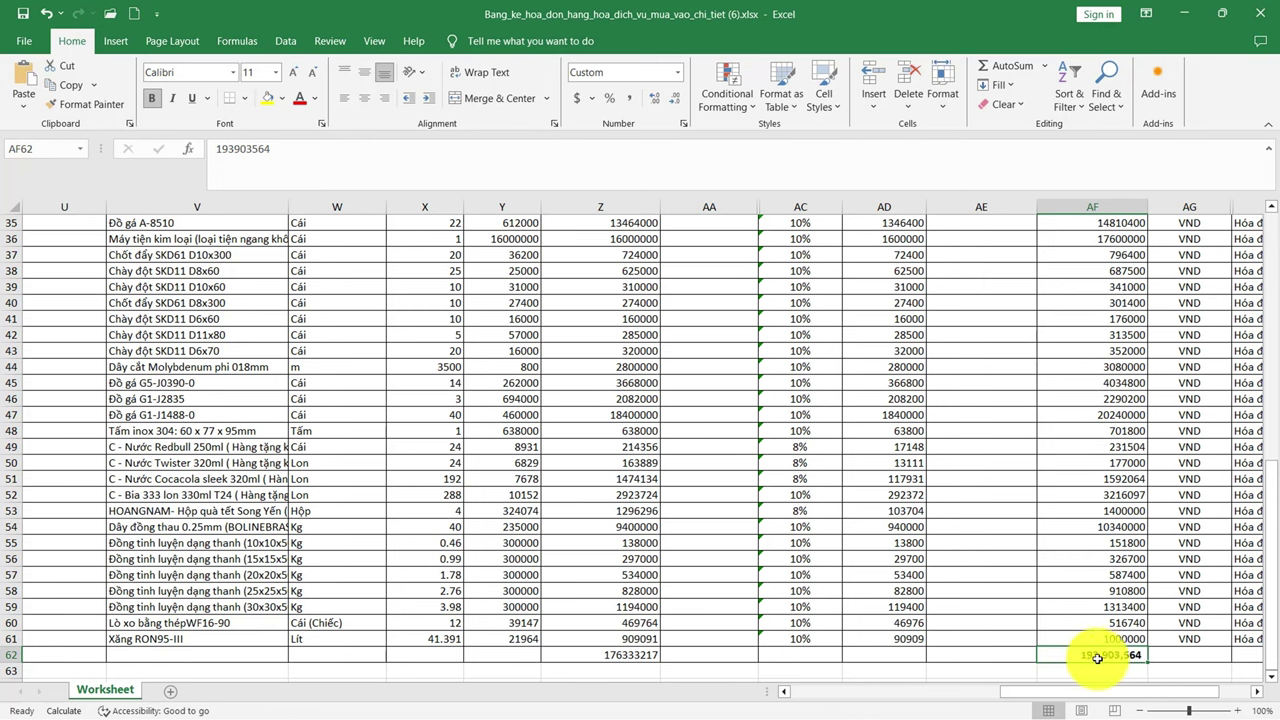
{"action": "key", "text": "ctrl+Tab"}
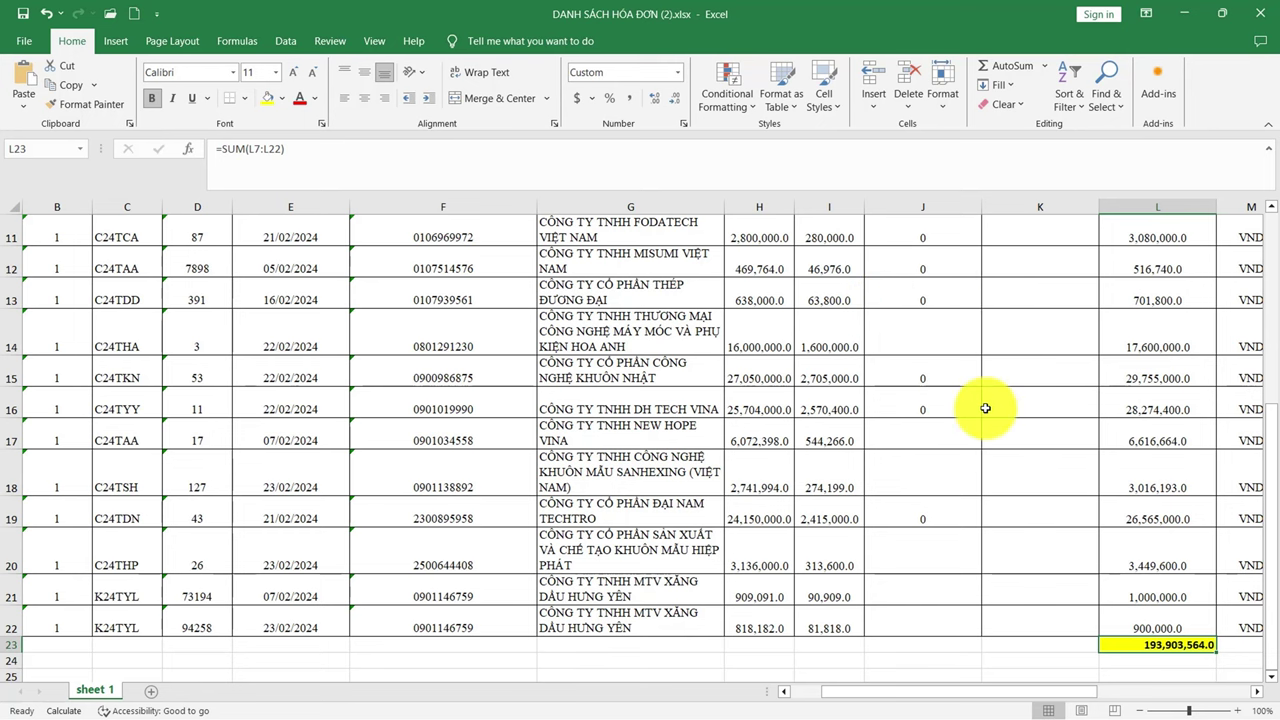
{"action": "key", "text": "ctrl+Tab"}
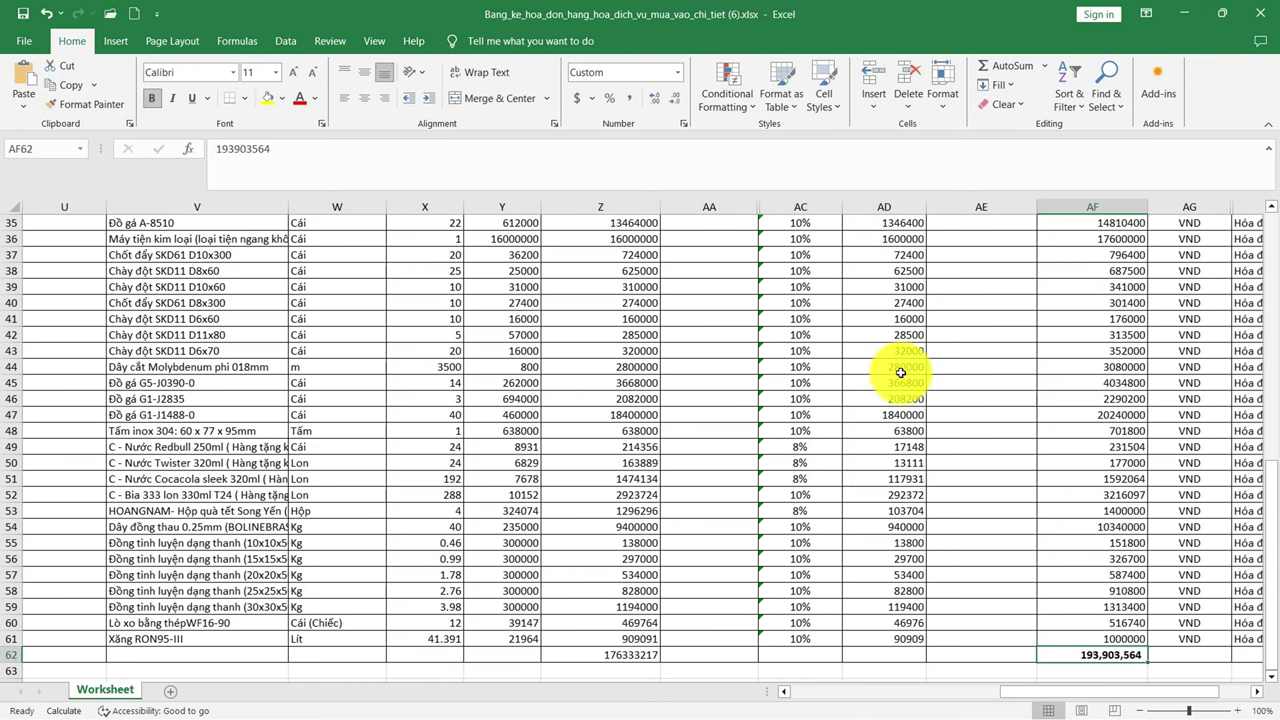
{"action": "scroll", "coordinate": [896, 375], "scroll_direction": "up", "scroll_amount": 12}
{"action": "left_click", "coordinate": [375, 287]}
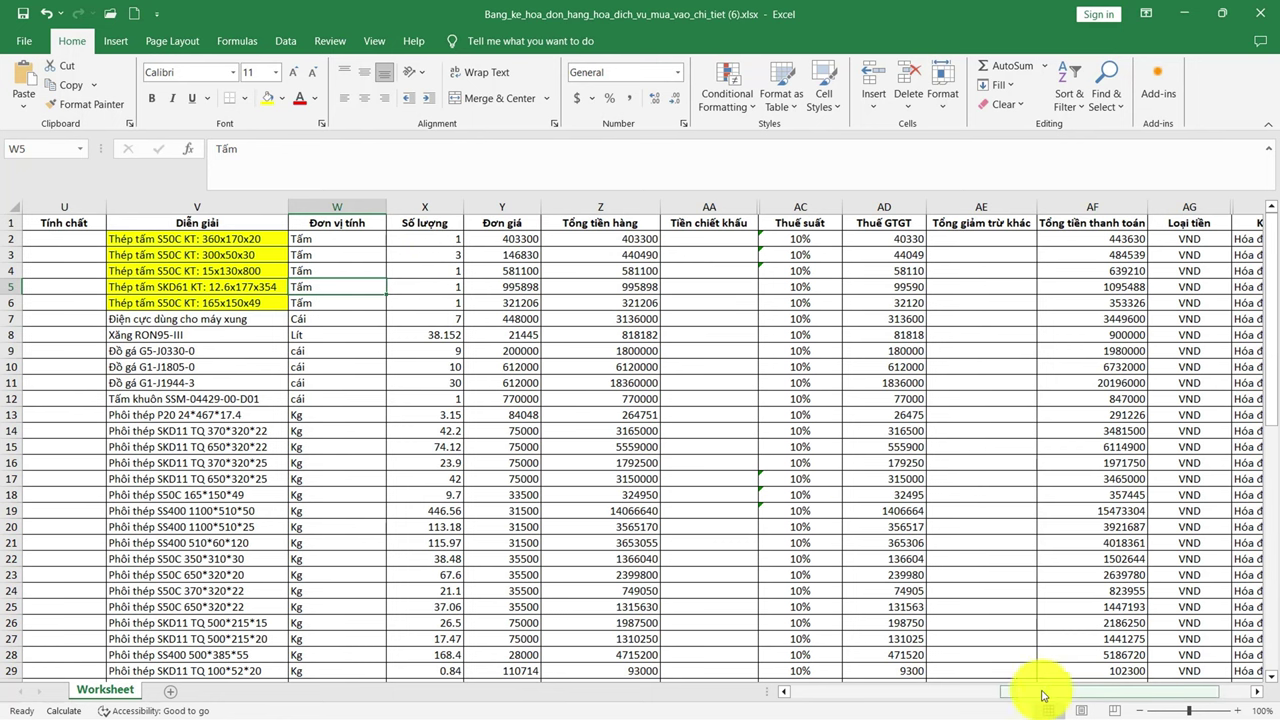
{"action": "mouse_move", "coordinate": [1043, 691]}
{"action": "left_mouse_down"}
{"action": "mouse_move", "coordinate": [916, 690]}
{"action": "mouse_move", "coordinate": [1038, 697]}
{"action": "left_mouse_up"}
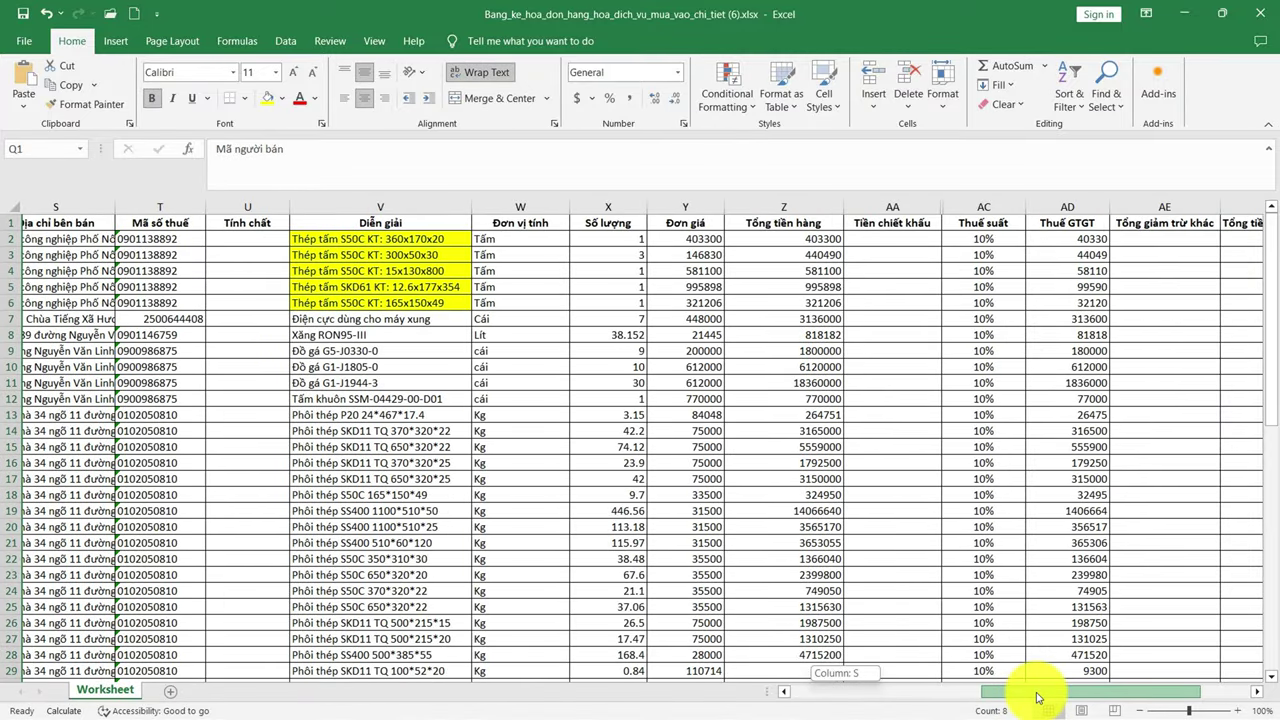
{"action": "left_click_drag", "start_coordinate": [1038, 697], "coordinate": [971, 696]}
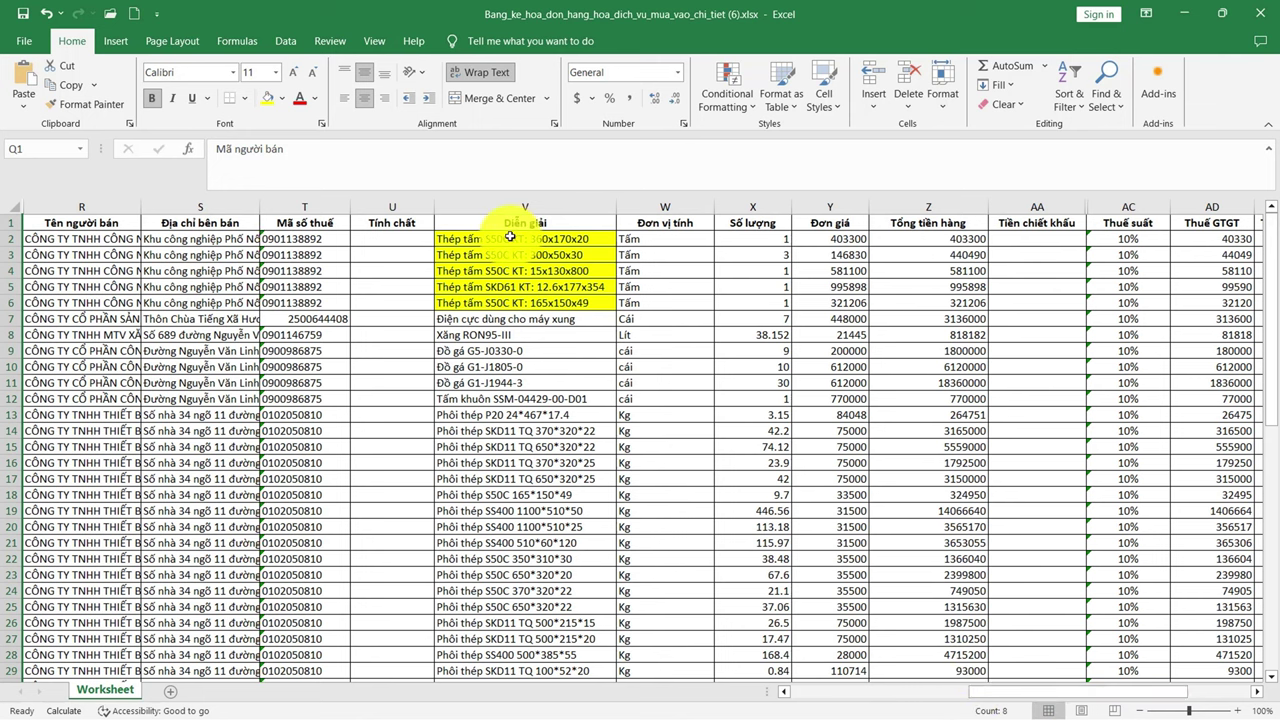
{"action": "left_click_drag", "start_coordinate": [509, 239], "coordinate": [509, 687]}
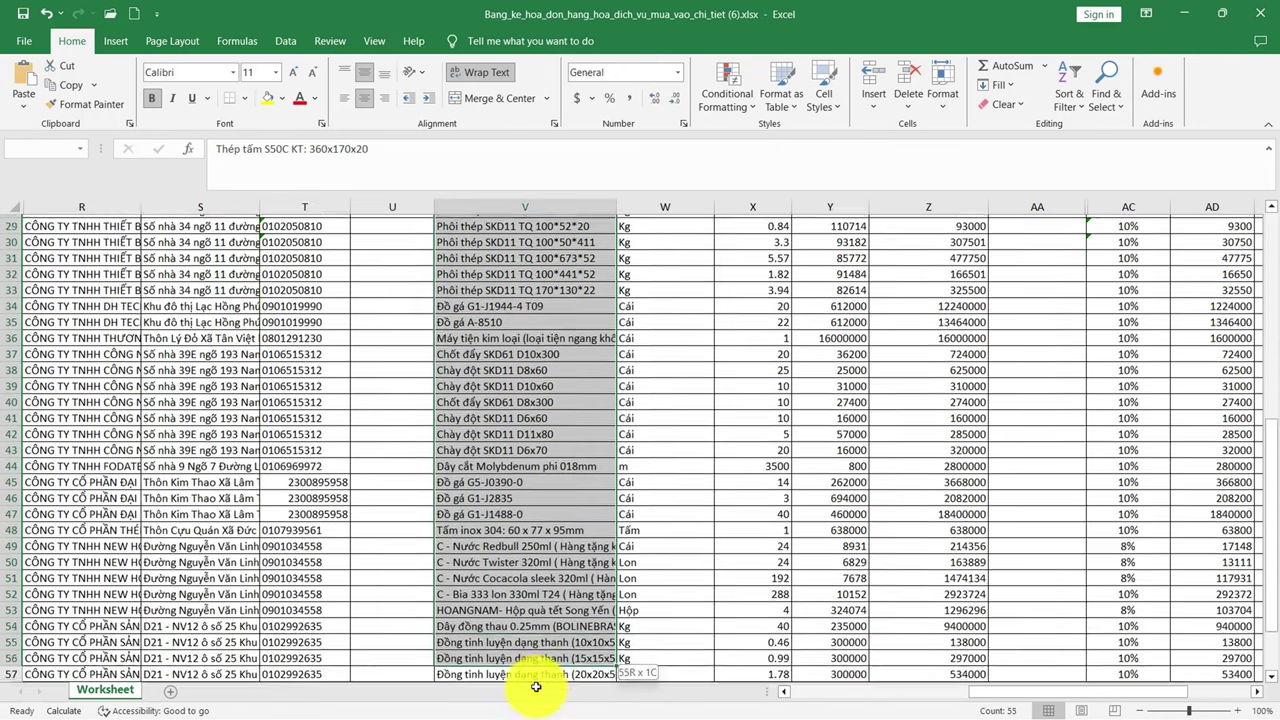
{"action": "left_click_drag", "start_coordinate": [509, 687], "coordinate": [540, 670]}
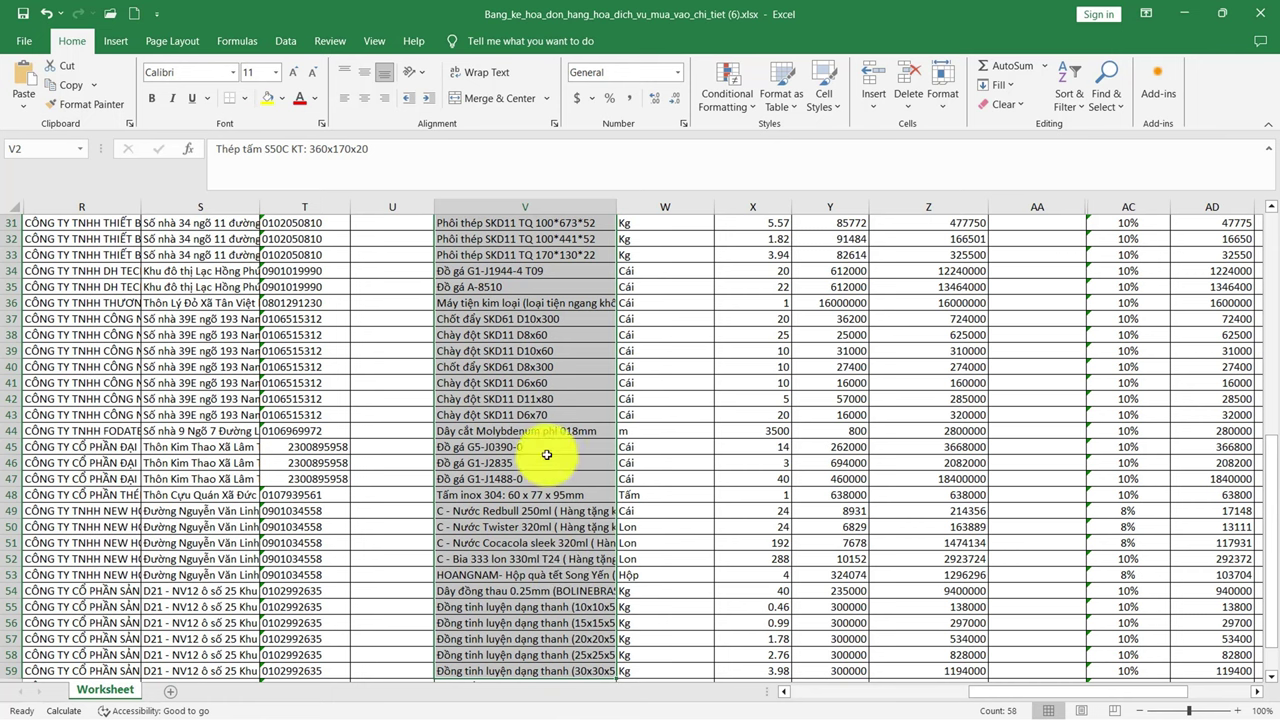
{"action": "scroll", "coordinate": [455, 400], "scroll_direction": "up", "scroll_amount": 5}
{"action": "scroll", "coordinate": [460, 316], "scroll_direction": "up", "scroll_amount": 3}
{"action": "scroll", "coordinate": [466, 319], "scroll_direction": "up", "scroll_amount": 2}
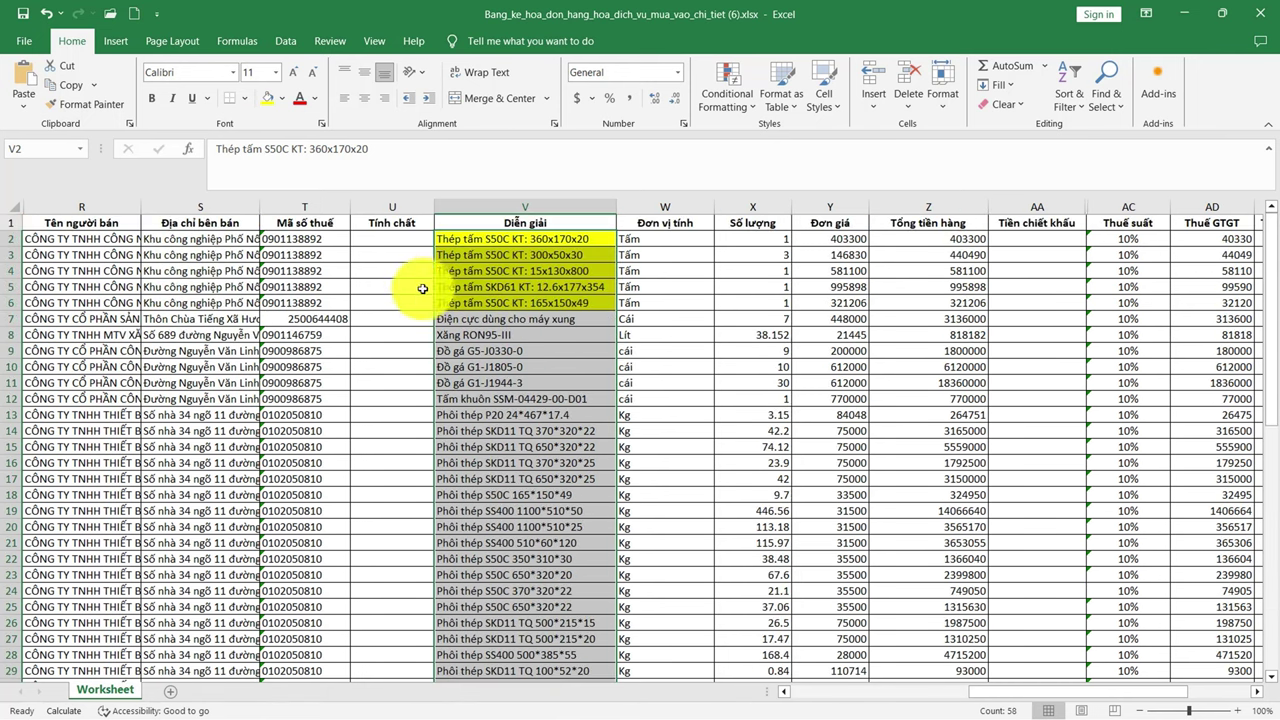
{"action": "left_click", "coordinate": [392, 239]}
{"action": "mouse_move", "coordinate": [519, 247]}
{"action": "left_mouse_down"}
{"action": "mouse_move", "coordinate": [522, 394]}
{"action": "mouse_move", "coordinate": [551, 528]}
{"action": "left_mouse_up"}
{"action": "scroll", "coordinate": [551, 528], "scroll_direction": "down", "scroll_amount": 6}
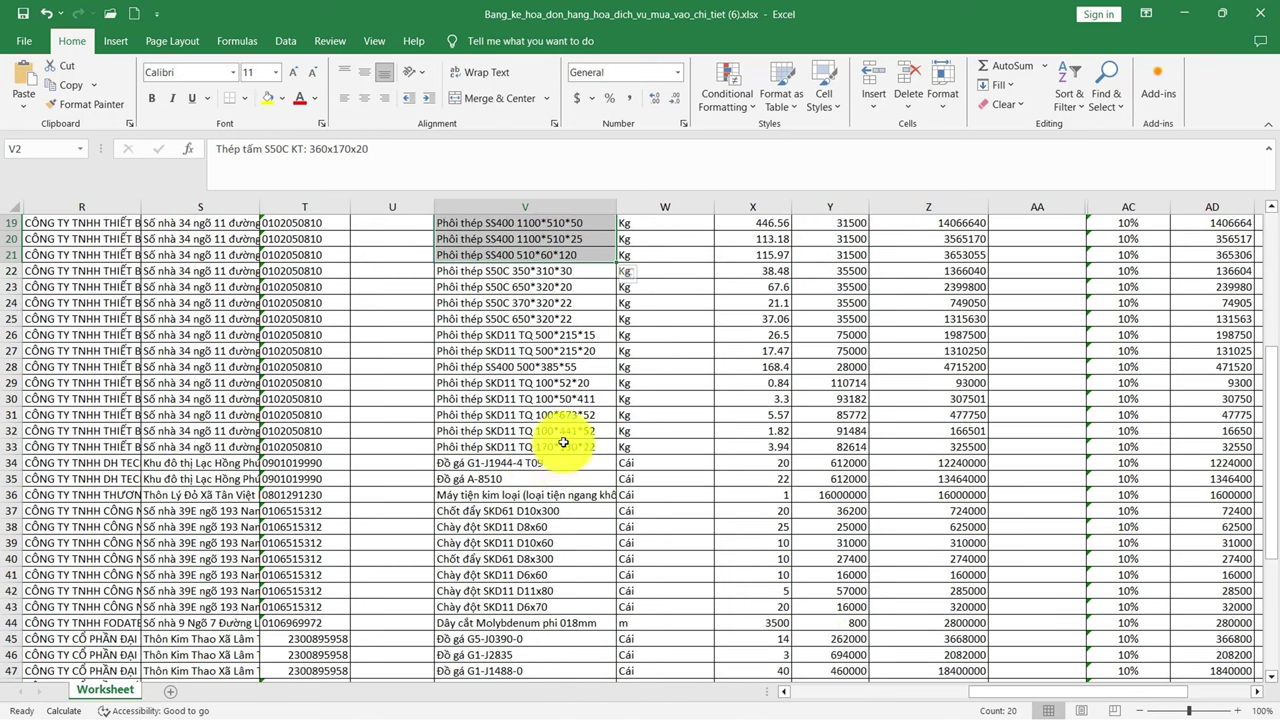
{"action": "left_click", "coordinate": [518, 478]}
- Enter 152 as Tính chất in U2 and copy it down through row 35
{"action": "key", "text": "Left"}
{"action": "scroll", "coordinate": [385, 237], "scroll_direction": "up", "scroll_amount": 6}
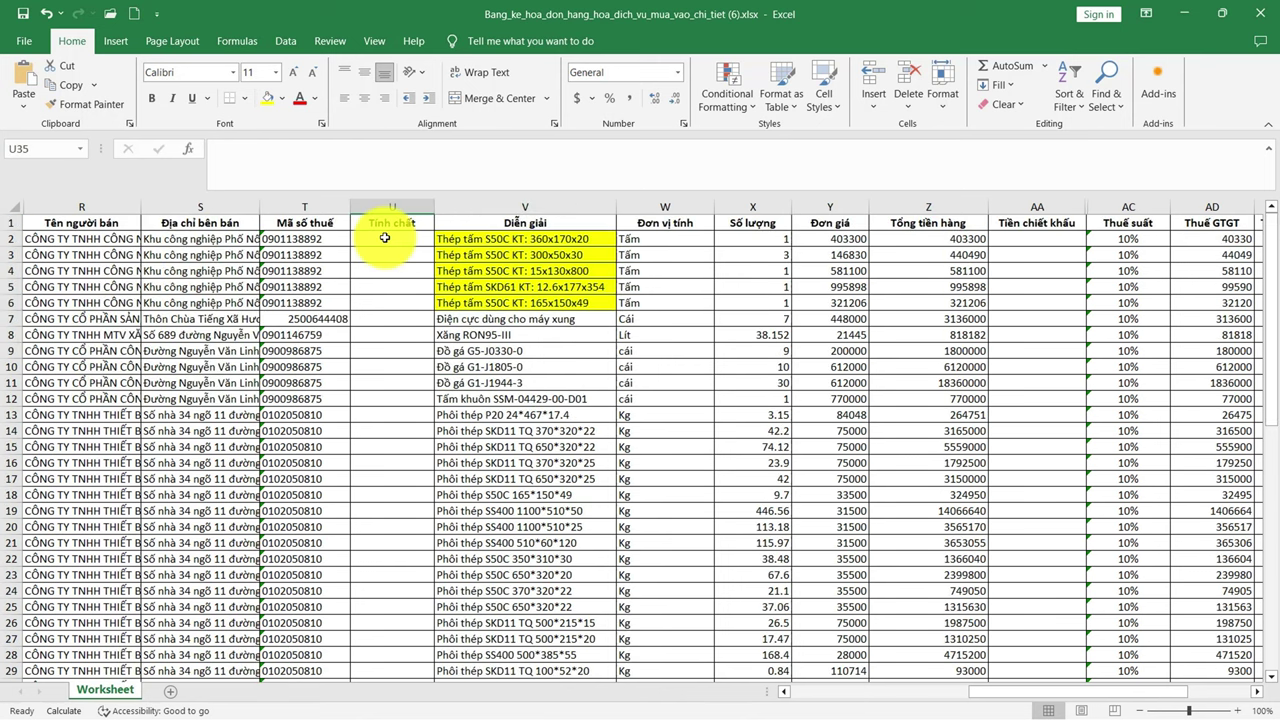
{"action": "type", "text": "152"}
{"action": "key", "text": "ctrl+Return"}
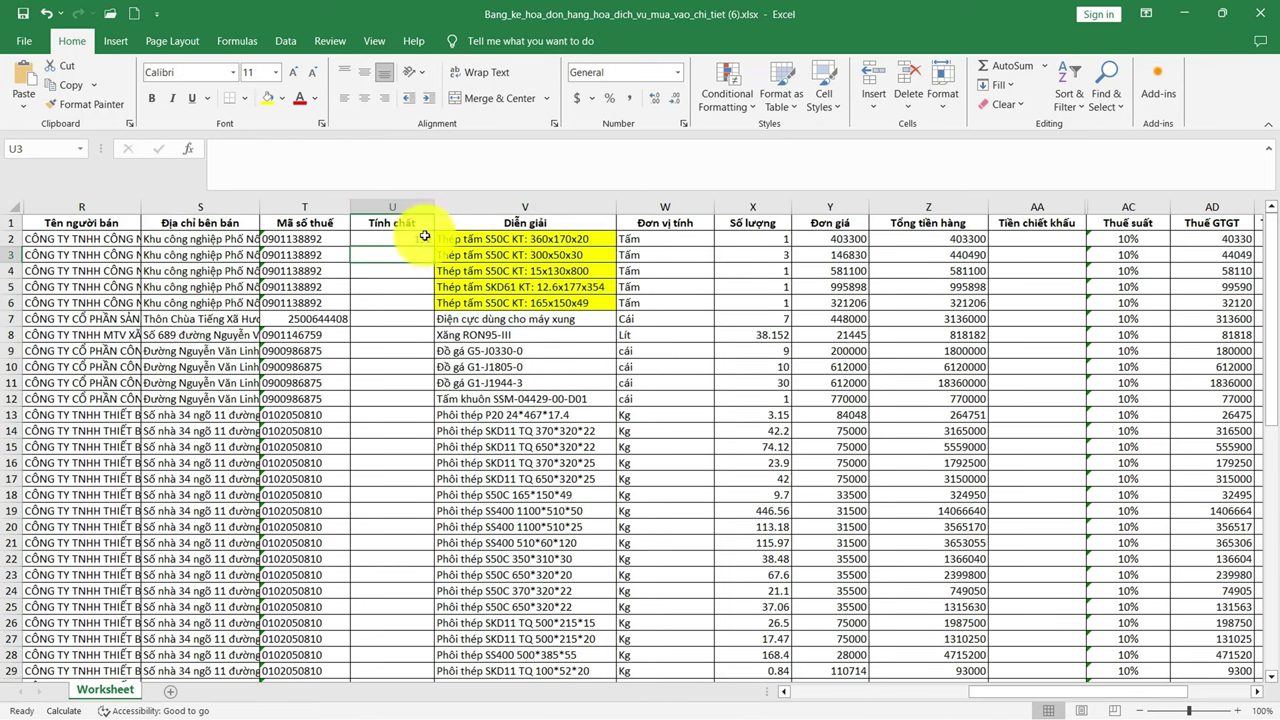
{"action": "key", "text": "ctrl+c"}
{"action": "left_click_drag", "start_coordinate": [405, 256], "coordinate": [395, 671]}
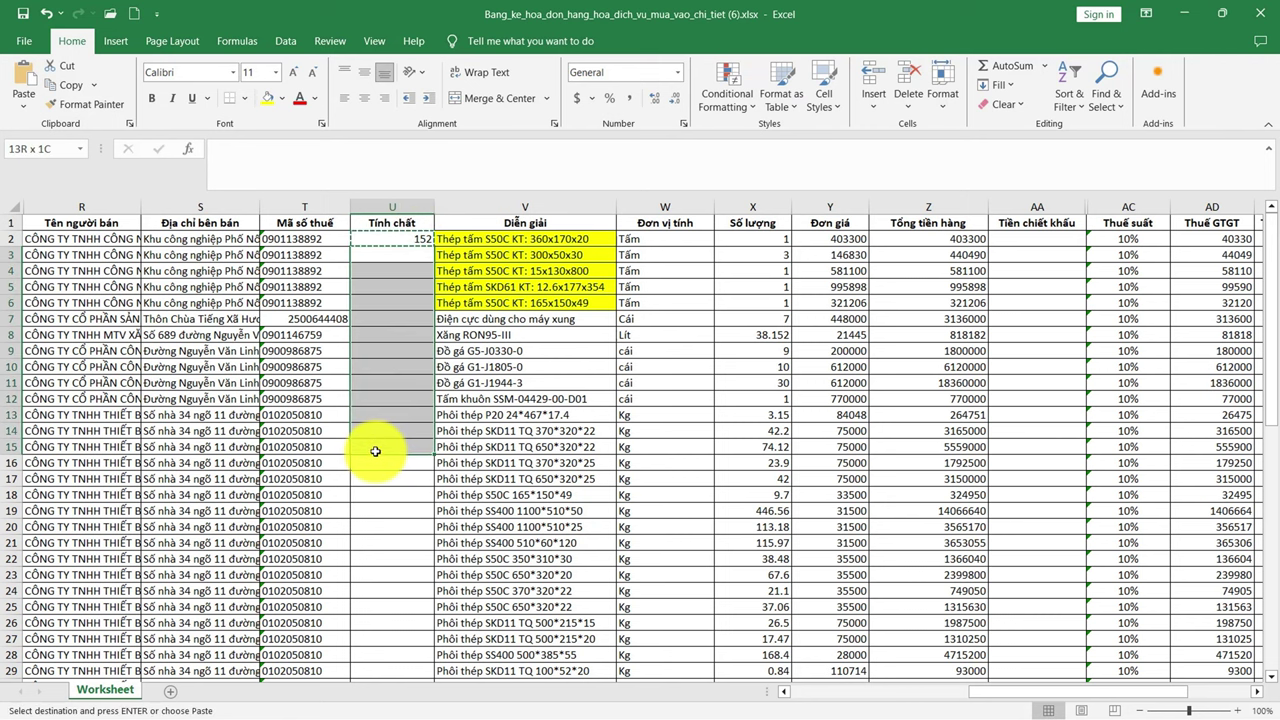
{"action": "key", "text": "ctrl+v"}
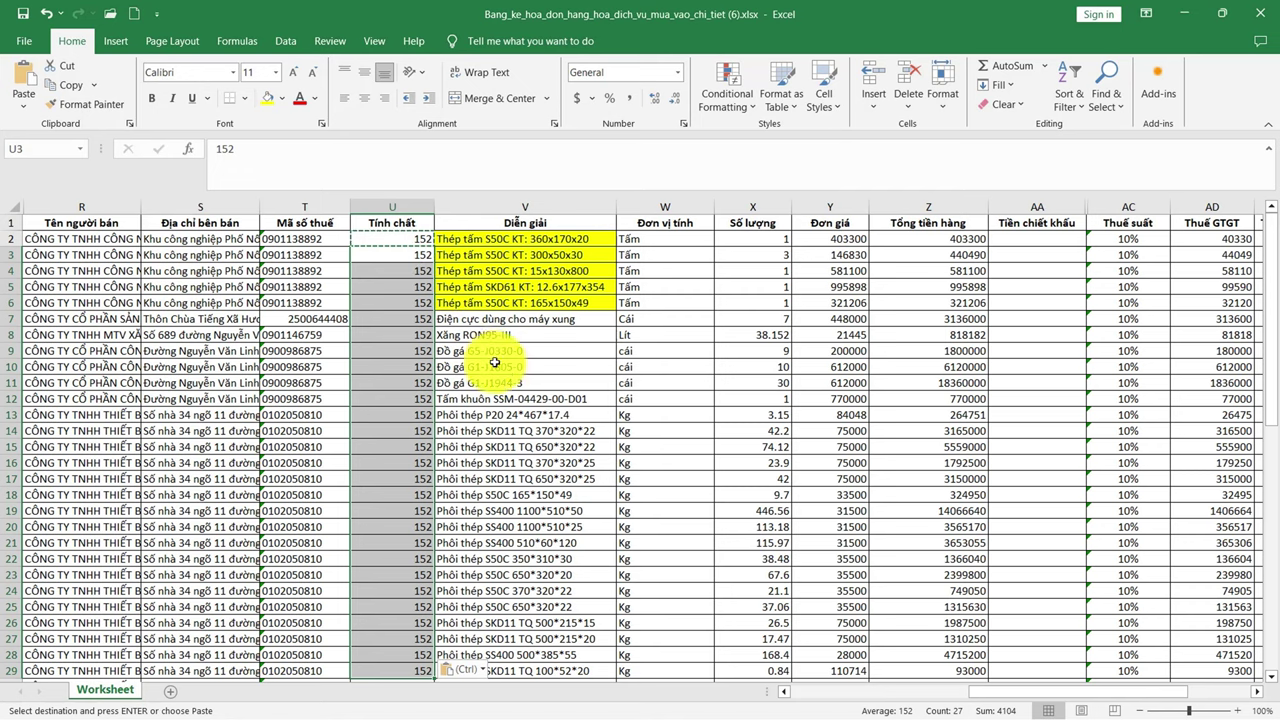
{"action": "scroll", "coordinate": [507, 374], "scroll_direction": "down", "scroll_amount": 1}
{"action": "left_click", "coordinate": [408, 287]}
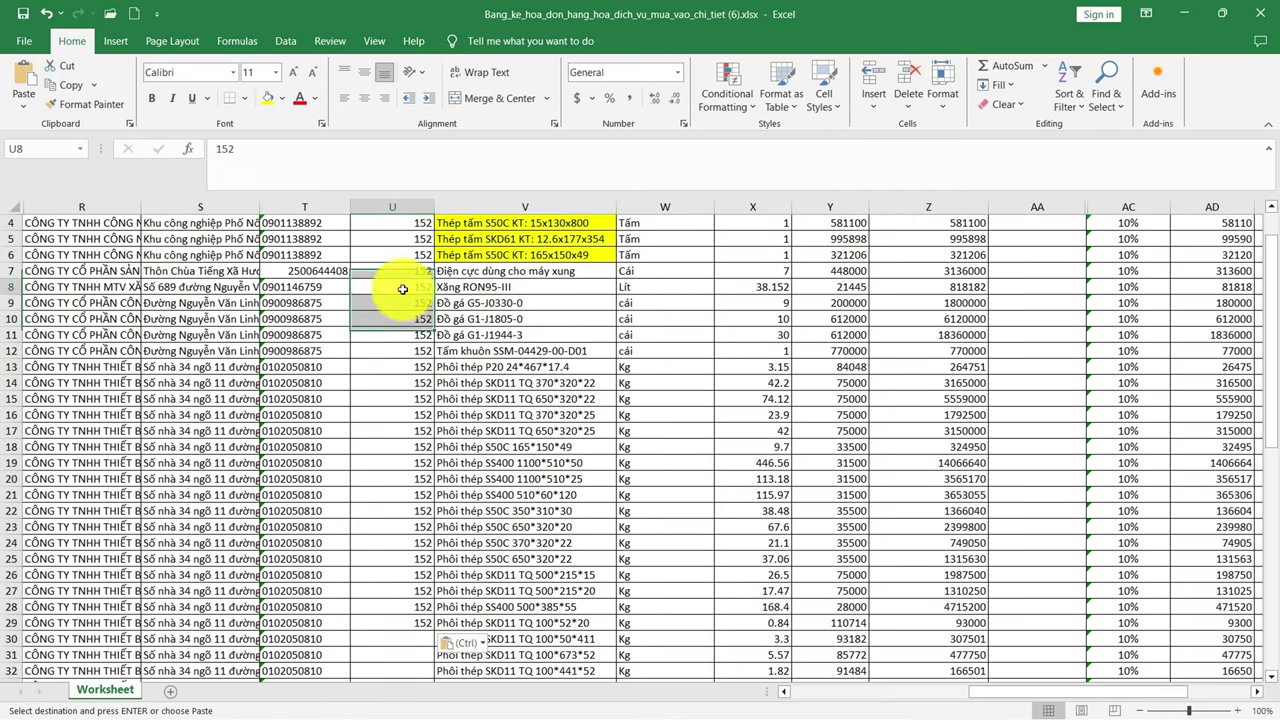
{"action": "key", "text": "Escape"}
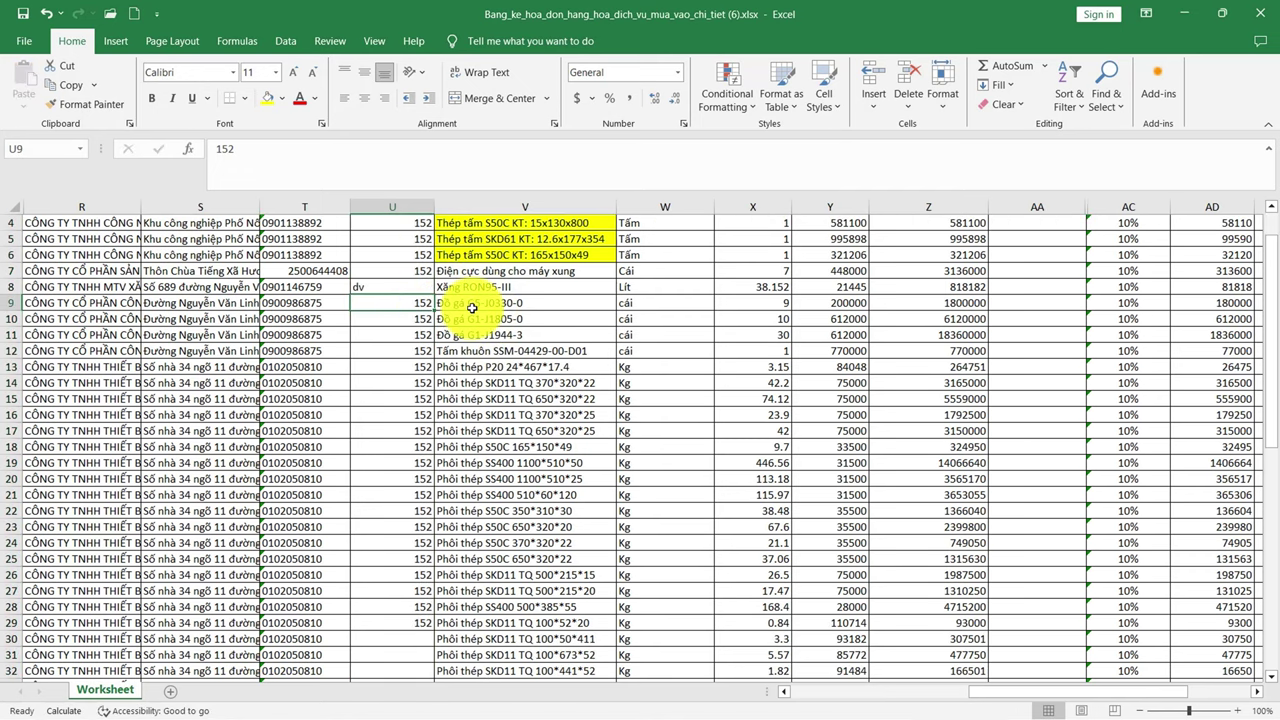
{"action": "key", "text": "ctrl+Down"}
{"action": "key", "text": "ctrl+c"}
{"action": "left_click_drag", "start_coordinate": [425, 451], "coordinate": [425, 527]}
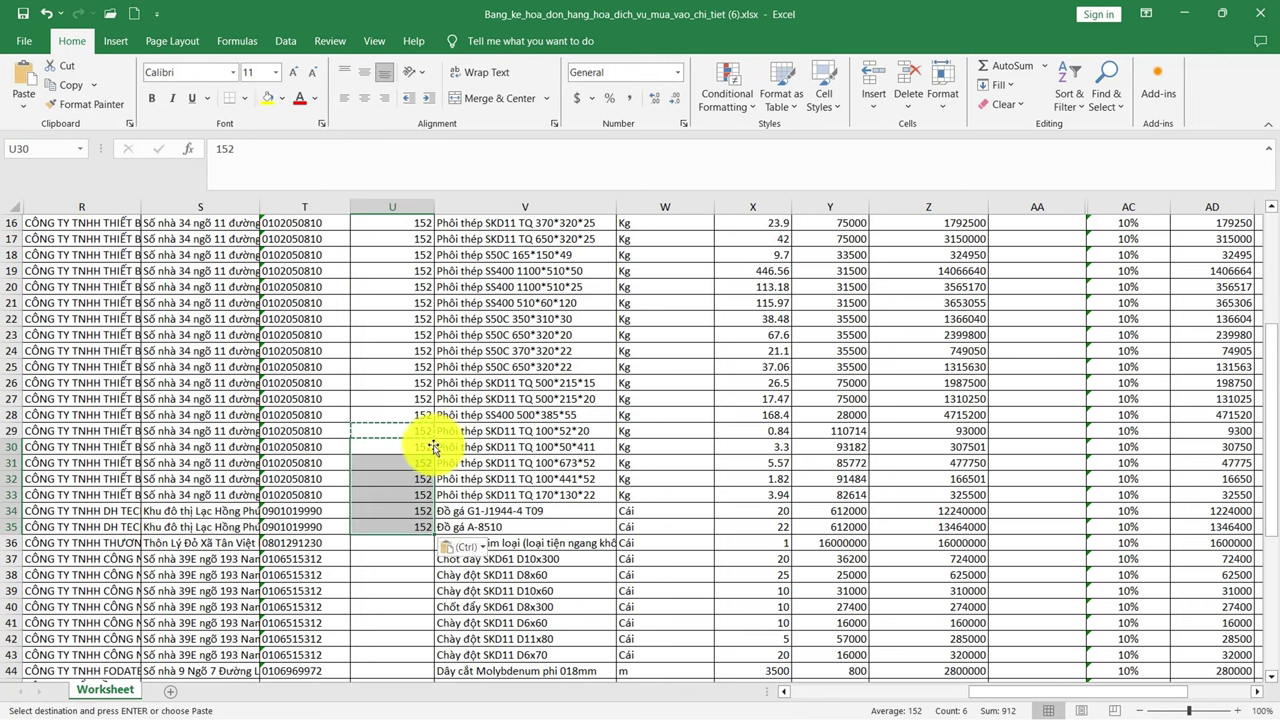
{"action": "key", "text": "ctrl+v"}
- Give row 36 account 242 and set Tính chất 152 for rows 37 to 48
{"action": "scroll", "coordinate": [428, 449], "scroll_direction": "down", "scroll_amount": 3}
{"action": "left_click", "coordinate": [531, 399]}
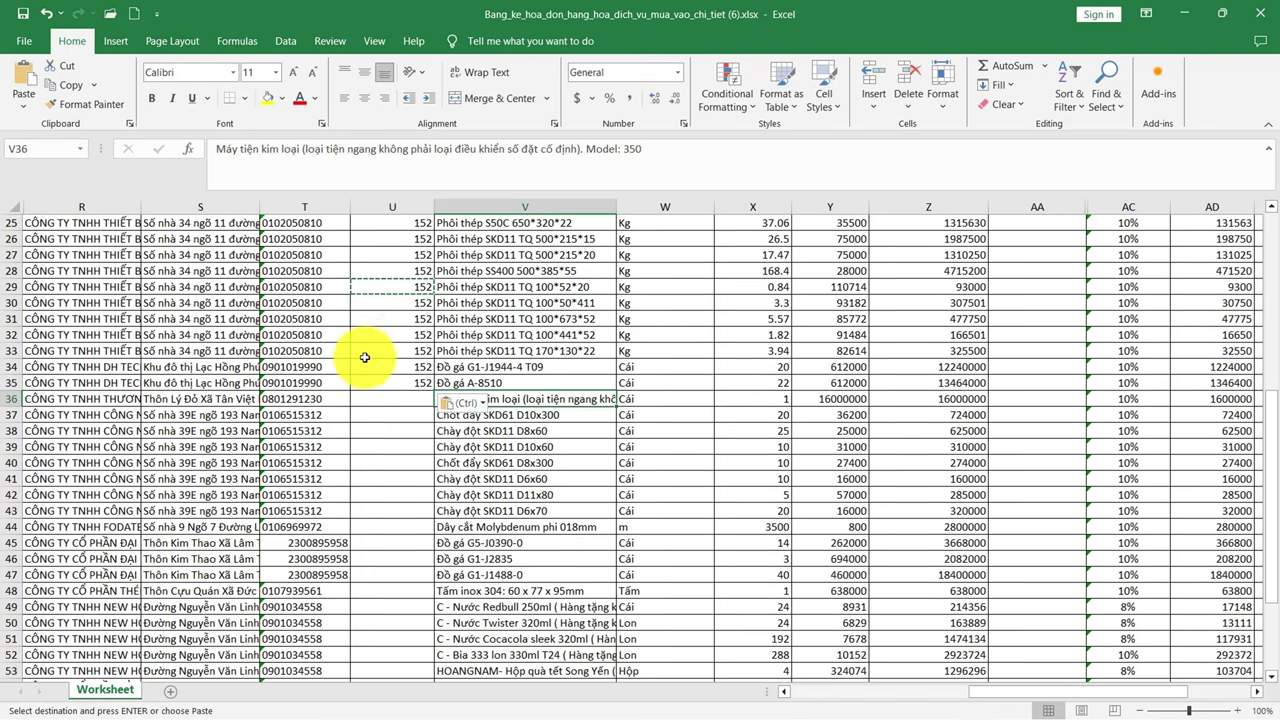
{"action": "left_click", "coordinate": [396, 397]}
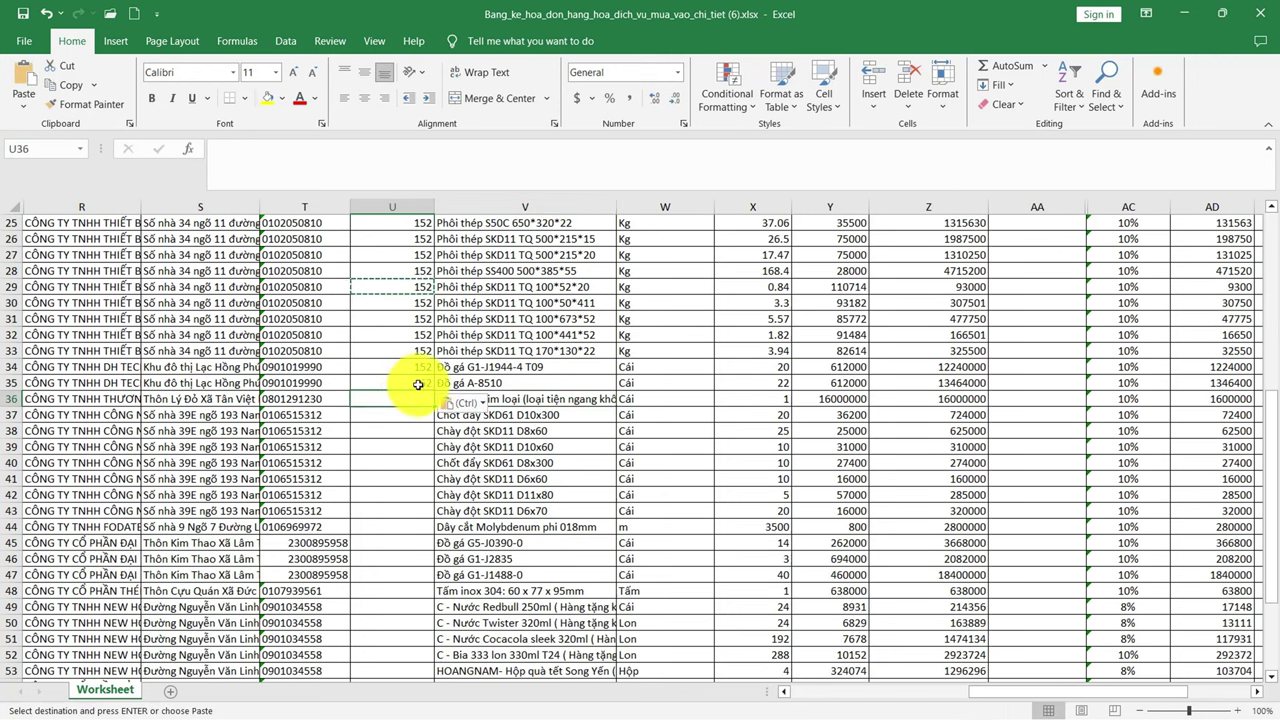
{"action": "type", "text": "242"}
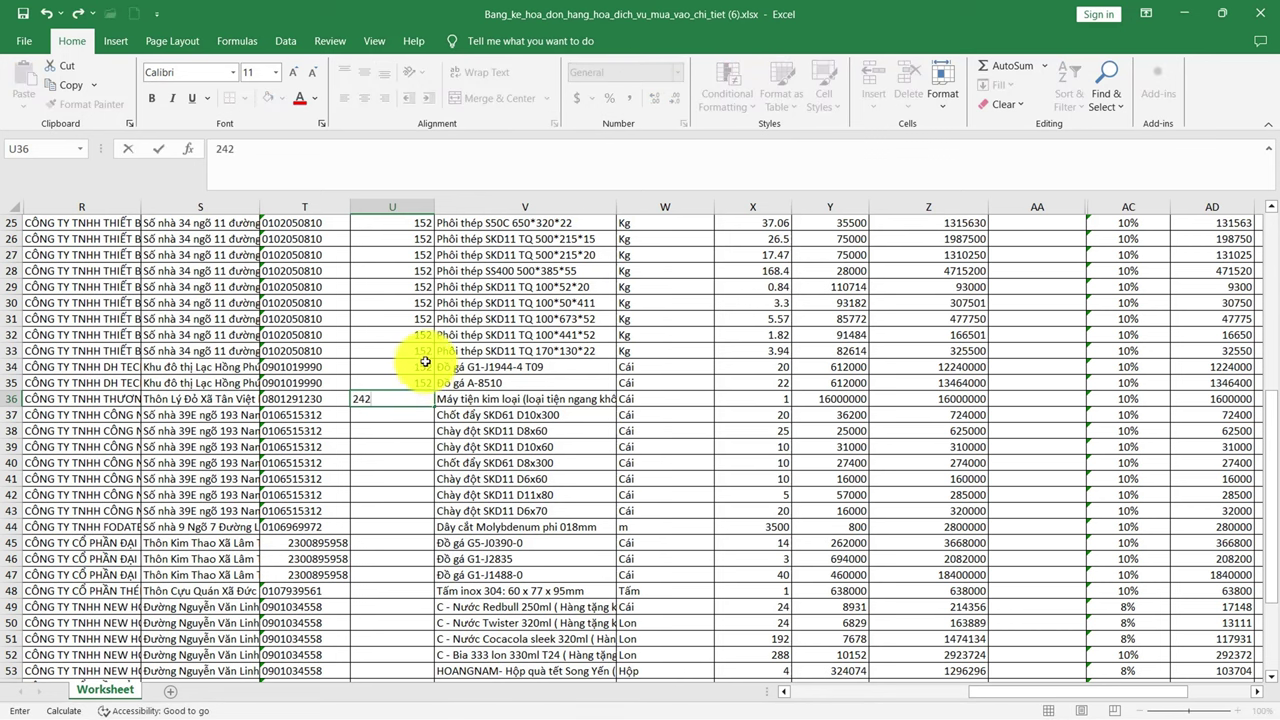
{"action": "key", "text": "Return"}
{"action": "type", "text": "152"}
{"action": "key", "text": "Return"}
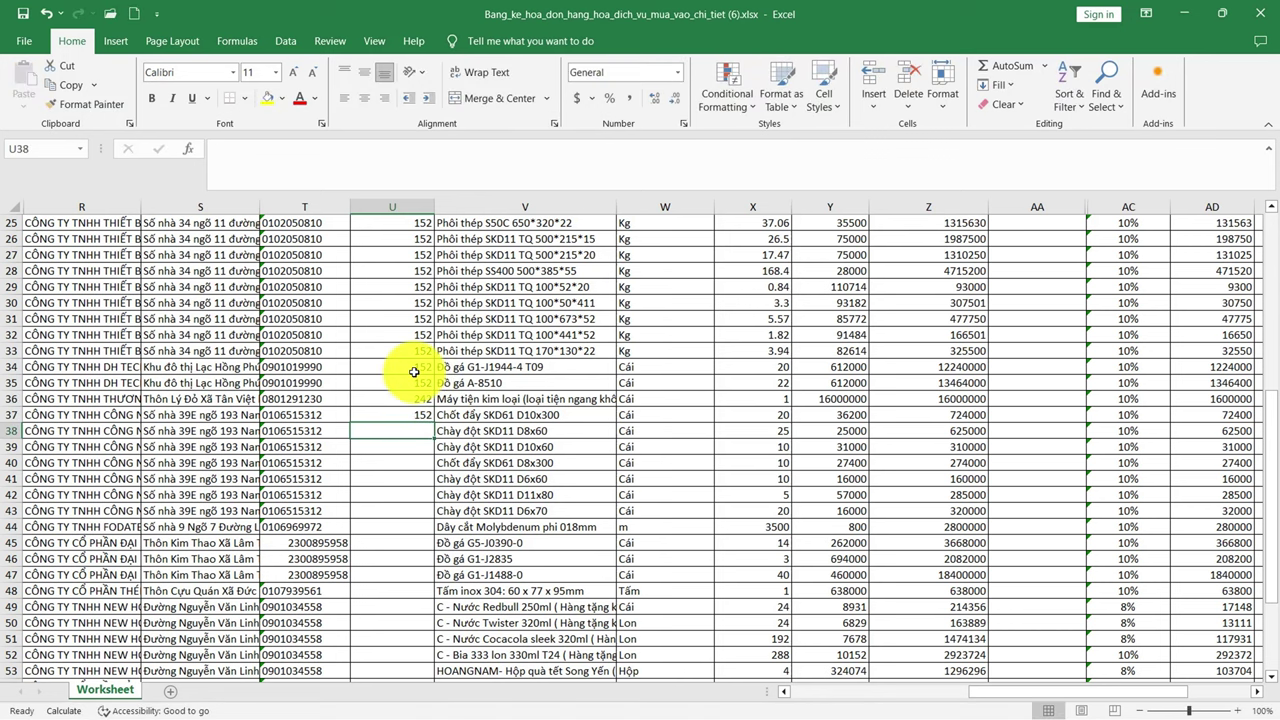
{"action": "key", "text": "ctrl+c"}
{"action": "scroll", "coordinate": [413, 372], "scroll_direction": "down", "scroll_amount": 4}
{"action": "key", "text": "ctrl+v"}
- Mark the service lines dv, rows 54–60 as 152, and the fuel line in row 61 dv
{"action": "type", "text": "dv"}
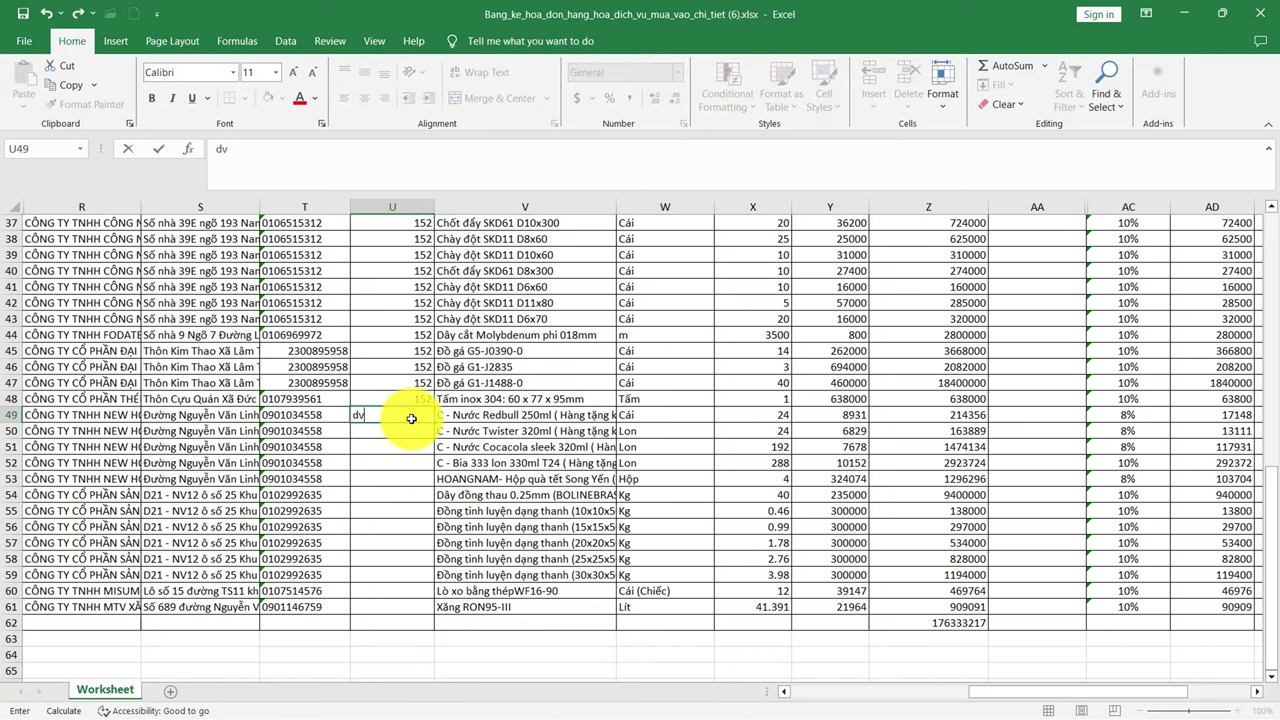
{"action": "key", "text": "ctrl+Return"}
{"action": "key", "text": "ctrl+c"}
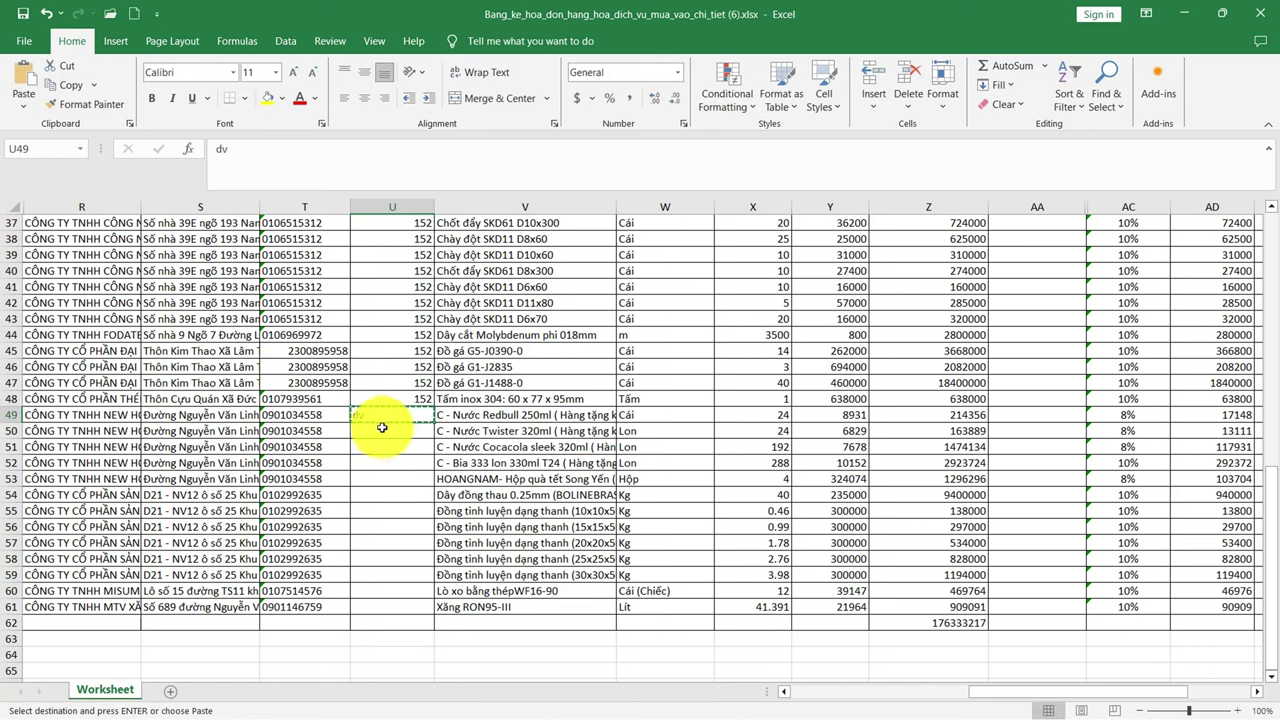
{"action": "left_click_drag", "start_coordinate": [388, 432], "coordinate": [396, 591]}
{"action": "key", "text": "ctrl+v"}
{"action": "left_click", "coordinate": [408, 350]}
{"action": "key", "text": "ctrl+c"}
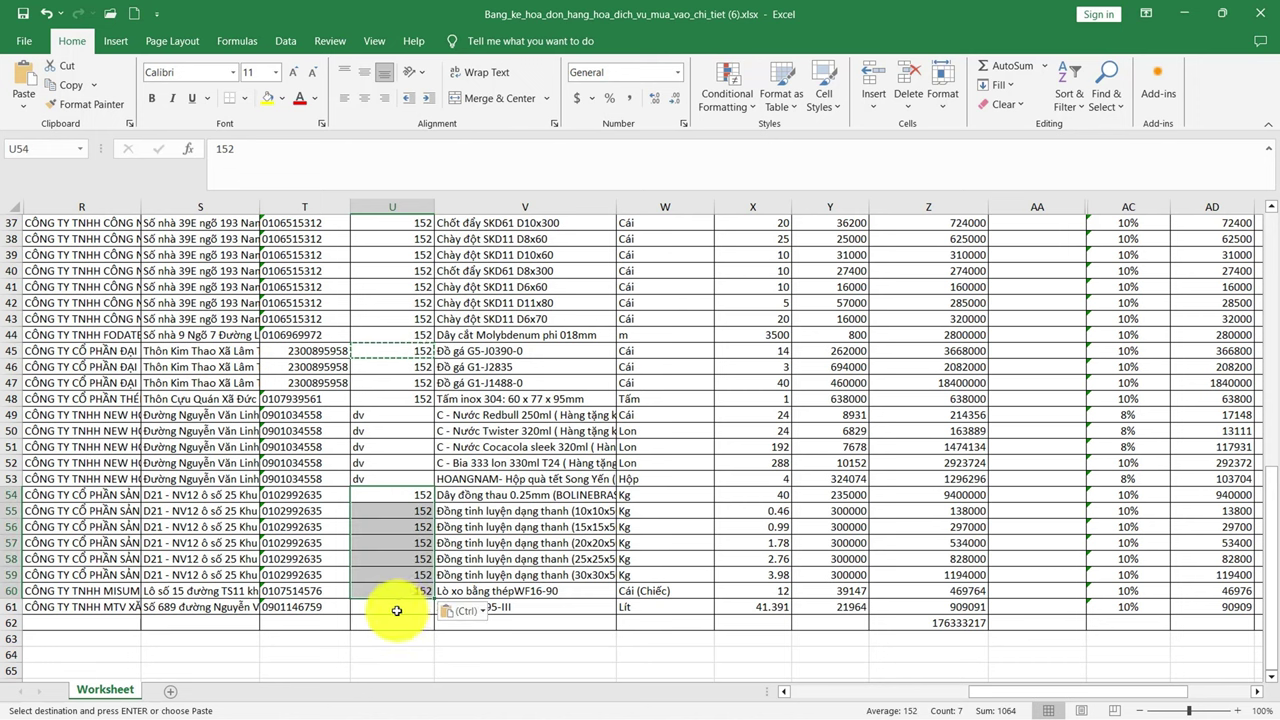
{"action": "key", "text": "ctrl+v"}
{"action": "left_click", "coordinate": [397, 607]}
{"action": "type", "text": "dv"}
{"action": "left_click", "coordinate": [505, 527]}
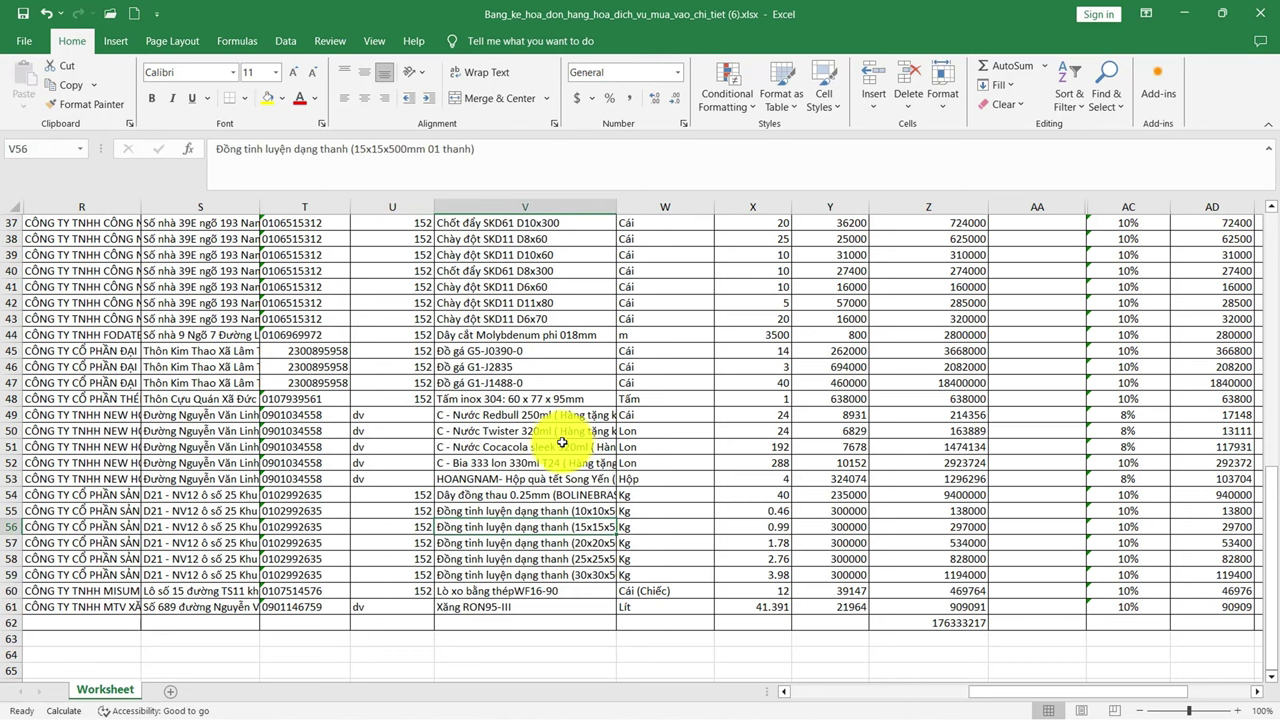
- Turn on AutoFilter for the header row and filter Tính chất to show only 152
{"action": "scroll", "coordinate": [515, 333], "scroll_direction": "up", "scroll_amount": 5}
{"action": "scroll", "coordinate": [515, 333], "scroll_direction": "up", "scroll_amount": 7}
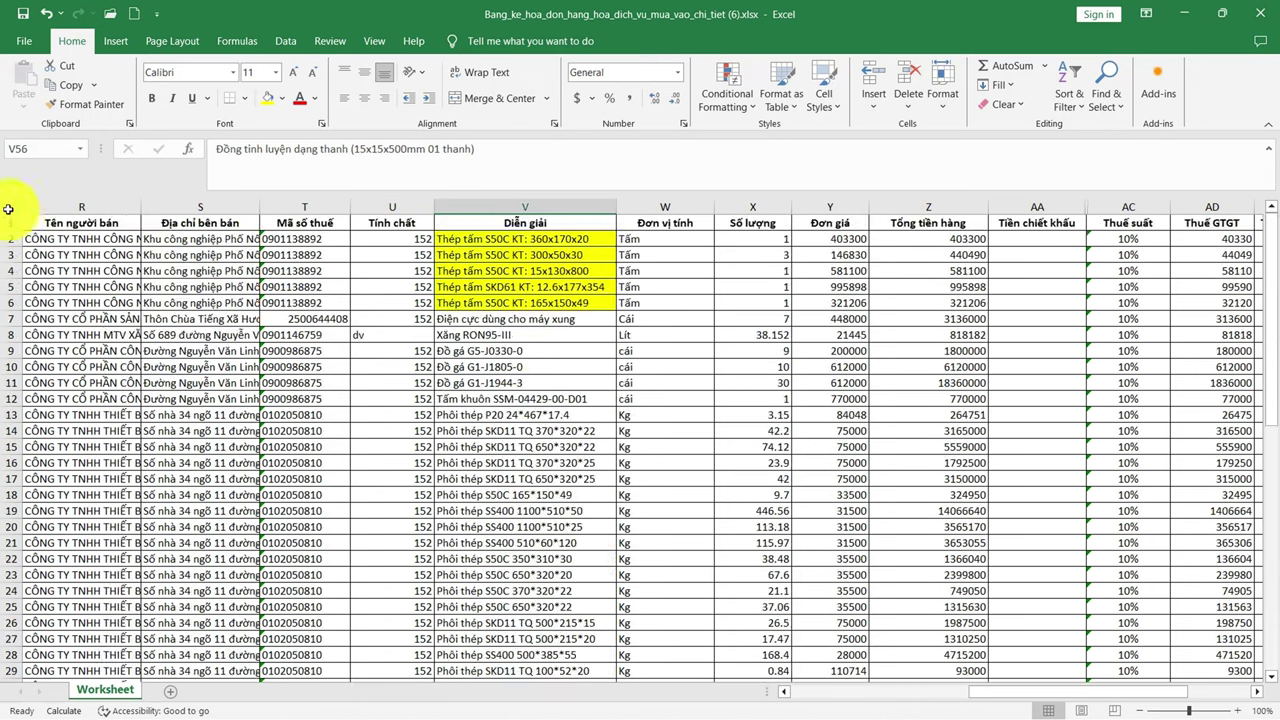
{"action": "left_click", "coordinate": [11, 222]}
{"action": "left_click", "coordinate": [455, 287]}
{"action": "key", "text": "ctrl+shift+l"}
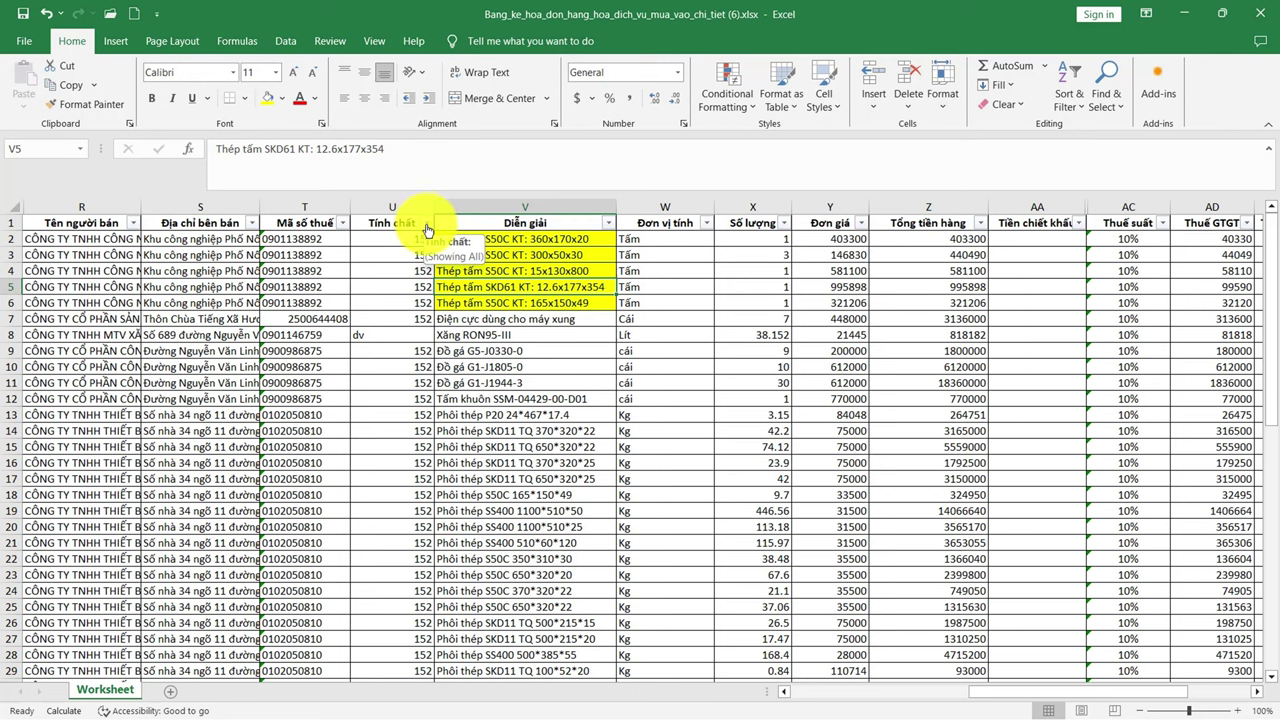
{"action": "left_click_drag", "start_coordinate": [411, 351], "coordinate": [415, 495]}
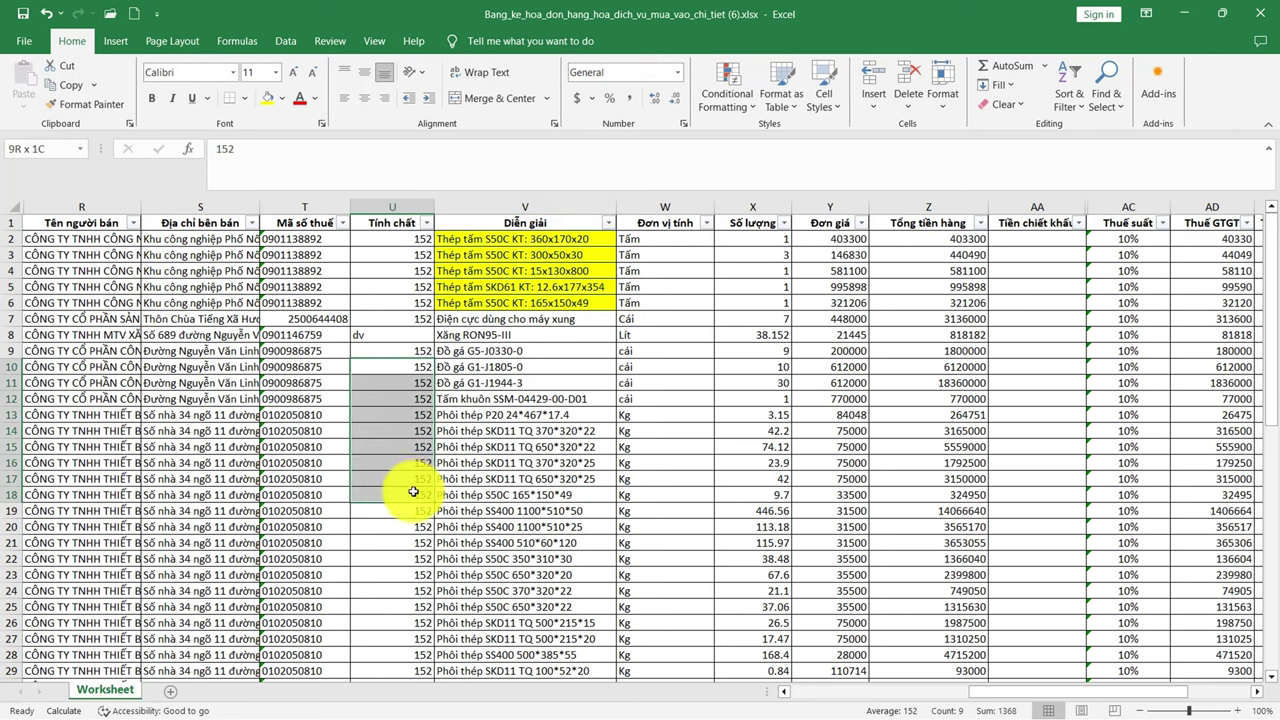
{"action": "left_click", "coordinate": [426, 223]}
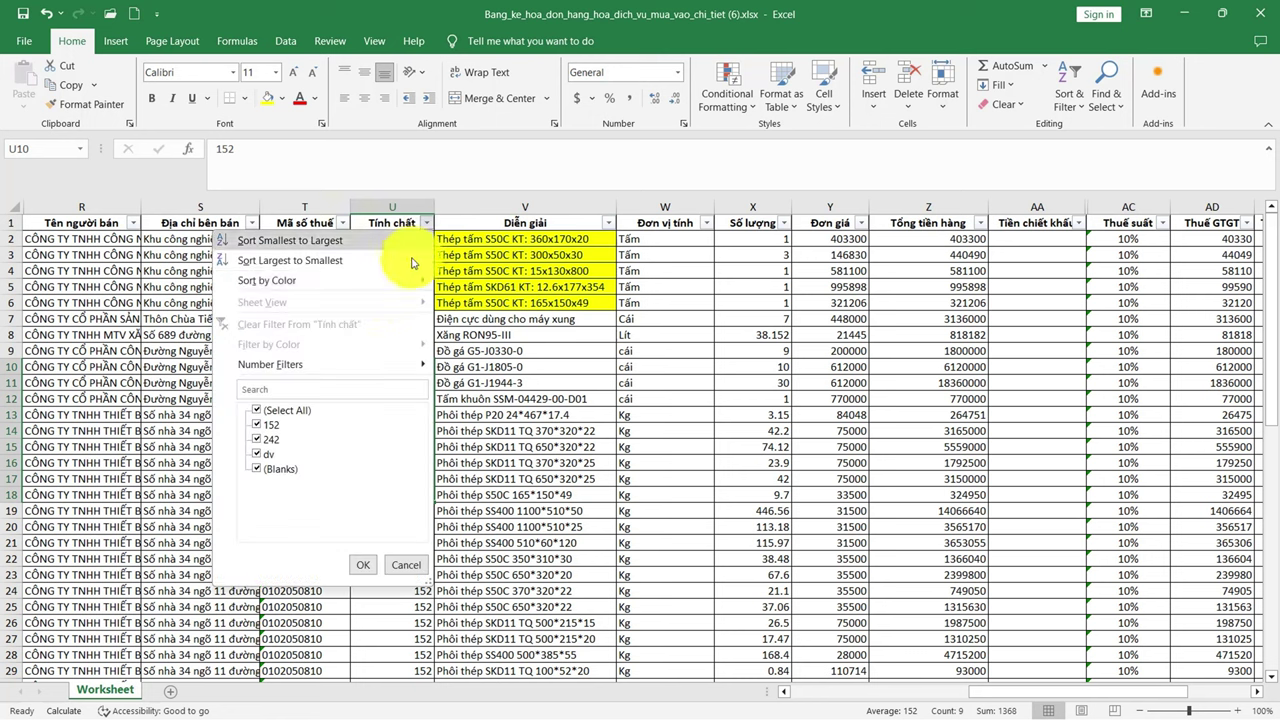
{"action": "left_click", "coordinate": [270, 410]}
{"action": "left_click", "coordinate": [270, 425]}
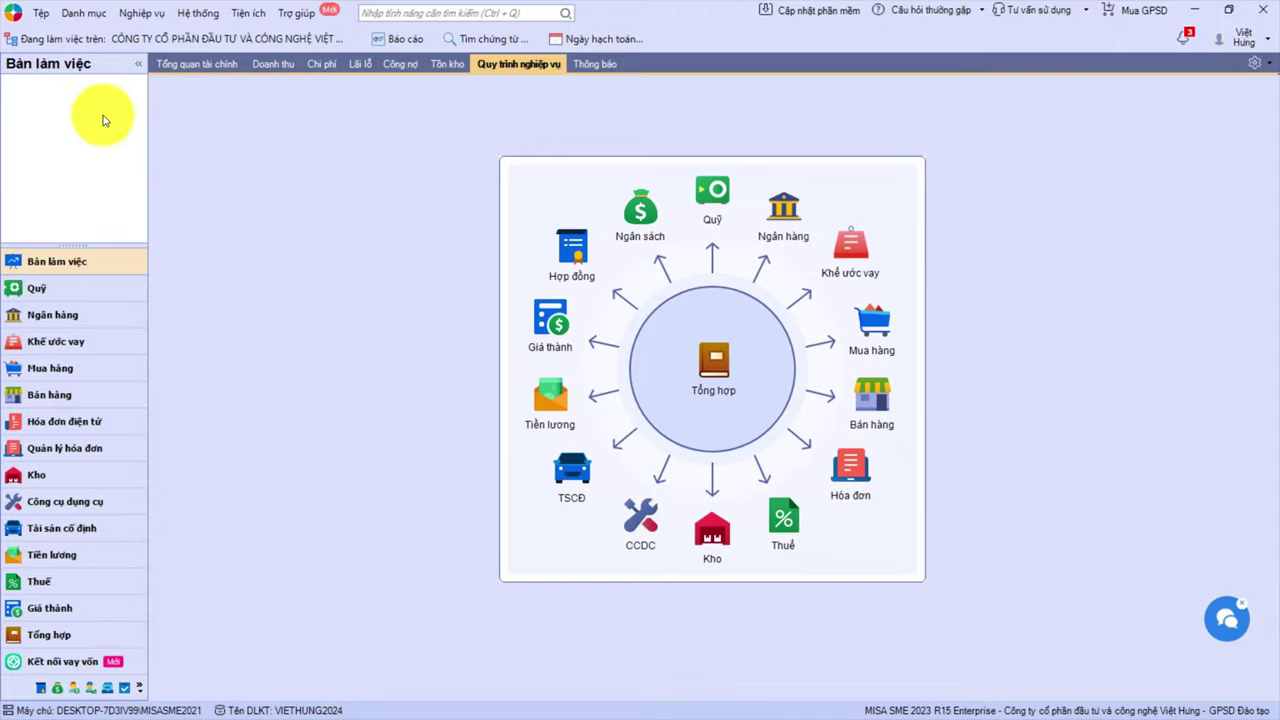
- Add warehouse 152 'Kho NVL' with stock account 152 in the Kho catalogue and save it
{"action": "left_click", "coordinate": [100, 17]}
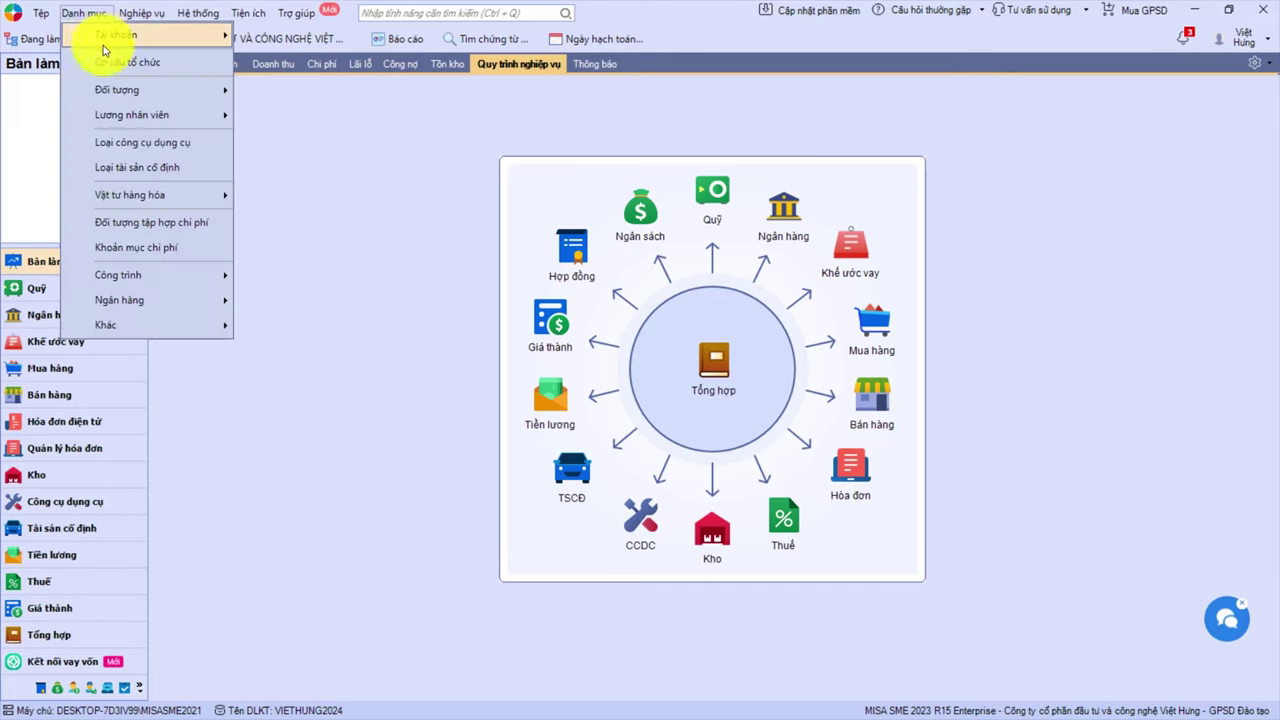
{"action": "mouse_move", "coordinate": [112, 91]}
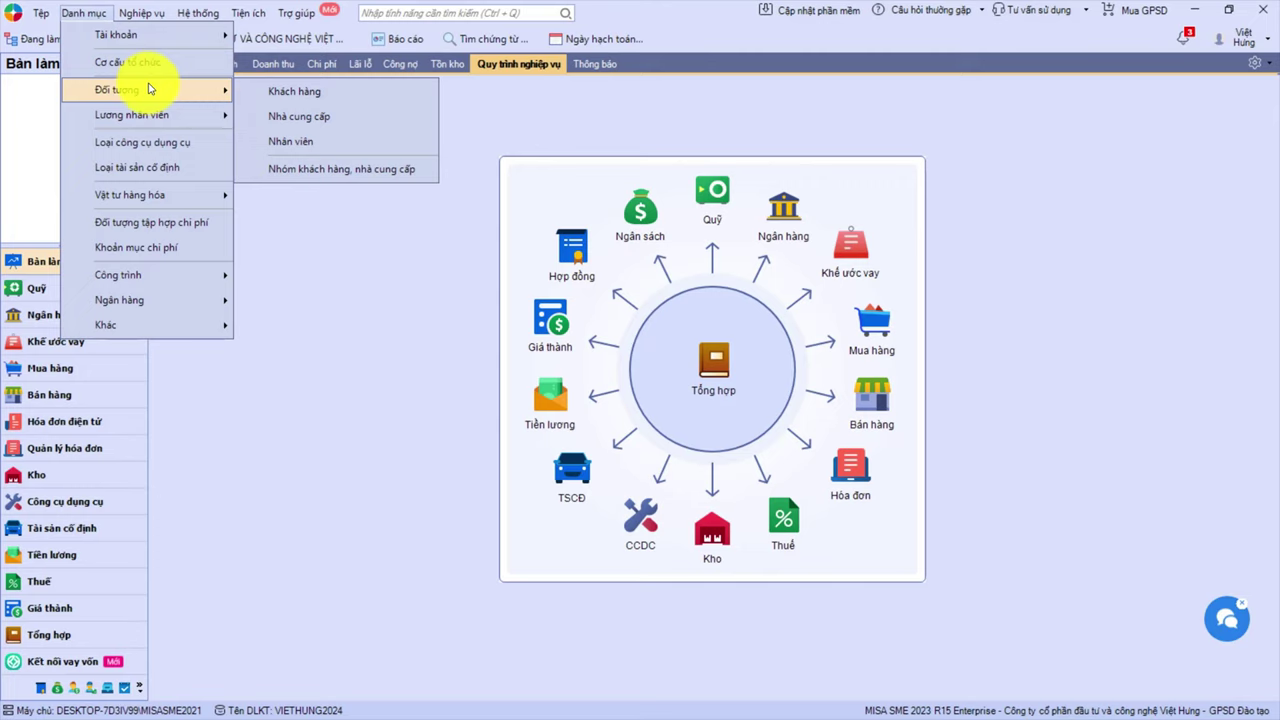
{"action": "left_click", "coordinate": [276, 228]}
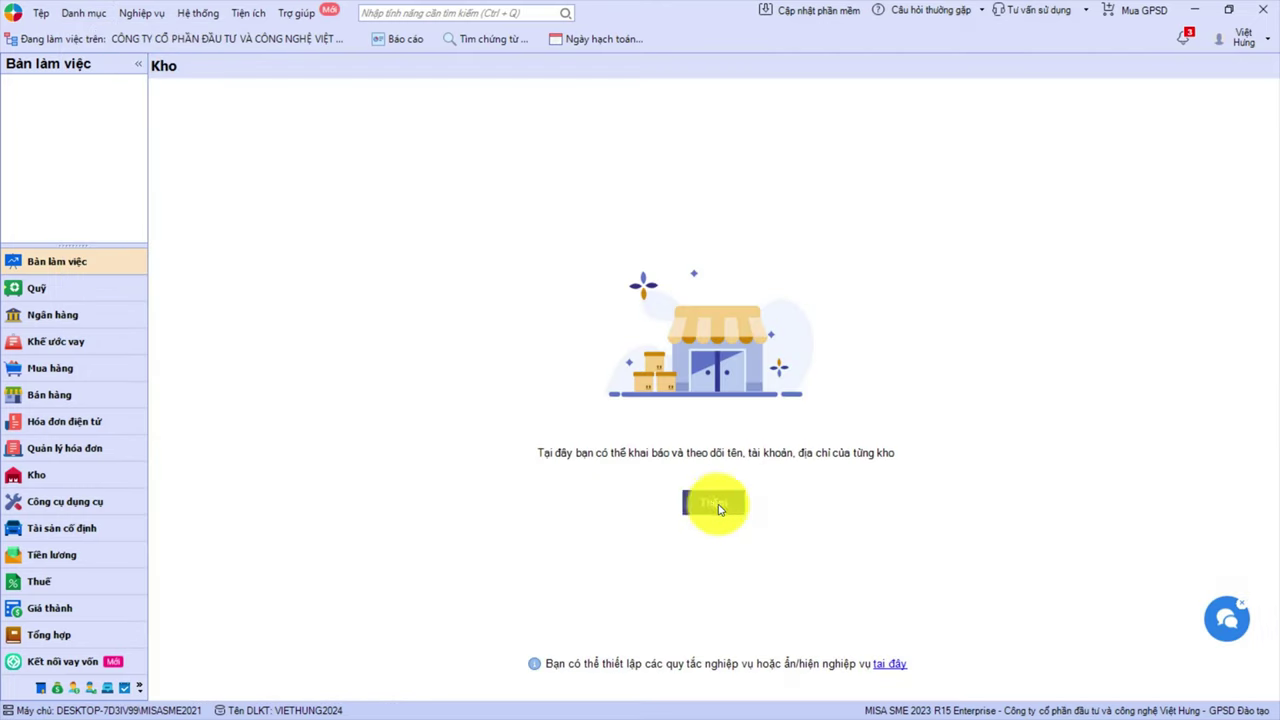
{"action": "left_click", "coordinate": [712, 504]}
{"action": "type", "text": "Kho NVL"}
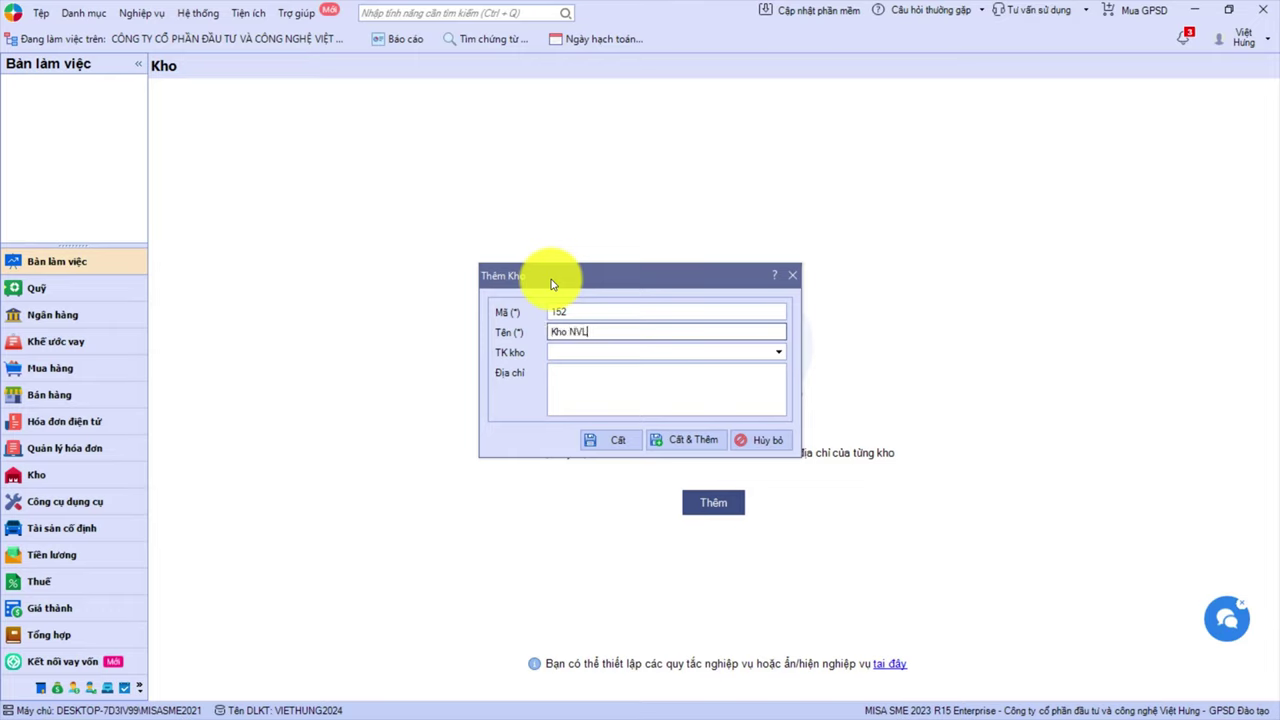
{"action": "key", "text": "Tab"}
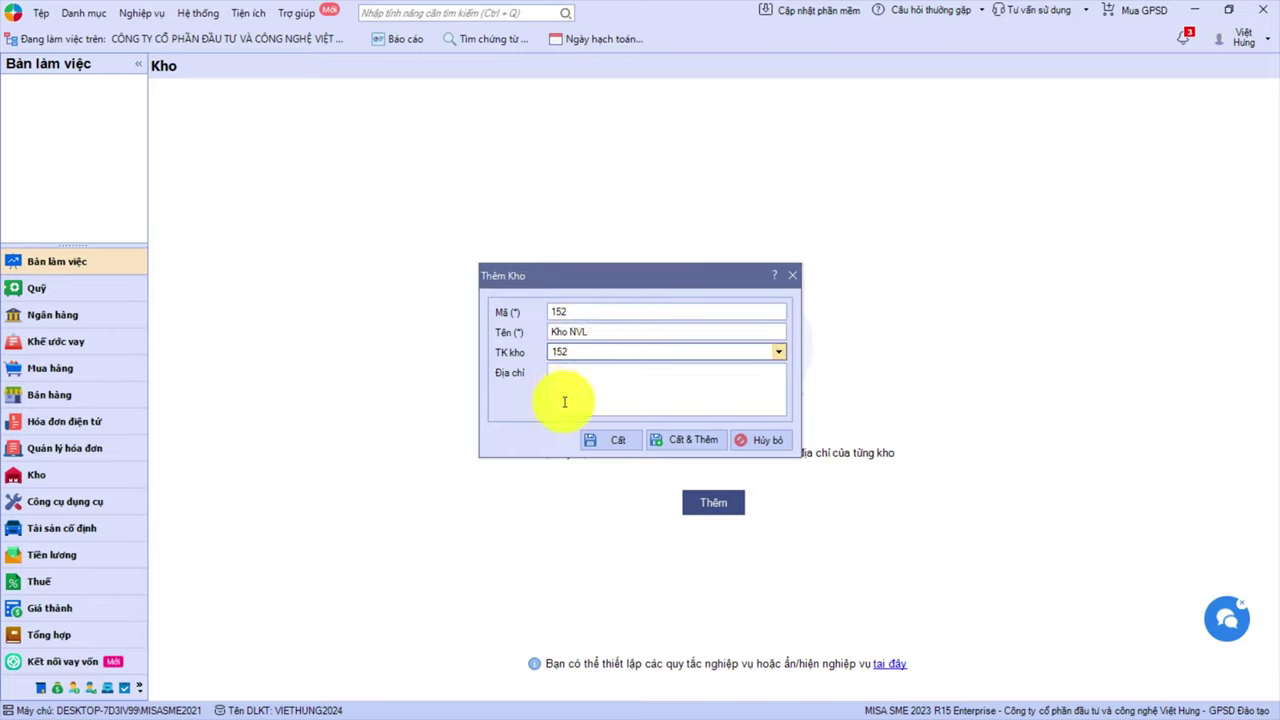
{"action": "left_click", "coordinate": [606, 441]}
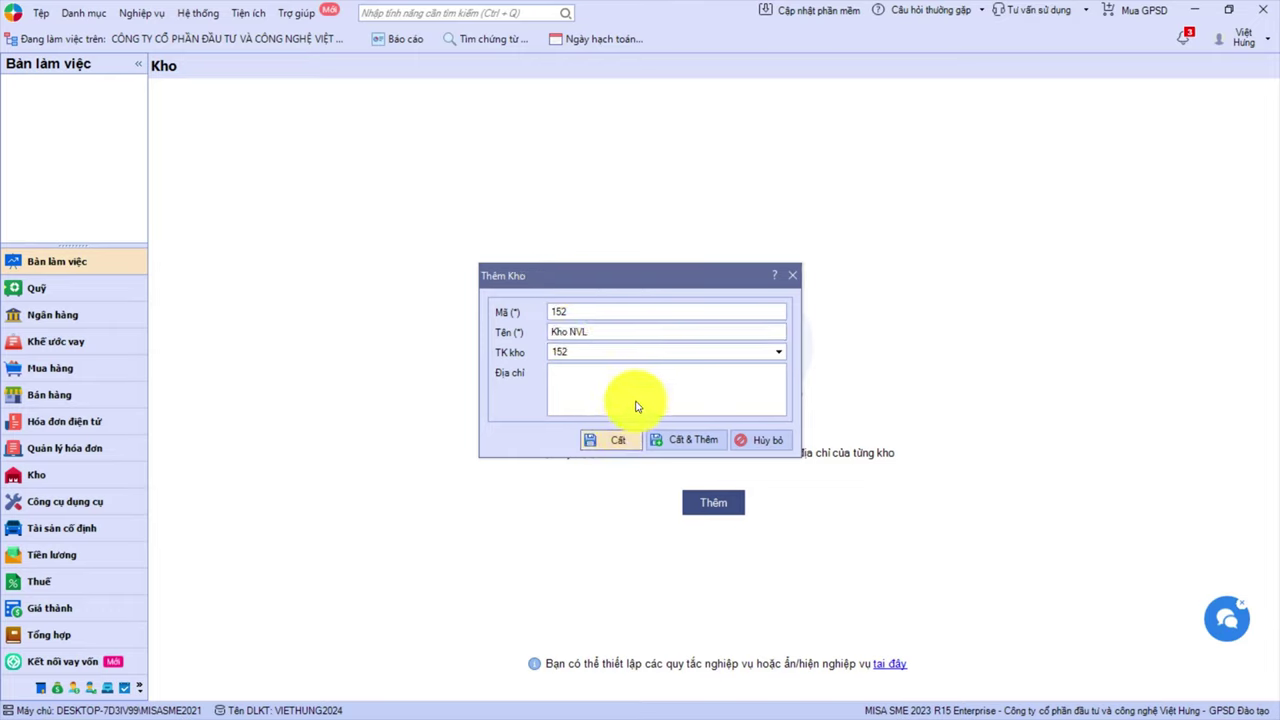
{"action": "left_click", "coordinate": [83, 13]}
{"action": "mouse_move", "coordinate": [100, 188]}
{"action": "left_click", "coordinate": [285, 196]}
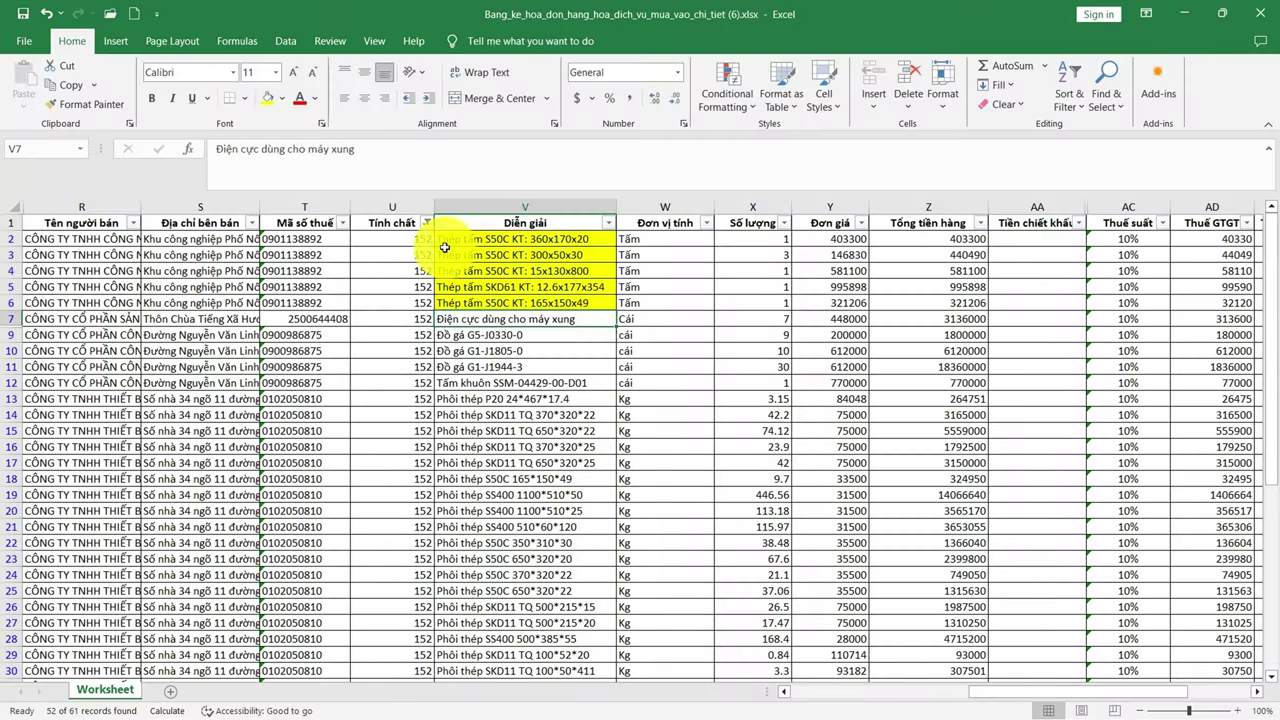
- Enter item codes VT001–VT052 in column A and the goods names in column B
{"action": "mouse_move", "coordinate": [440, 240]}
{"action": "left_mouse_down"}
{"action": "mouse_move", "coordinate": [497, 510]}
{"action": "mouse_move", "coordinate": [494, 672]}
{"action": "left_mouse_up"}
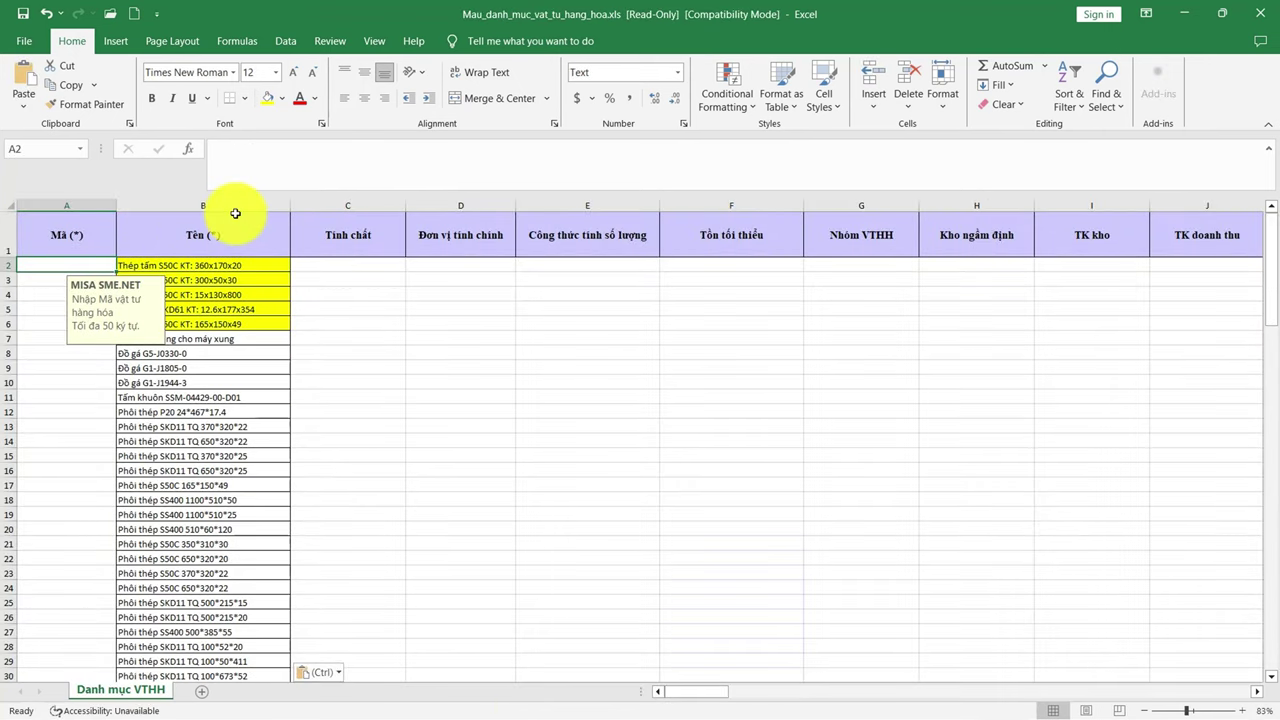
{"action": "type", "text": "VT001"}
{"action": "key", "text": "ctrl+Return"}
{"action": "left_click_drag", "start_coordinate": [116, 272], "coordinate": [86, 671]}
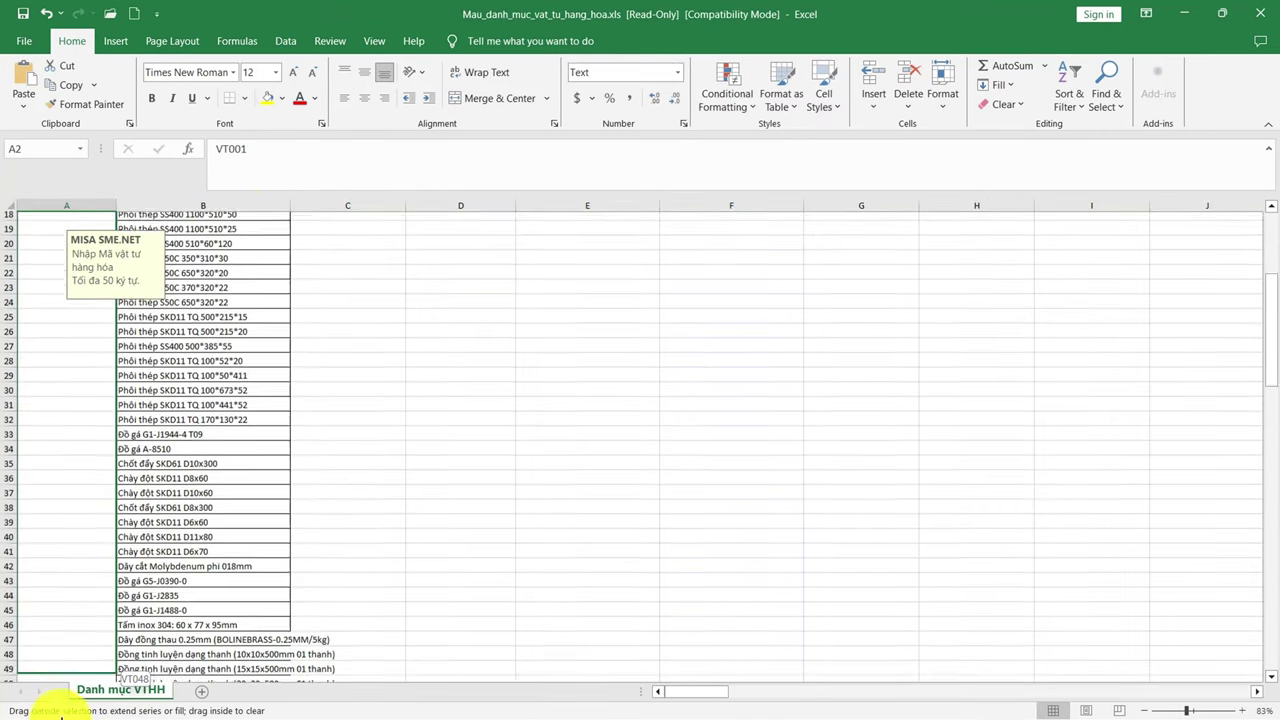
{"action": "left_click_drag", "start_coordinate": [290, 205], "coordinate": [396, 232]}
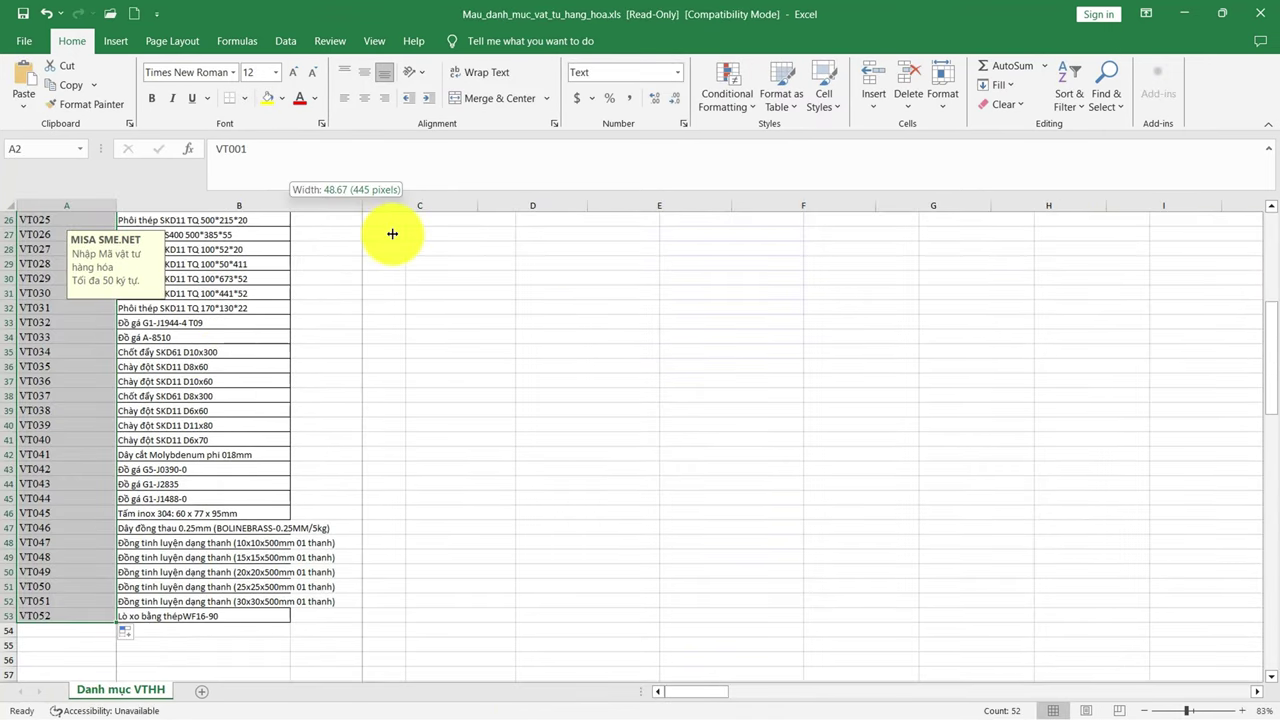
{"action": "left_click_drag", "start_coordinate": [58, 374], "coordinate": [71, 583]}
{"action": "scroll", "coordinate": [320, 375], "scroll_direction": "up", "scroll_amount": 8}
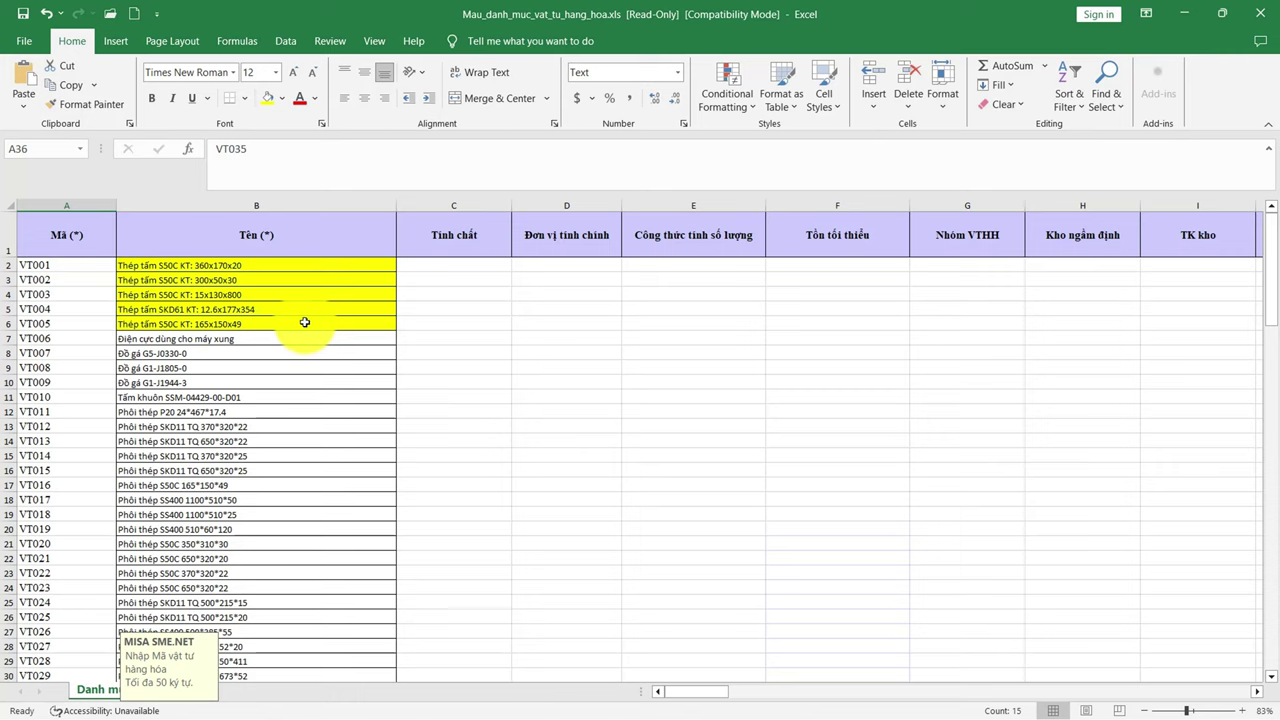
- Set Tính chất 0 for every item and paste the units of measure into column D
{"action": "left_click", "coordinate": [434, 266]}
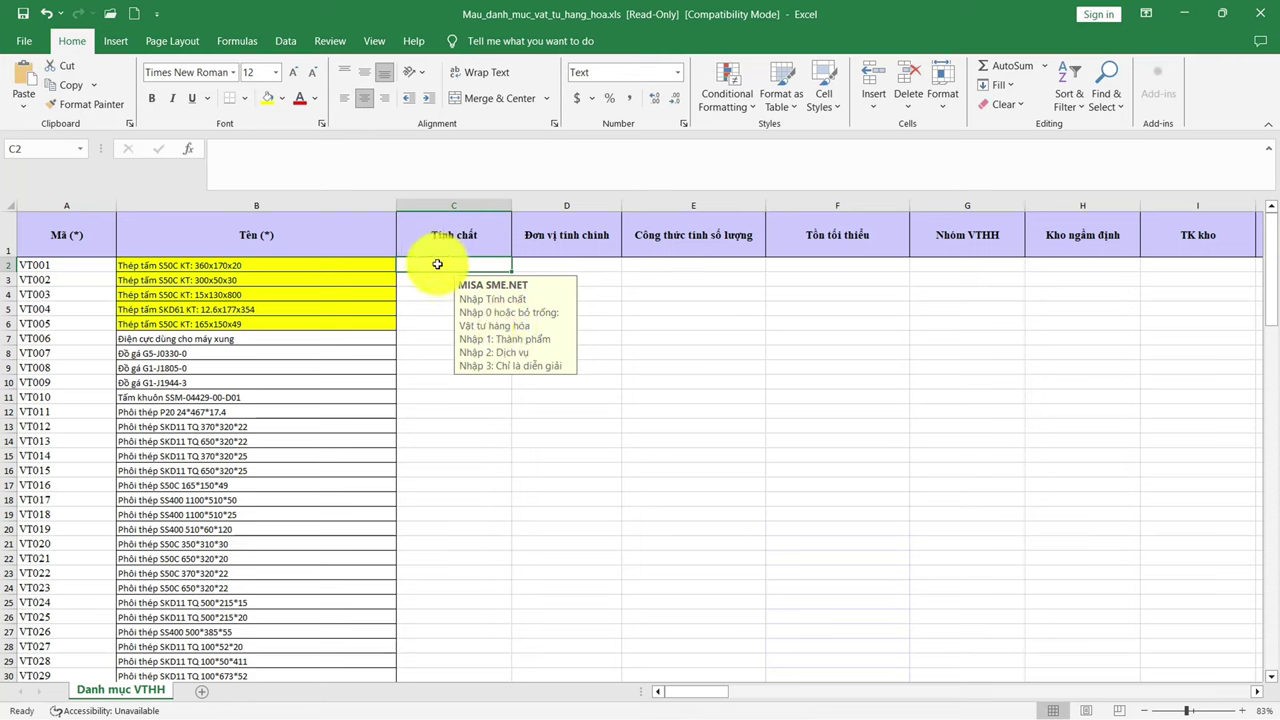
{"action": "type", "text": "0"}
{"action": "key", "text": "Return"}
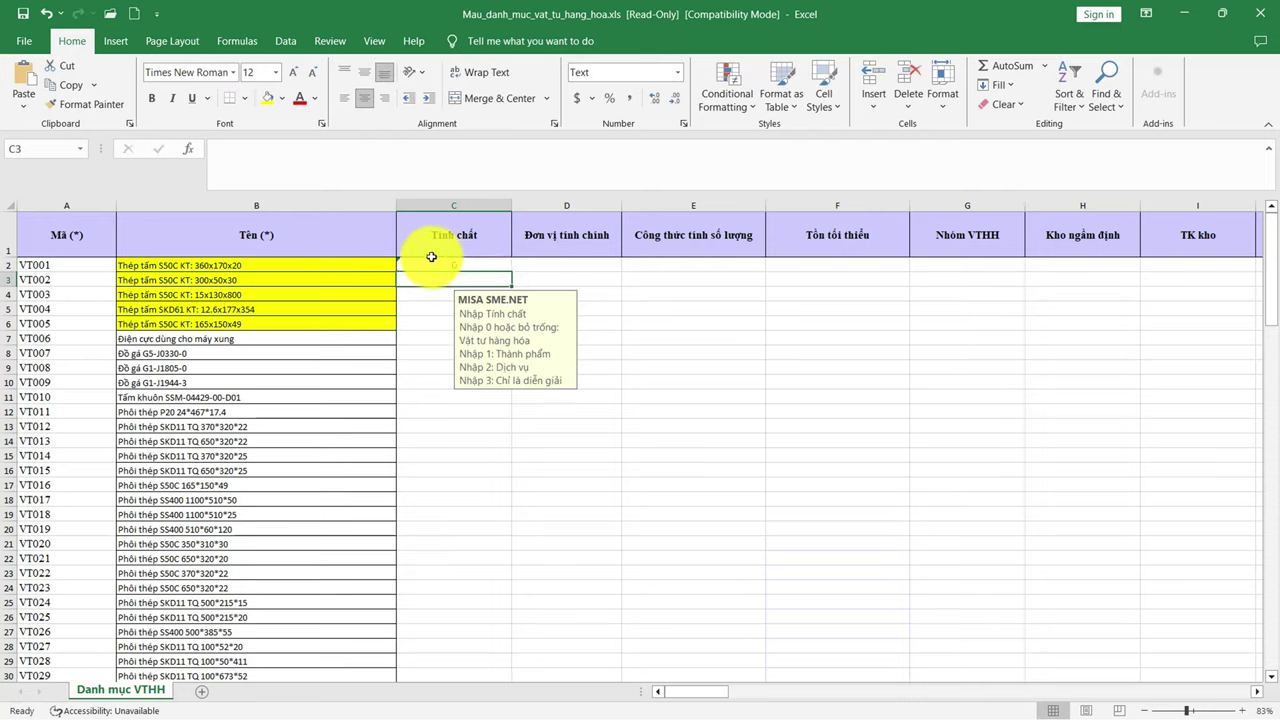
{"action": "left_click", "coordinate": [453, 264]}
{"action": "key", "text": "ctrl+c"}
{"action": "left_click_drag", "start_coordinate": [453, 280], "coordinate": [380, 705]}
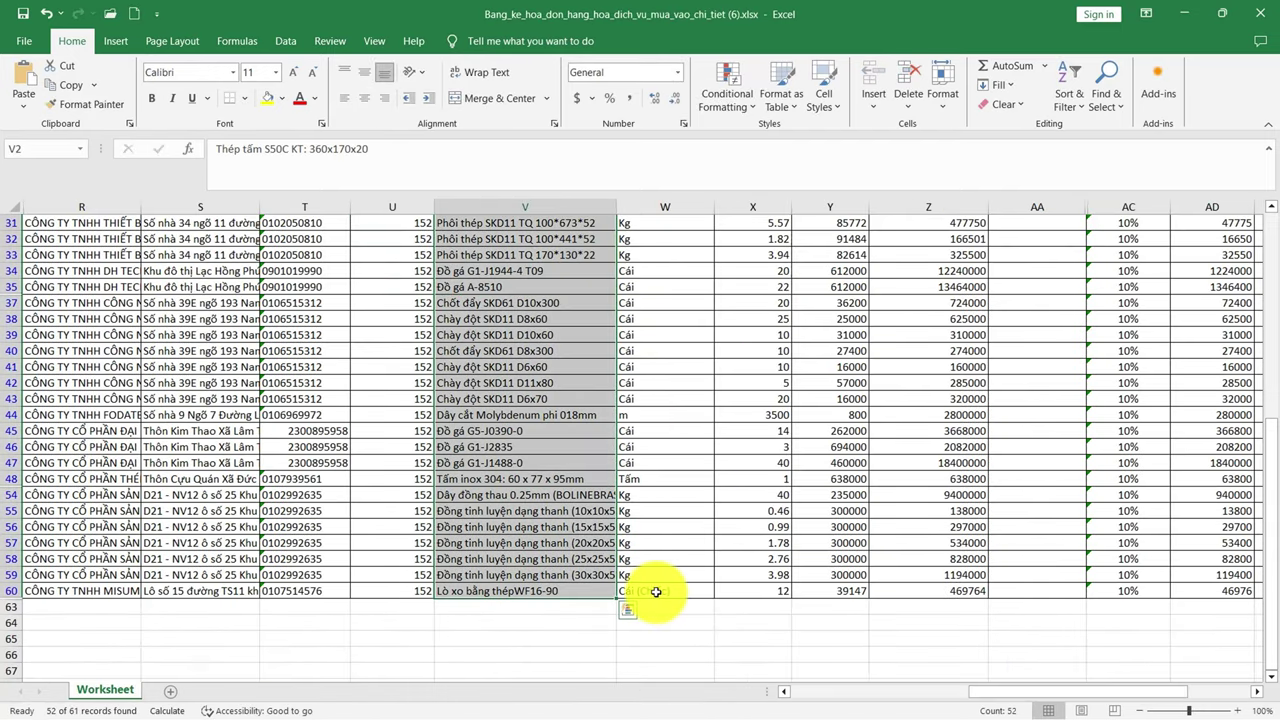
{"action": "mouse_move", "coordinate": [651, 591]}
{"action": "left_mouse_down"}
{"action": "mouse_move", "coordinate": [645, 164]}
{"action": "mouse_move", "coordinate": [646, 237]}
{"action": "left_mouse_up"}
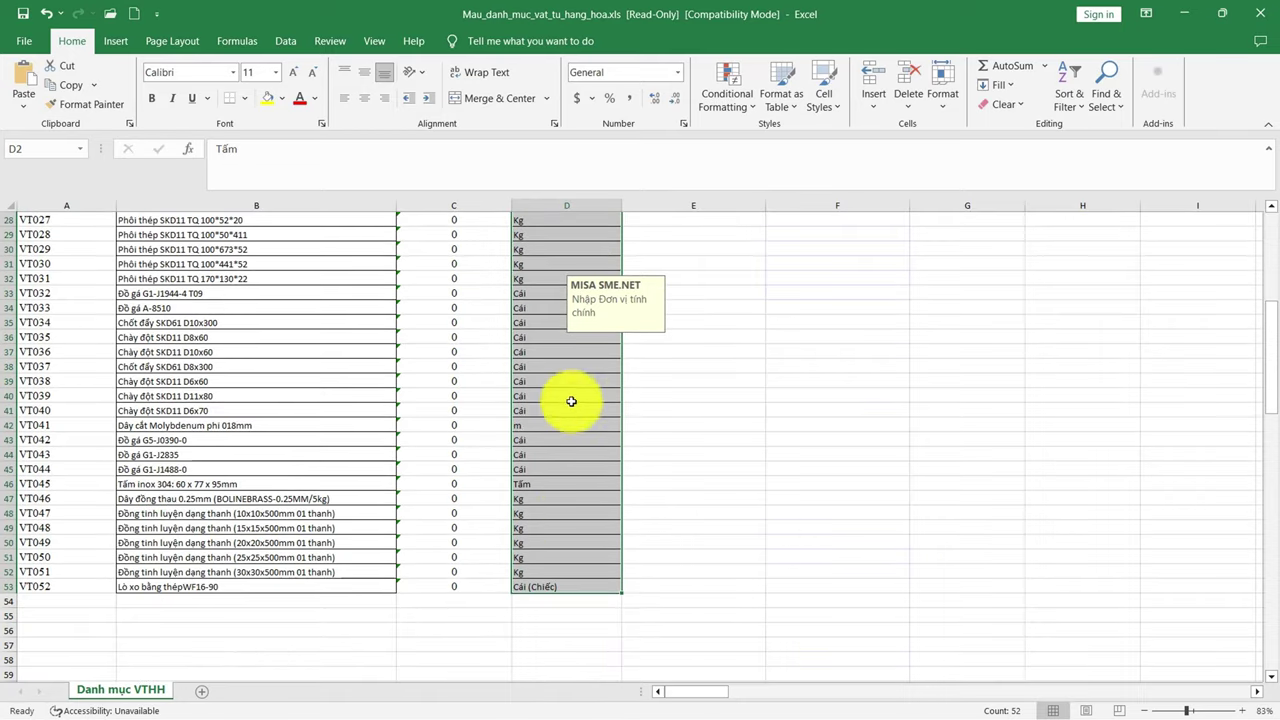
{"action": "key", "text": "ctrl+v"}
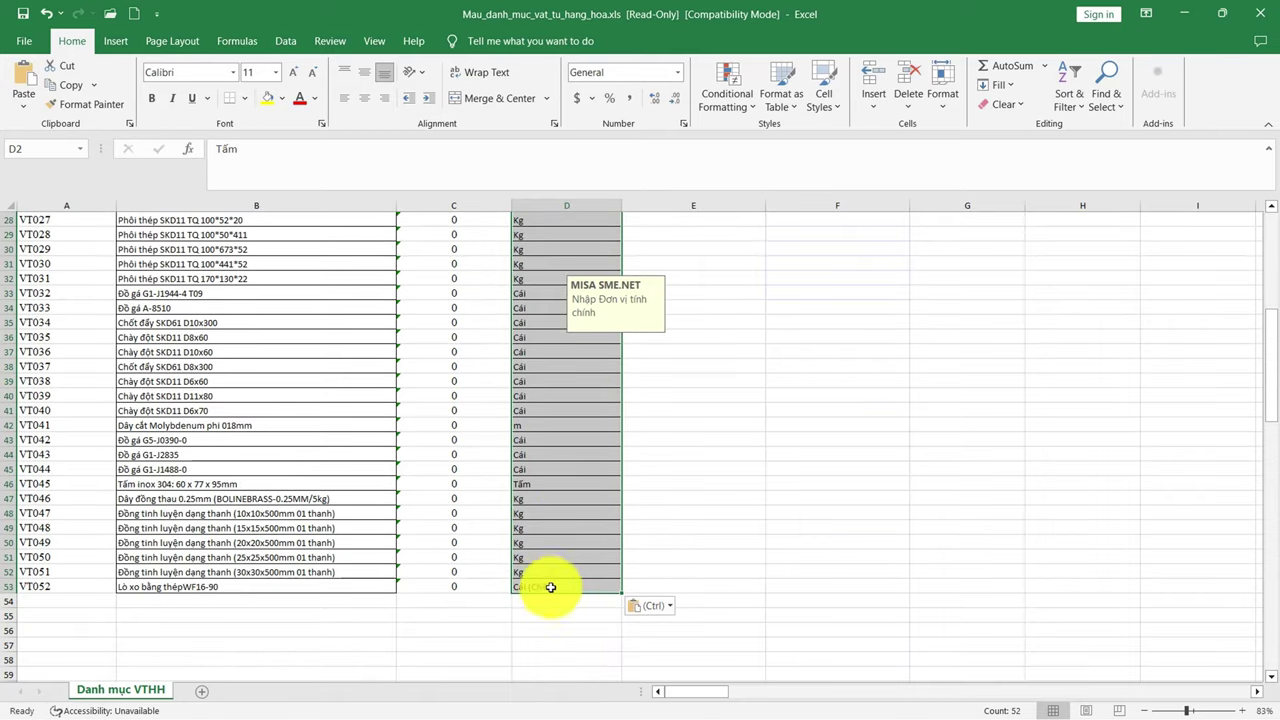
{"action": "left_click", "coordinate": [551, 586]}
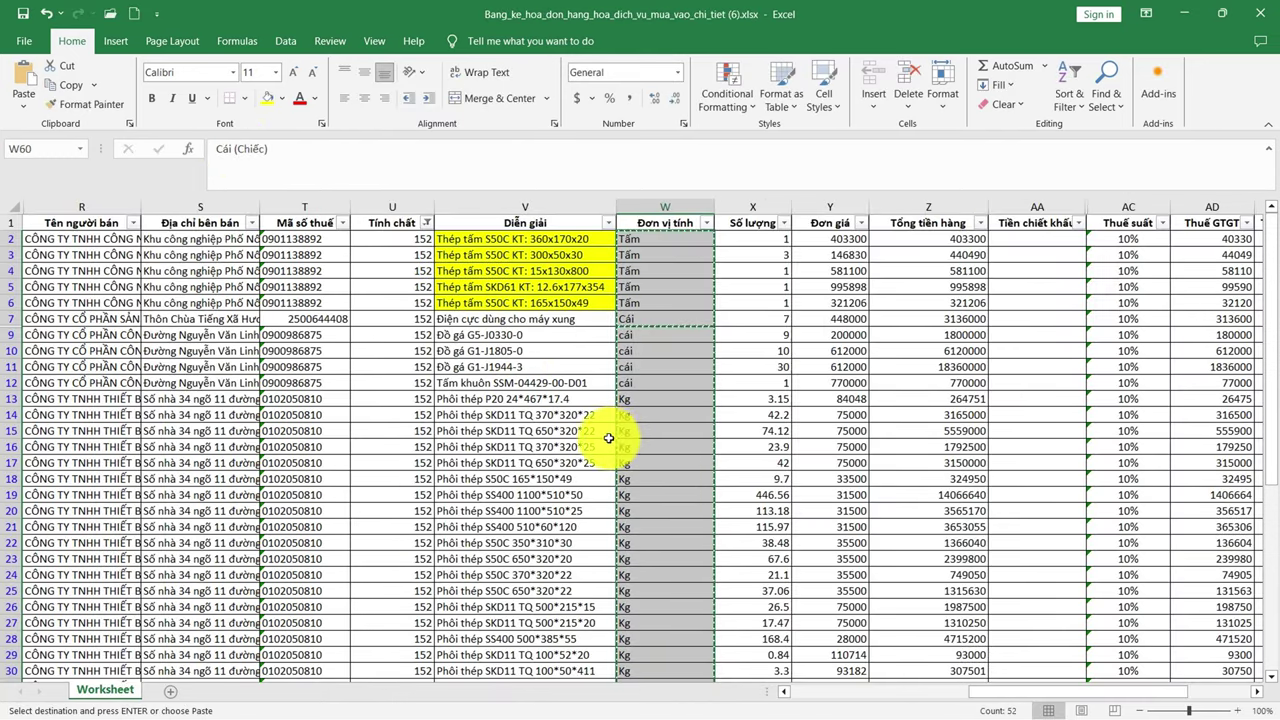
- Correct the unit 'Cái (Chiếc)' to 'Cái' in the invoice list
{"action": "left_click", "coordinate": [245, 149]}
{"action": "key", "text": "BackSpace"}
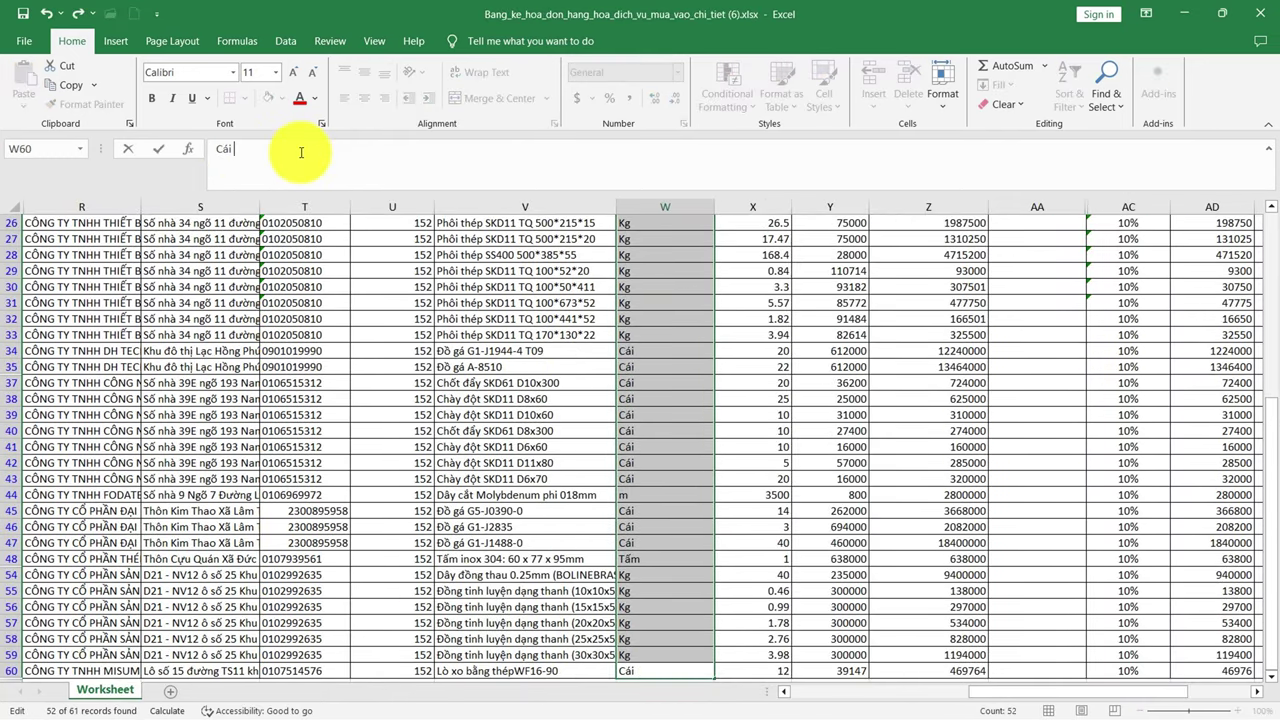
{"action": "key", "text": "Return"}
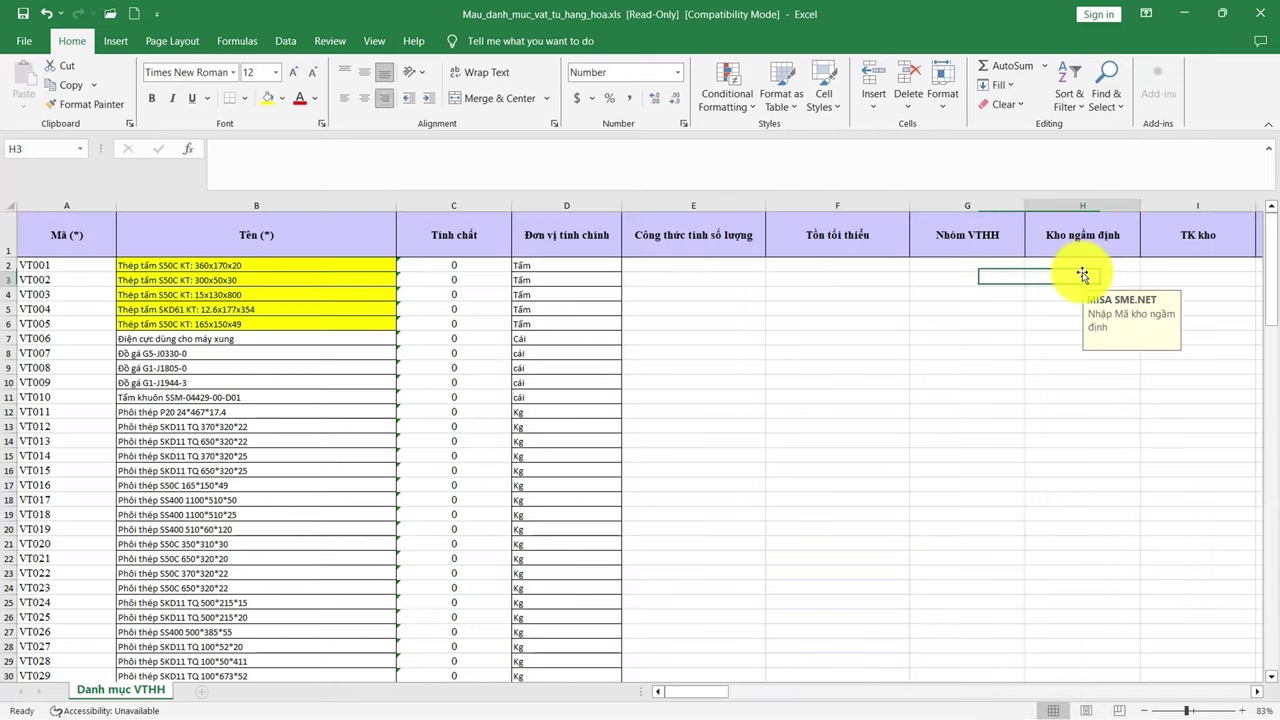
- Enter warehouse 152, stock account 152 and expense account 154 in row 2
{"action": "left_click", "coordinate": [1076, 264]}
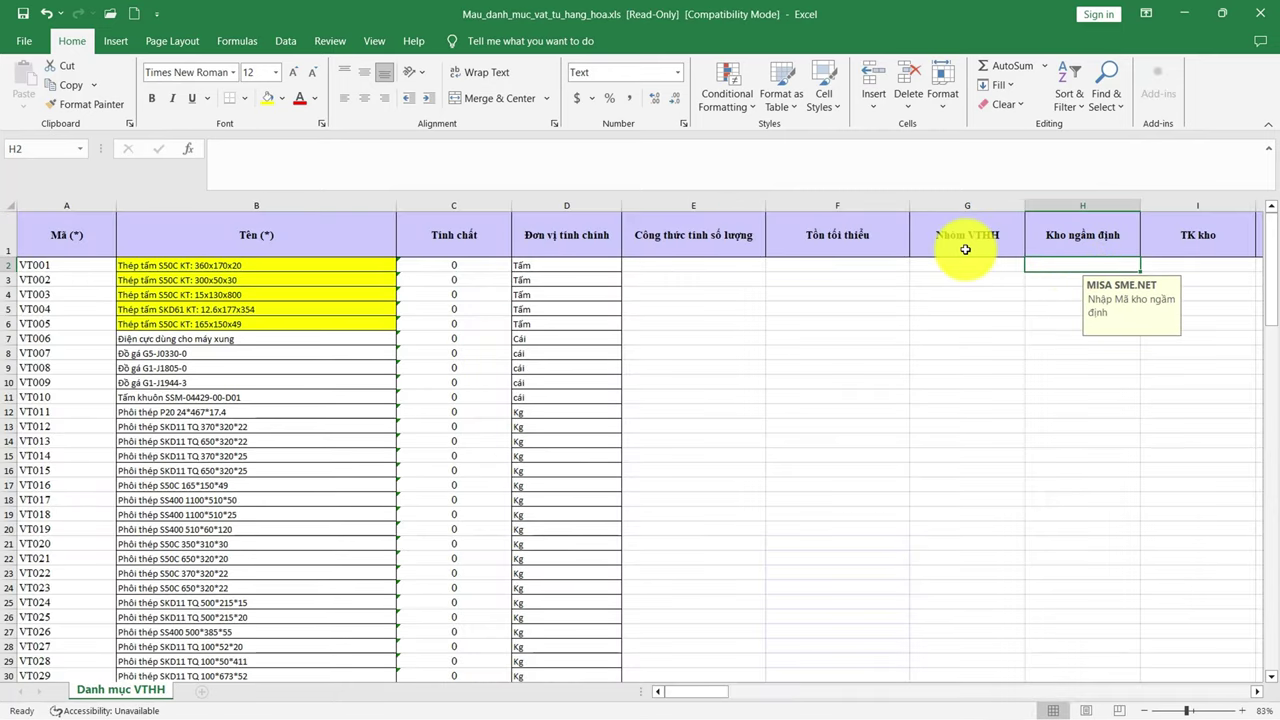
{"action": "type", "text": "152"}
{"action": "key", "text": "Tab"}
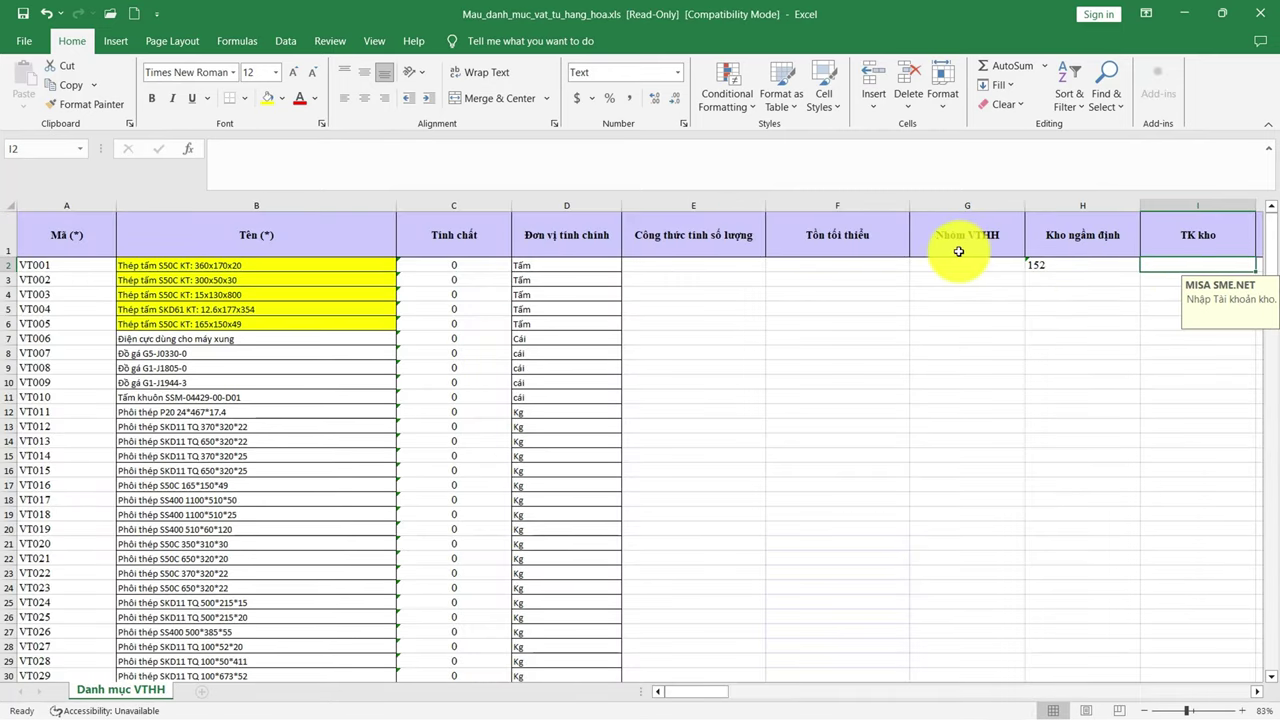
{"action": "type", "text": "152"}
{"action": "key", "text": "Tab"}
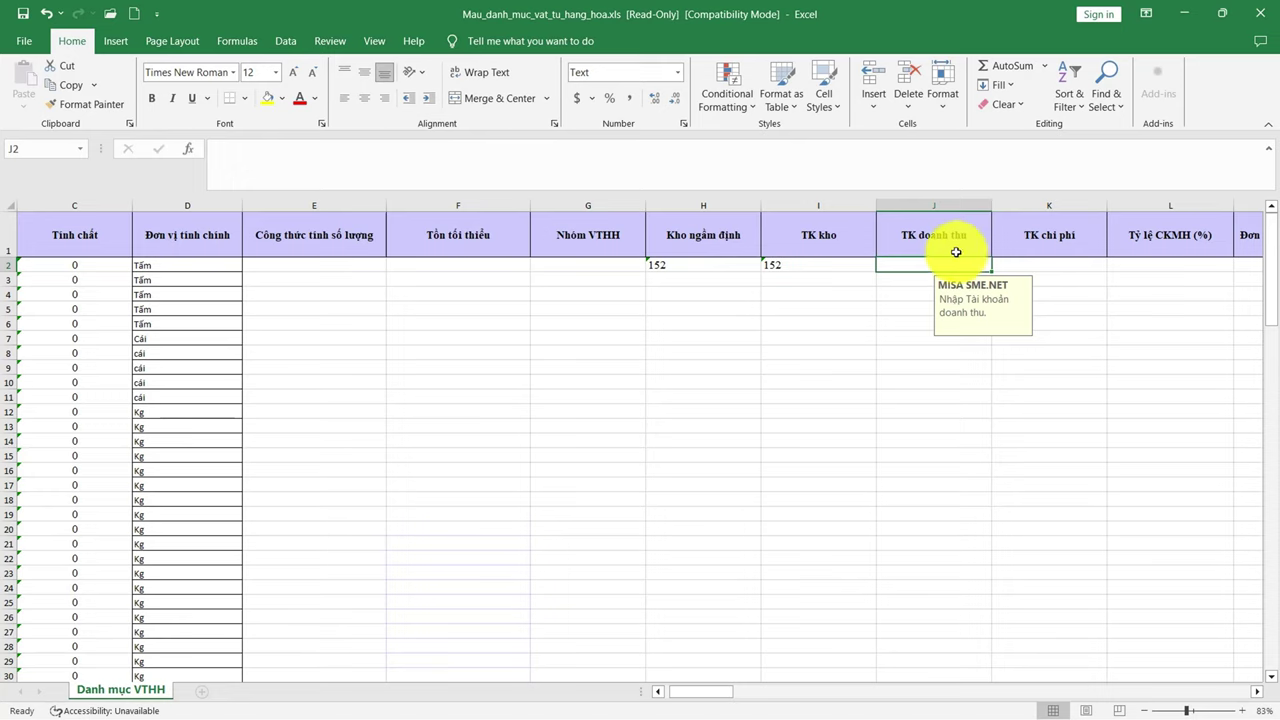
{"action": "key", "text": "Tab"}
{"action": "type", "text": "54"}
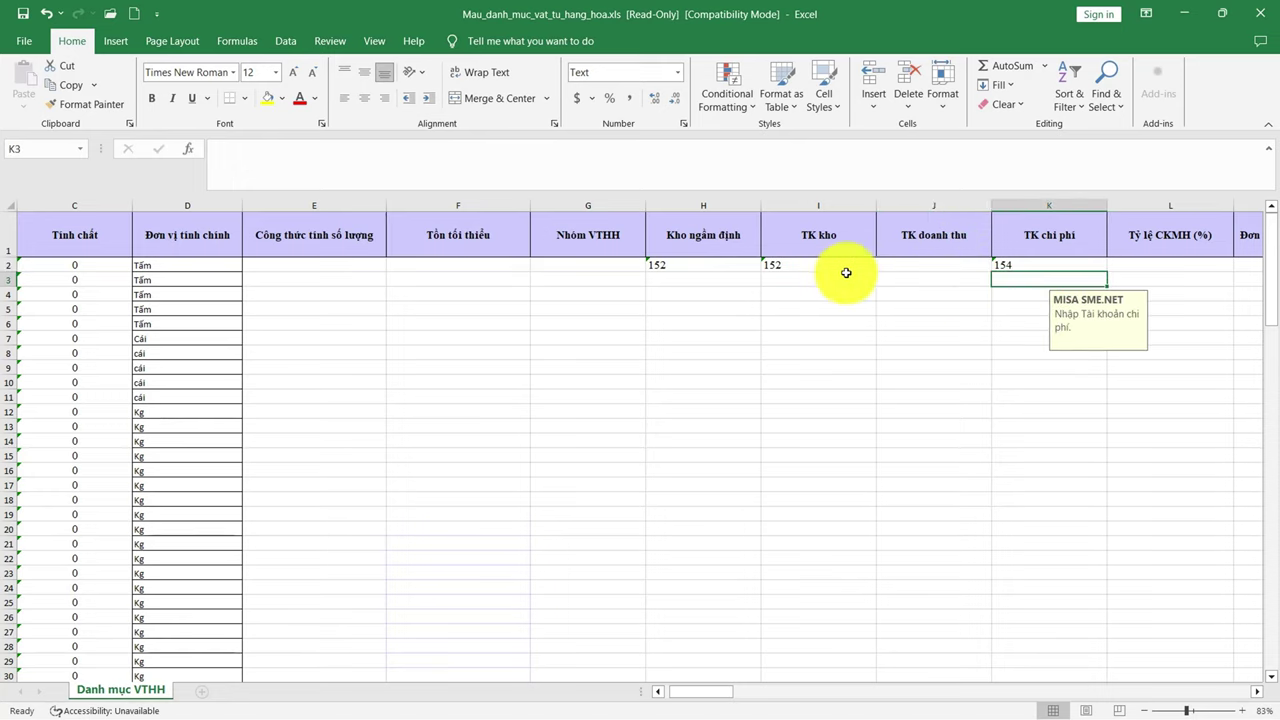
- Copy those row 2 values down all item rows and save the template as a copy
{"action": "left_click_drag", "start_coordinate": [656, 265], "coordinate": [1016, 262]}
{"action": "key", "text": "ctrl+c"}
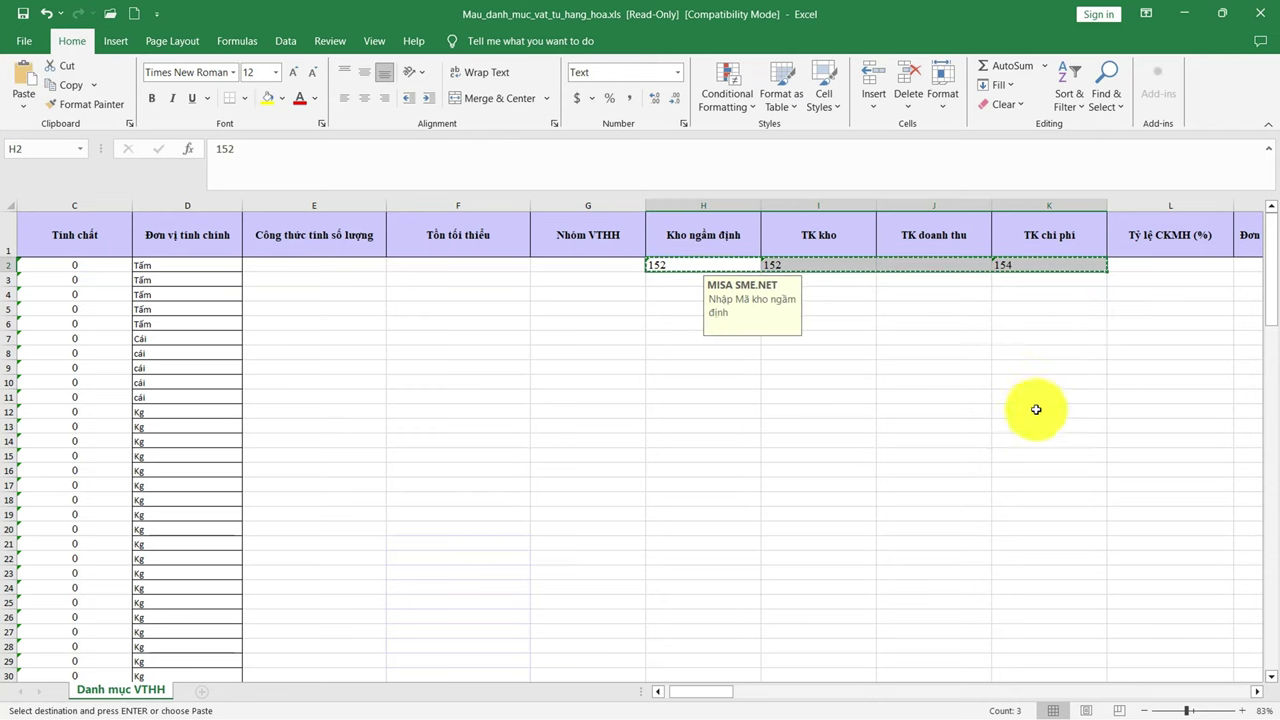
{"action": "key", "text": "ctrl+v"}
{"action": "left_click", "coordinate": [24, 41]}
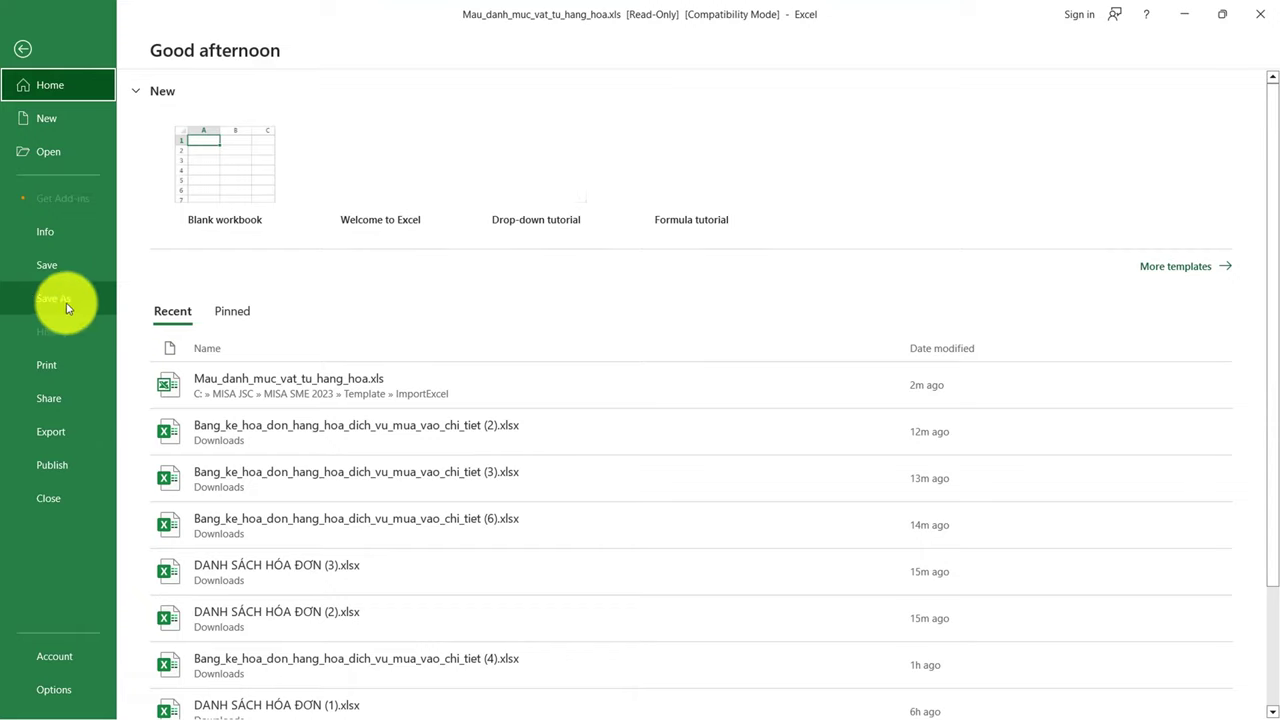
{"action": "left_click", "coordinate": [68, 305]}
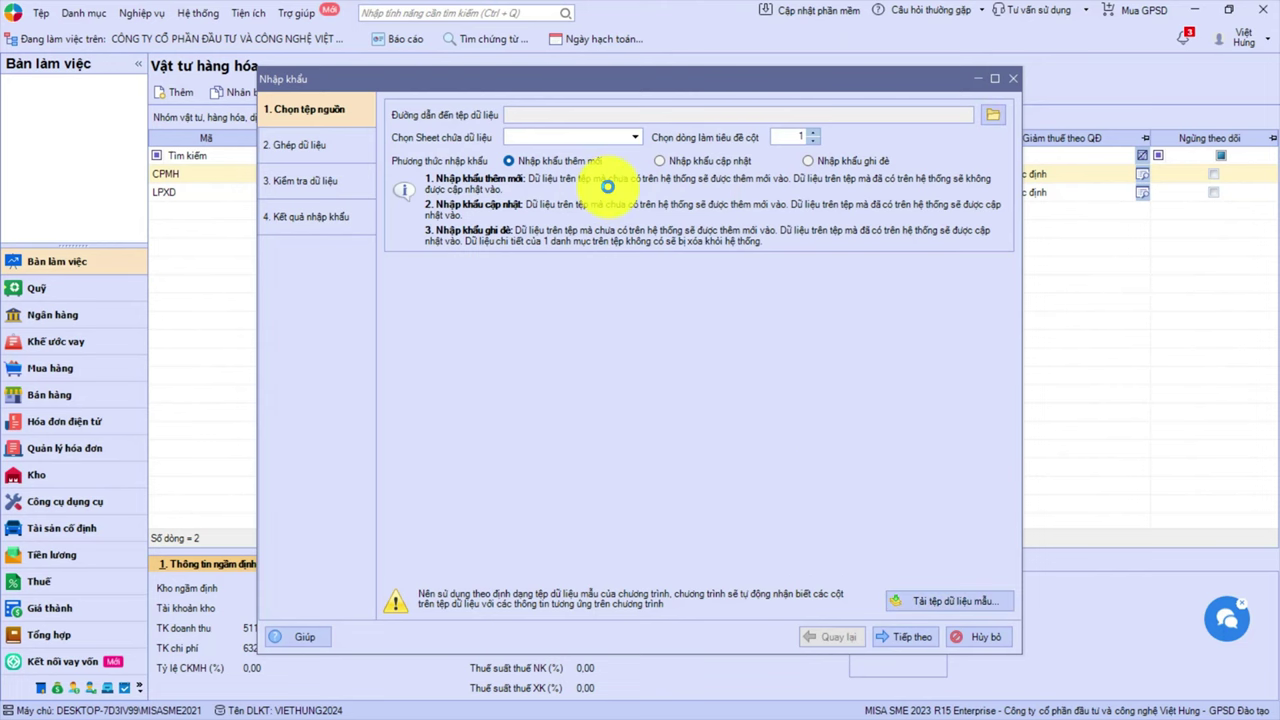
- Advance the import to data checking, review the 52 valid rows, then open the Đơn vị tính list
{"action": "left_click", "coordinate": [912, 640]}
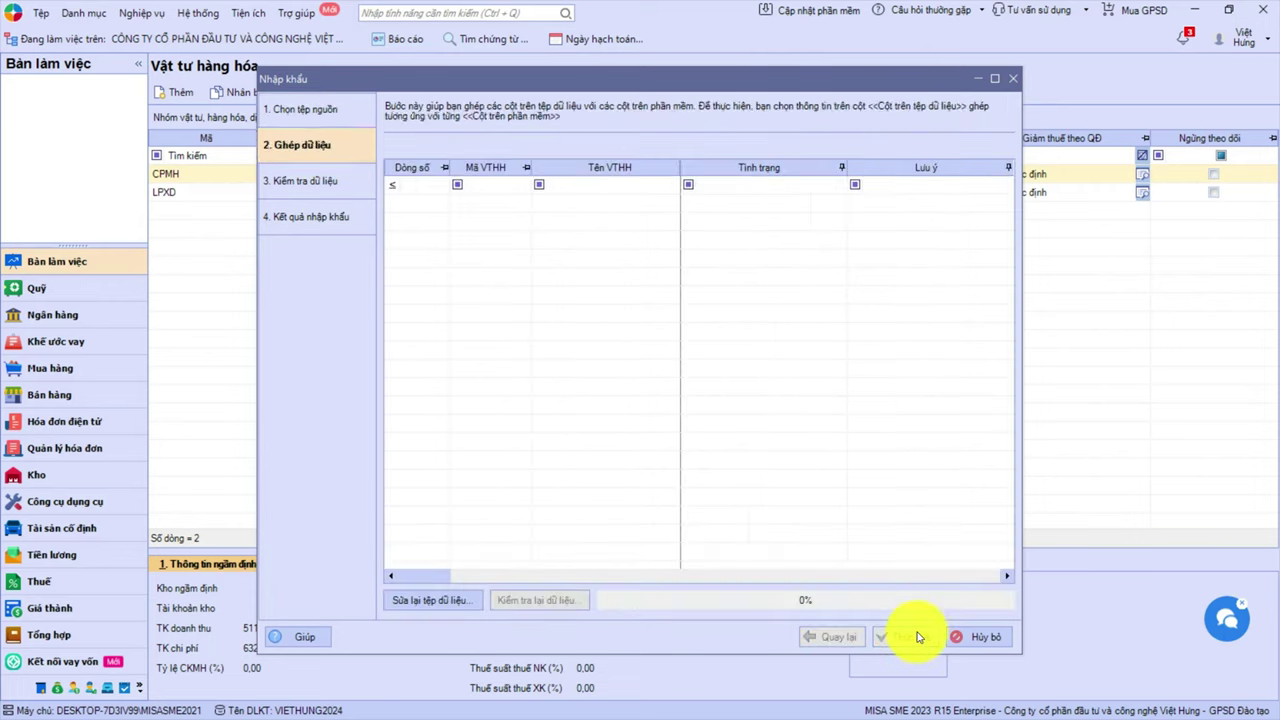
{"action": "left_click", "coordinate": [912, 637]}
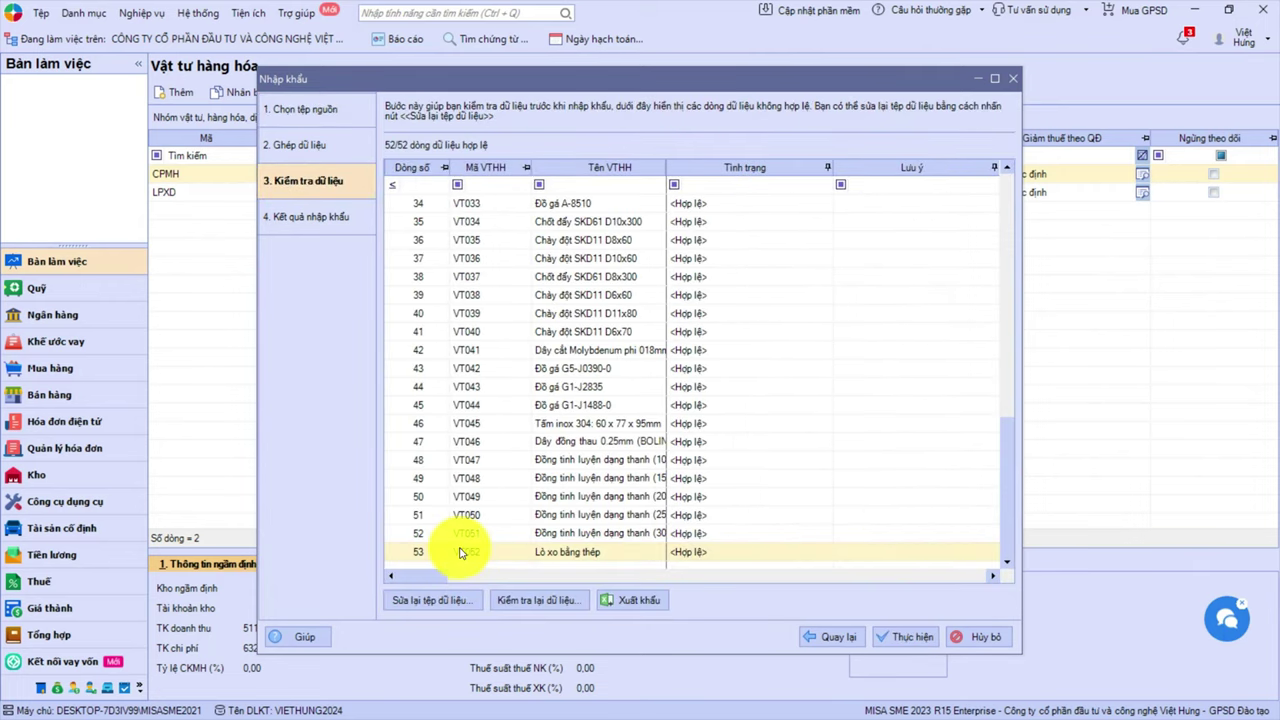
{"action": "left_click", "coordinate": [714, 459]}
{"action": "left_click", "coordinate": [708, 497]}
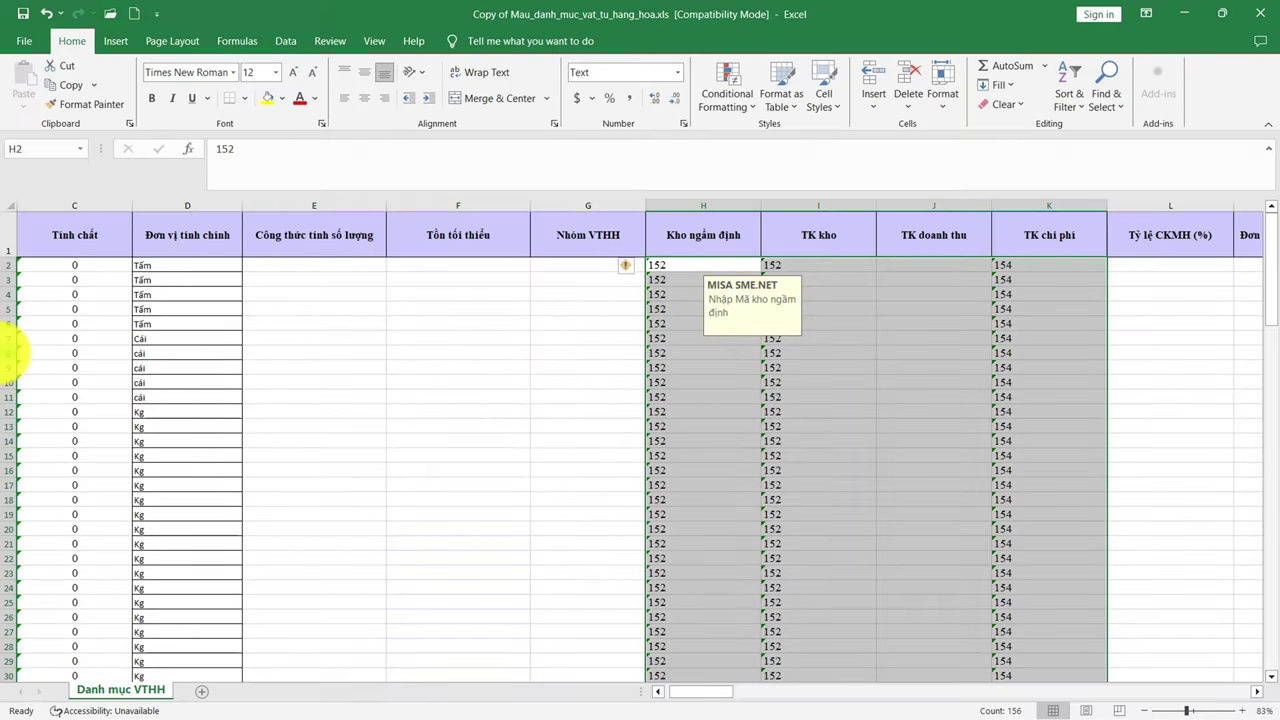
{"action": "left_click", "coordinate": [9, 353]}
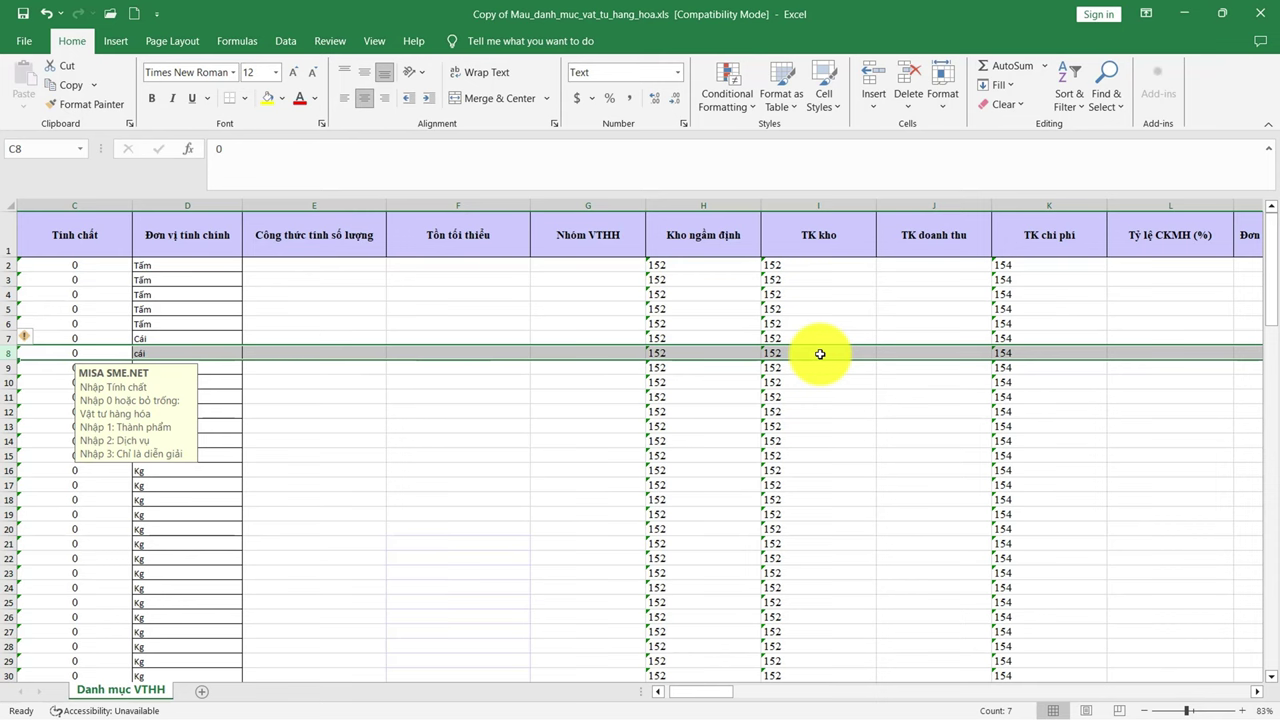
{"action": "left_click", "coordinate": [219, 290]}
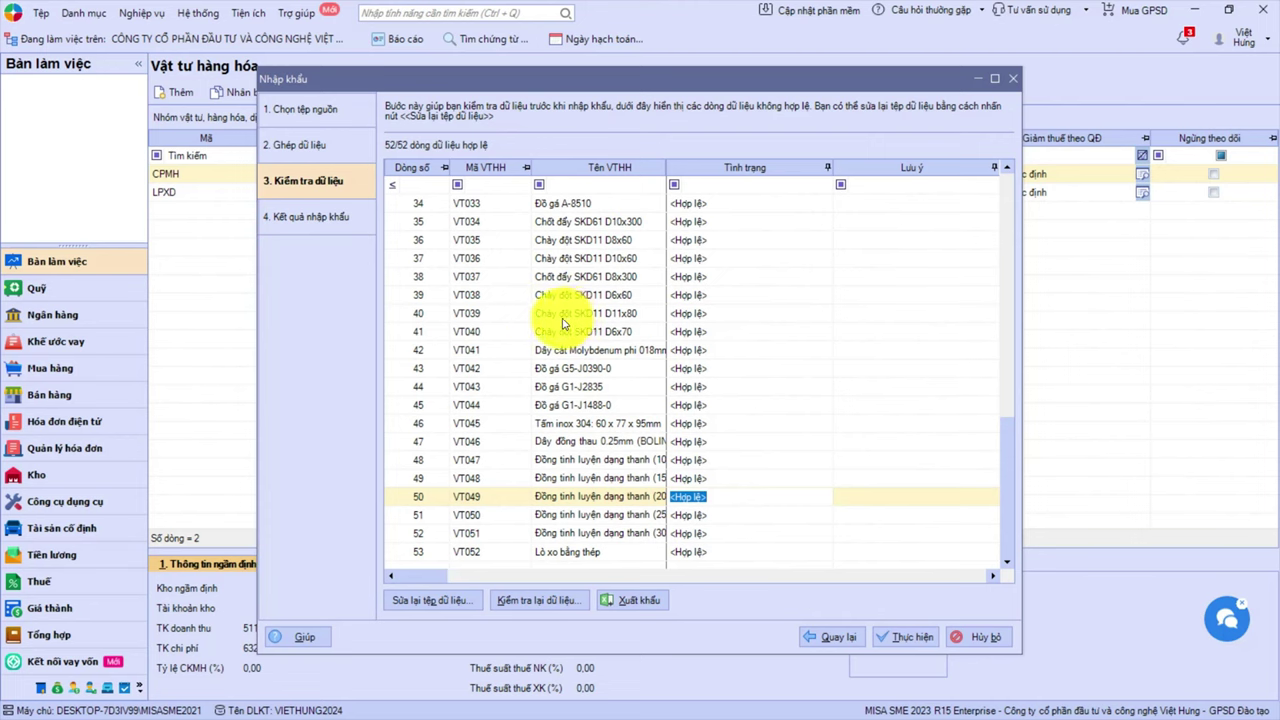
{"action": "left_click", "coordinate": [86, 13]}
{"action": "left_click", "coordinate": [278, 280]}
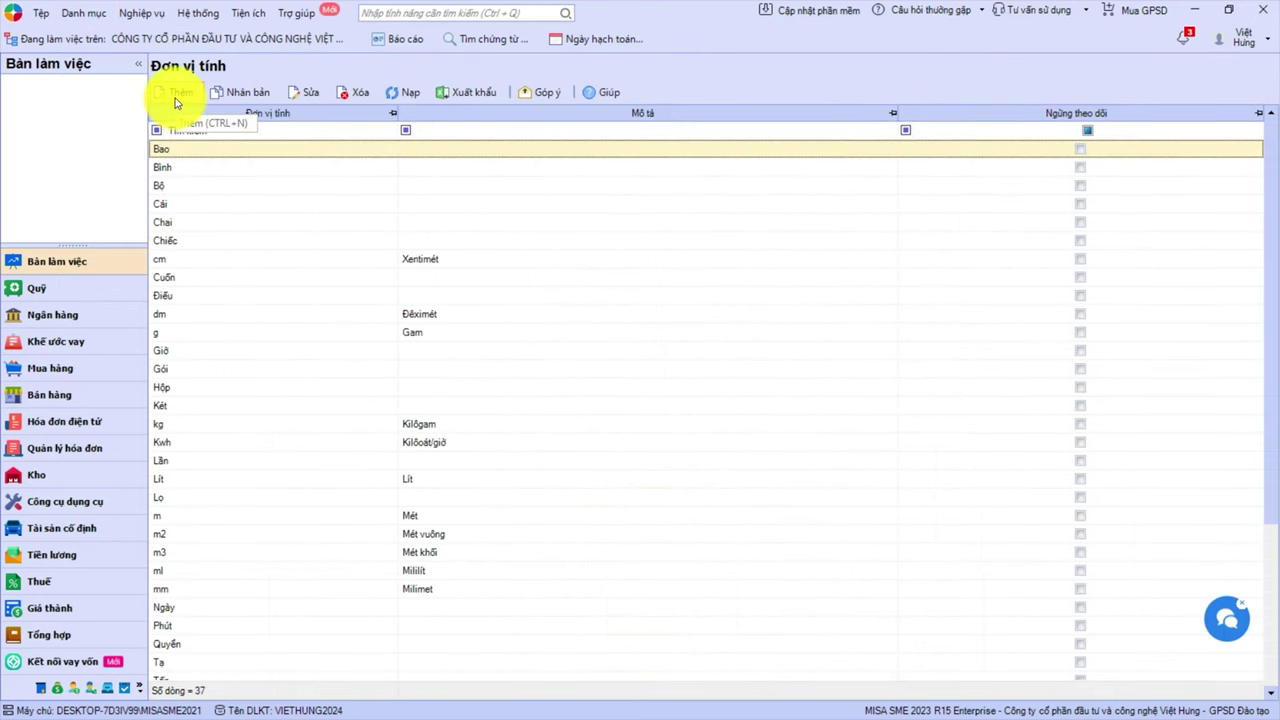
- Cancel the new unit of measure dialog and go to the Vật tư hàng hóa list
{"action": "left_click", "coordinate": [175, 100]}
{"action": "left_click", "coordinate": [777, 429]}
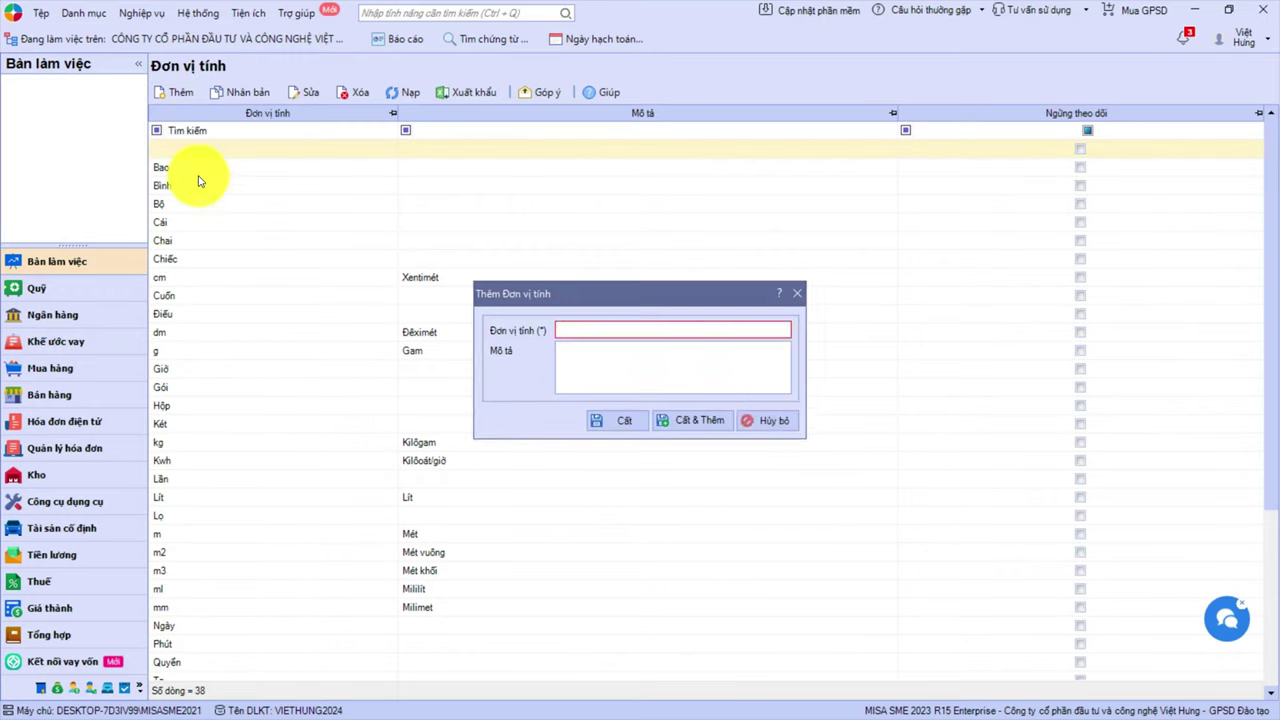
{"action": "left_click", "coordinate": [84, 17]}
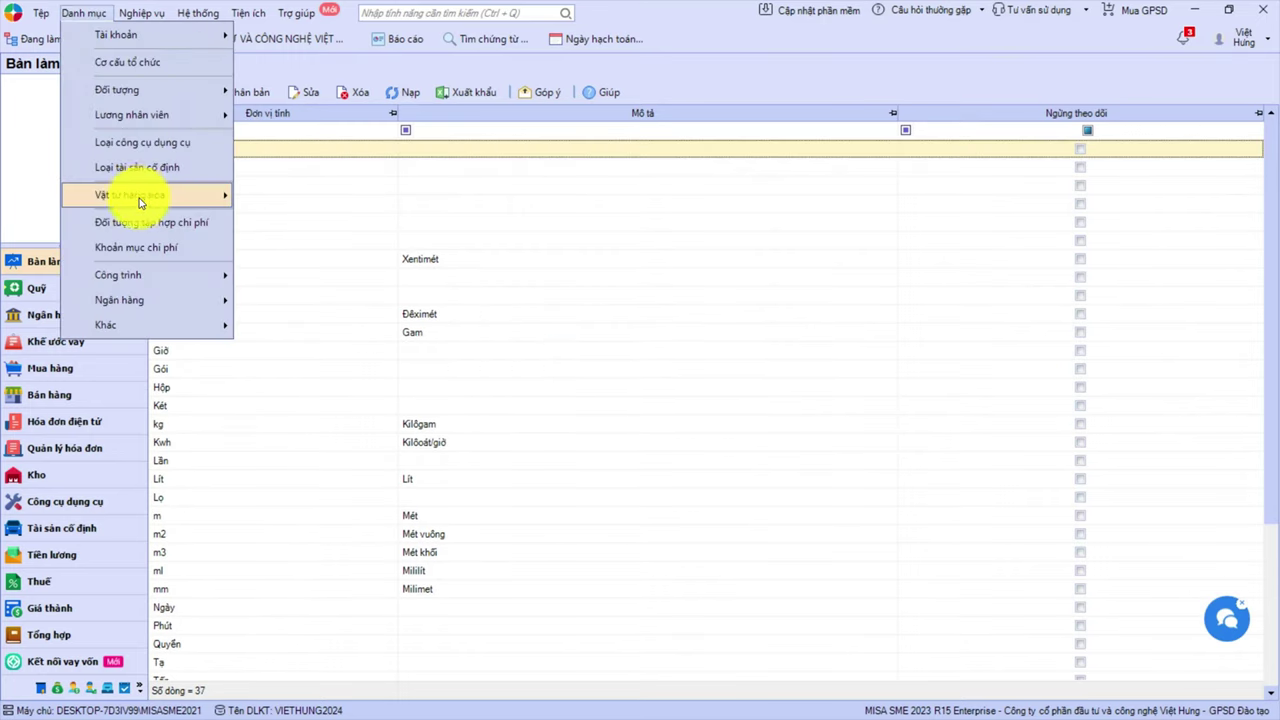
{"action": "mouse_move", "coordinate": [137, 200]}
{"action": "left_click", "coordinate": [408, 174]}
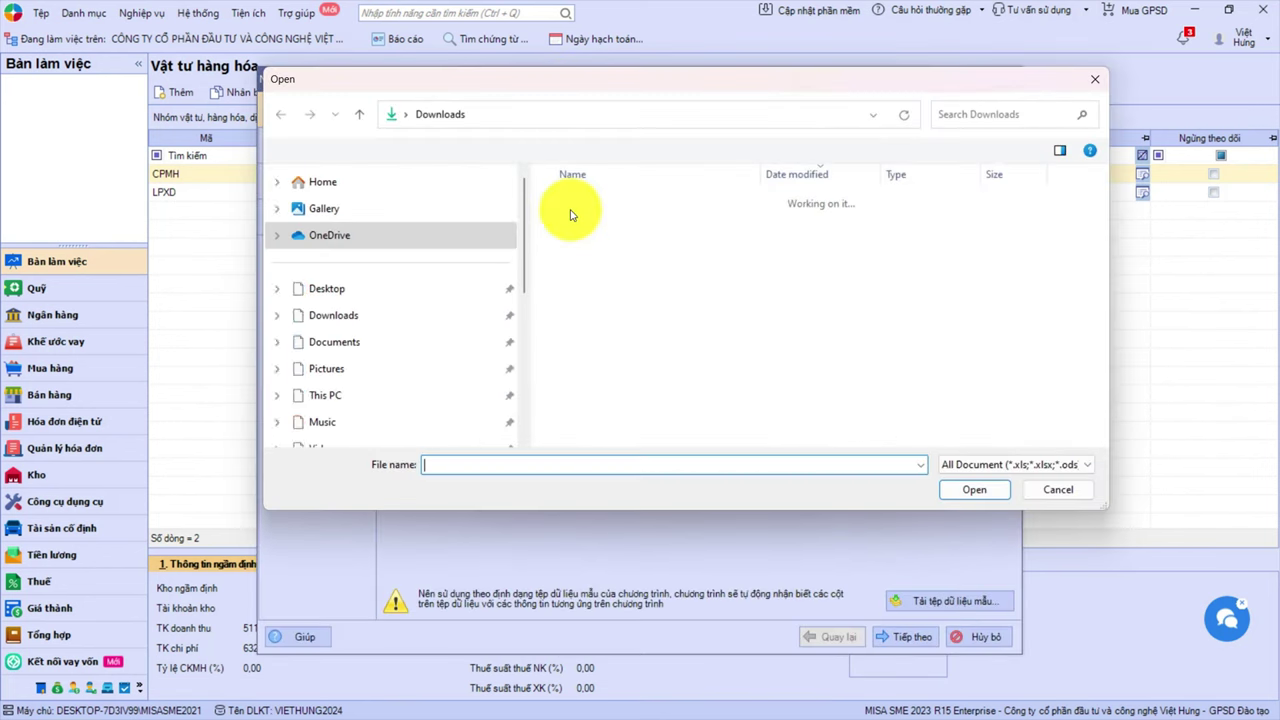
- Import the saved template copy, running all 52 validated rows, and review the 54-item list
{"action": "left_click", "coordinate": [620, 223]}
{"action": "left_click", "coordinate": [972, 489]}
{"action": "left_click", "coordinate": [905, 637]}
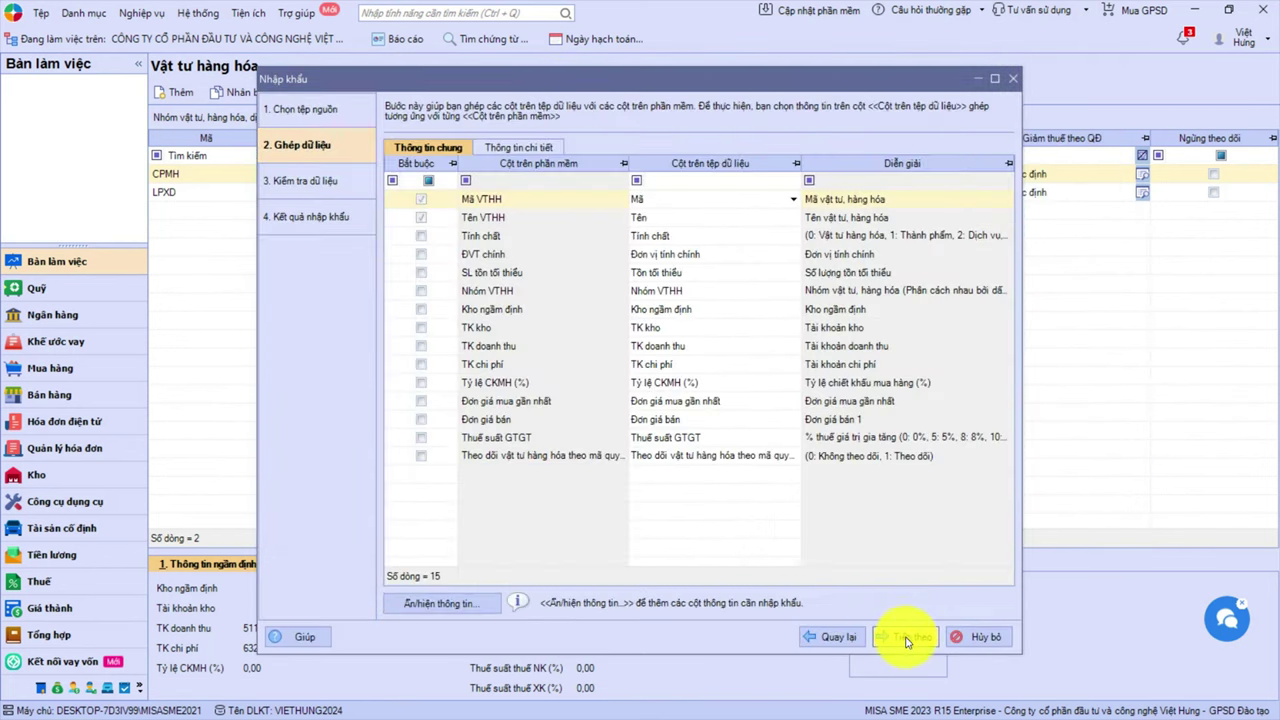
{"action": "left_click", "coordinate": [905, 637]}
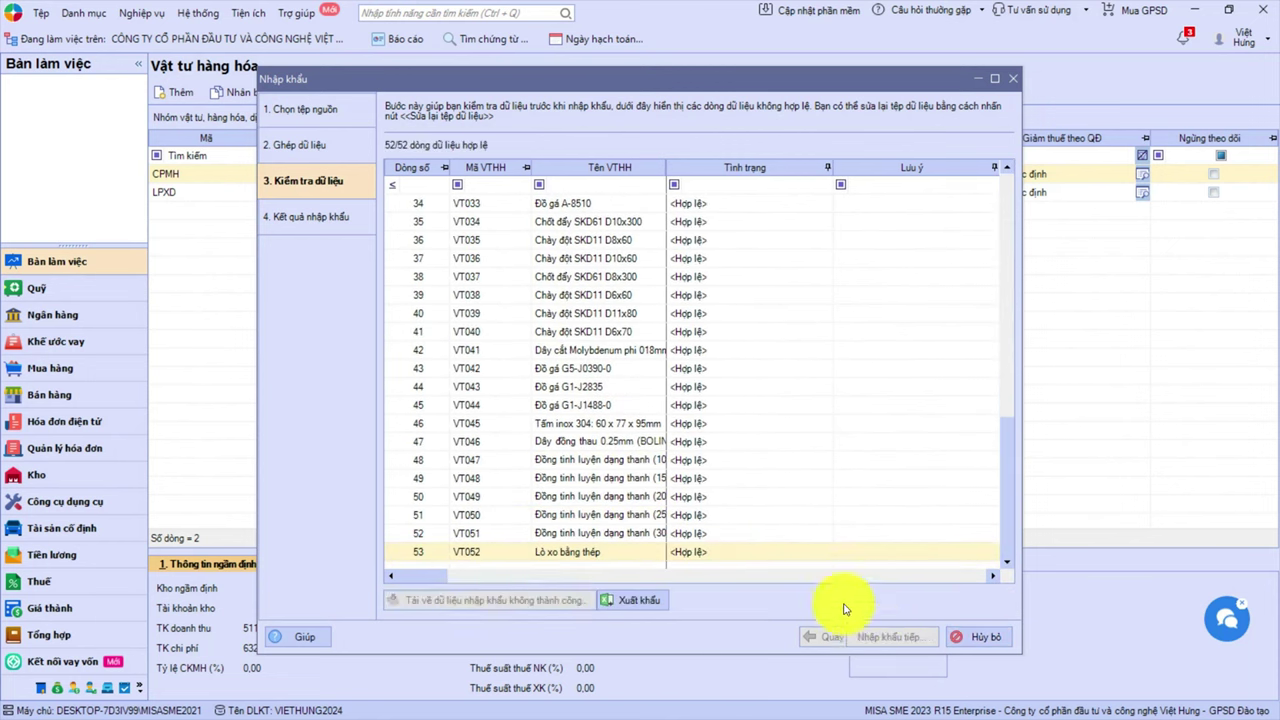
{"action": "left_click", "coordinate": [880, 637]}
{"action": "left_click", "coordinate": [975, 637]}
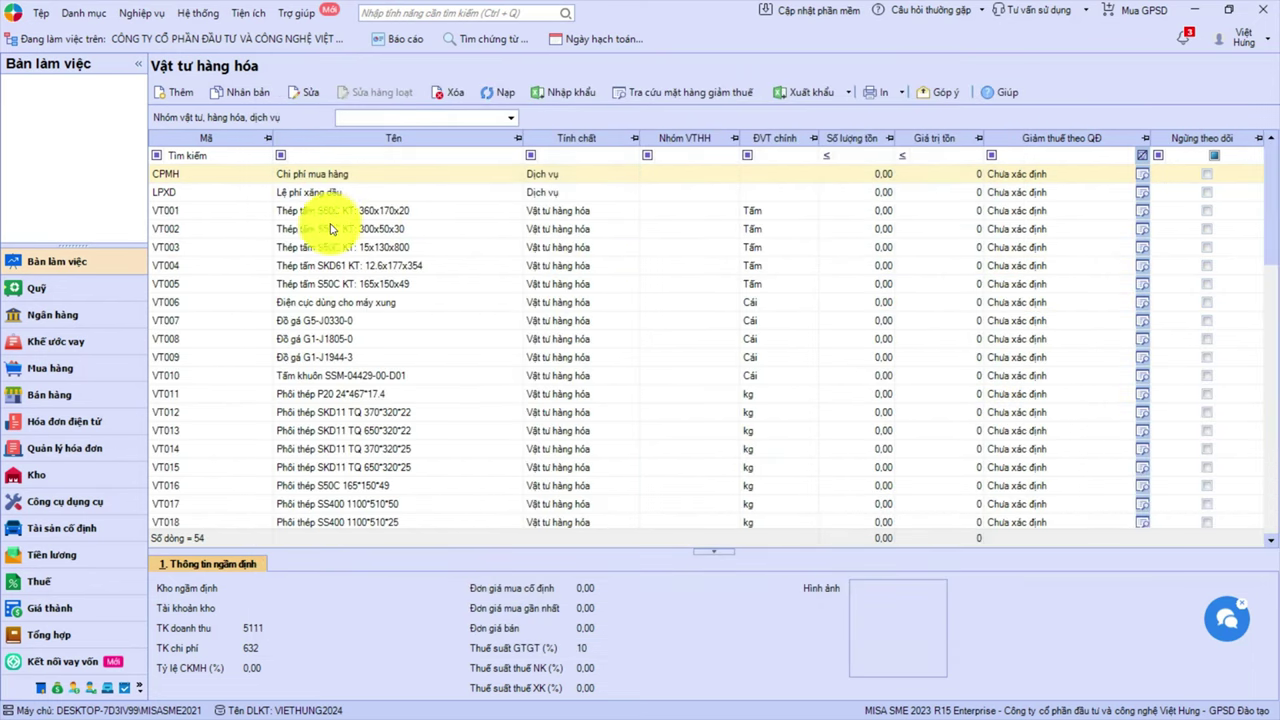
{"action": "scroll", "coordinate": [300, 320], "scroll_direction": "down", "scroll_amount": 4}
{"action": "scroll", "coordinate": [338, 380], "scroll_direction": "down", "scroll_amount": 5}
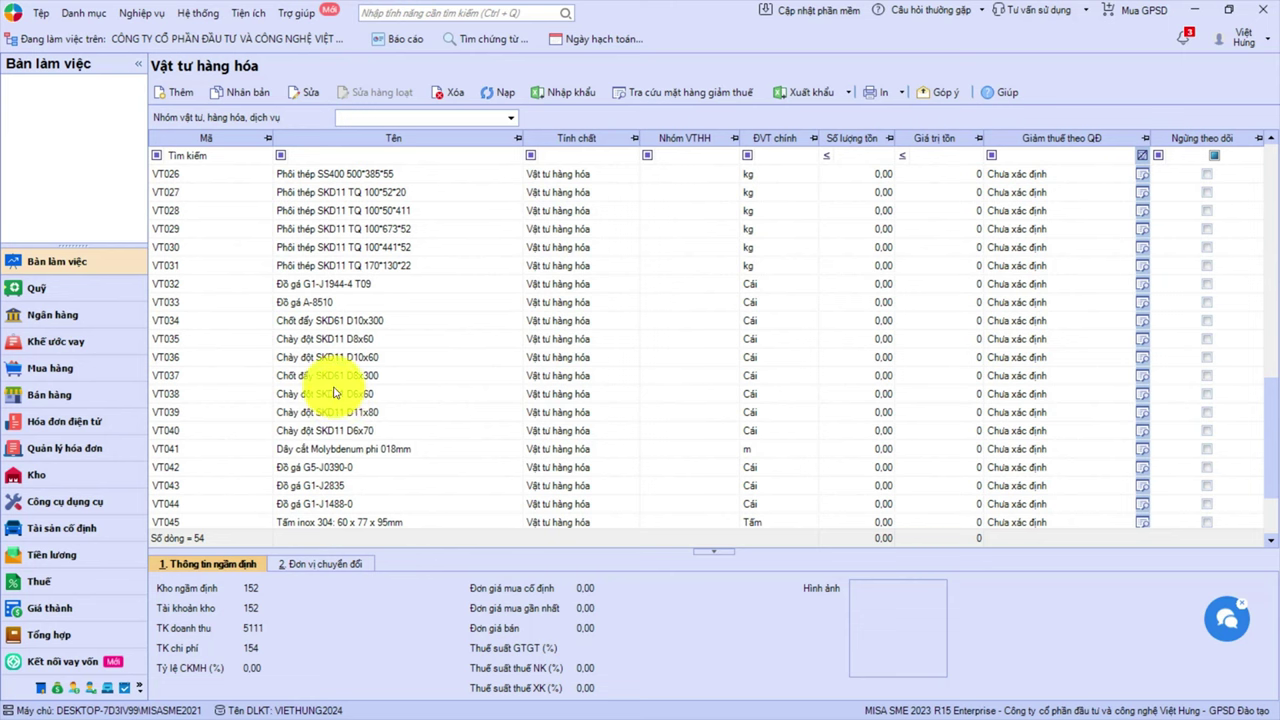
{"action": "scroll", "coordinate": [335, 392], "scroll_direction": "down", "scroll_amount": 2}
{"action": "key", "text": "alt+Tab"}
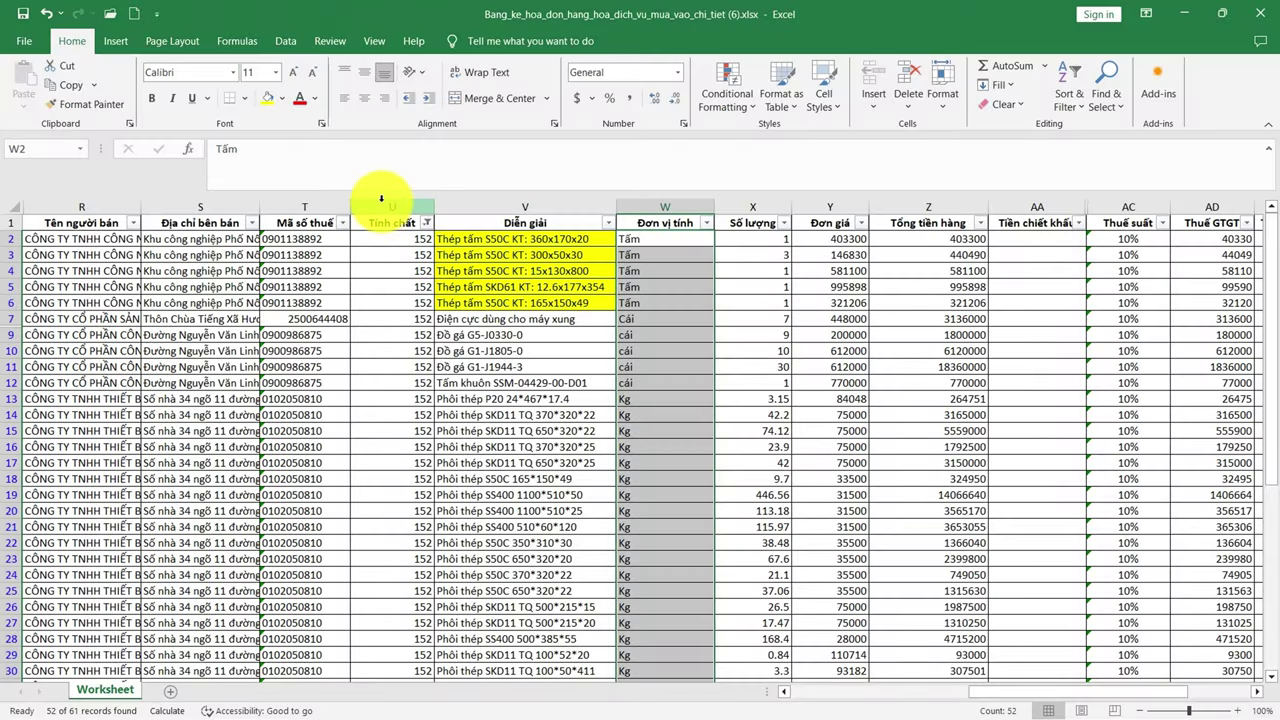
- Insert a new column before Tính chất headed 'Mã vtu'
{"action": "left_click", "coordinate": [381, 200]}
{"action": "right_click", "coordinate": [381, 205]}
{"action": "left_click", "coordinate": [392, 343]}
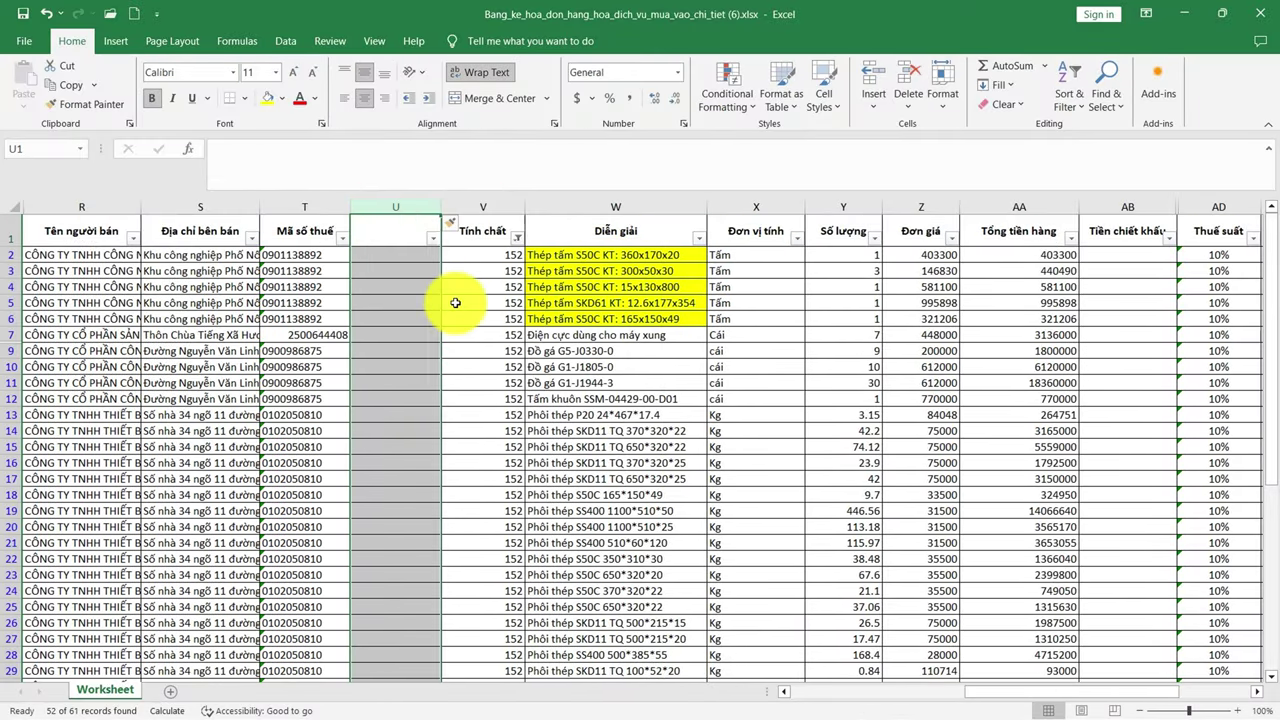
{"action": "left_click", "coordinate": [398, 257]}
{"action": "left_click", "coordinate": [379, 232]}
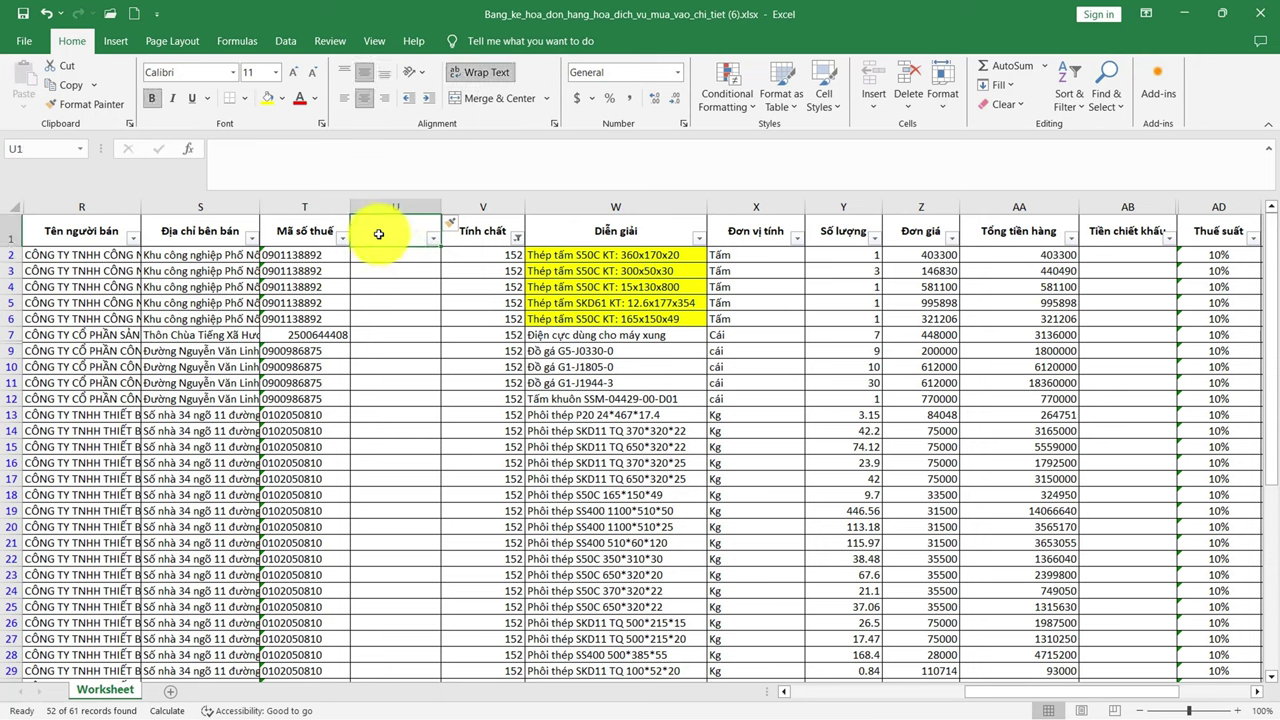
{"action": "type", "text": "Mã vtu"}
{"action": "key", "text": "Return"}
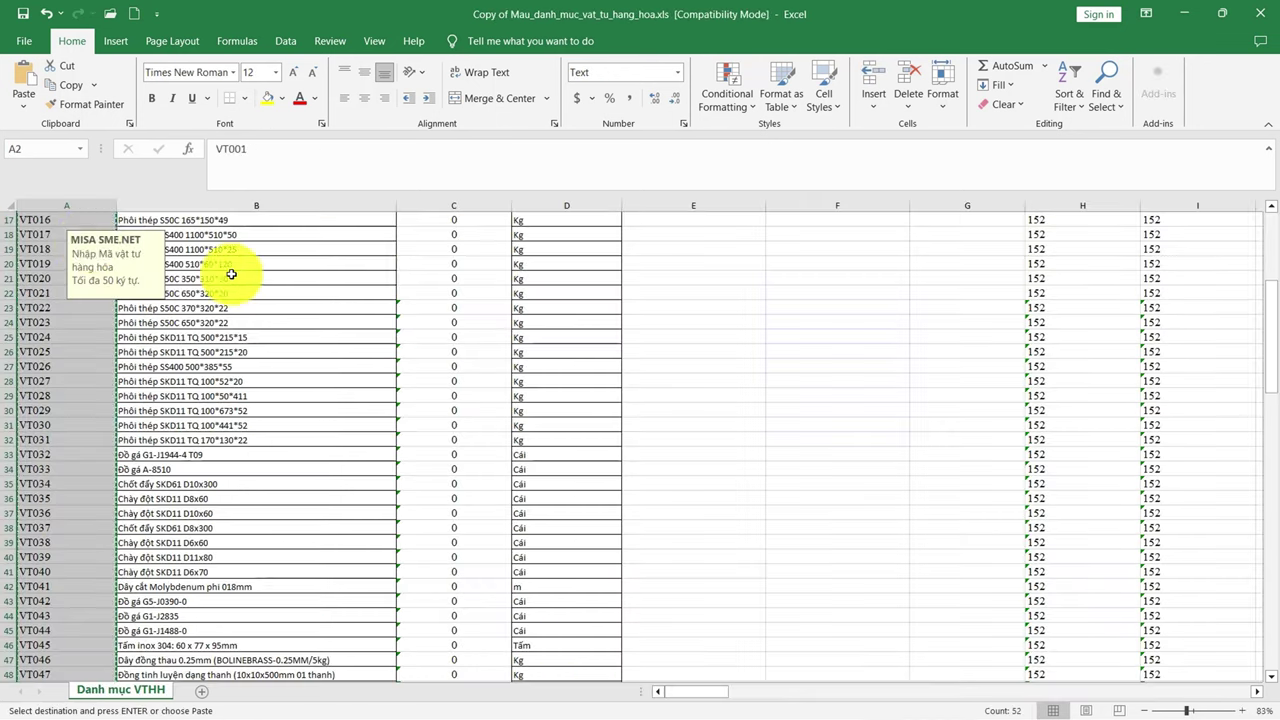
- Copy item codes VT001–VT006 from the template into column U
{"action": "scroll", "coordinate": [43, 268], "scroll_direction": "up", "scroll_amount": 5}
{"action": "left_click_drag", "start_coordinate": [43, 265], "coordinate": [43, 342]}
{"action": "key", "text": "ctrl+c"}
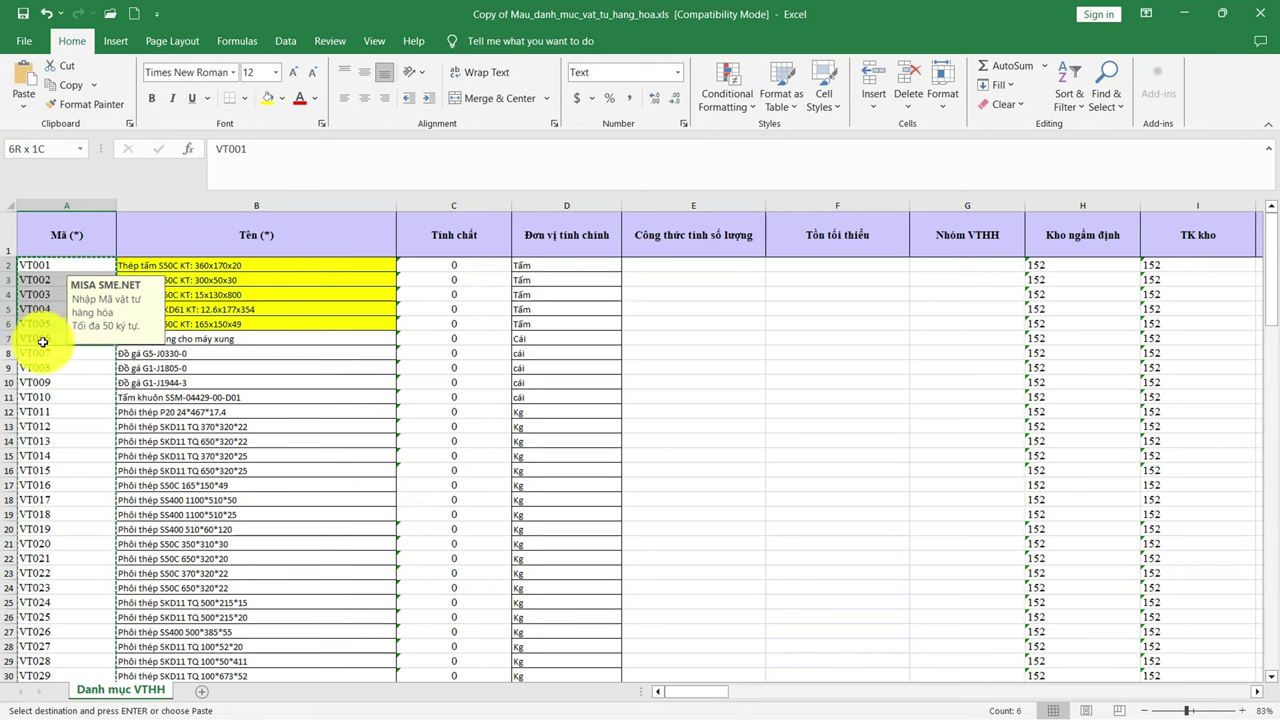
{"action": "key", "text": "alt+Tab"}
{"action": "key", "text": "ctrl+v"}
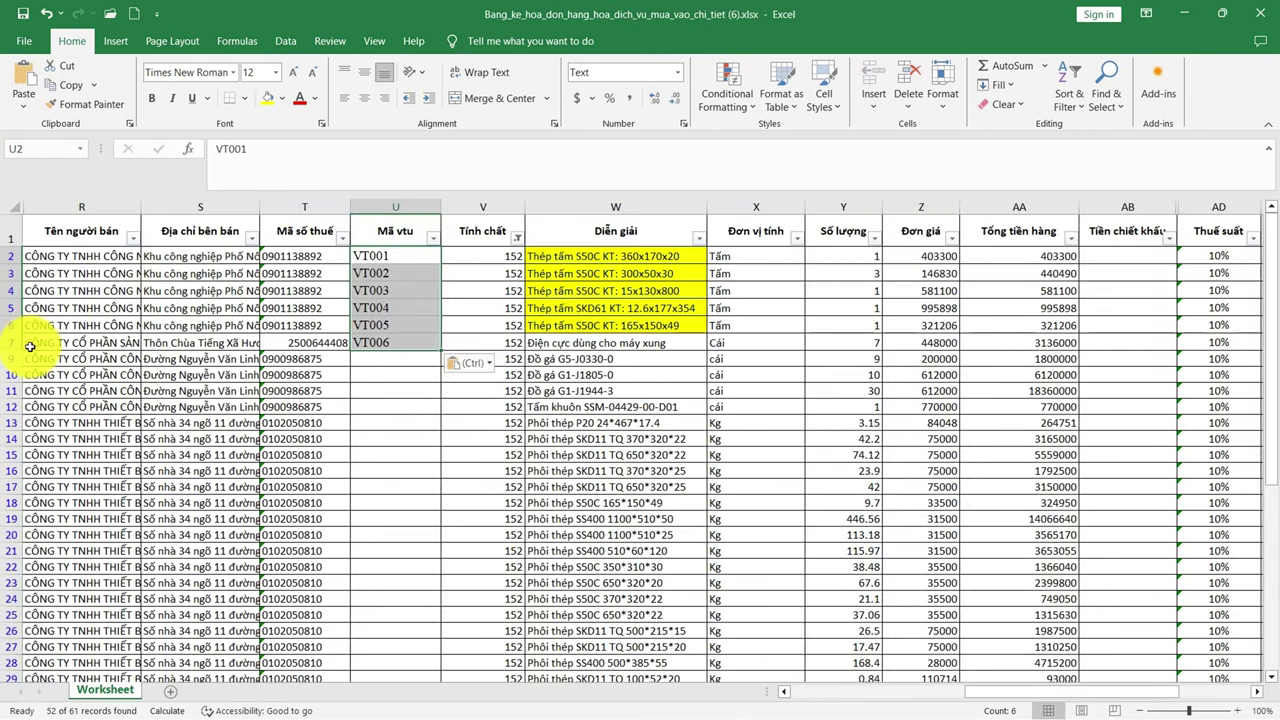
{"action": "key", "text": "alt+Tab"}
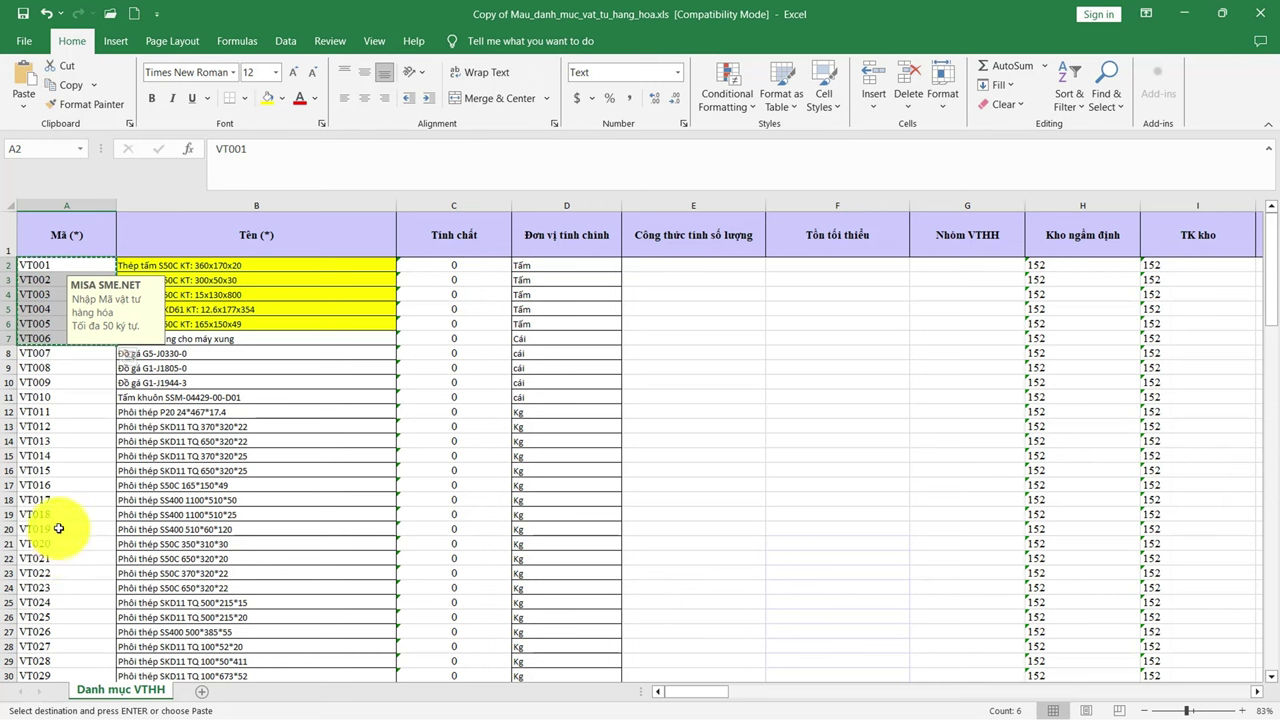
{"action": "key", "text": "alt+Tab"}
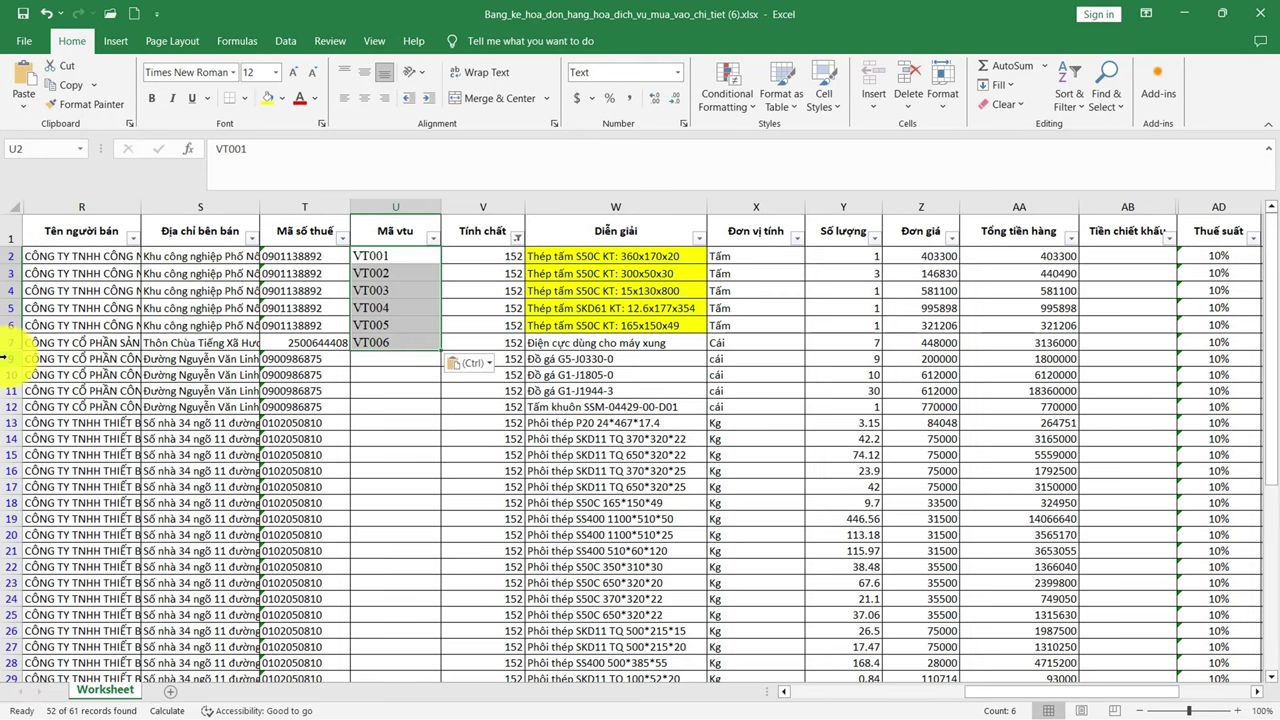
- Paste the next block of item codes into column U from U9 down to row 35
{"action": "scroll", "coordinate": [17, 623], "scroll_direction": "down", "scroll_amount": 3}
{"action": "left_click", "coordinate": [615, 622]}
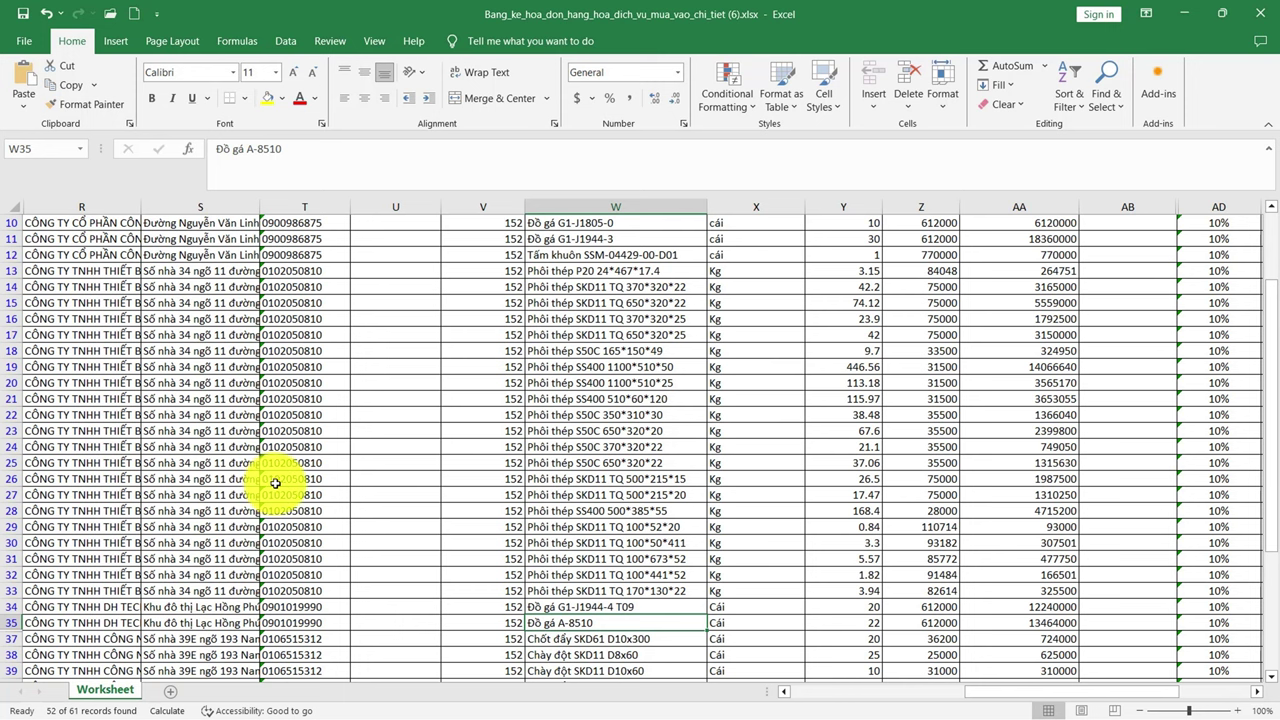
{"action": "key", "text": "ctrl+Tab"}
{"action": "left_click_drag", "start_coordinate": [60, 353], "coordinate": [30, 671]}
{"action": "key", "text": "ctrl+Tab"}
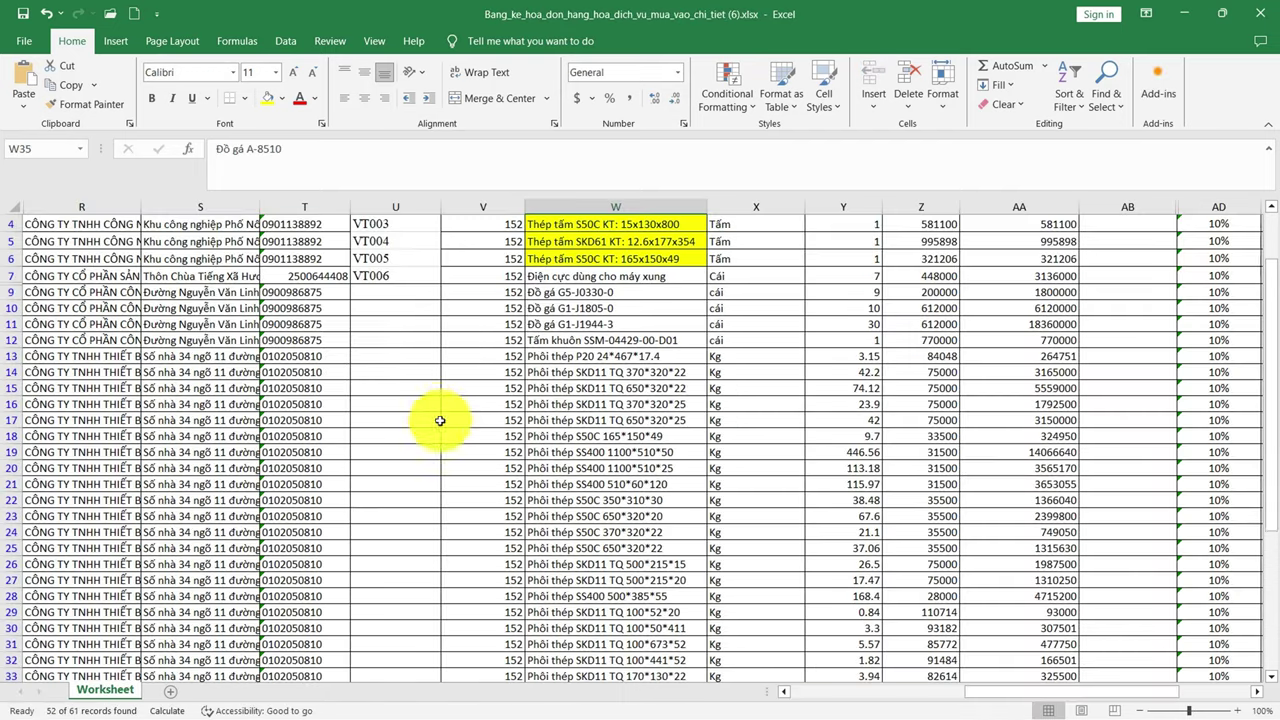
{"action": "key", "text": "ctrl+v"}
{"action": "scroll", "coordinate": [371, 294], "scroll_direction": "down", "scroll_amount": 5}
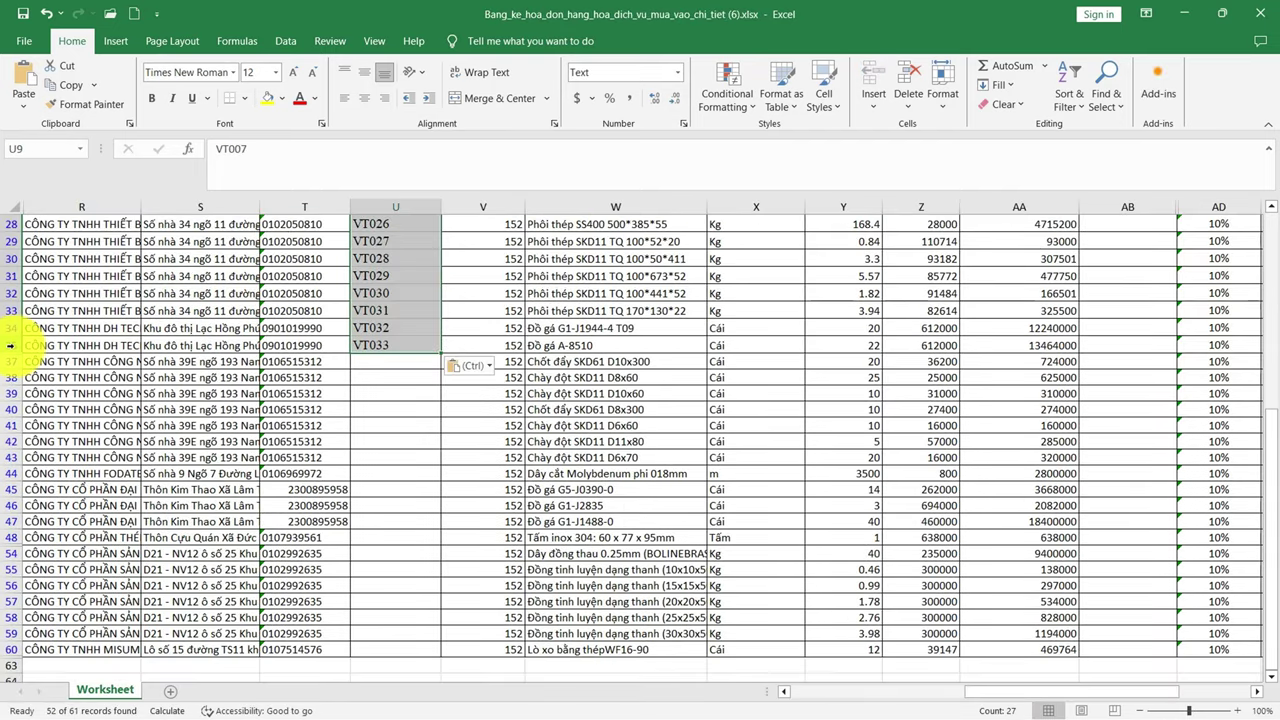
{"action": "left_click", "coordinate": [10, 345]}
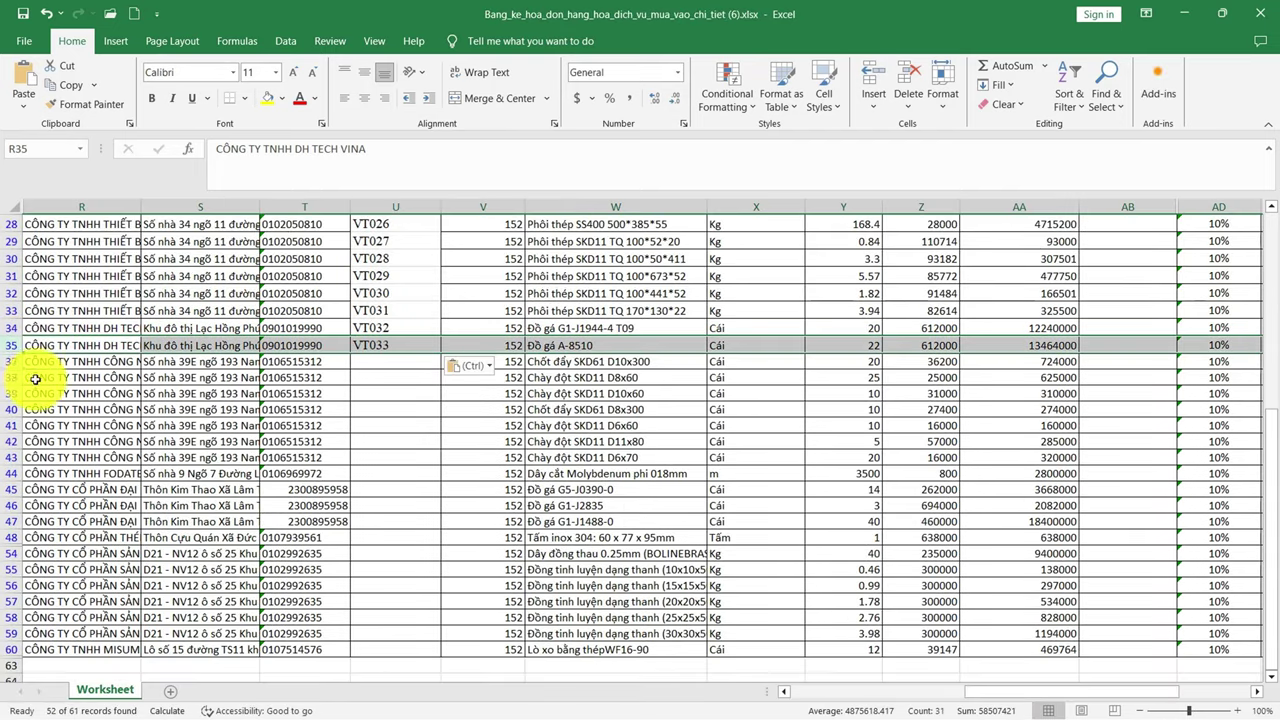
- Paste codes VT034–VT045 into rows 37–48 and VT046–VT052 into rows 54–60
{"action": "left_click", "coordinate": [12, 538]}
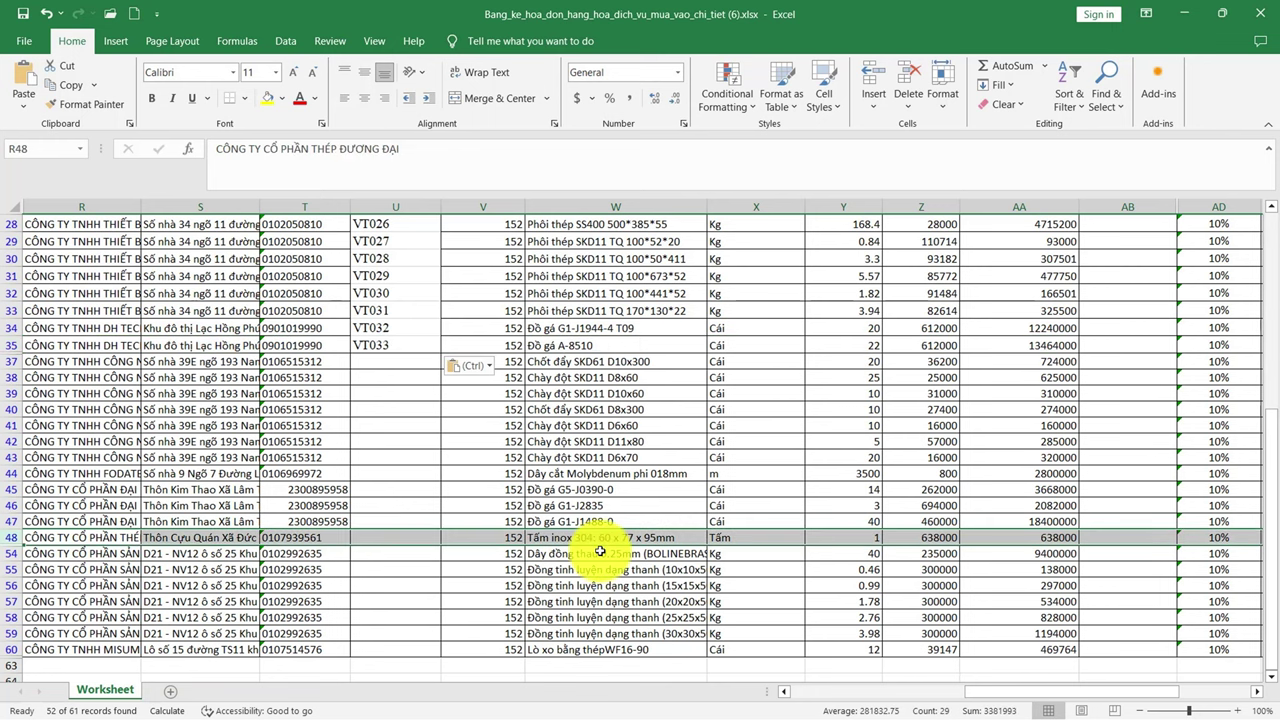
{"action": "key", "text": "ctrl+Tab"}
{"action": "key", "text": "ctrl+Tab"}
{"action": "type", "text": "VT034 VT035 VT036 VT037 VT038 VT039 VT040 VT041 VT042 VT043 VT044 VT045"}
{"action": "left_click", "coordinate": [14, 551]}
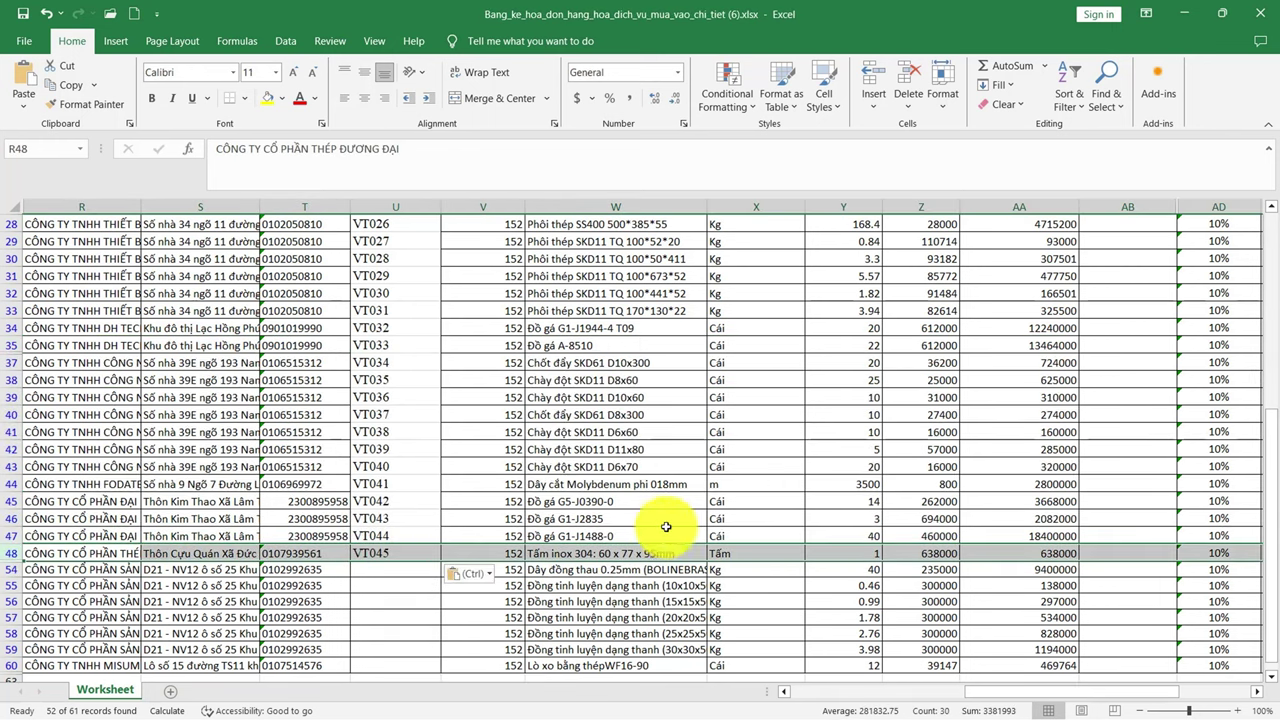
{"action": "scroll", "coordinate": [640, 525], "scroll_direction": "down", "scroll_amount": 3}
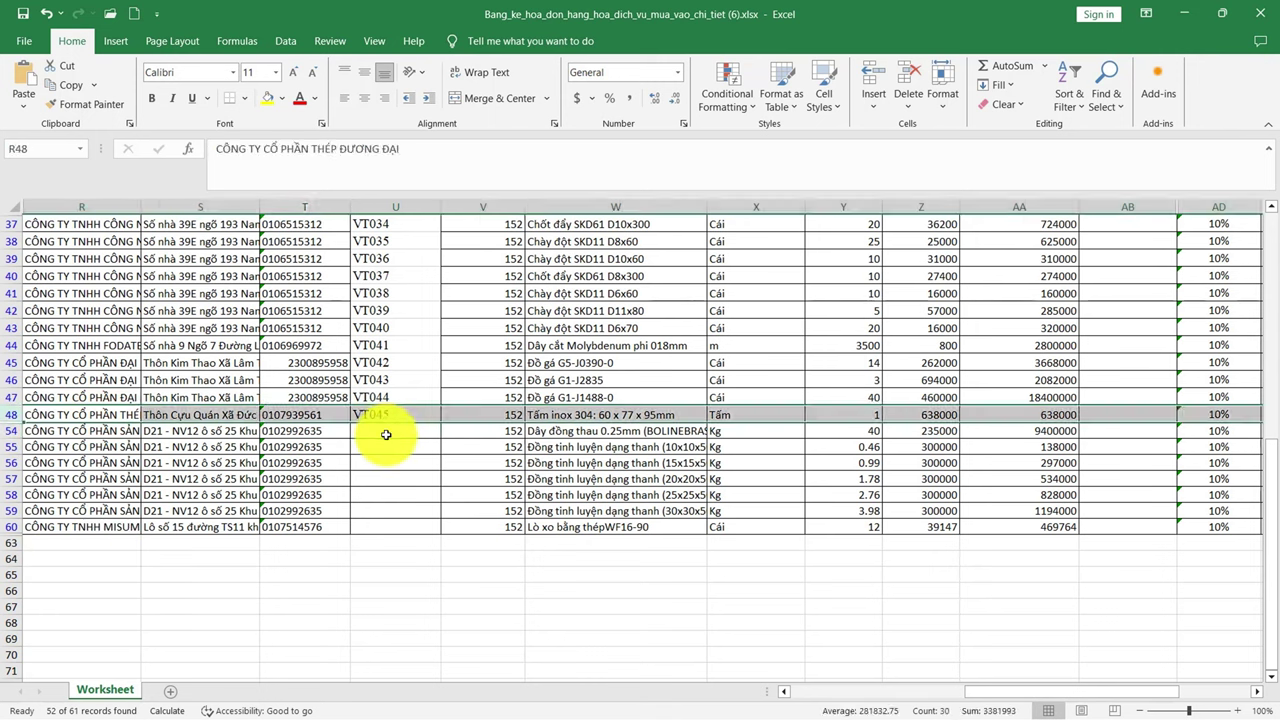
{"action": "left_click", "coordinate": [395, 433]}
{"action": "type", "text": "VT046 VT047 VT048 VT049 VT050 VT051 VT052"}
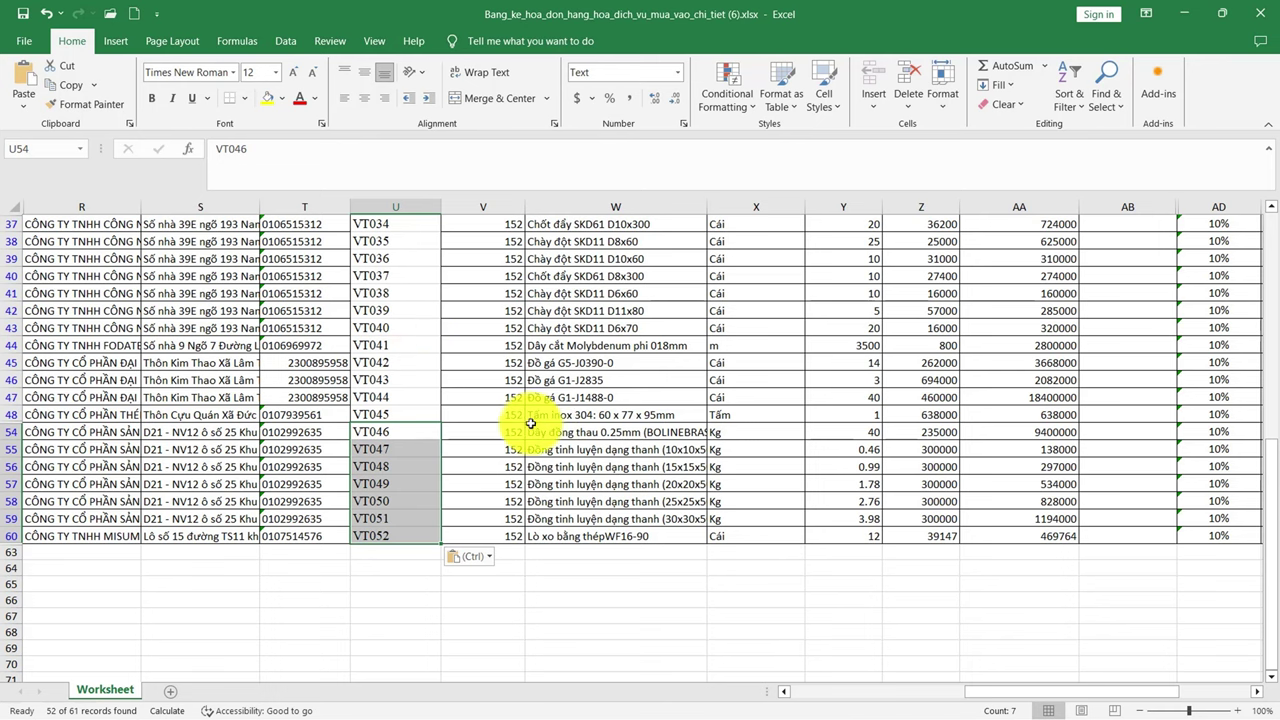
{"action": "scroll", "coordinate": [530, 423], "scroll_direction": "up", "scroll_amount": 12}
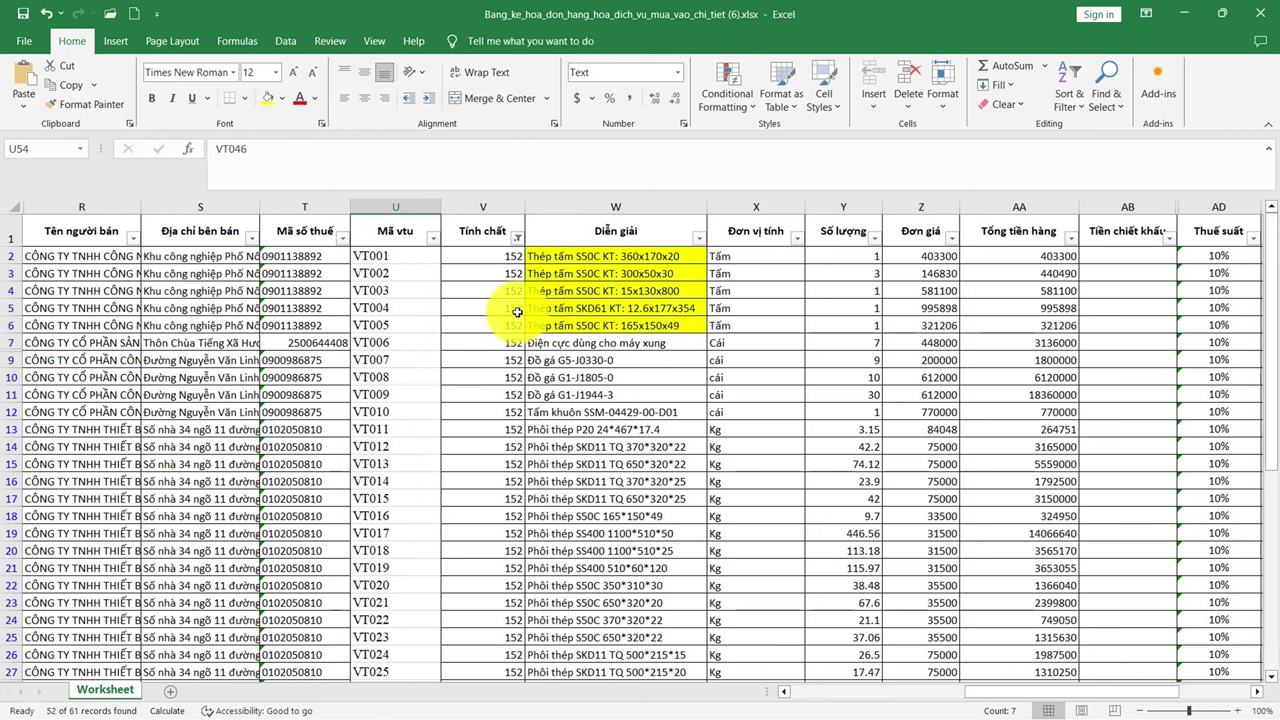
{"action": "key", "text": "ctrl+z"}
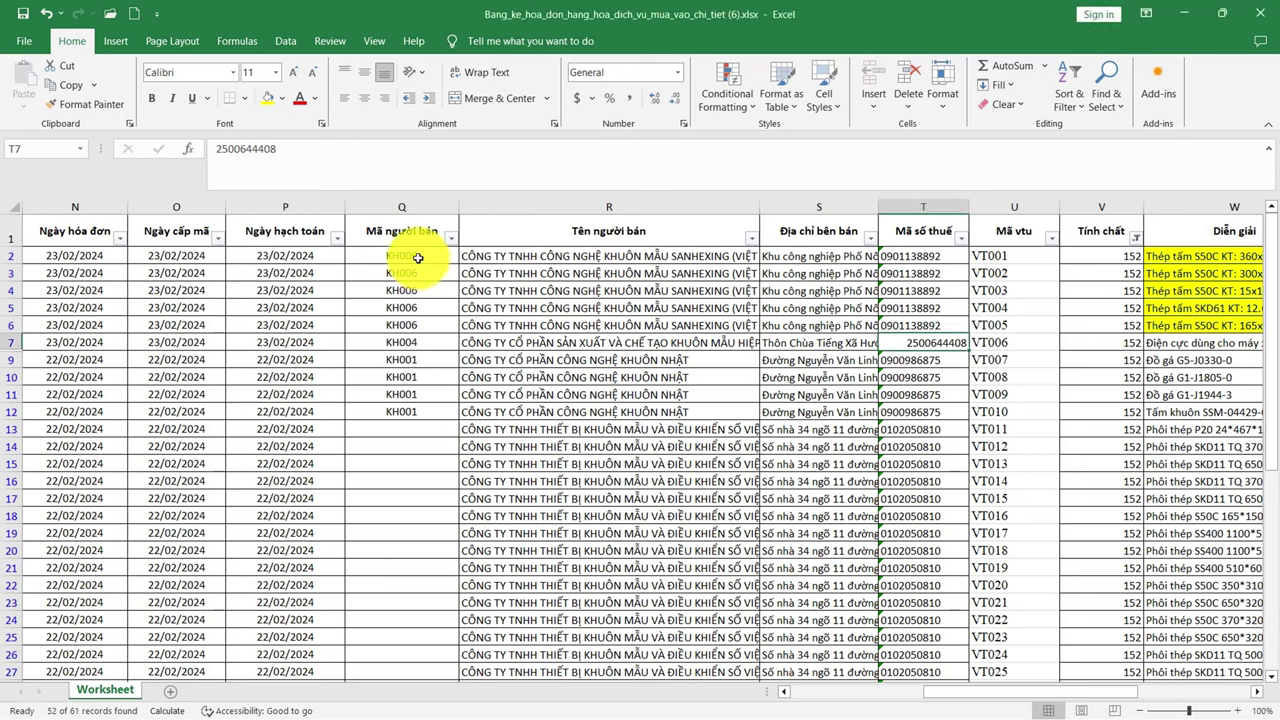
- Put =T2 in Q2 and fill it down column Q so each seller code becomes the row's tax code
{"action": "left_click", "coordinate": [401, 258]}
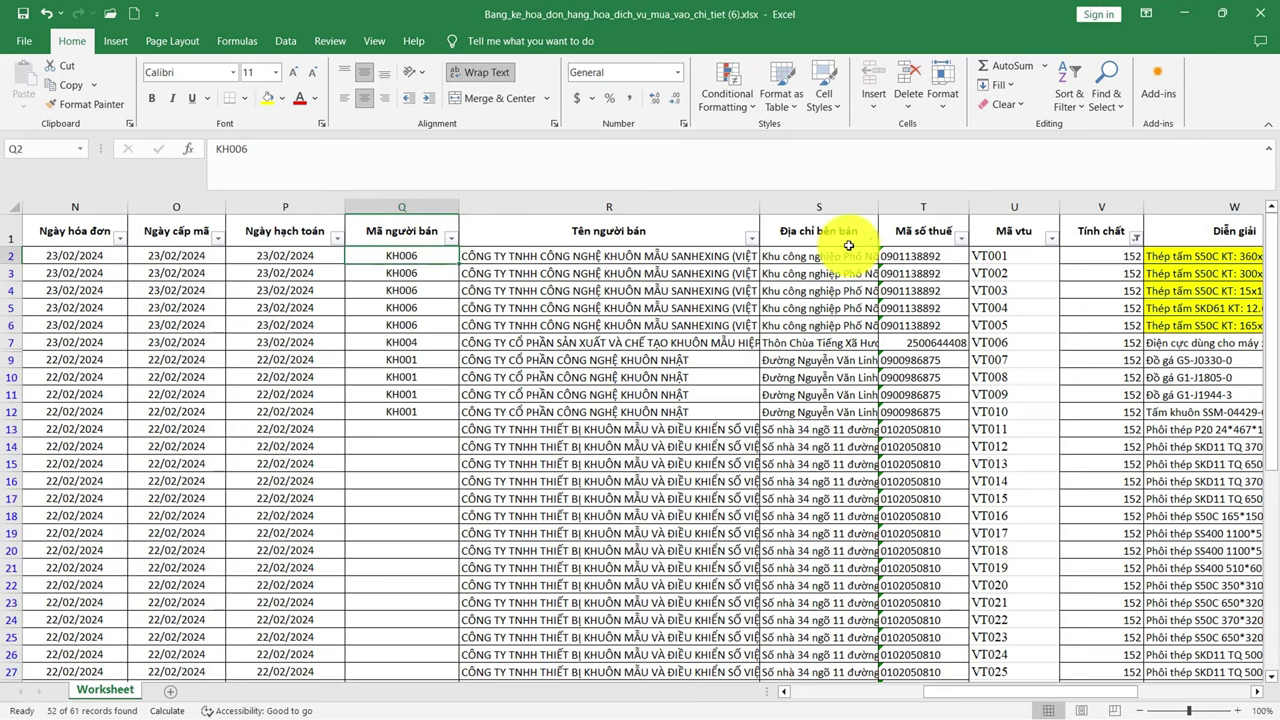
{"action": "type", "text": "="}
{"action": "left_click", "coordinate": [920, 256]}
{"action": "key", "text": "Return"}
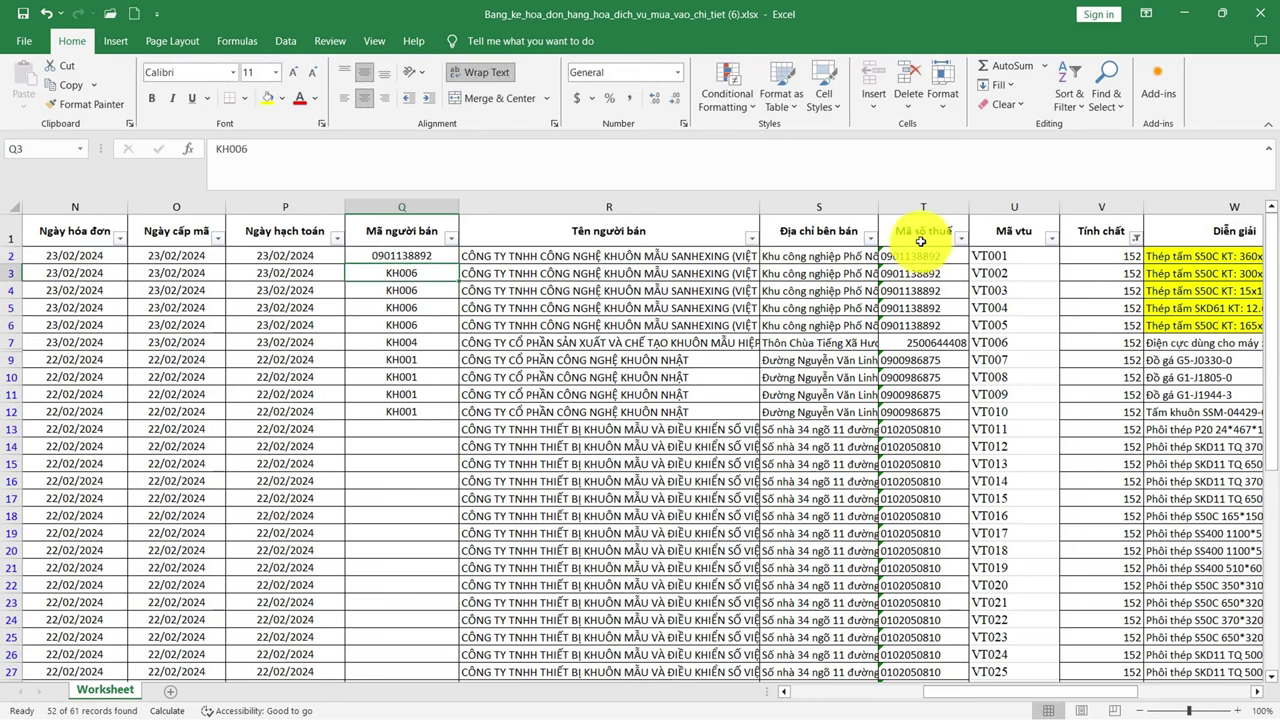
{"action": "left_click", "coordinate": [392, 255]}
{"action": "left_click_drag", "start_coordinate": [459, 264], "coordinate": [425, 651]}
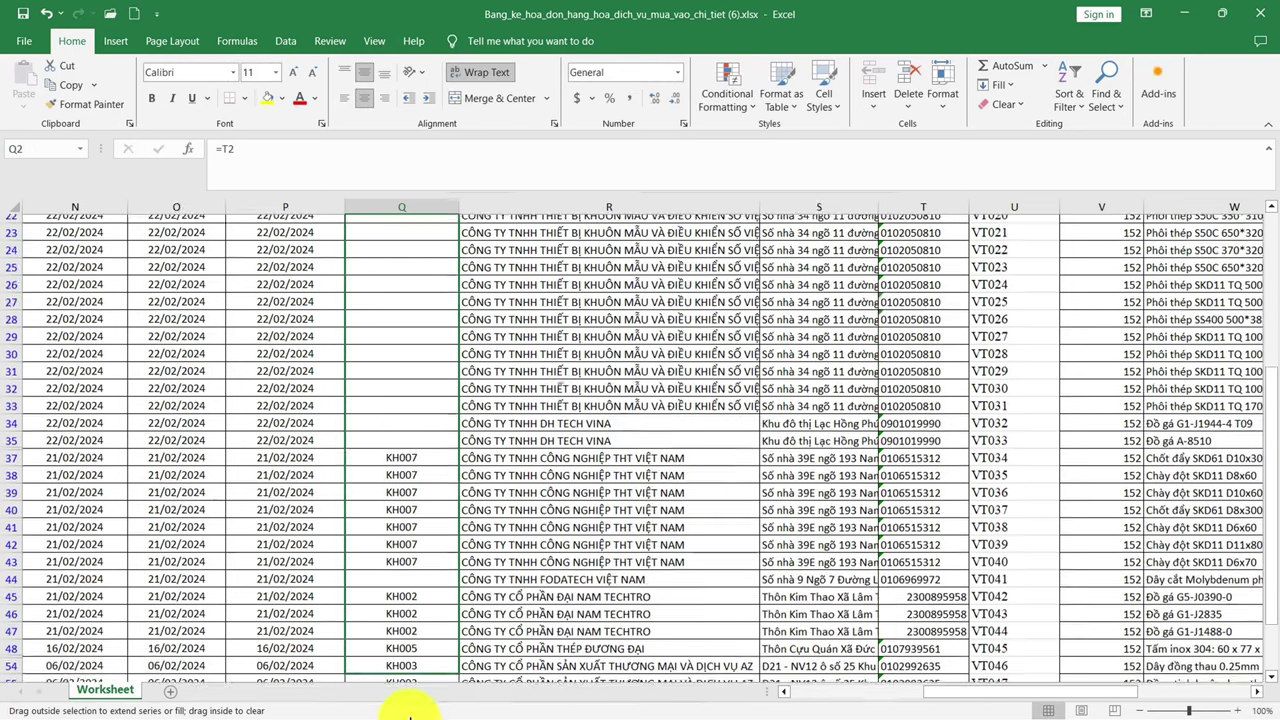
- Copy the seller code, name, address and tax-code columns Q2:T60
{"action": "scroll", "coordinate": [378, 249], "scroll_direction": "up", "scroll_amount": 9}
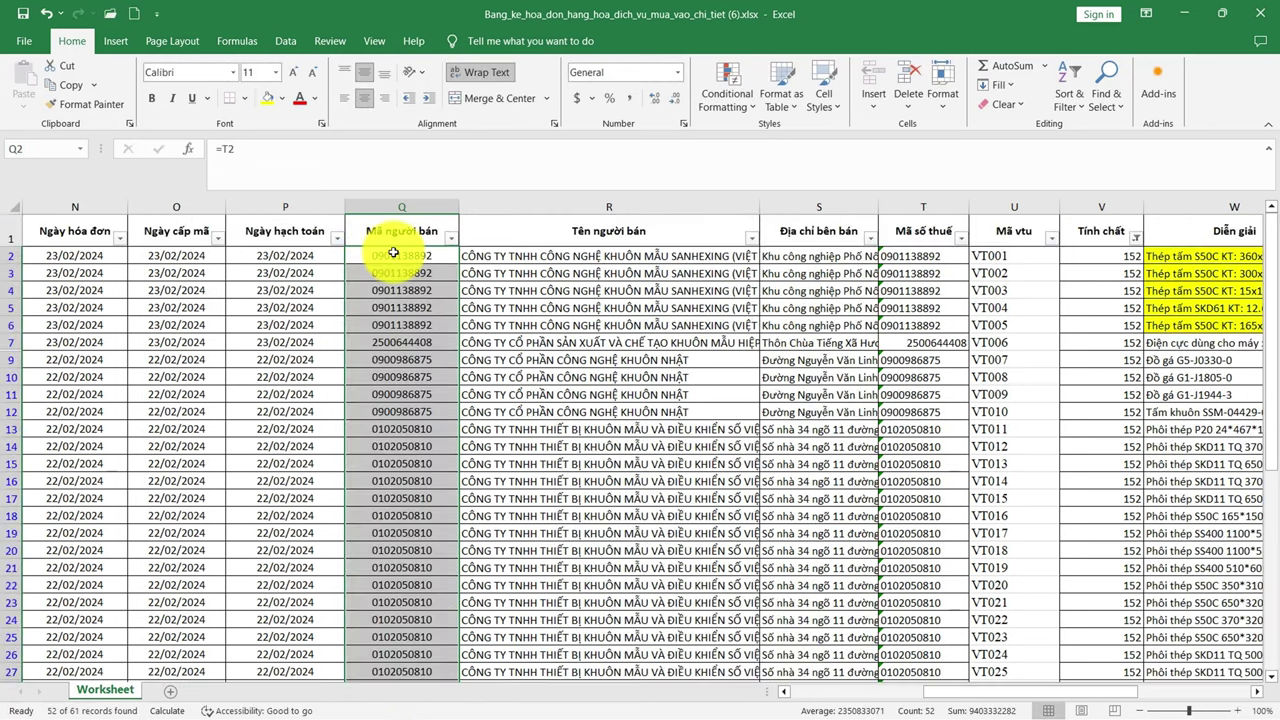
{"action": "left_click", "coordinate": [394, 255]}
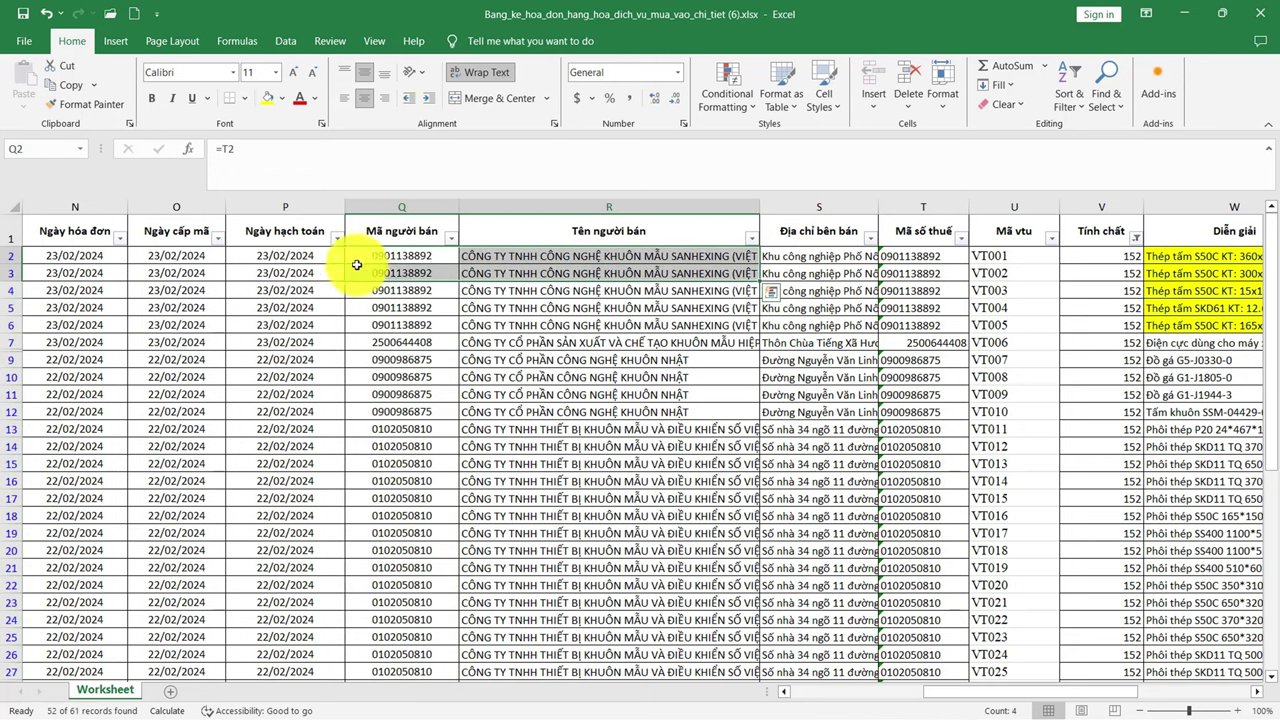
{"action": "mouse_move", "coordinate": [401, 257]}
{"action": "left_mouse_down"}
{"action": "mouse_move", "coordinate": [945, 716]}
{"action": "mouse_move", "coordinate": [943, 694]}
{"action": "left_mouse_up"}
{"action": "key", "text": "ctrl+c"}
- Paste the seller columns into A2 of a new Sheet1 and widen column A
{"action": "left_click", "coordinate": [170, 691]}
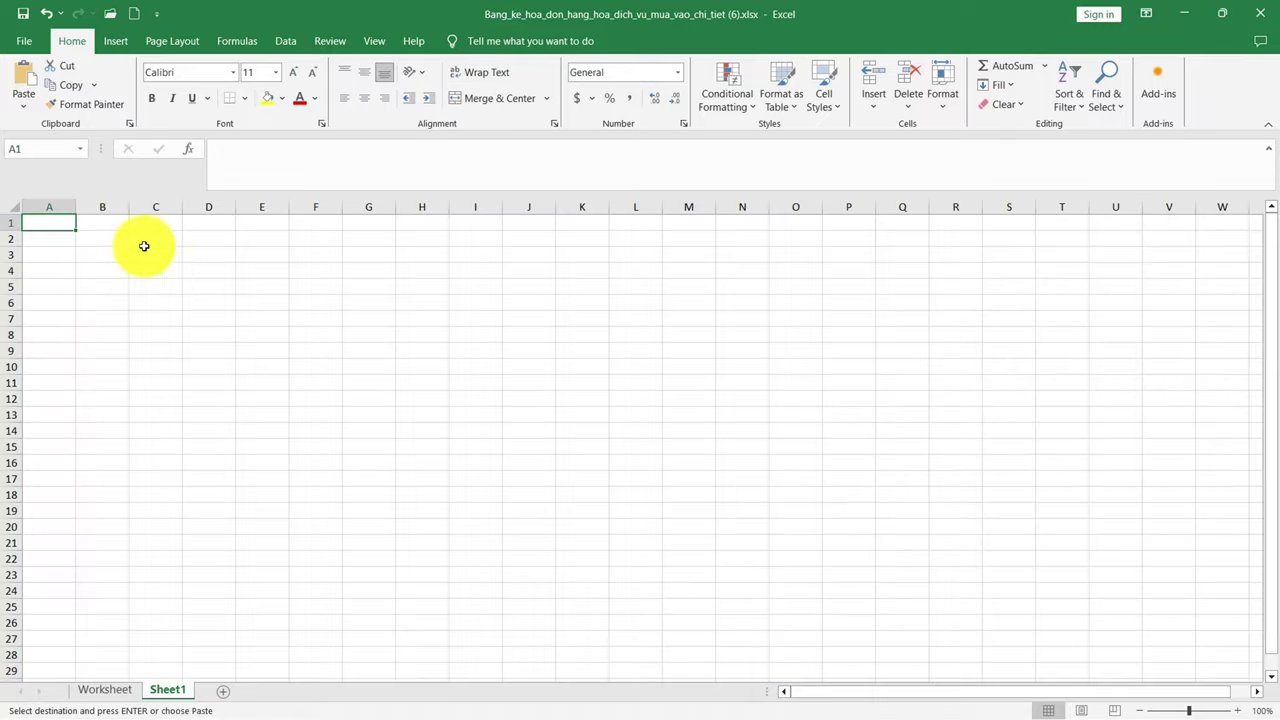
{"action": "left_click", "coordinate": [48, 254]}
{"action": "key", "text": "ctrl+v"}
{"action": "left_click", "coordinate": [59, 205]}
{"action": "left_click_drag", "start_coordinate": [70, 205], "coordinate": [171, 205]}
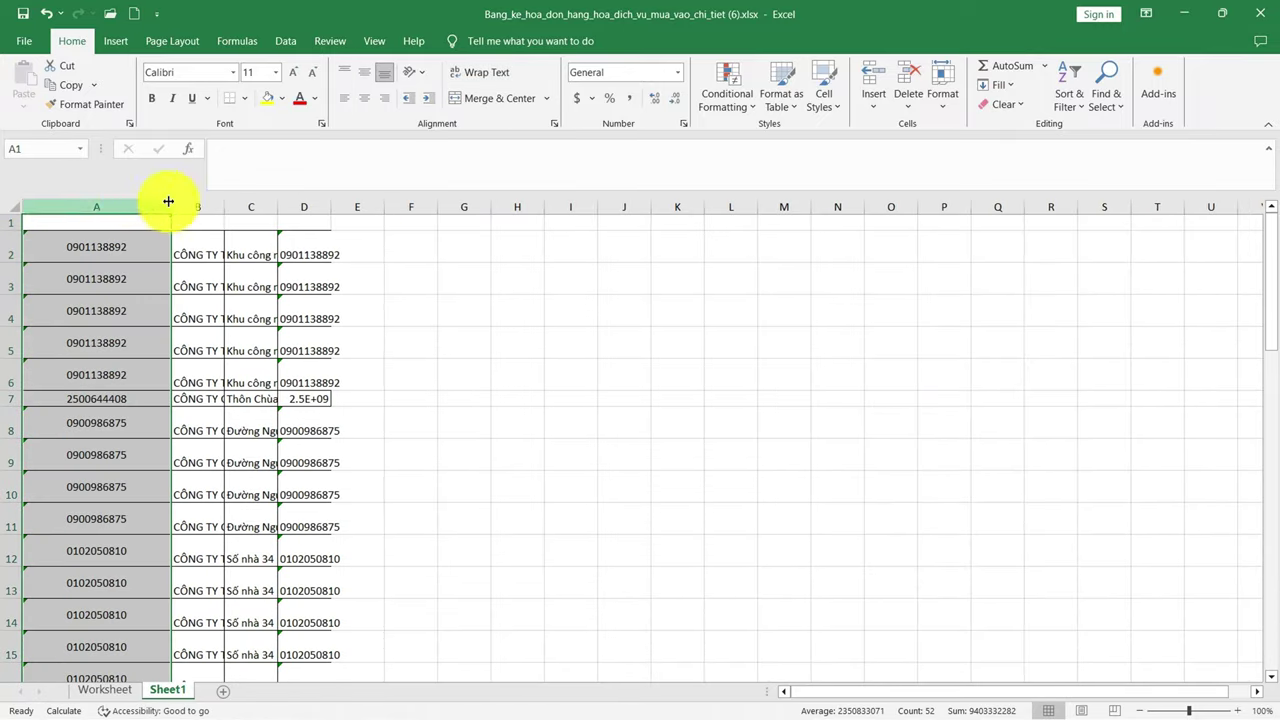
- Remove duplicate rows across all columns, leaving 11 unique suppliers
{"action": "left_click", "coordinate": [292, 41]}
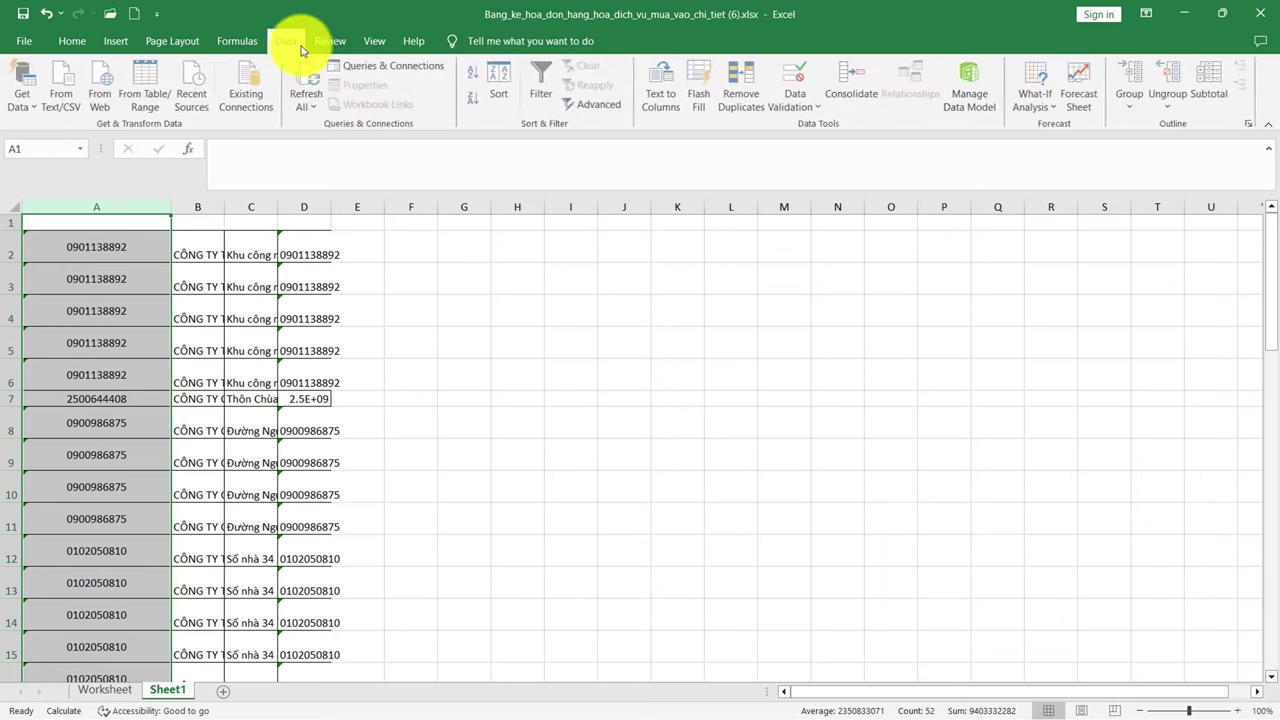
{"action": "left_click", "coordinate": [745, 100]}
{"action": "left_click", "coordinate": [678, 493]}
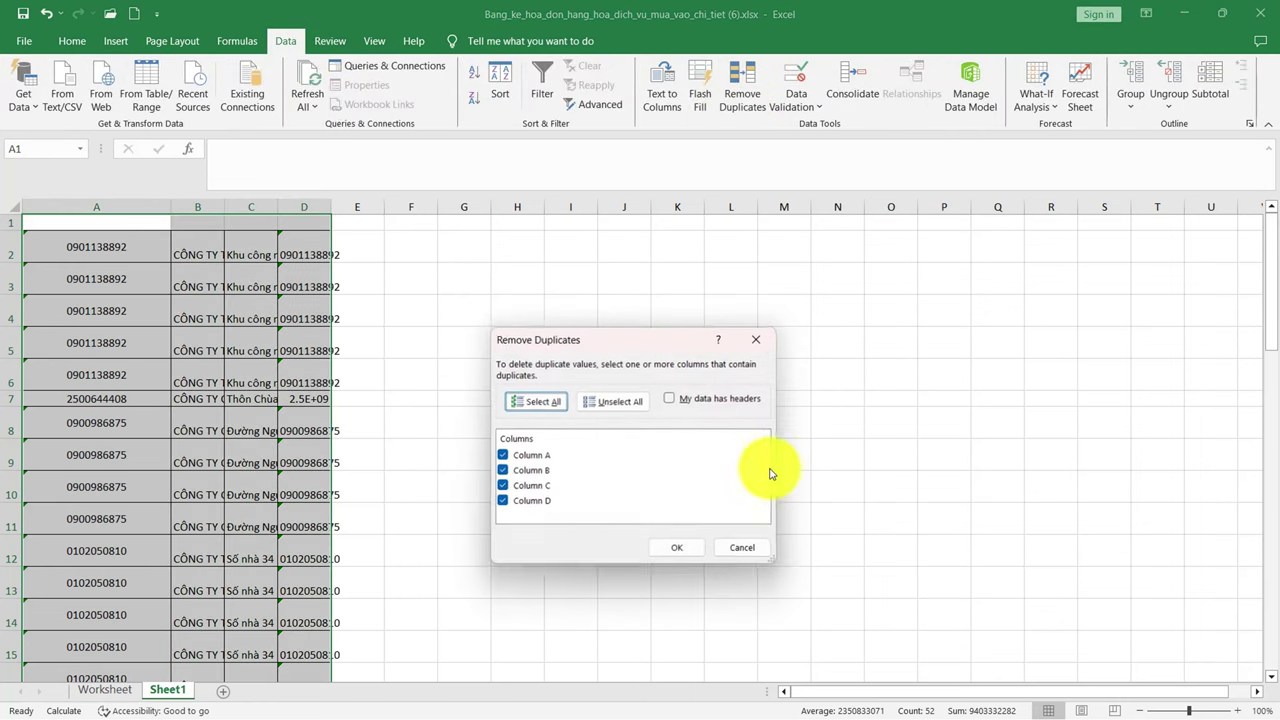
{"action": "left_click", "coordinate": [675, 548]}
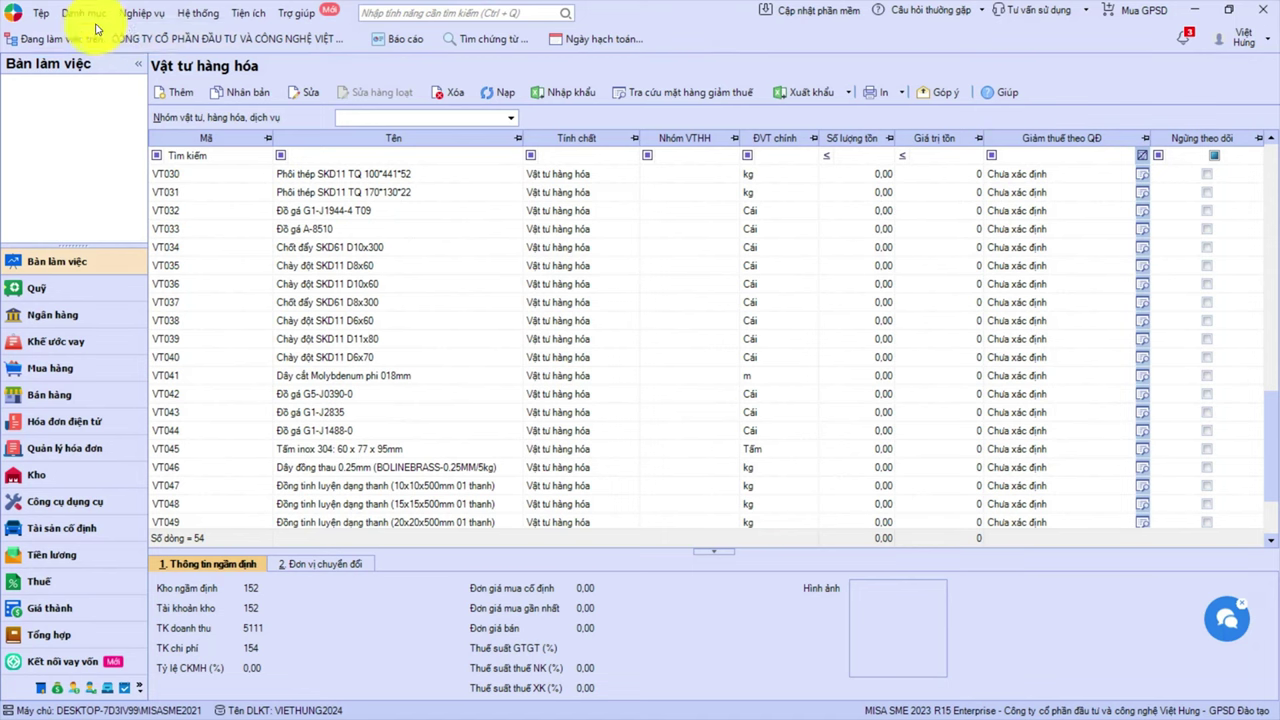
- Add supplier NCC00001 named ABC from Danh mục > Đối tượng > Nhà cung cấp and save it
{"action": "left_click", "coordinate": [88, 14]}
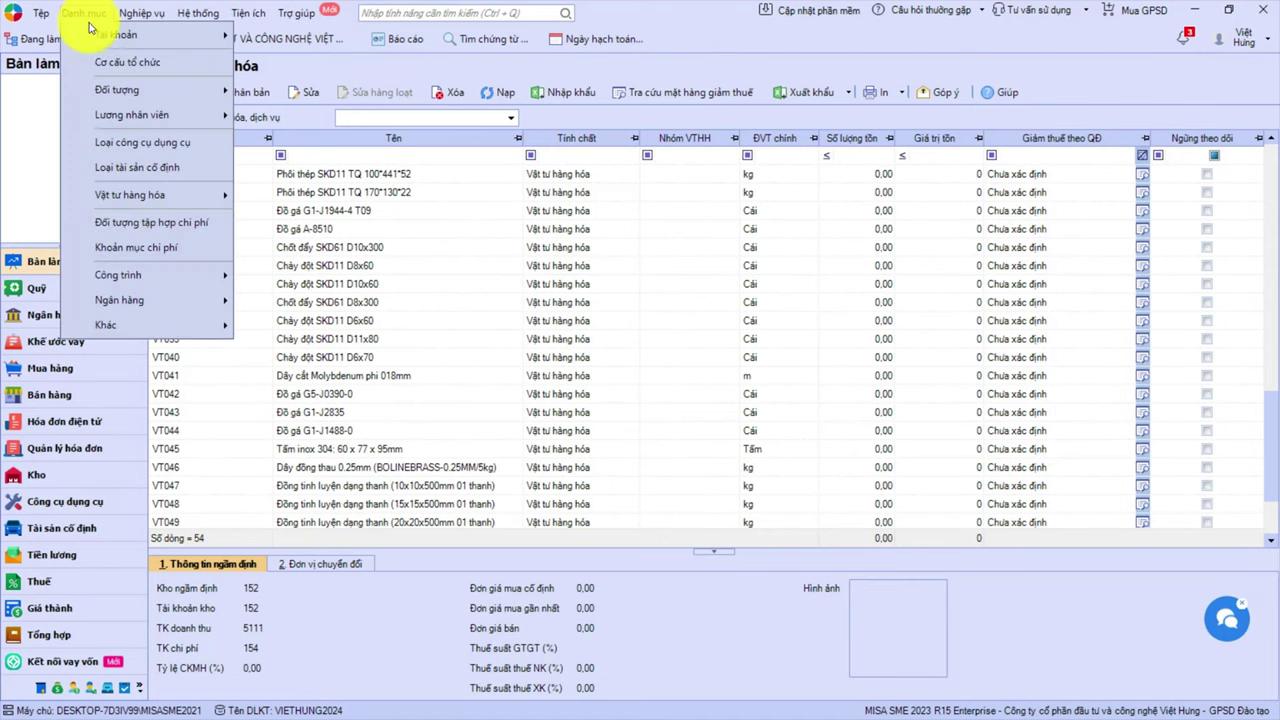
{"action": "mouse_move", "coordinate": [108, 92]}
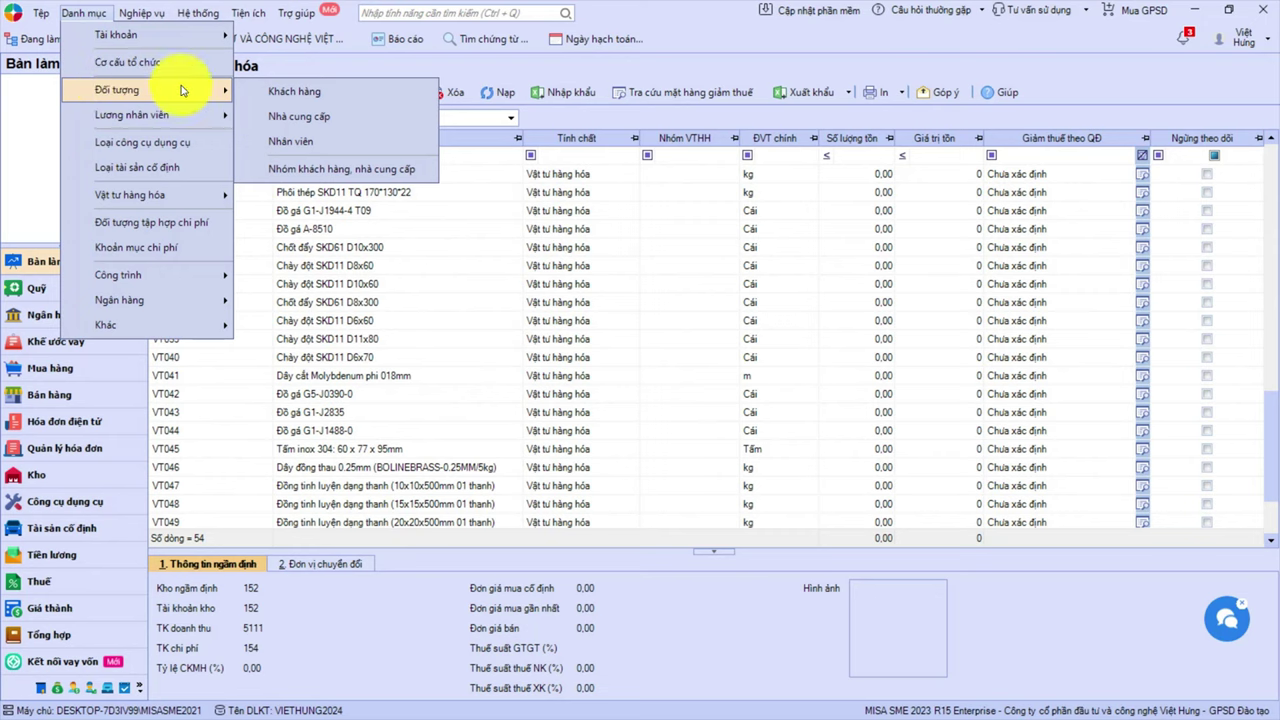
{"action": "left_click", "coordinate": [283, 119]}
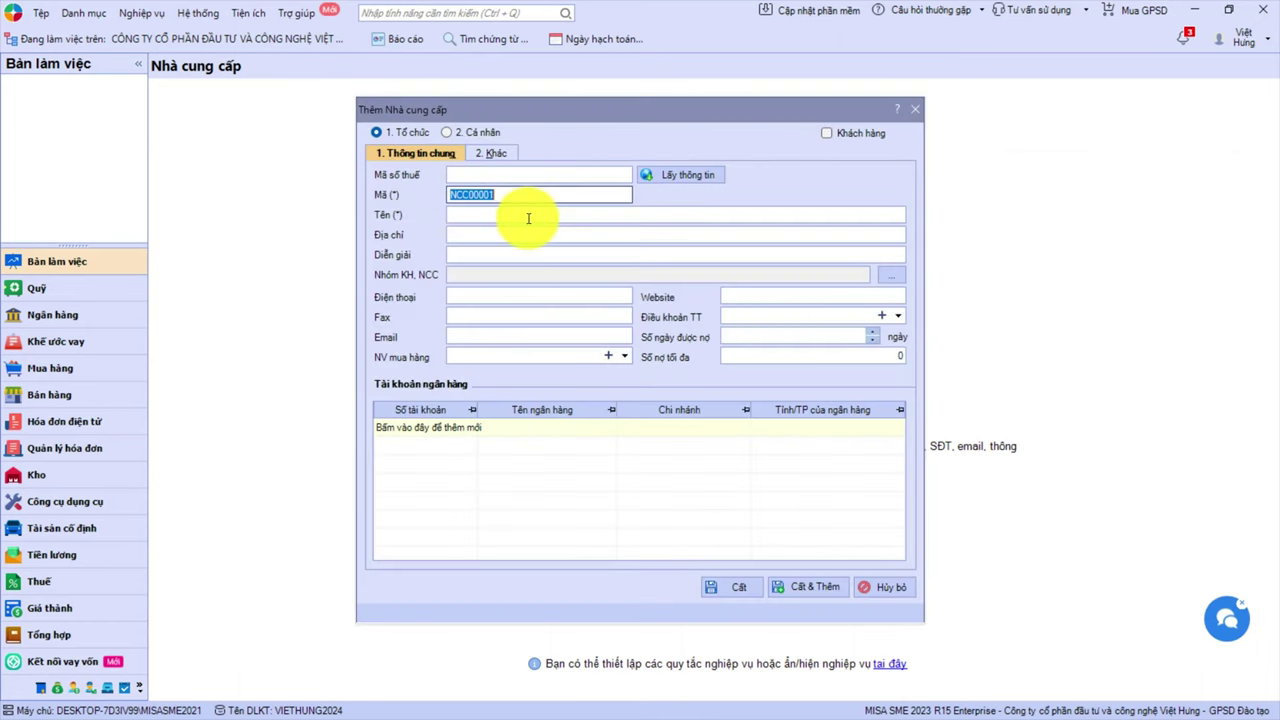
{"action": "left_click", "coordinate": [490, 216]}
{"action": "type", "text": "ABC"}
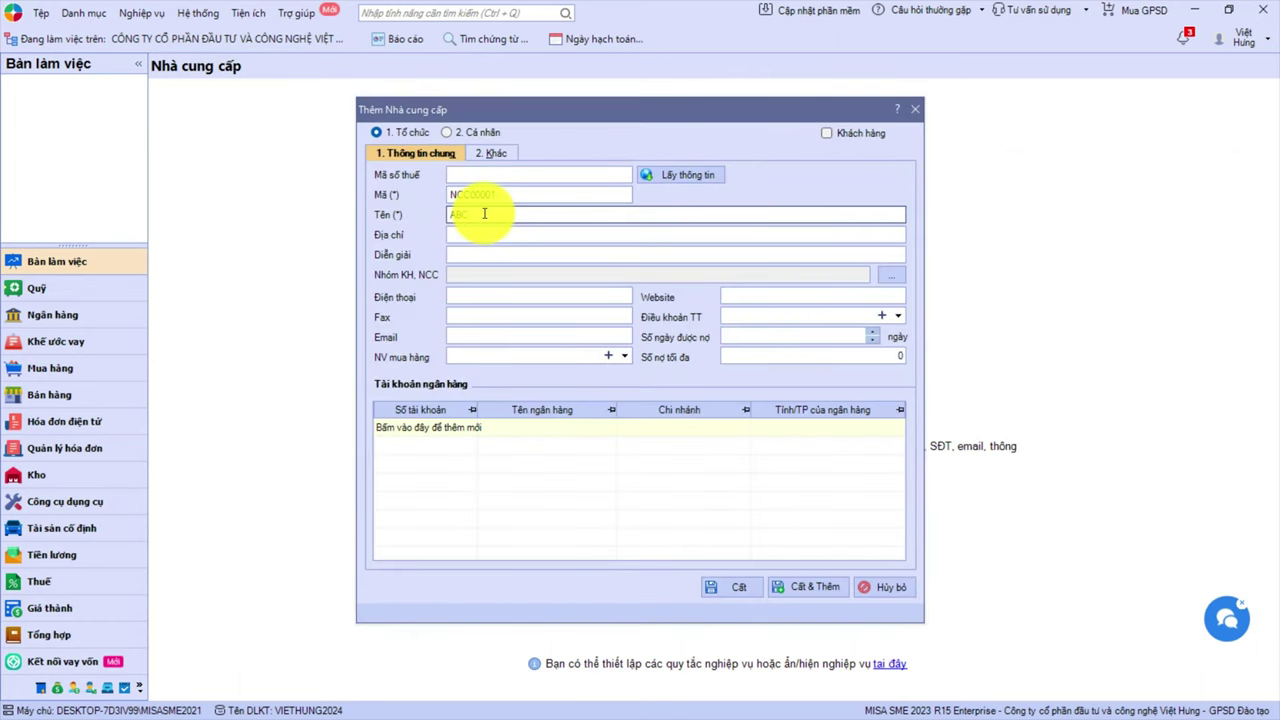
{"action": "left_click", "coordinate": [732, 586]}
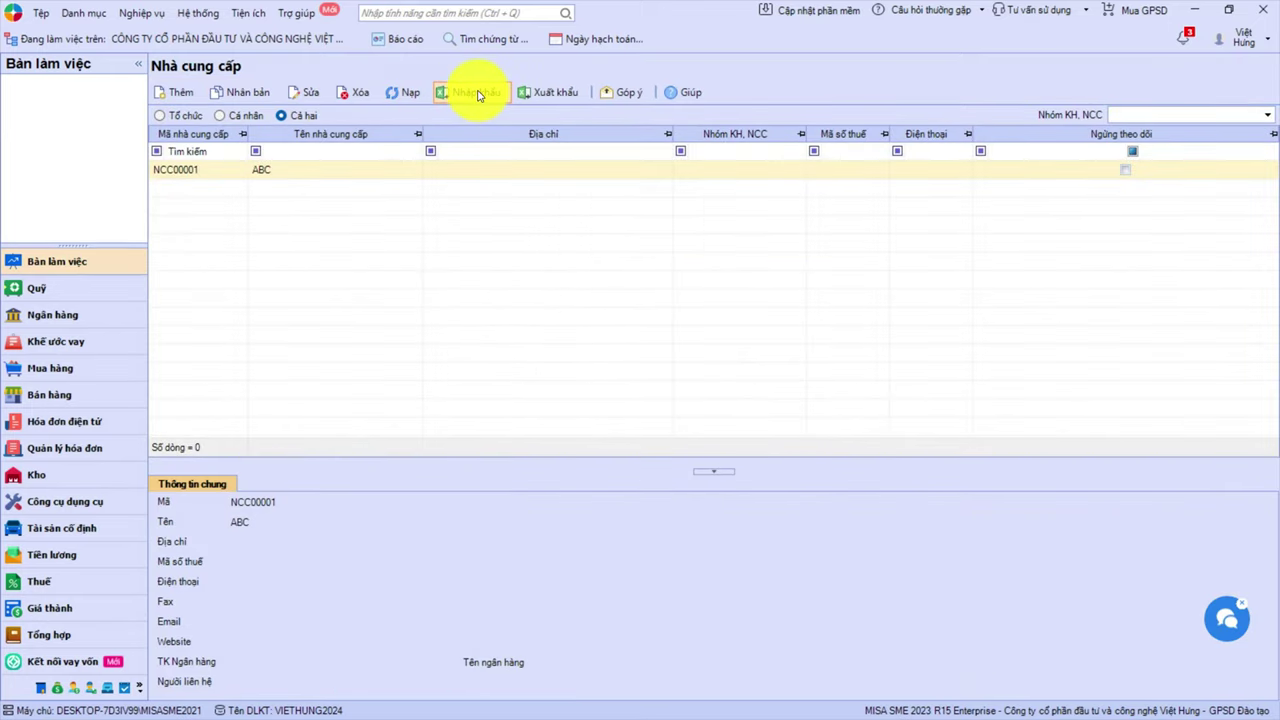
- Copy the 11 supplier rows A2:D12 from Sheet1
{"action": "left_click", "coordinate": [479, 93]}
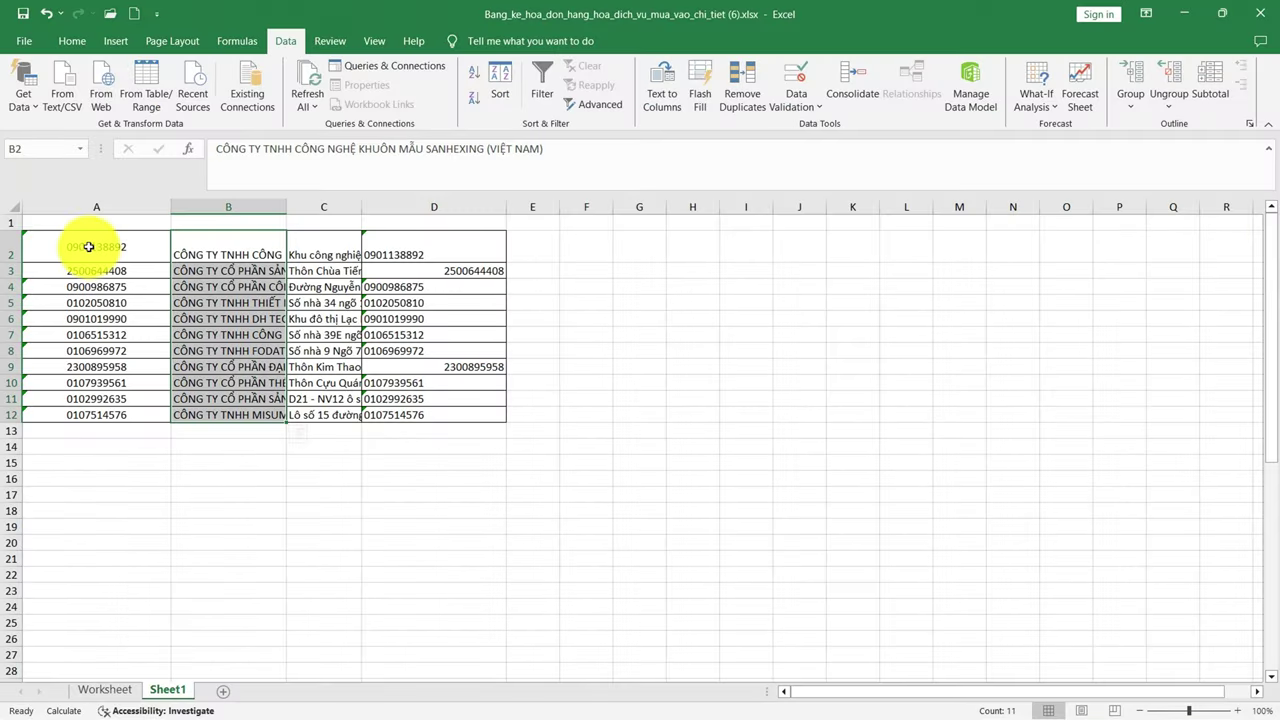
{"action": "left_click", "coordinate": [91, 243]}
{"action": "mouse_move", "coordinate": [91, 243]}
{"action": "left_mouse_down"}
{"action": "mouse_move", "coordinate": [306, 252]}
{"action": "mouse_move", "coordinate": [423, 417]}
{"action": "left_mouse_up"}
{"action": "key", "text": "ctrl+c"}
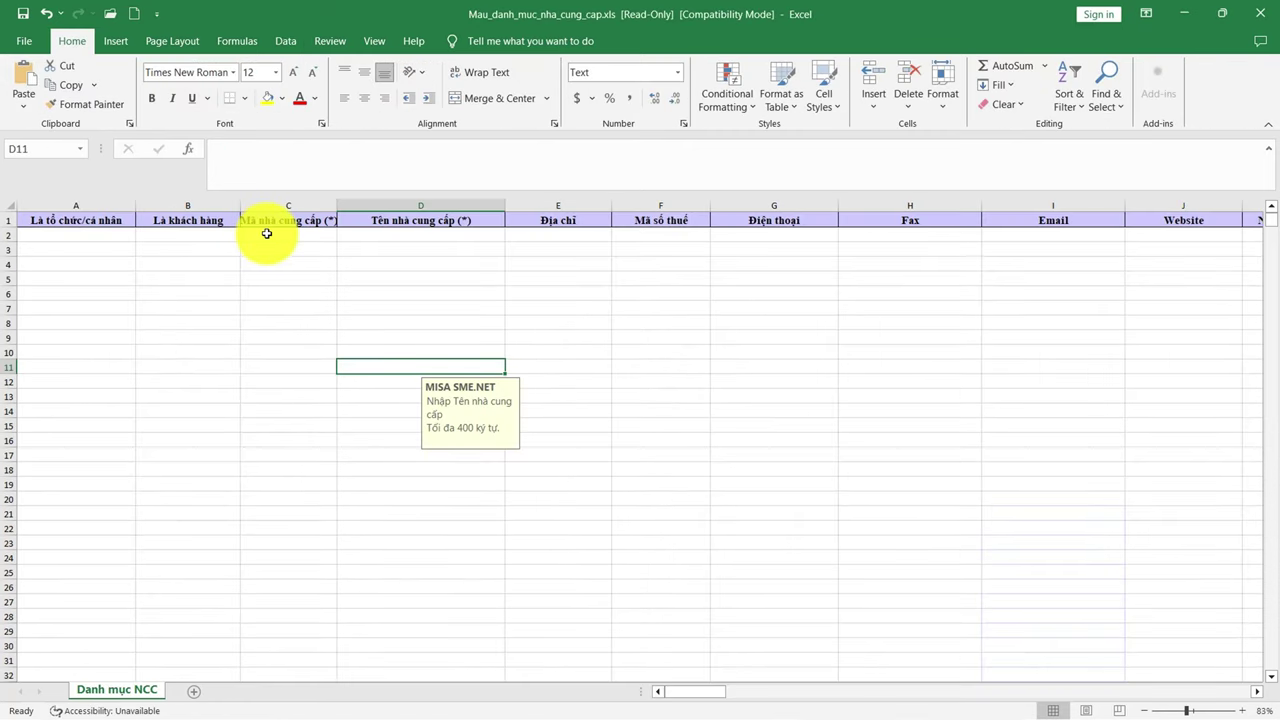
- Paste the suppliers at C2 in Mau_danh_muc_nha_cung_cap.xls and save it under a new name
{"action": "left_click", "coordinate": [267, 233]}
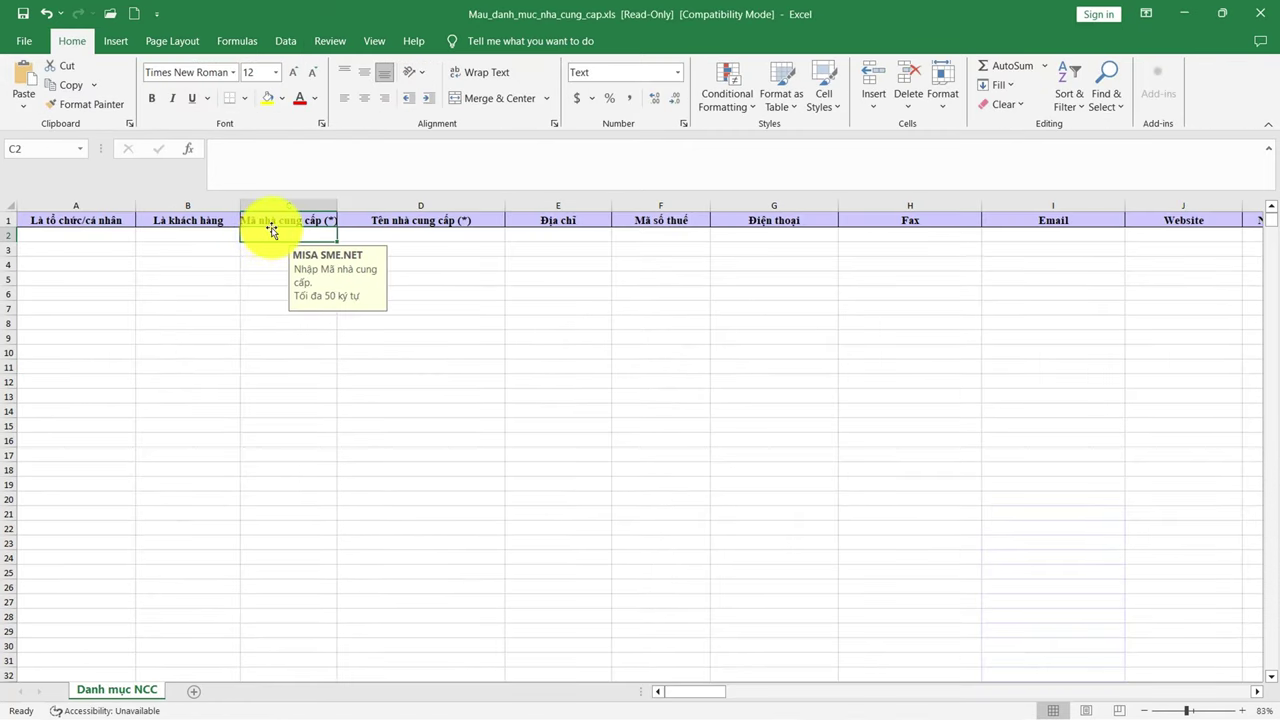
{"action": "key", "text": "ctrl+v"}
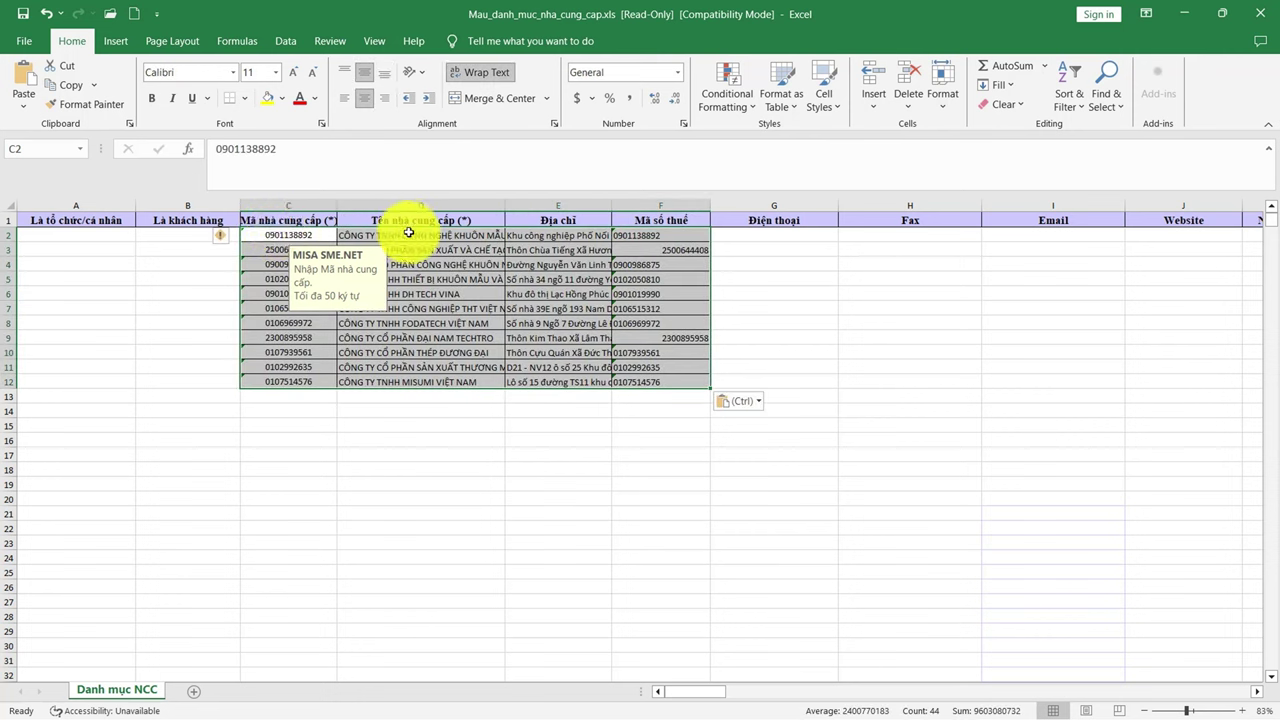
{"action": "left_click", "coordinate": [470, 236]}
{"action": "left_click", "coordinate": [557, 248]}
{"action": "left_click", "coordinate": [648, 240]}
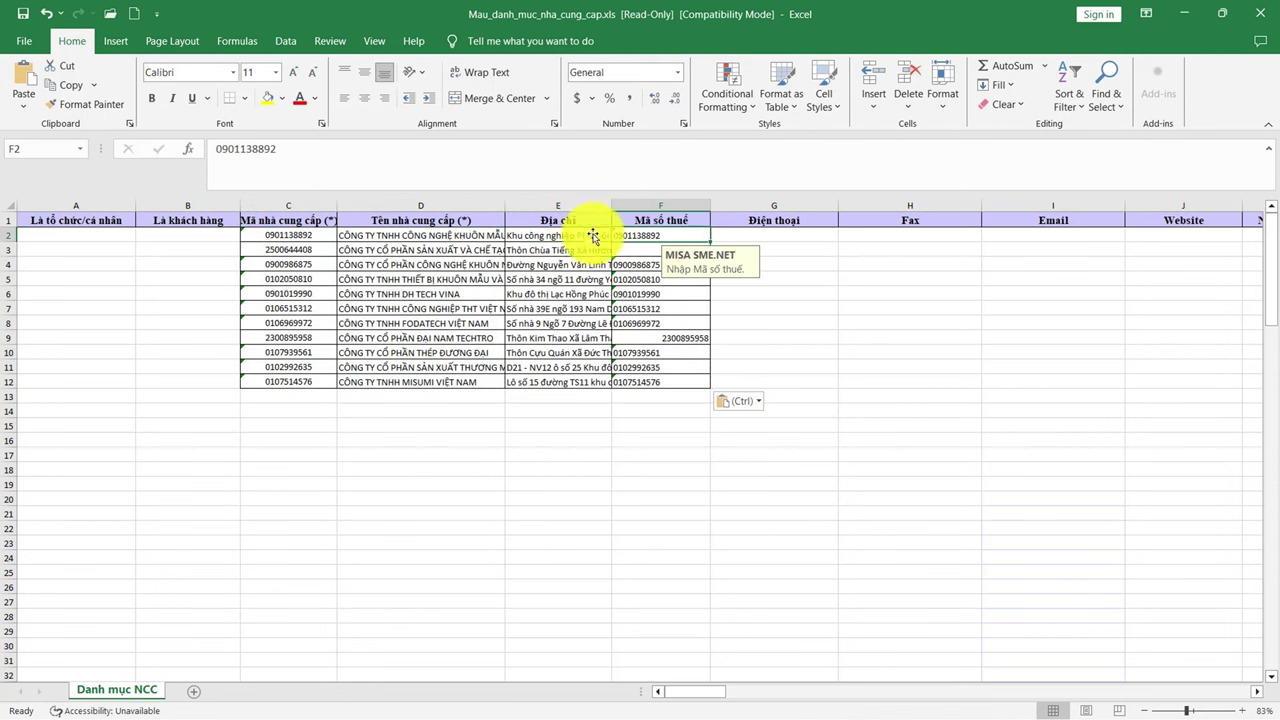
{"action": "left_click", "coordinate": [26, 42]}
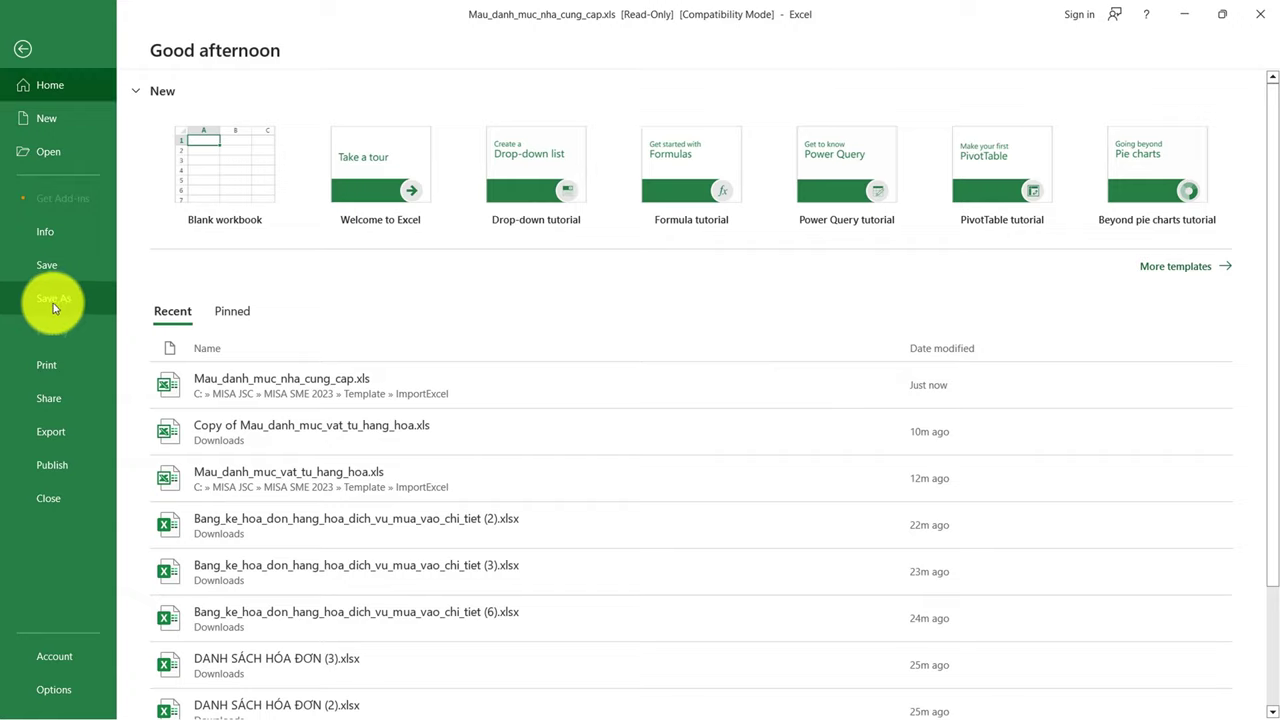
{"action": "left_click", "coordinate": [54, 300]}
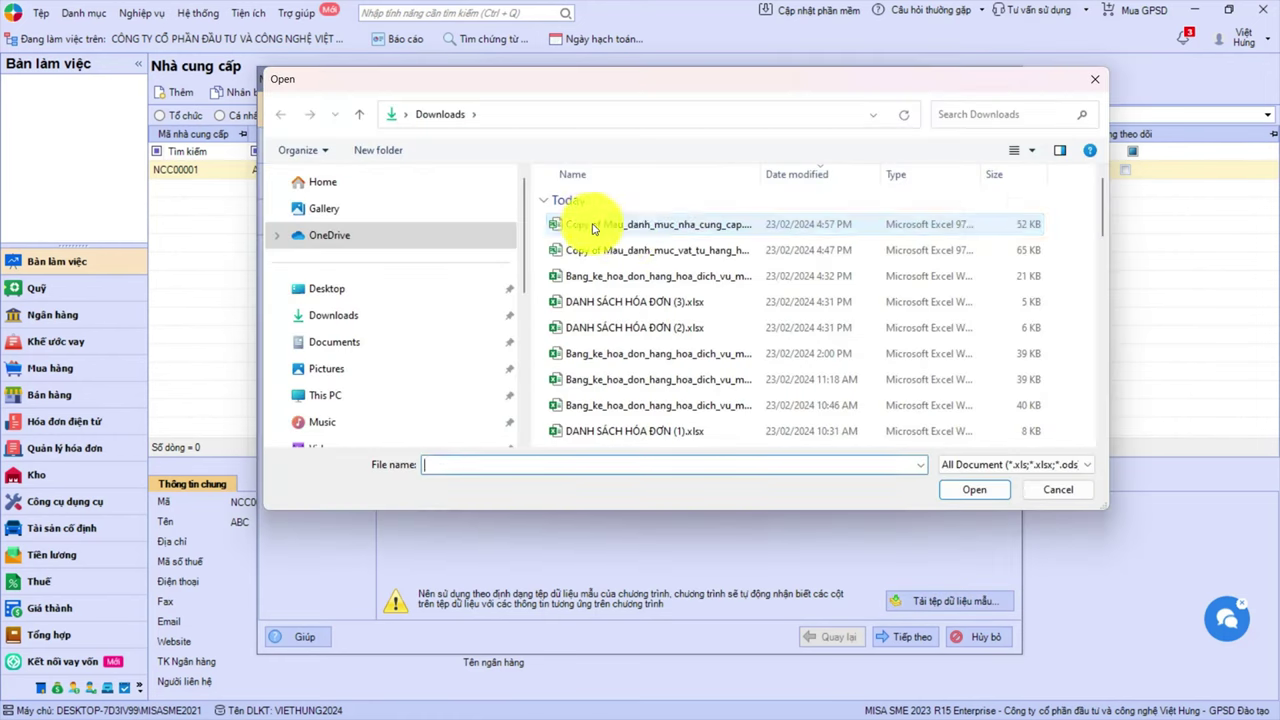
- Import the filled supplier template, matching columns and loading the valid supplier rows
{"action": "left_click", "coordinate": [594, 223]}
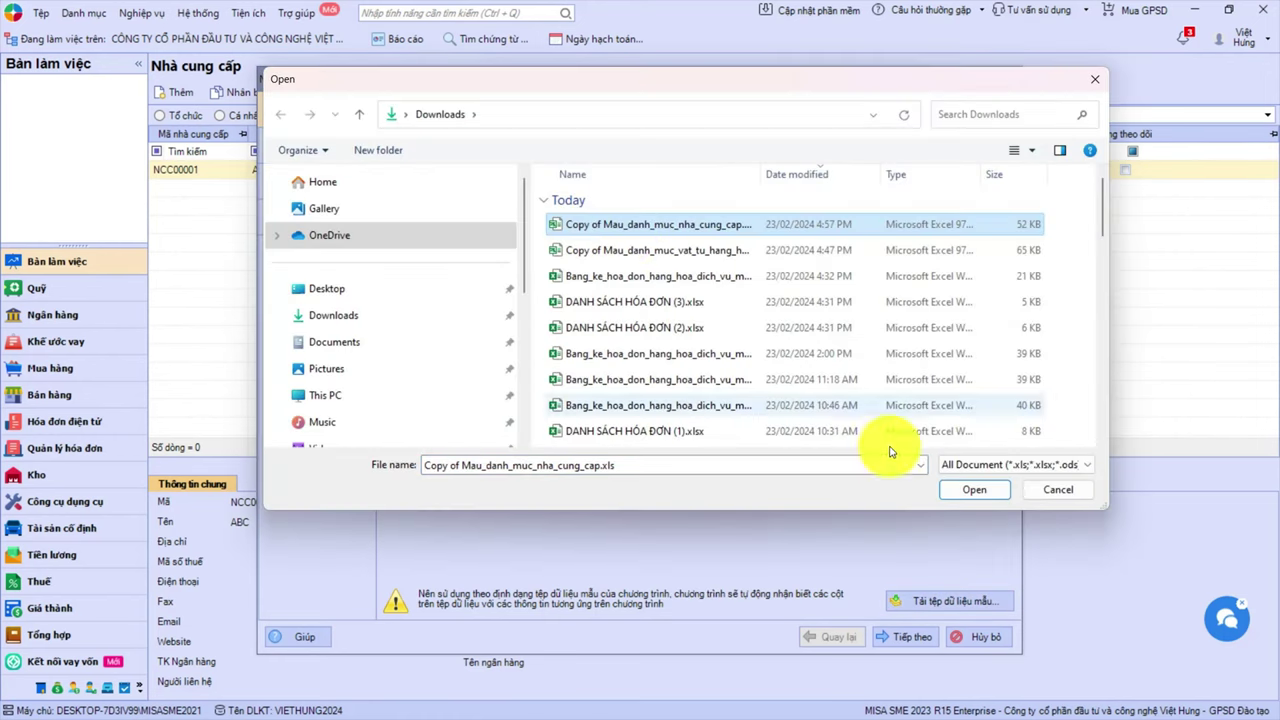
{"action": "left_click", "coordinate": [977, 491]}
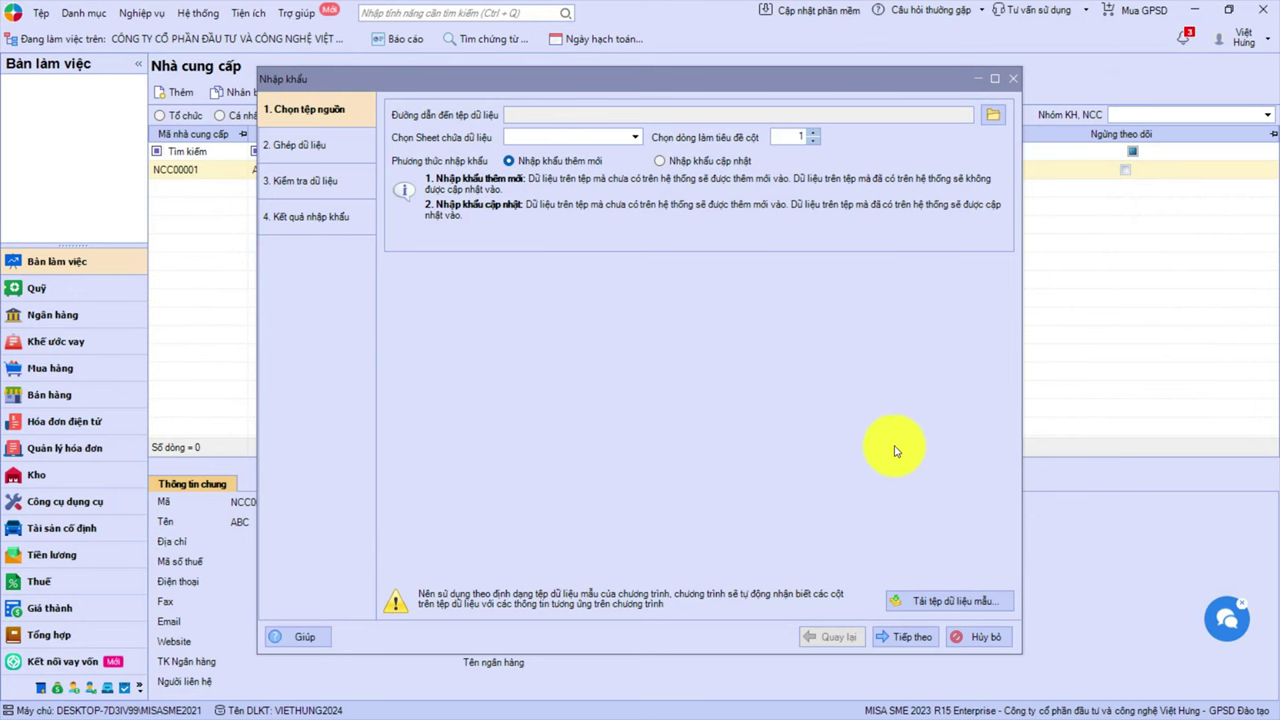
{"action": "left_click", "coordinate": [905, 636]}
{"action": "left_click", "coordinate": [905, 636]}
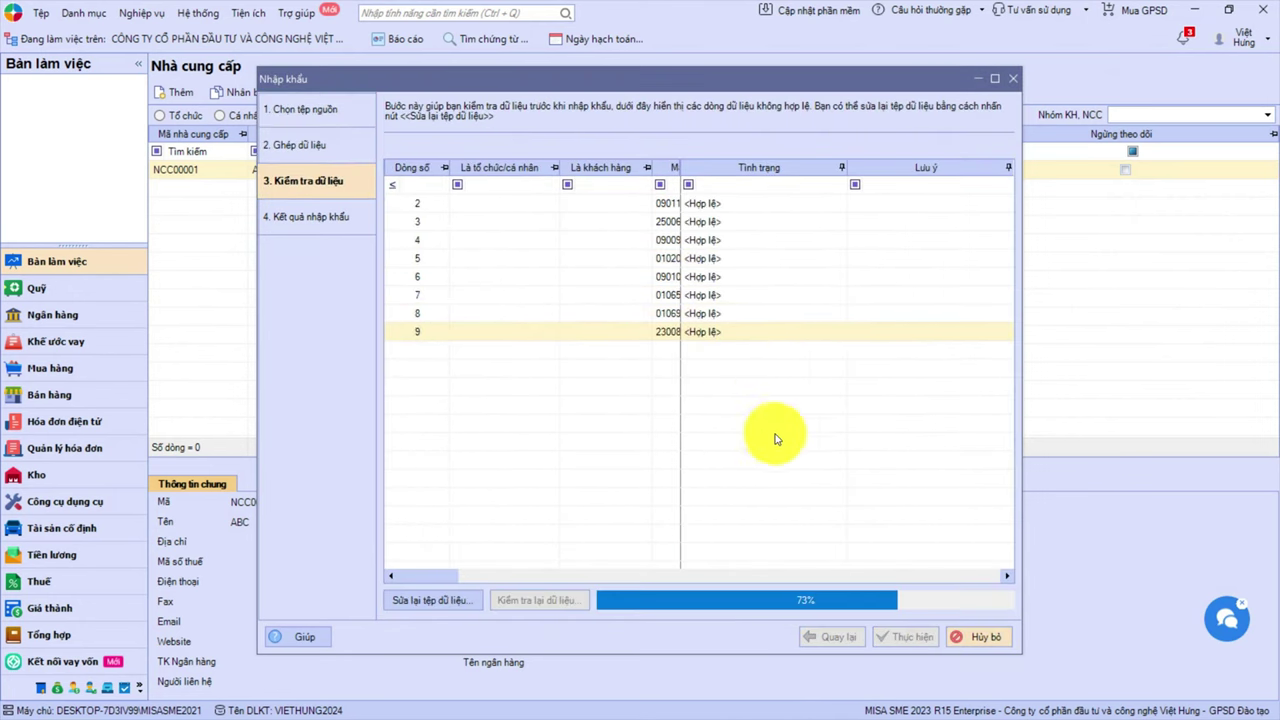
{"action": "left_click", "coordinate": [900, 636]}
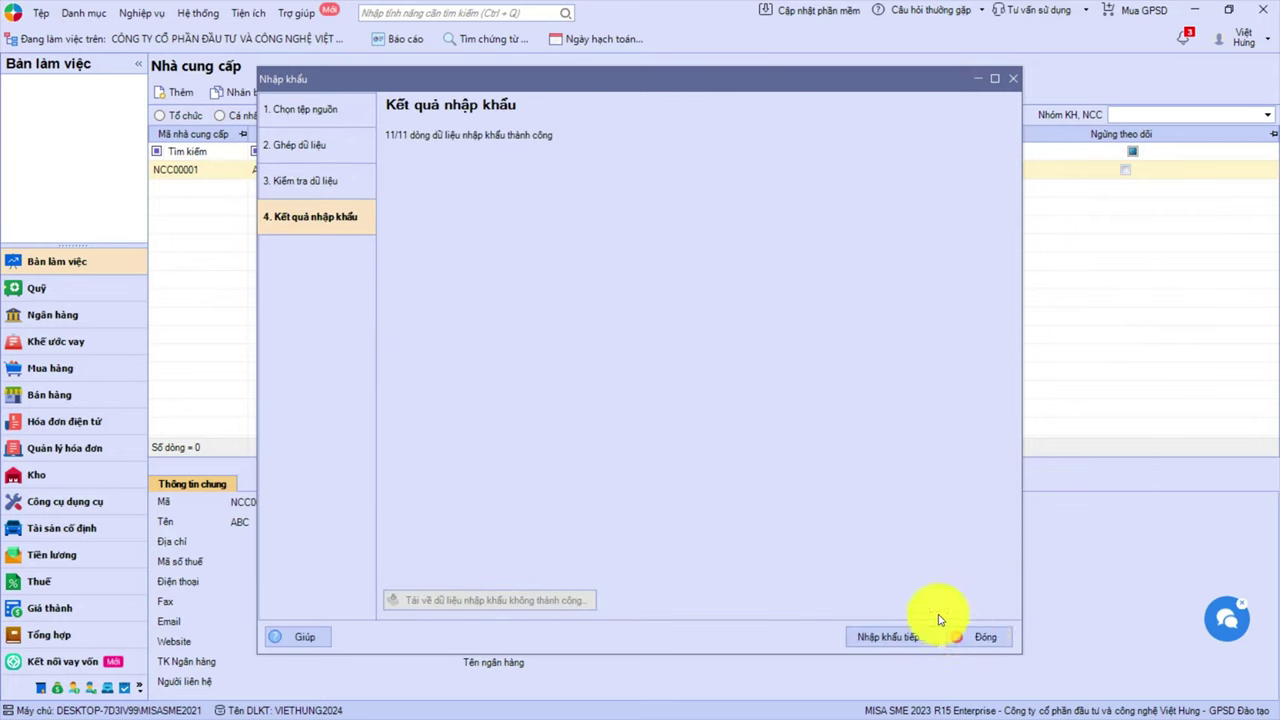
{"action": "left_click", "coordinate": [940, 620]}
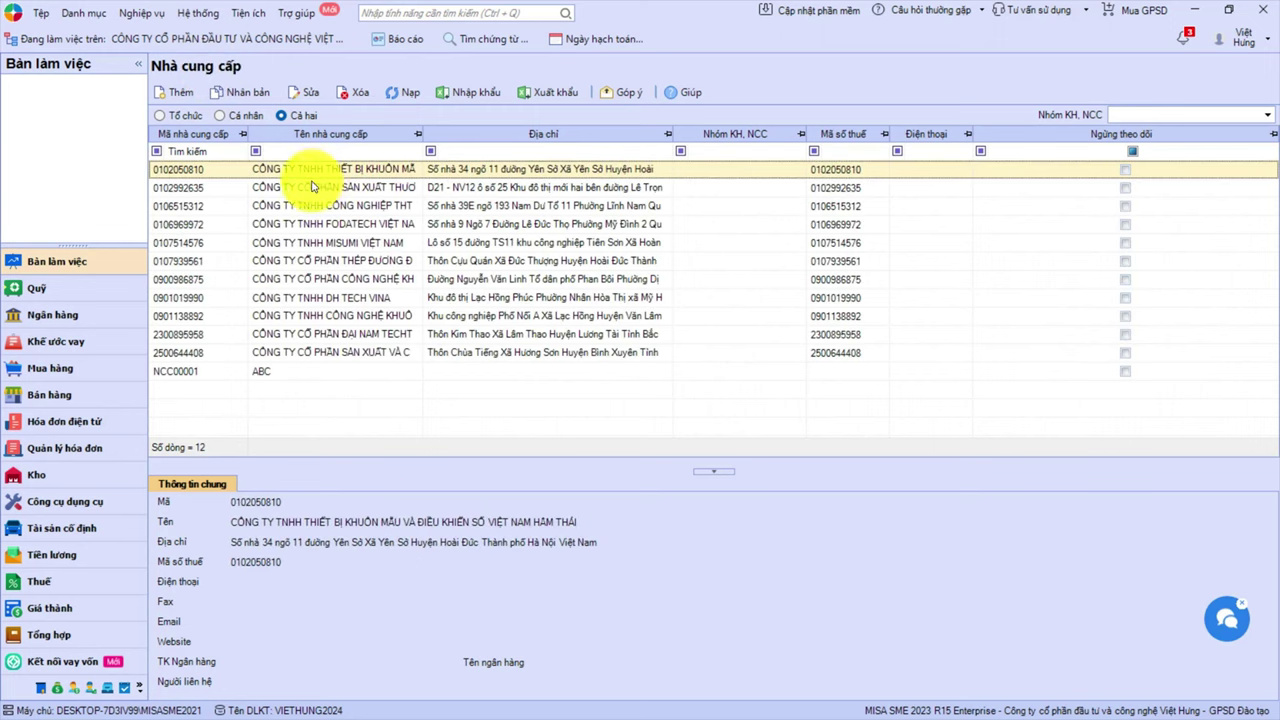
- Delete the placeholder supplier NCC00001 (ABC) from the Nhà cung cấp list
{"action": "left_click", "coordinate": [310, 187]}
{"action": "left_click", "coordinate": [317, 336]}
{"action": "left_click", "coordinate": [300, 371]}
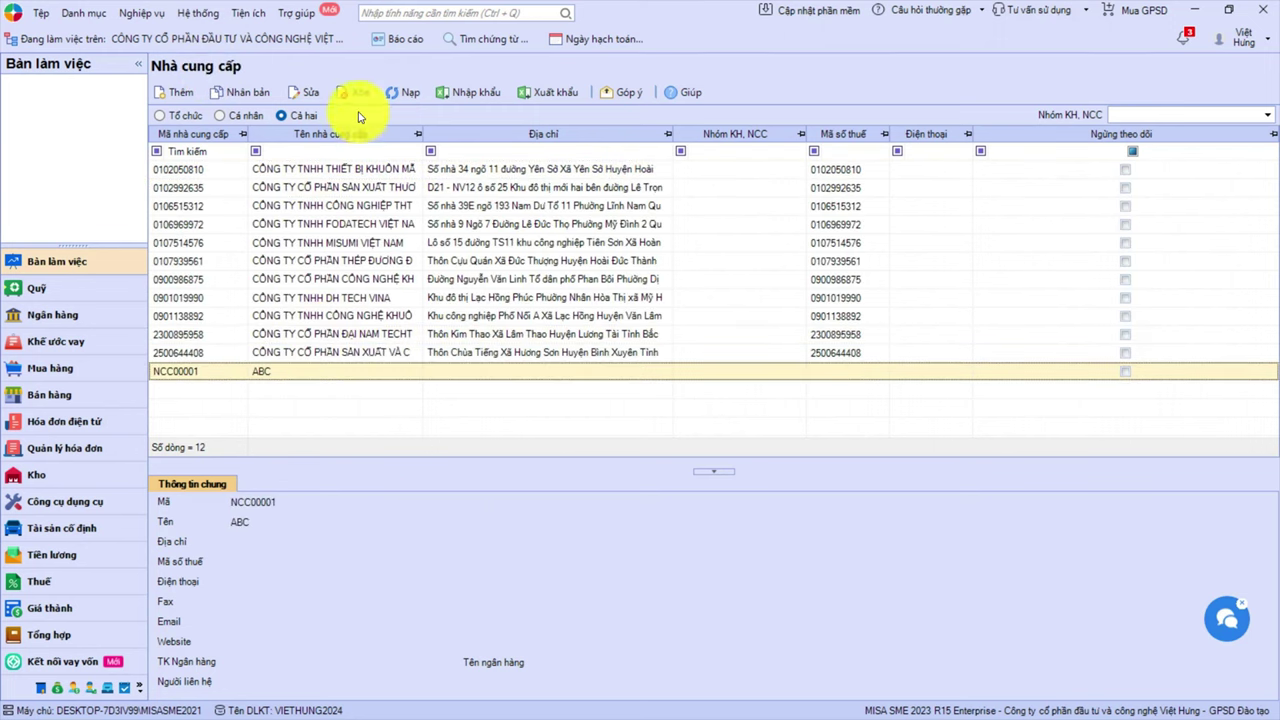
{"action": "left_click", "coordinate": [352, 96]}
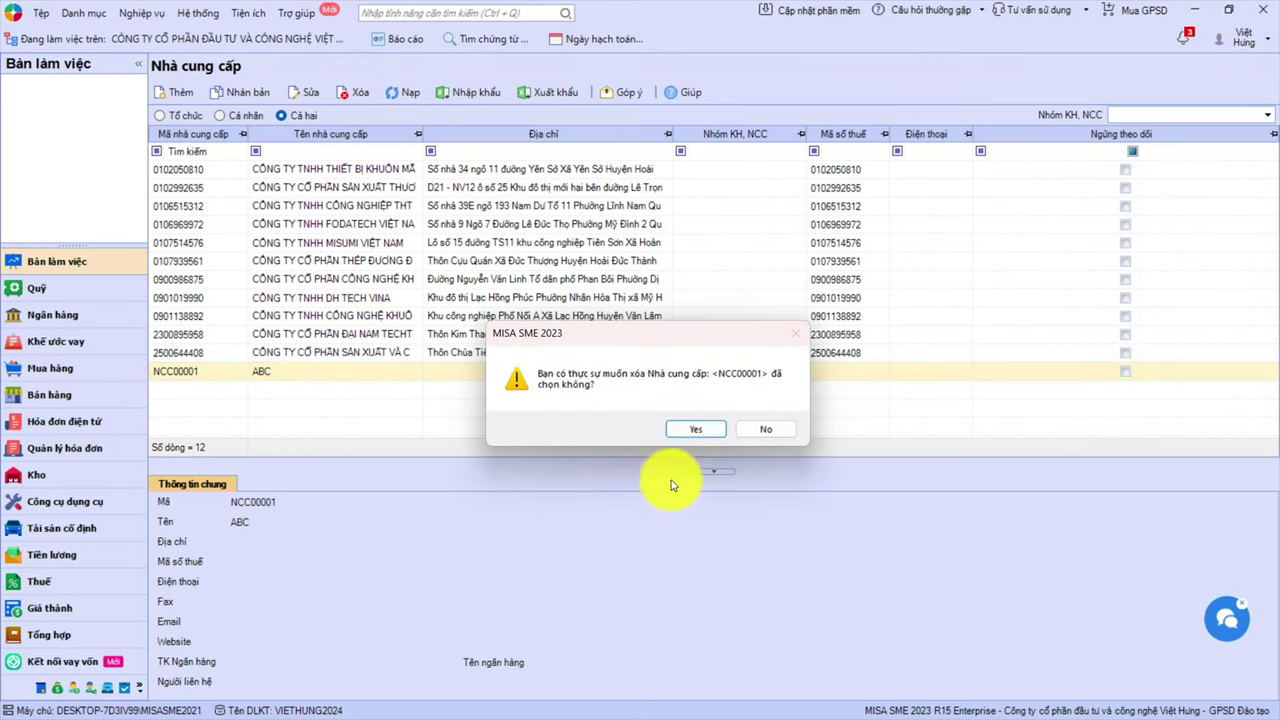
{"action": "left_click", "coordinate": [688, 428]}
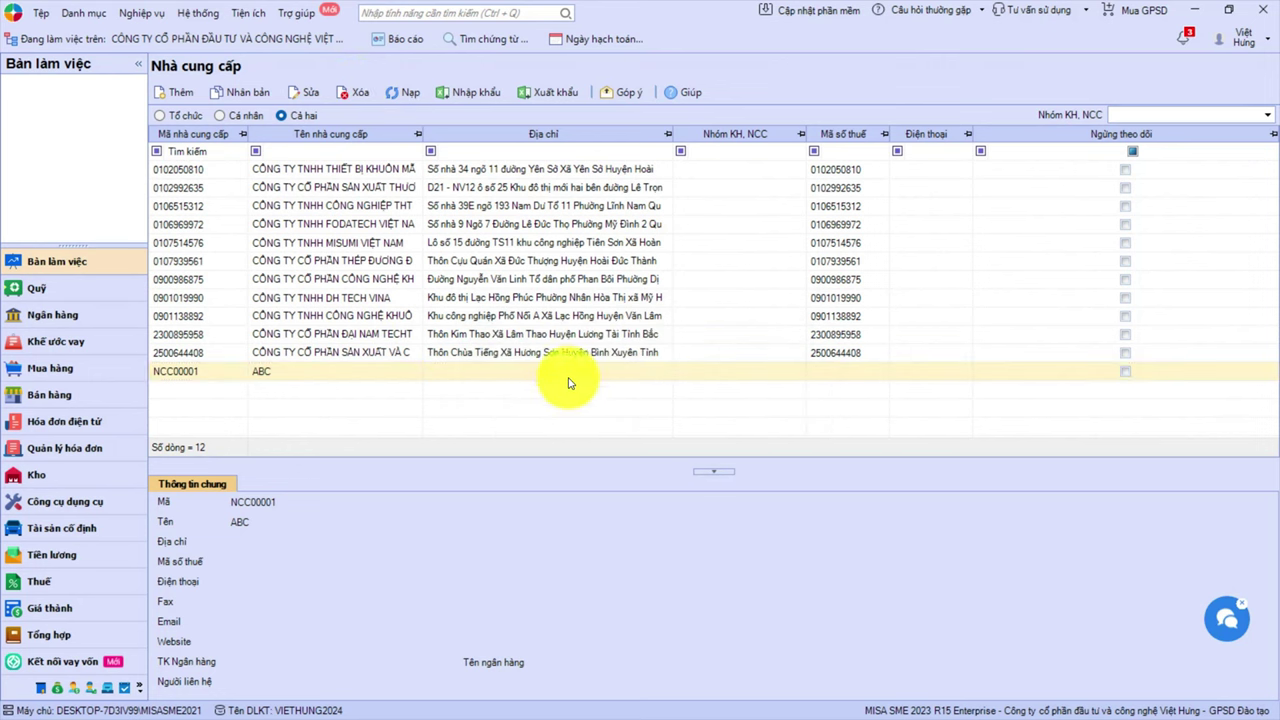
{"action": "left_click", "coordinate": [40, 13]}
{"action": "left_click", "coordinate": [68, 228]}
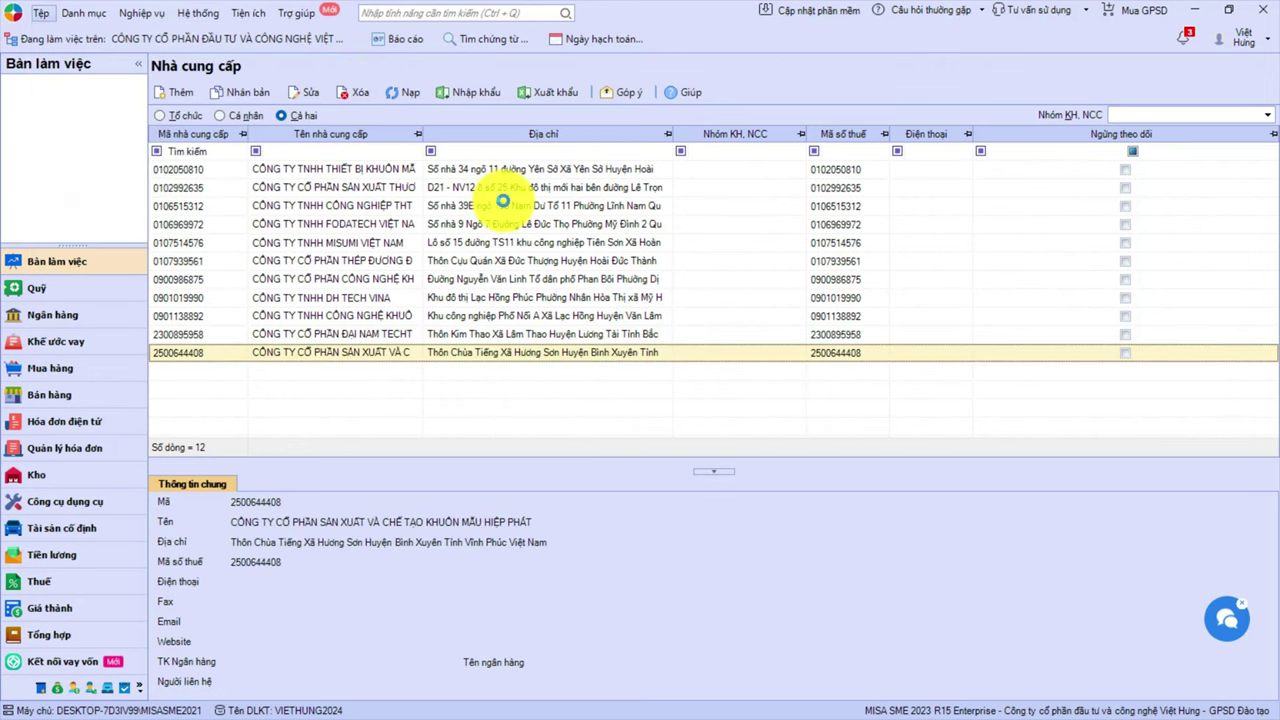
- Choose Chứng từ import and select Mua hàng qua kho under Mua hàng
{"action": "left_click", "coordinate": [597, 107]}
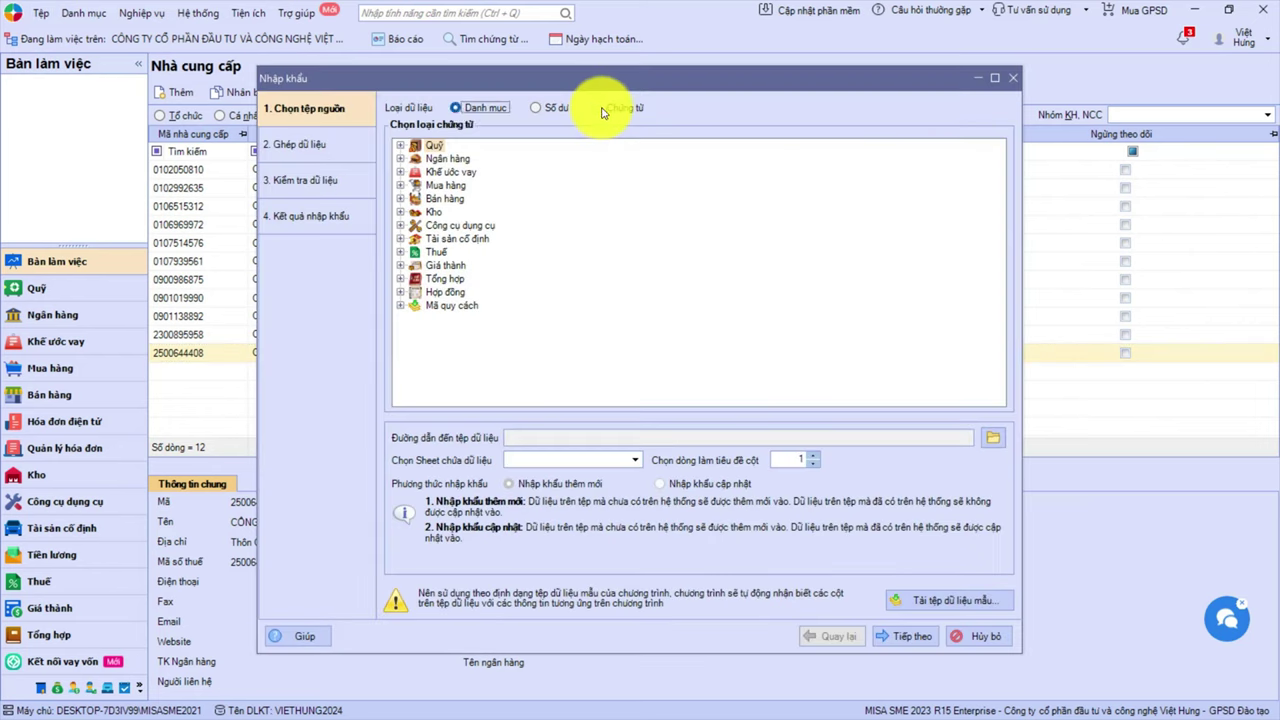
{"action": "left_click", "coordinate": [400, 186]}
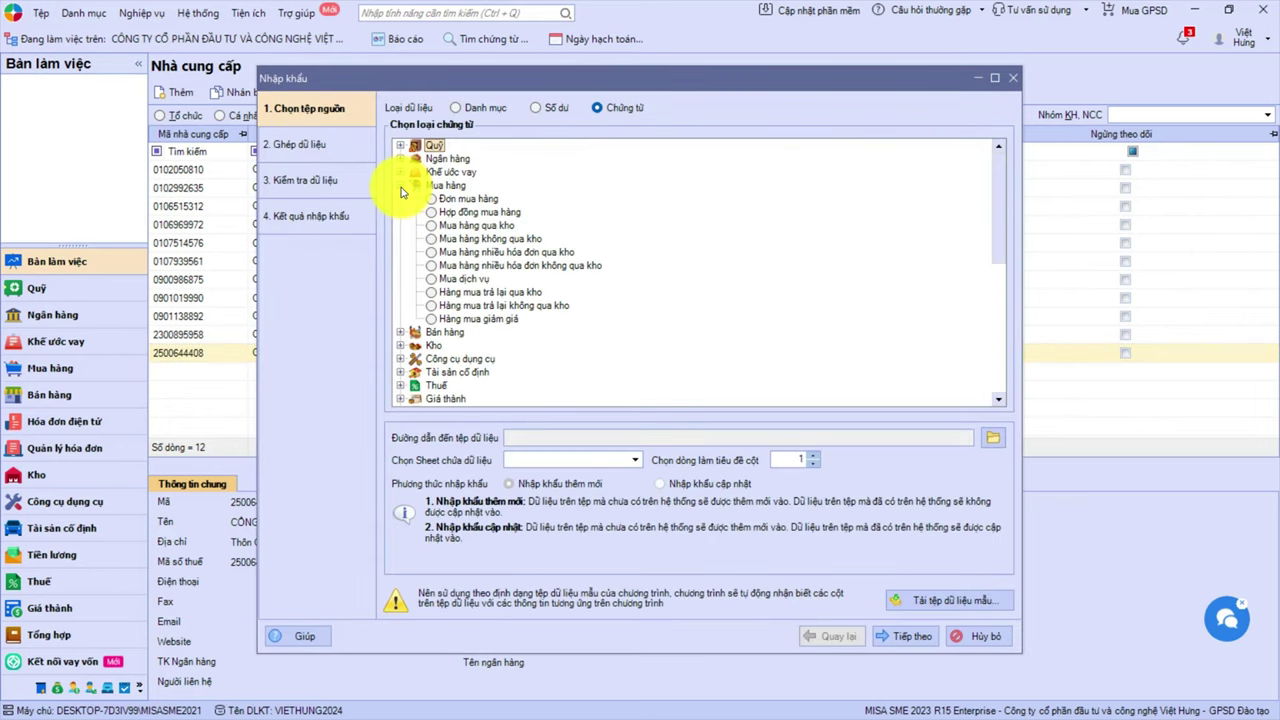
{"action": "left_click", "coordinate": [431, 228]}
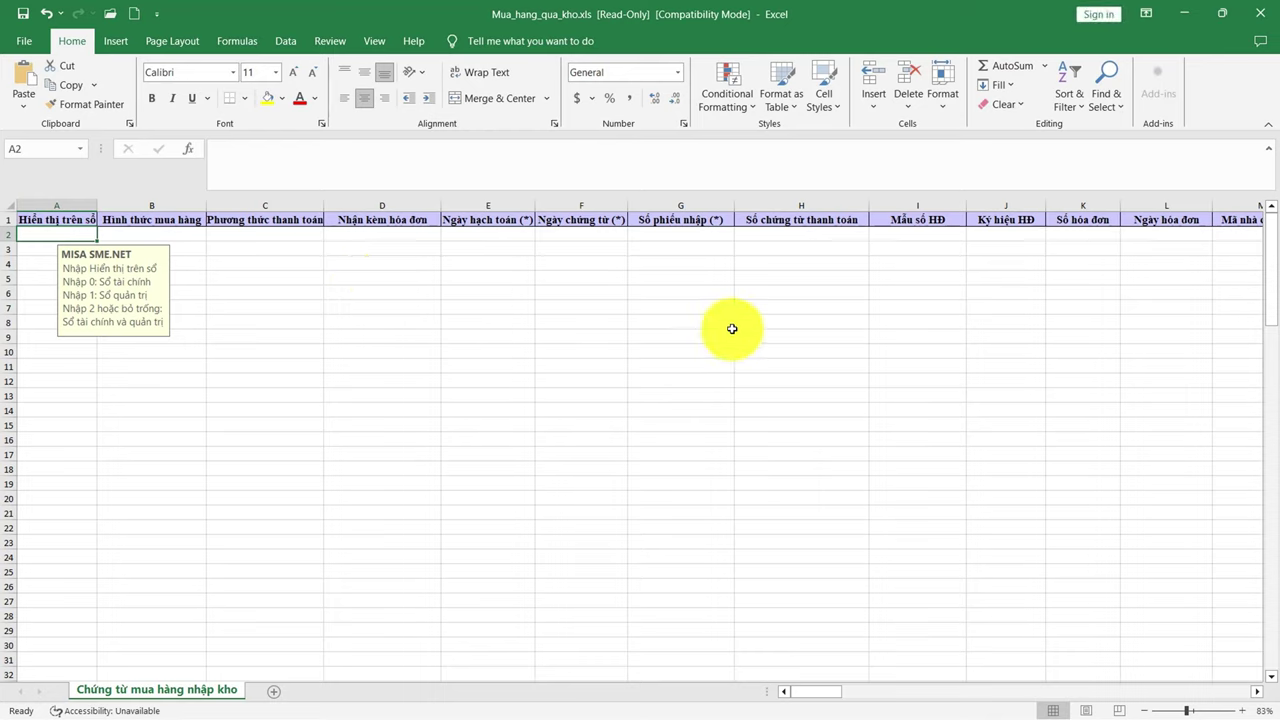
- Paste the invoice dates into template columns E, F and L (Ngày hóa đơn)
{"action": "left_click", "coordinate": [480, 234]}
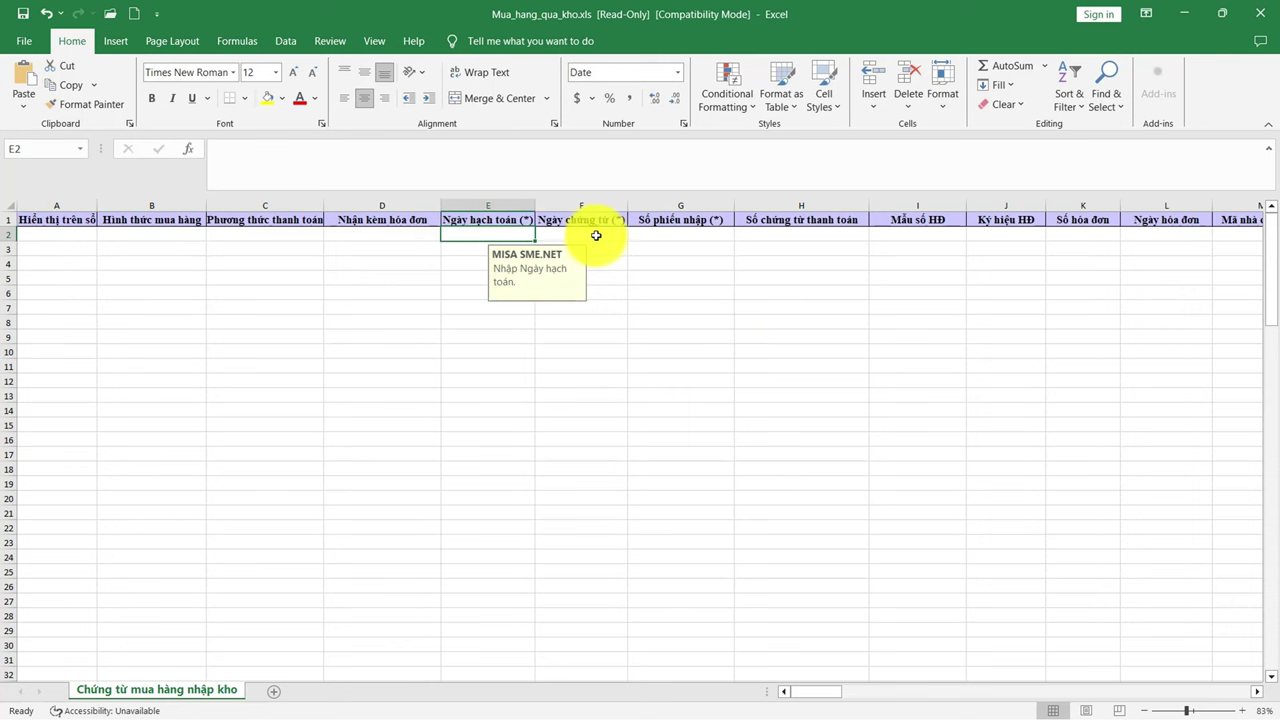
{"action": "left_click", "coordinate": [600, 234]}
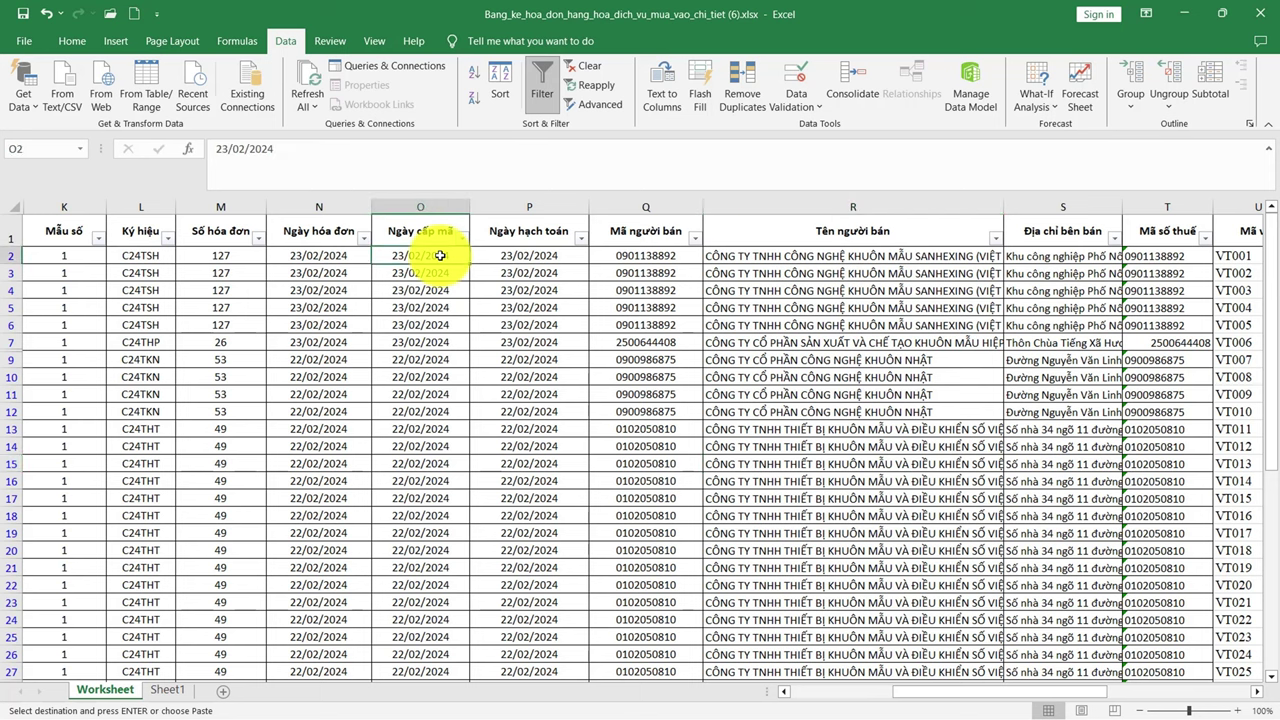
{"action": "left_click_drag", "start_coordinate": [440, 256], "coordinate": [405, 708]}
{"action": "key", "text": "ctrl+c"}
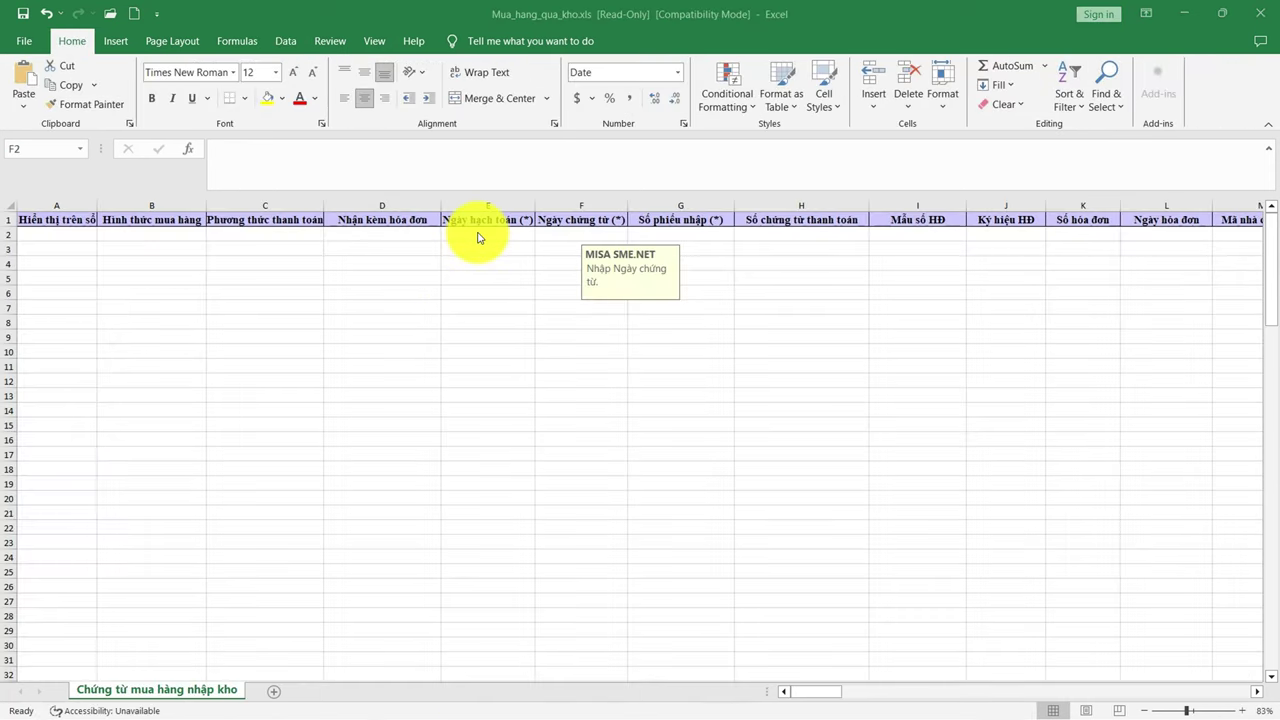
{"action": "left_click", "coordinate": [478, 236]}
{"action": "key", "text": "ctrl+v"}
{"action": "left_click", "coordinate": [566, 234]}
{"action": "key", "text": "ctrl+v"}
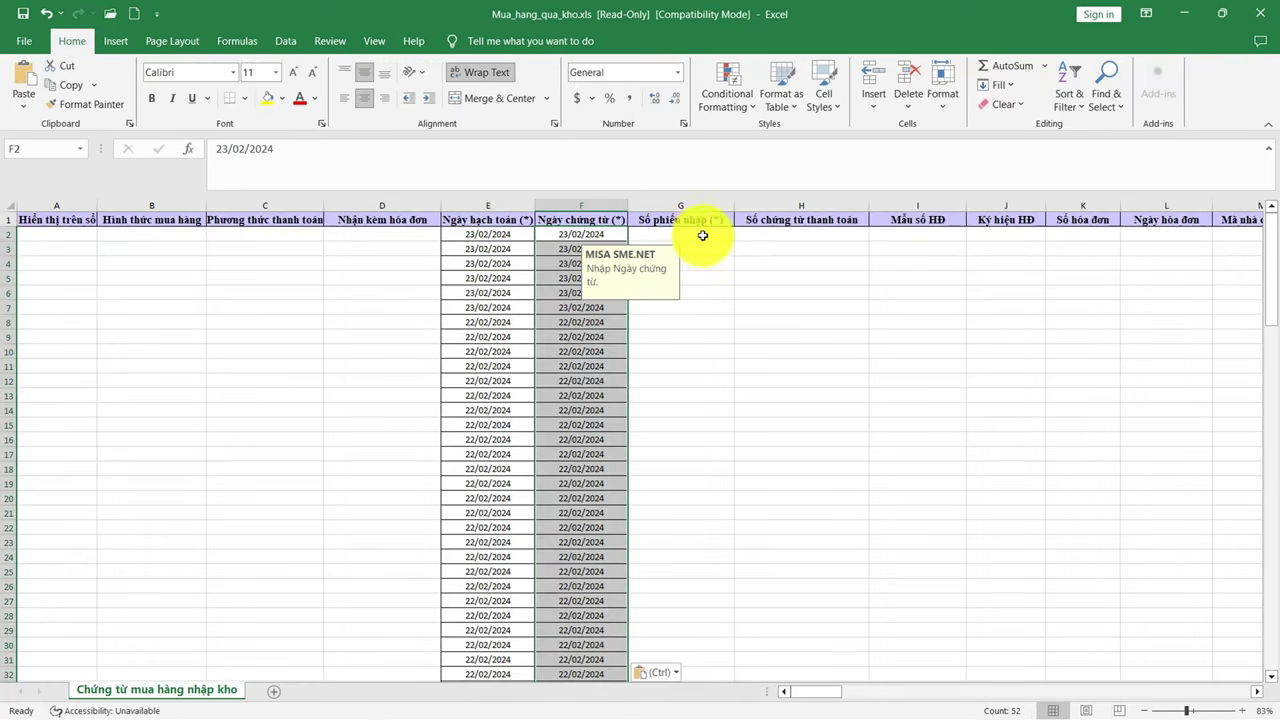
{"action": "left_click", "coordinate": [1134, 236]}
{"action": "key", "text": "ctrl+v"}
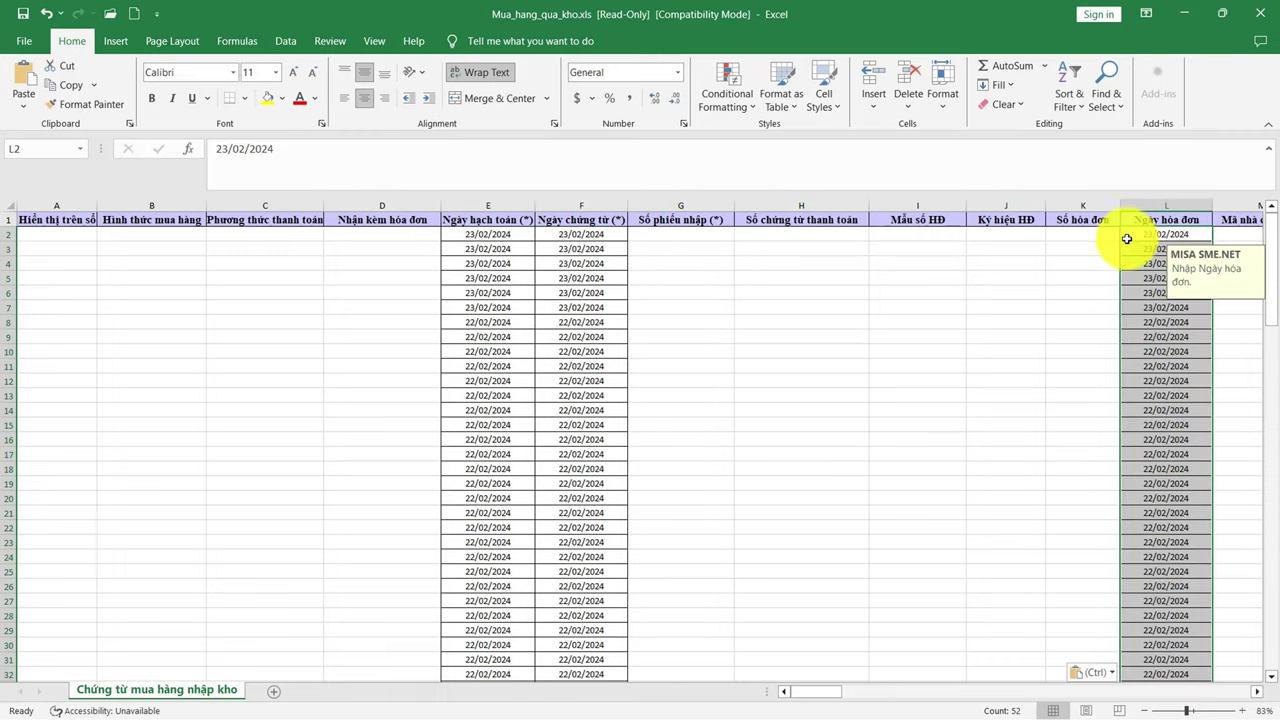
{"action": "left_click", "coordinate": [1143, 250]}
{"action": "key", "text": "Right"}
{"action": "key", "text": "Right"}
{"action": "key", "text": "Right"}
{"action": "key", "text": "Right"}
{"action": "key", "text": "Right"}
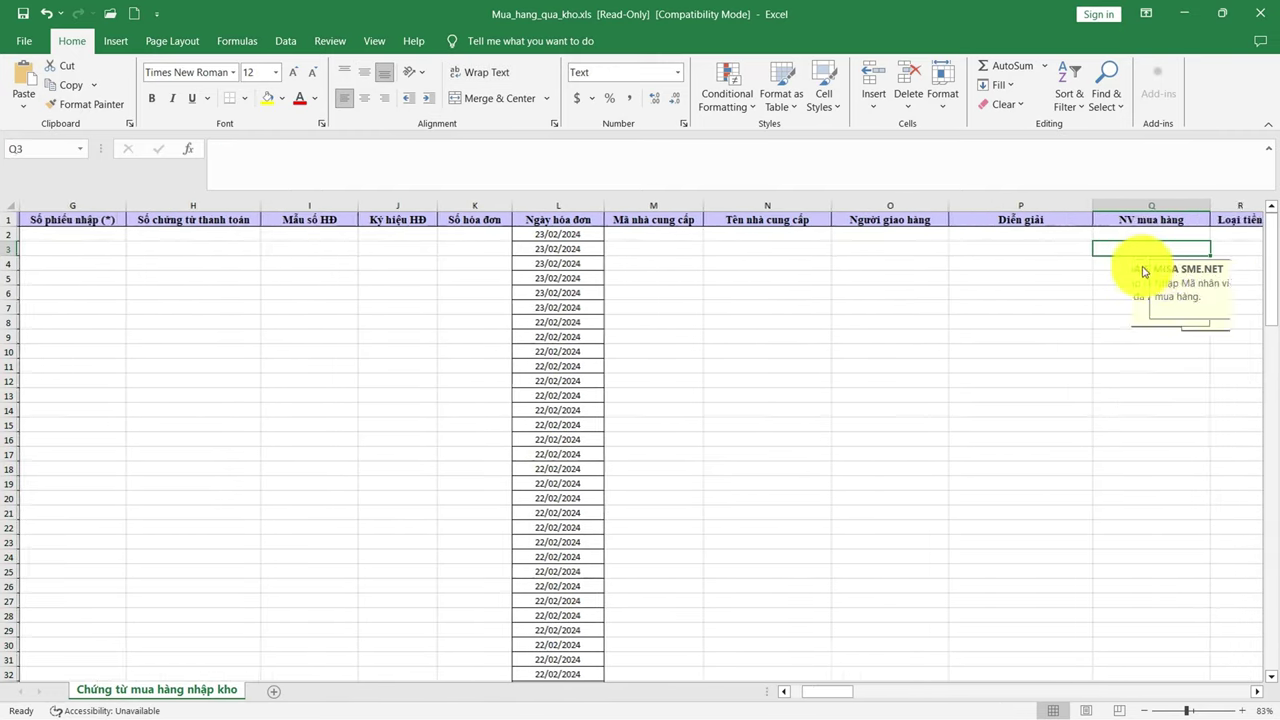
{"action": "key", "text": "Right"}
- Fill the Diễn giải column with 'Mua NVL nhập kho' down every row
{"action": "key", "text": "alt+Tab"}
{"action": "scroll", "coordinate": [770, 660], "scroll_direction": "down", "scroll_amount": 2}
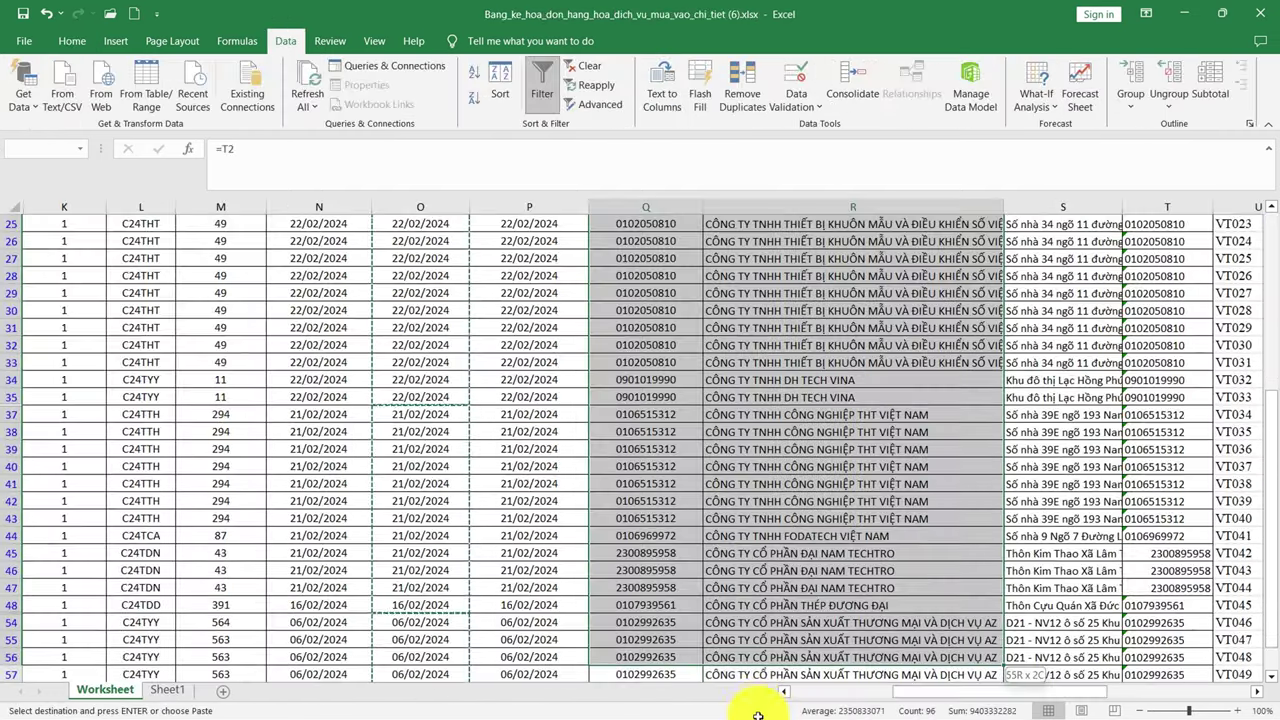
{"action": "scroll", "coordinate": [770, 660], "scroll_direction": "down", "scroll_amount": 2}
{"action": "scroll", "coordinate": [775, 655], "scroll_direction": "down", "scroll_amount": 2}
{"action": "key", "text": "alt+Tab"}
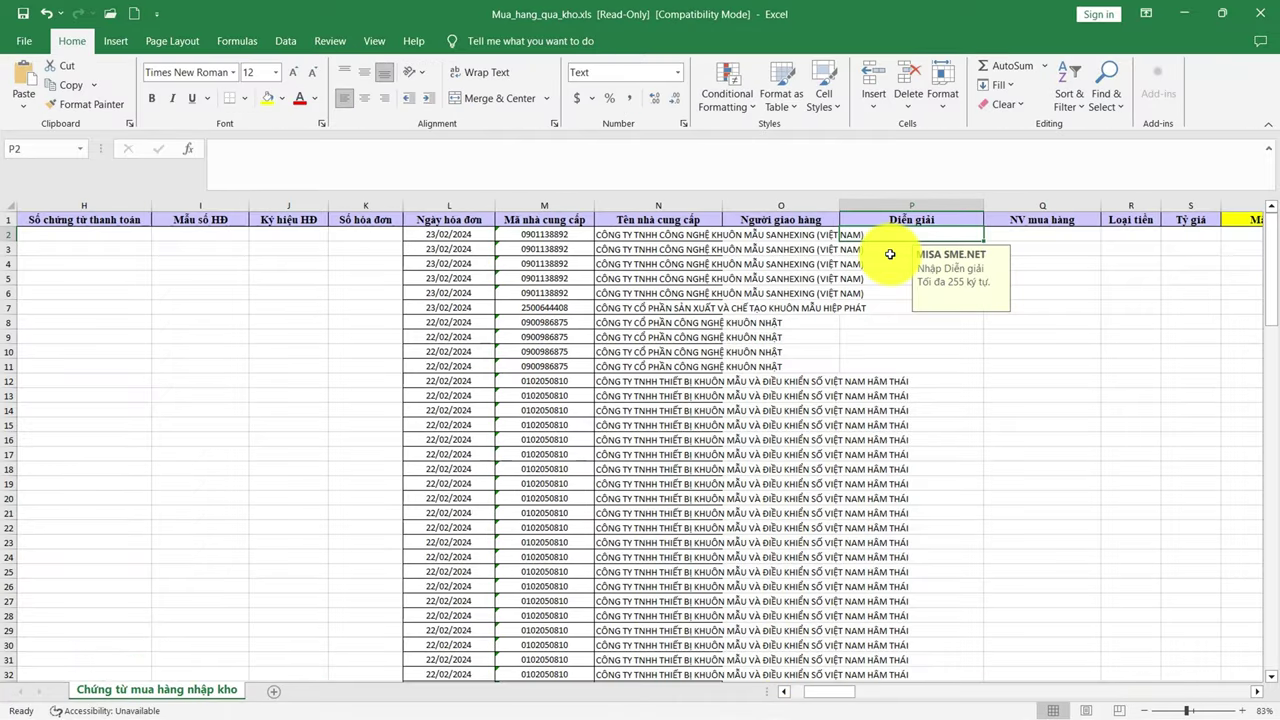
{"action": "type", "text": "Mua NVL nha"}
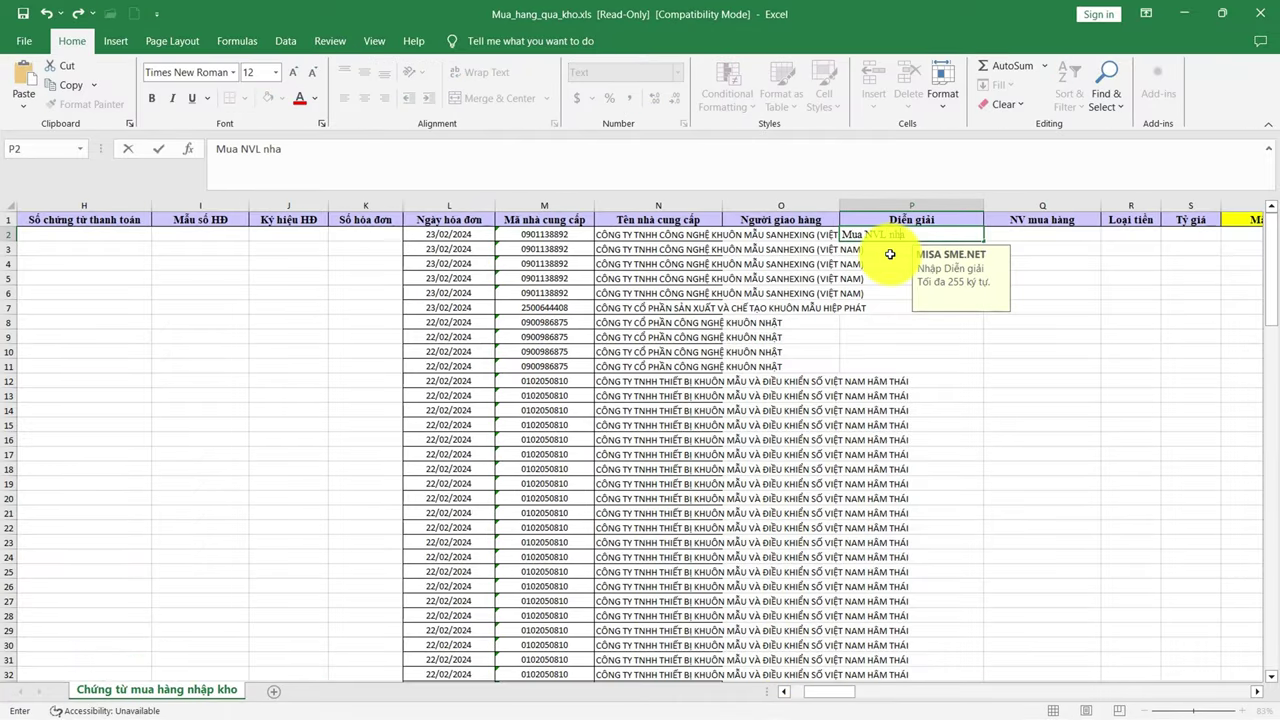
{"action": "key", "text": "ctrl+Return"}
{"action": "double_click", "coordinate": [984, 241]}
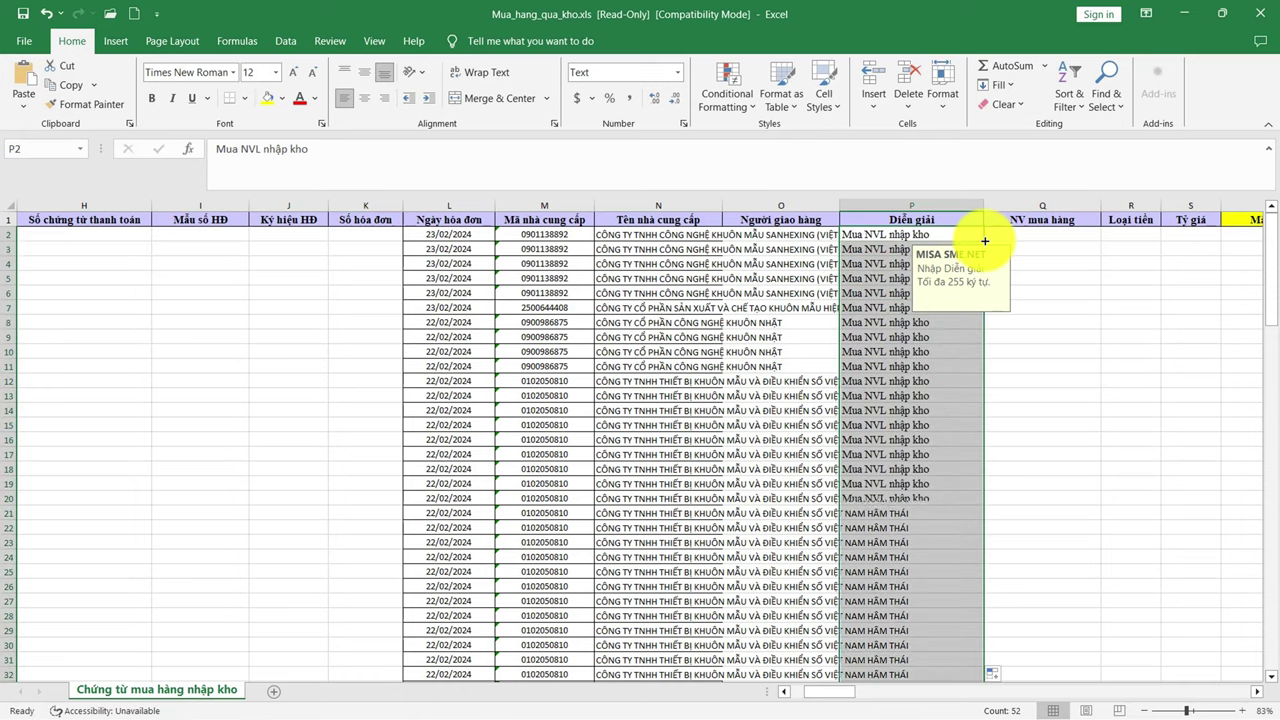
{"action": "key", "text": "alt+Tab"}
{"action": "left_click_drag", "start_coordinate": [1194, 694], "coordinate": [886, 696]}
{"action": "left_click", "coordinate": [1010, 254]}
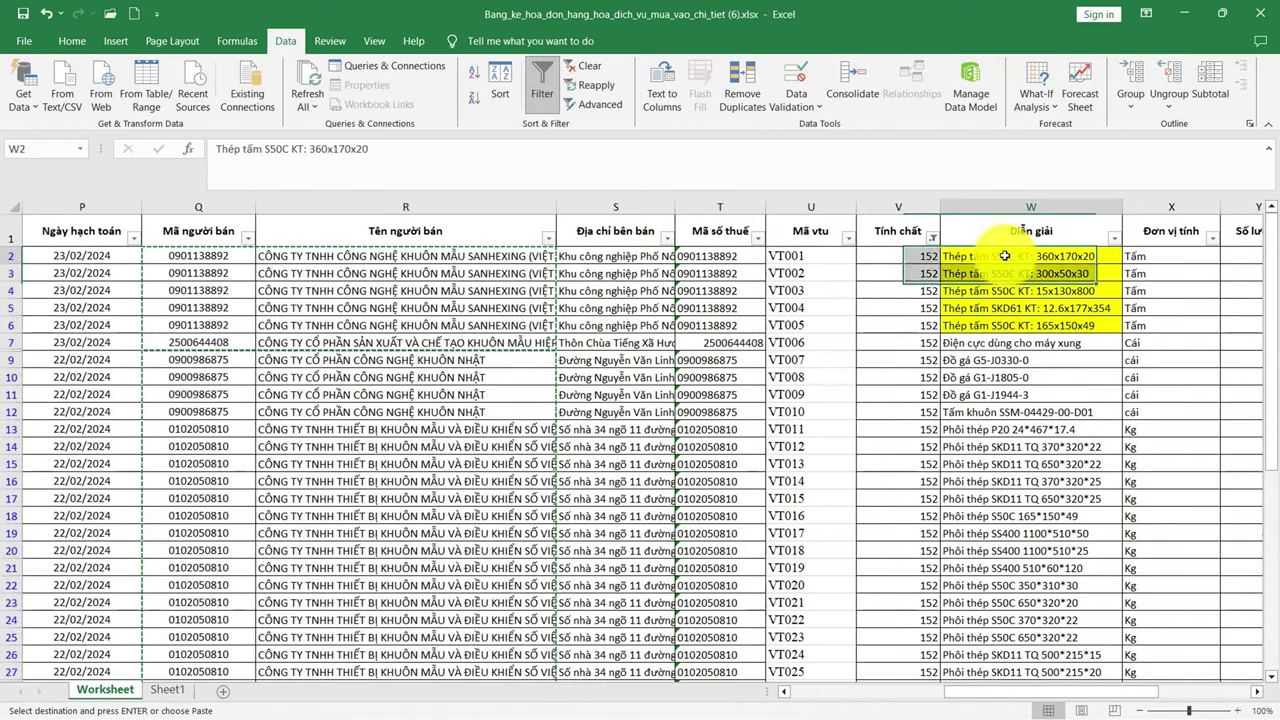
{"action": "key", "text": "alt+Tab"}
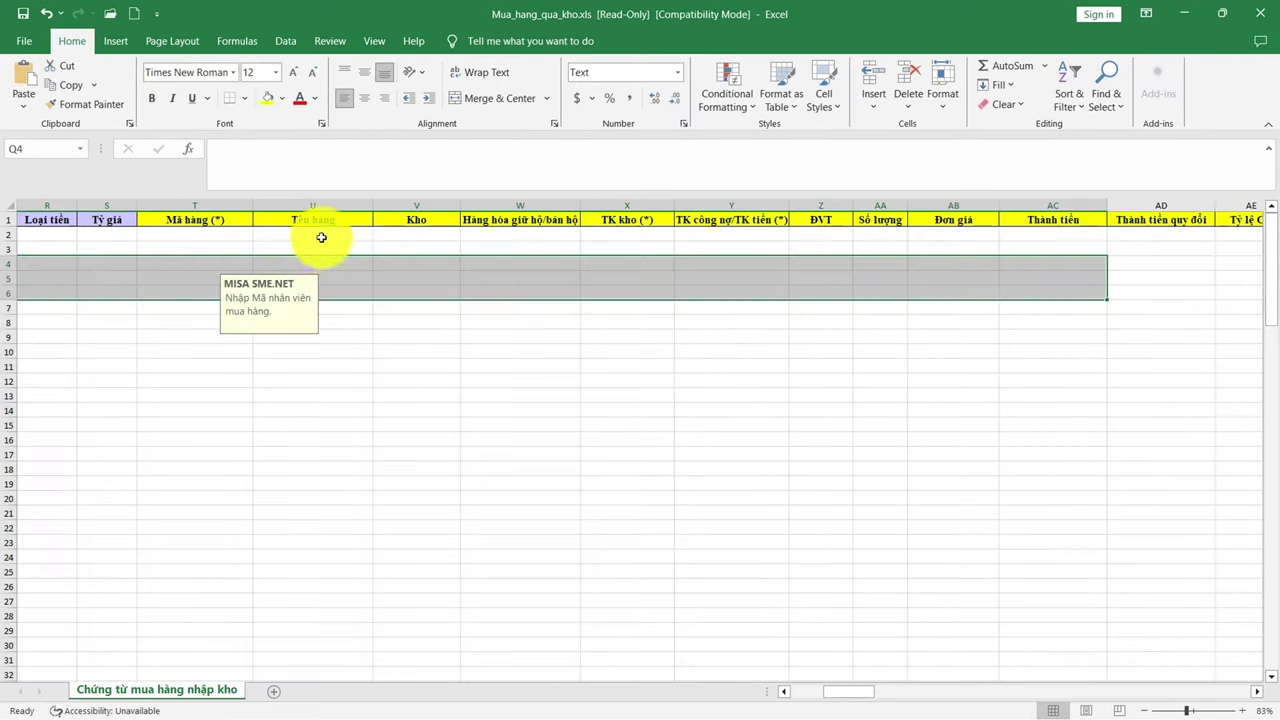
- Copy the item codes and item descriptions from the invoice list for columns T and U
{"action": "left_click", "coordinate": [323, 237]}
{"action": "left_click", "coordinate": [191, 237]}
{"action": "left_click", "coordinate": [297, 233]}
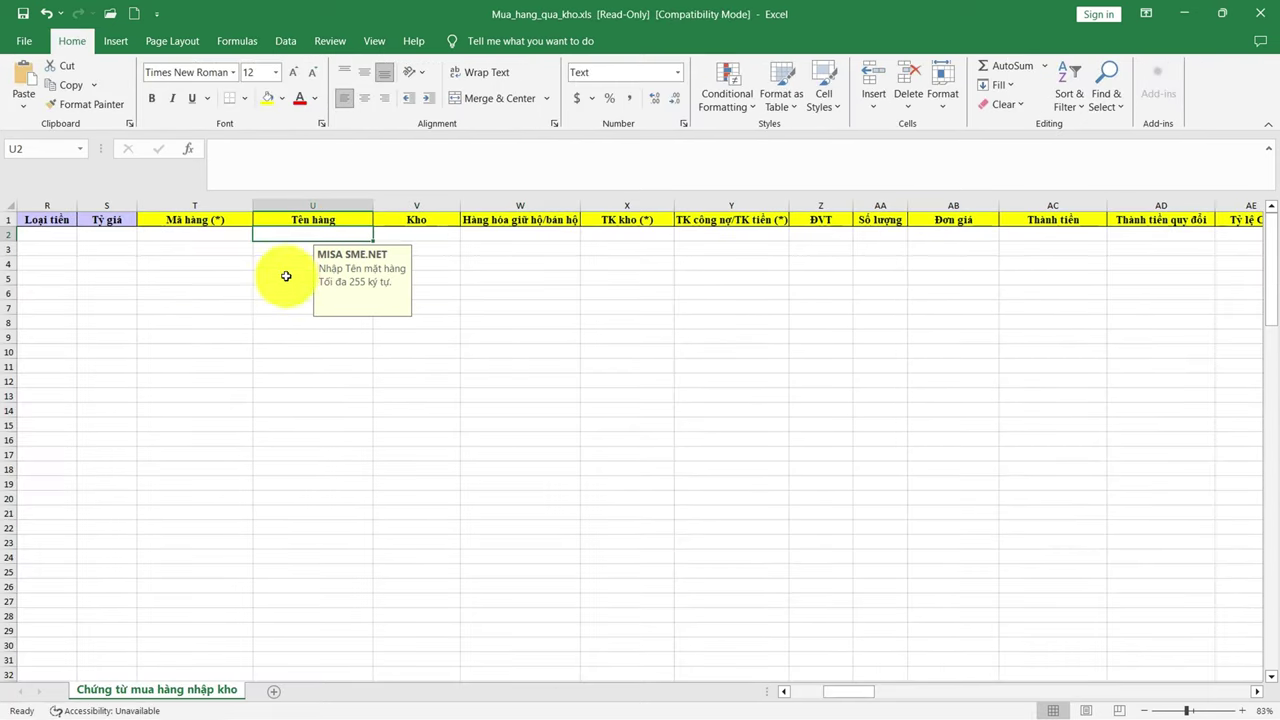
{"action": "key", "text": "alt+Tab"}
{"action": "left_click_drag", "start_coordinate": [275, 183], "coordinate": [276, 670]}
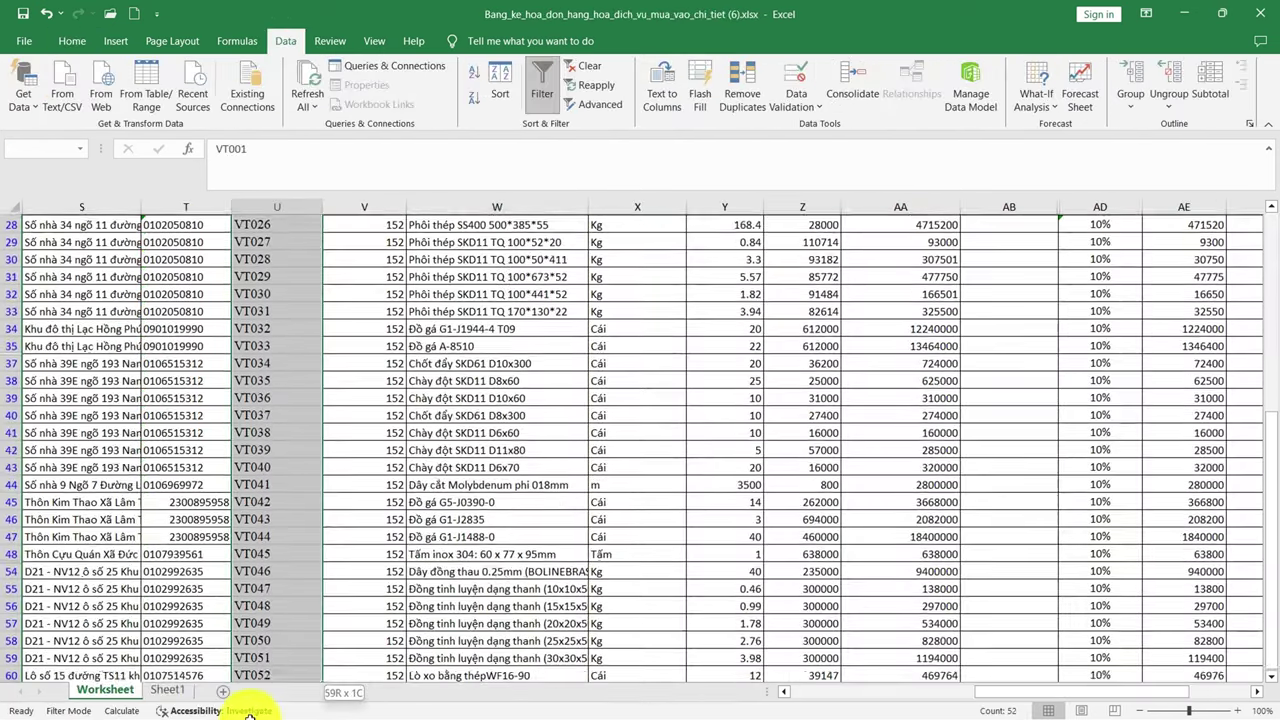
{"action": "key", "text": "ctrl+c"}
{"action": "scroll", "coordinate": [514, 257], "scroll_direction": "up", "scroll_amount": 3}
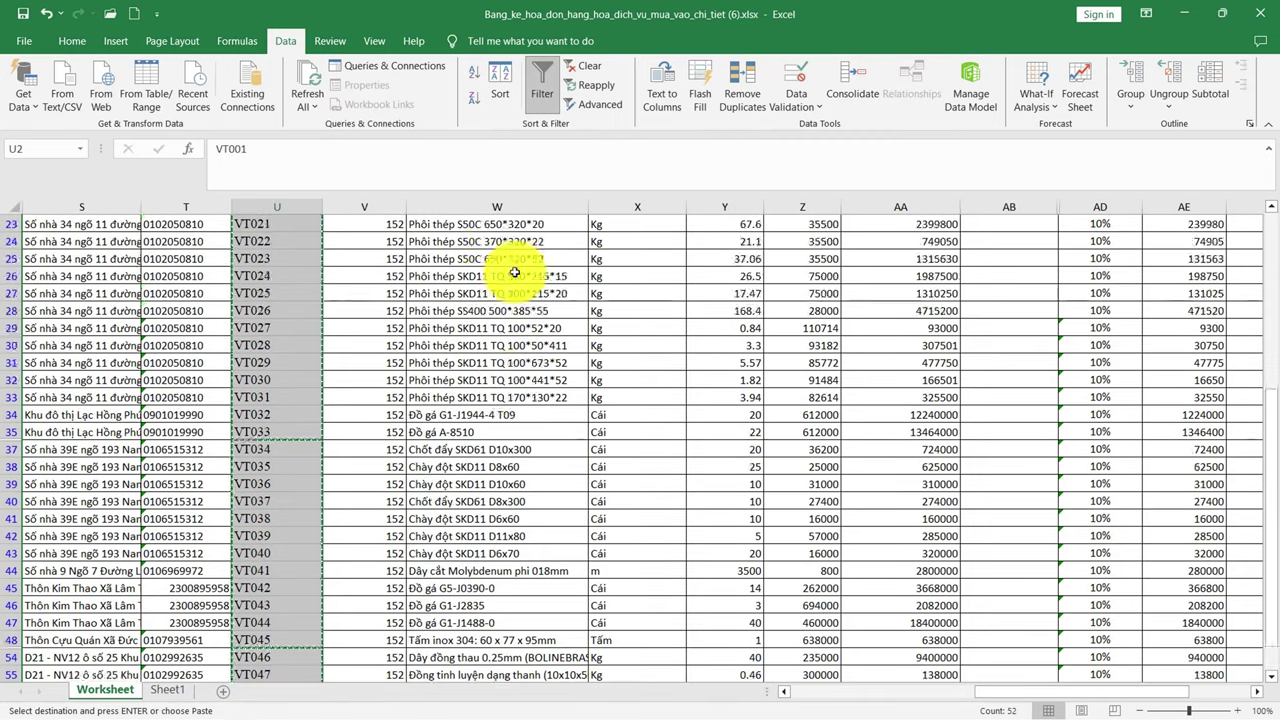
{"action": "scroll", "coordinate": [514, 257], "scroll_direction": "up", "scroll_amount": 5}
{"action": "scroll", "coordinate": [509, 257], "scroll_direction": "up", "scroll_amount": 2}
{"action": "left_click_drag", "start_coordinate": [509, 257], "coordinate": [486, 706]}
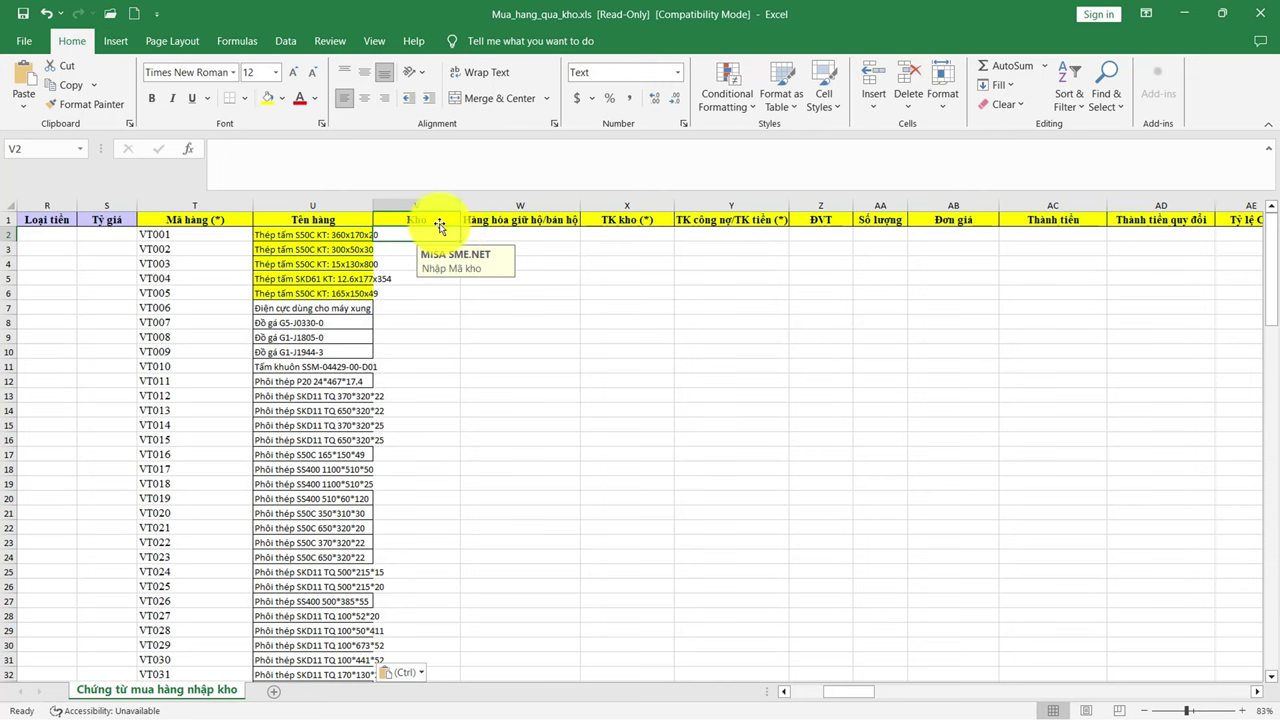
- Enter warehouse 152 on every row and fill the TK kho column with 152
{"action": "type", "text": "152"}
{"action": "key", "text": "ctrl+Return"}
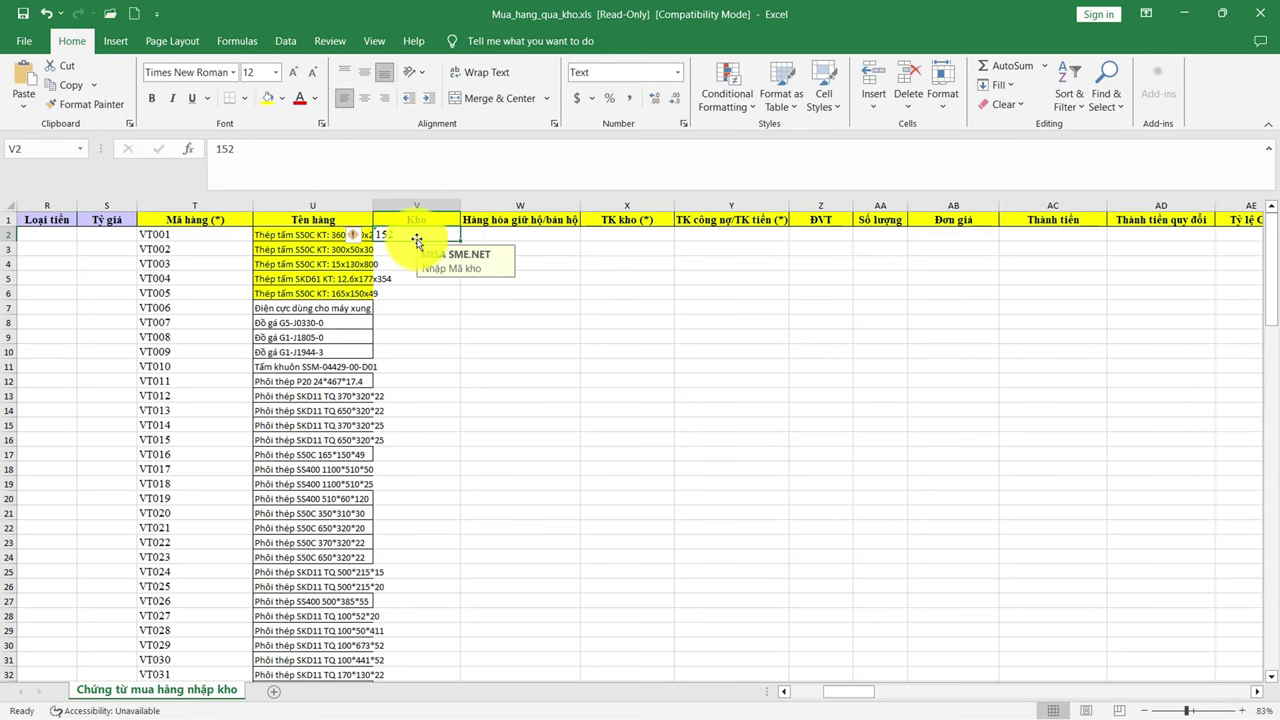
{"action": "left_click_drag", "start_coordinate": [627, 234], "coordinate": [625, 683]}
{"action": "key", "text": "ctrl+v"}
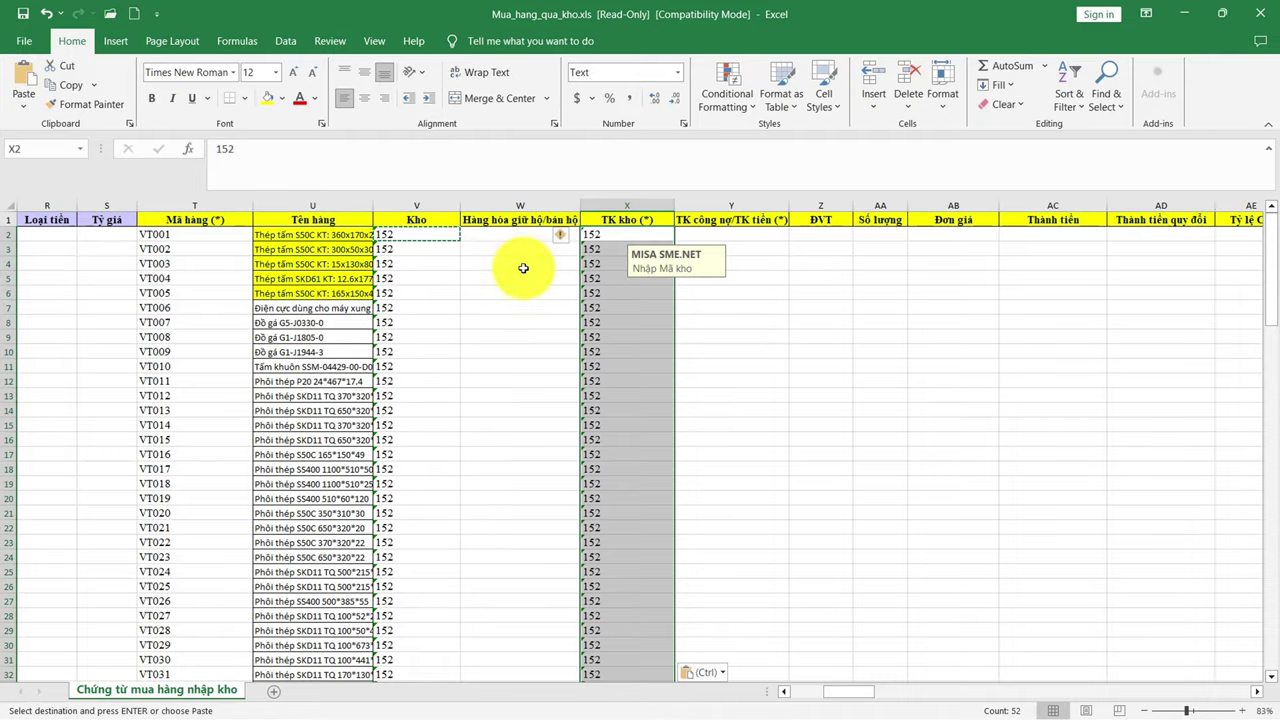
- Paste the invoice unit prices and amounts into Đơn giá and Thành tiền
{"action": "key", "text": "alt+Tab"}
{"action": "scroll", "coordinate": [751, 330], "scroll_direction": "up", "scroll_amount": 5}
{"action": "scroll", "coordinate": [751, 308], "scroll_direction": "down", "scroll_amount": 9}
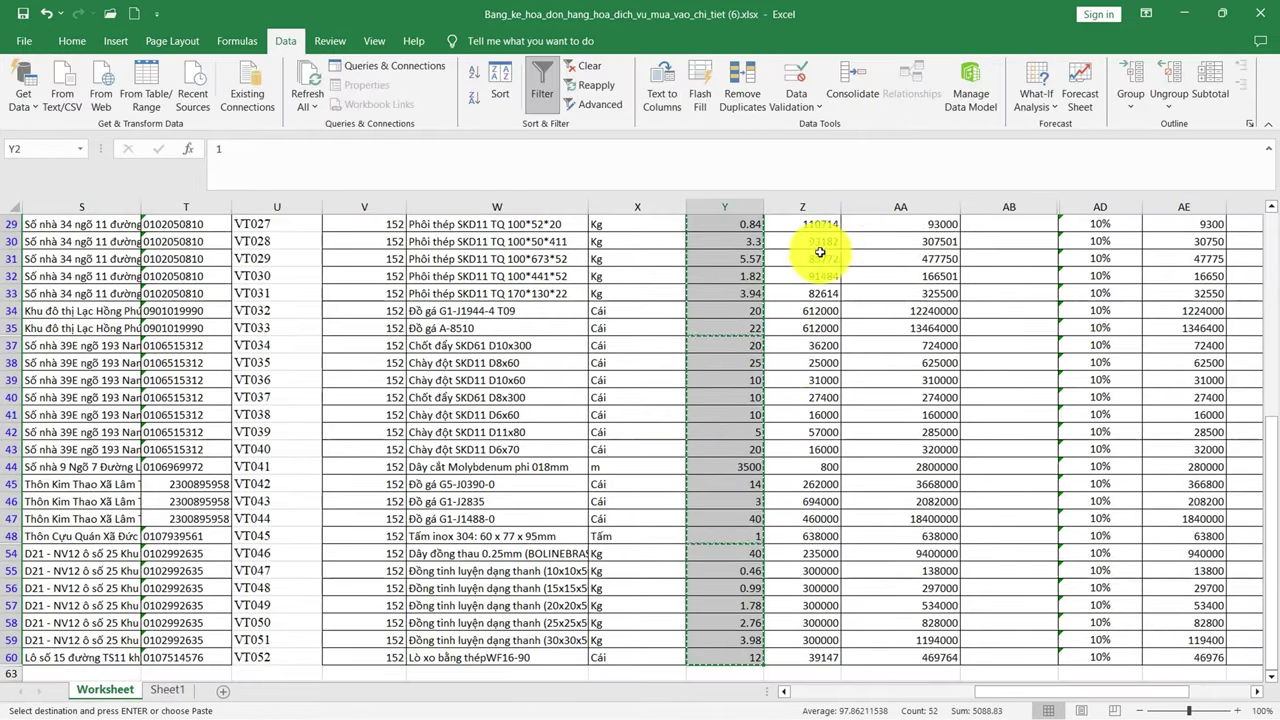
{"action": "scroll", "coordinate": [820, 251], "scroll_direction": "up", "scroll_amount": 2}
{"action": "scroll", "coordinate": [811, 354], "scroll_direction": "up", "scroll_amount": 8}
{"action": "mouse_move", "coordinate": [802, 256]}
{"action": "left_mouse_down"}
{"action": "mouse_move", "coordinate": [898, 712]}
{"action": "mouse_move", "coordinate": [891, 697]}
{"action": "left_mouse_up"}
{"action": "key", "text": "ctrl+c"}
{"action": "key", "text": "alt+Tab"}
{"action": "key", "text": "ctrl+v"}
- Paste the 10% VAT rates into the % thuế GTGT column AI
{"action": "left_click", "coordinate": [857, 232]}
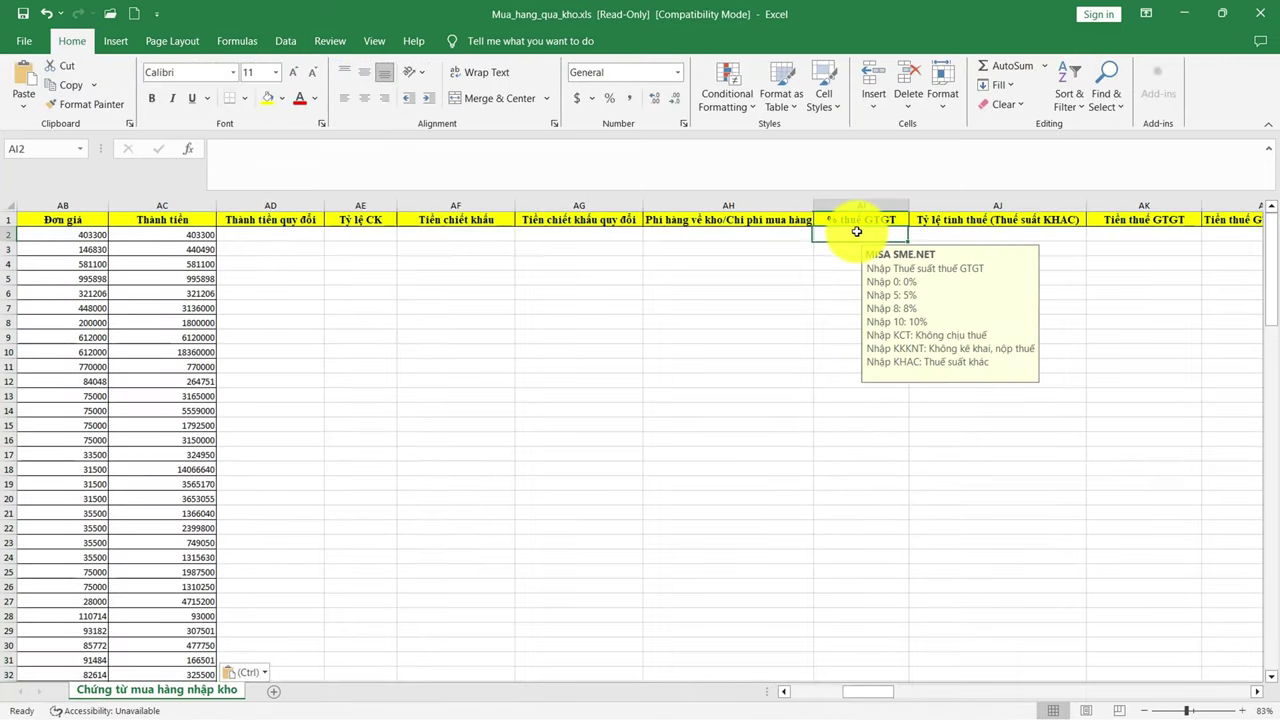
{"action": "key", "text": "alt+Tab"}
{"action": "left_click_drag", "start_coordinate": [1137, 234], "coordinate": [1119, 689]}
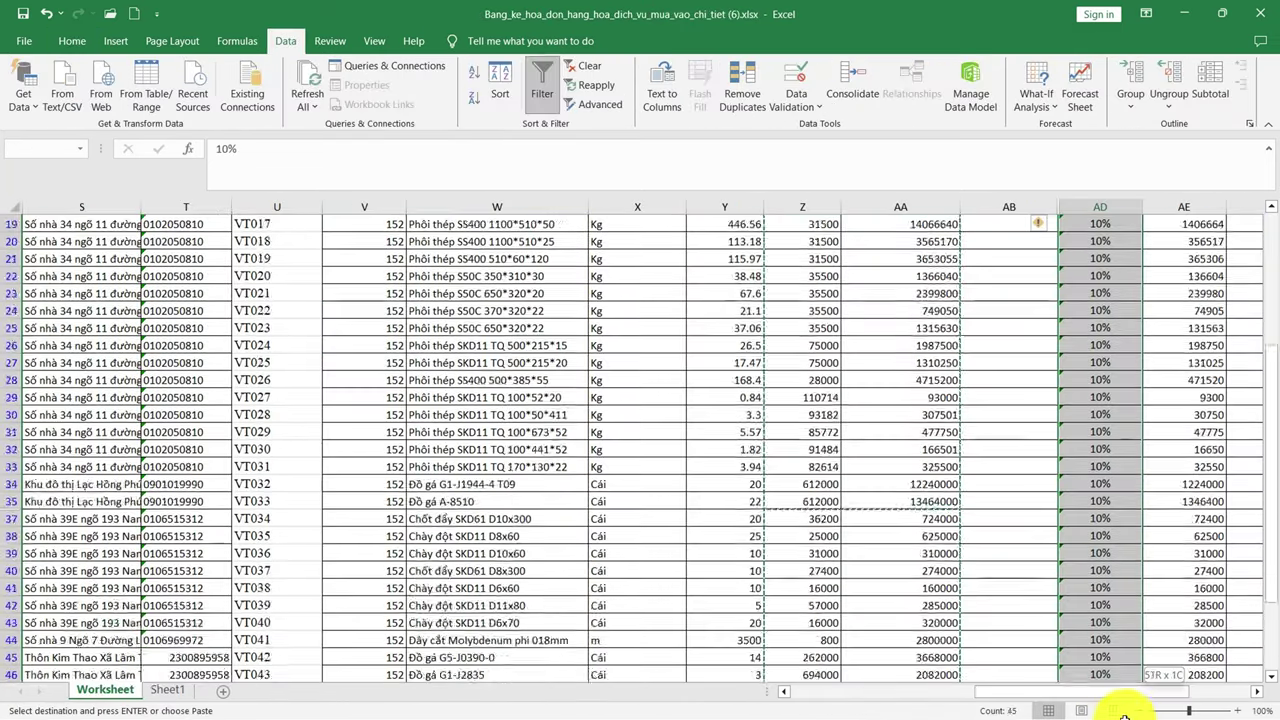
{"action": "key", "text": "ctrl+c"}
{"action": "key", "text": "alt+Tab"}
{"action": "key", "text": "ctrl+v"}
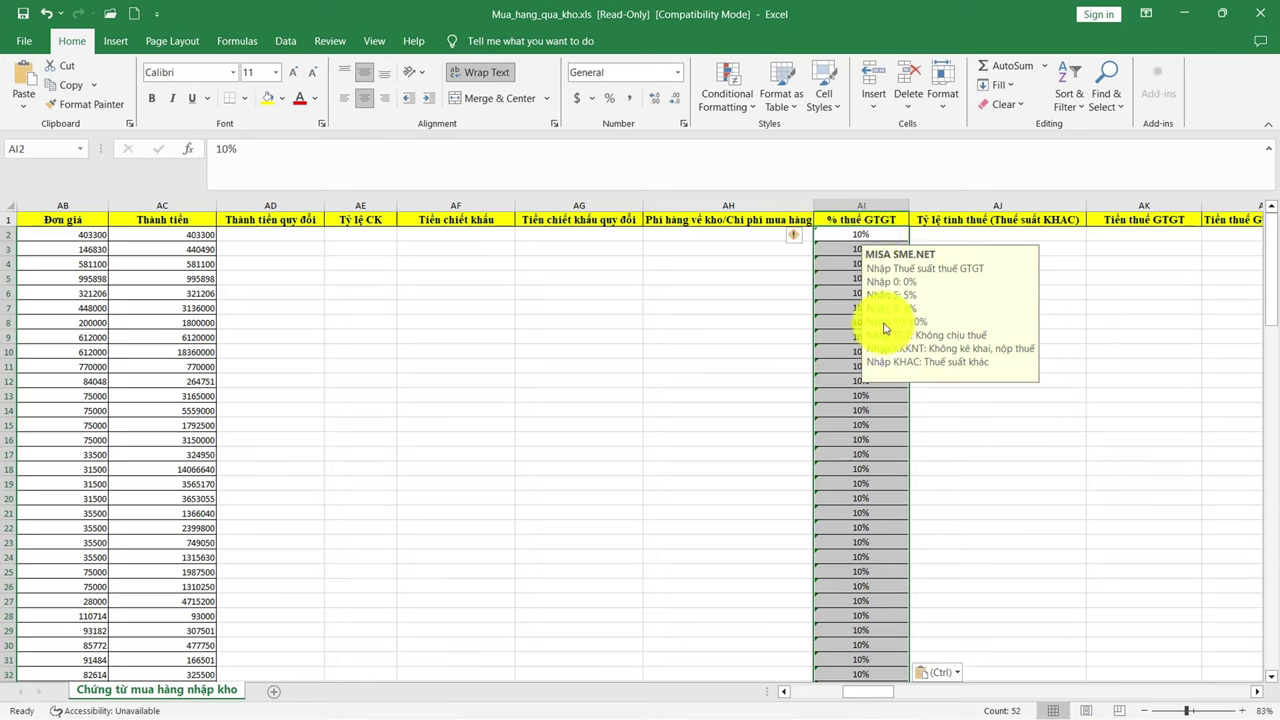
- Replace all 10% with 10 in the VAT rates and select the invoices' VAT amounts
{"action": "left_click", "coordinate": [830, 307]}
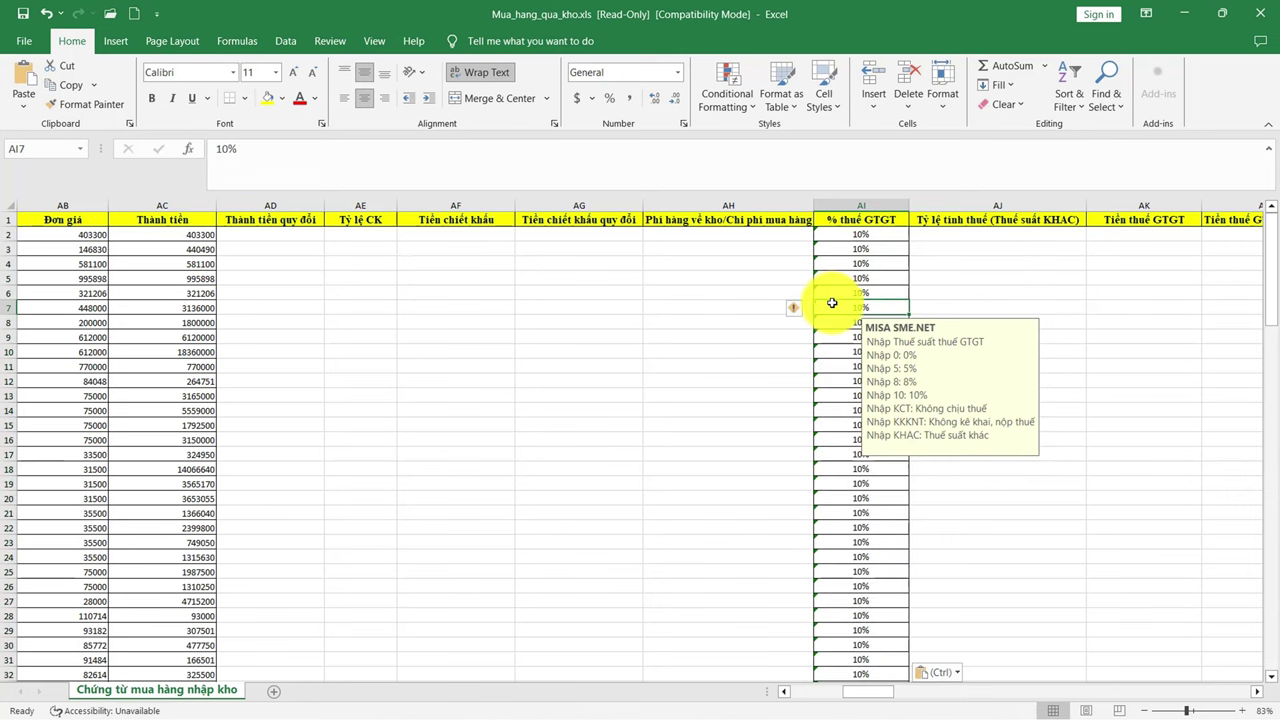
{"action": "key", "text": "ctrl+f"}
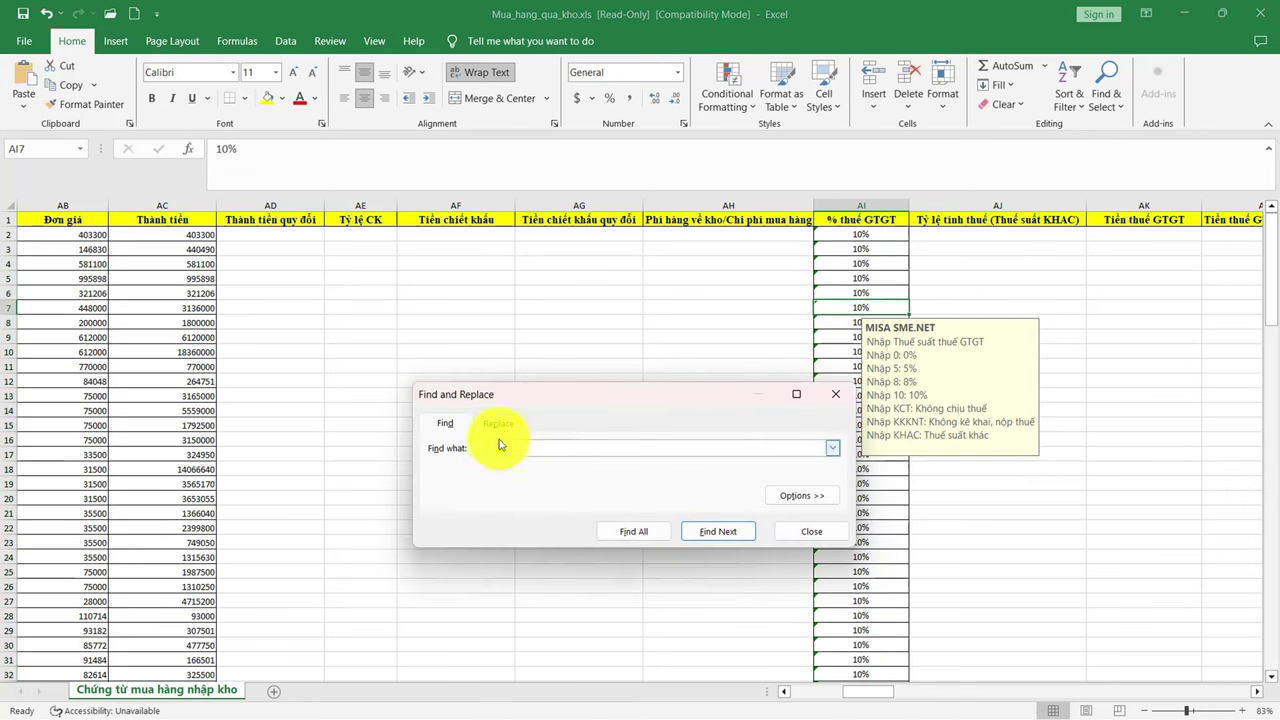
{"action": "left_click", "coordinate": [499, 424]}
{"action": "left_click", "coordinate": [505, 463]}
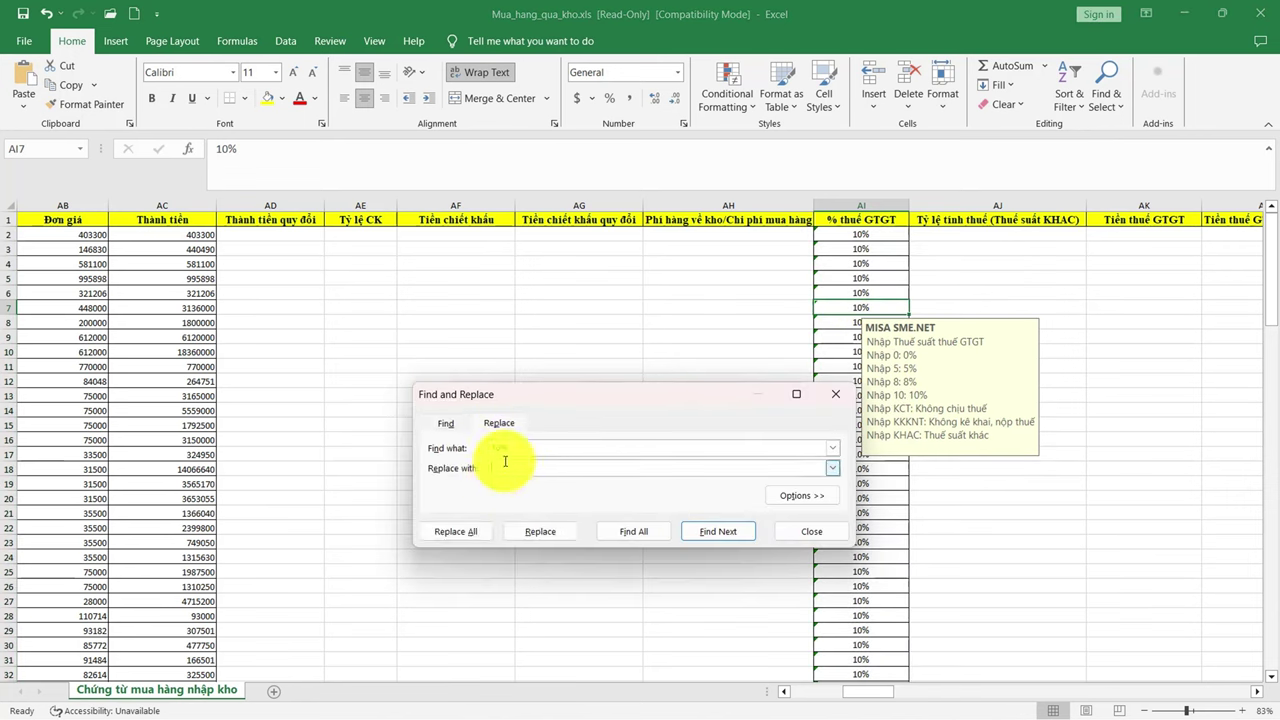
{"action": "type", "text": "10"}
{"action": "left_click", "coordinate": [456, 531]}
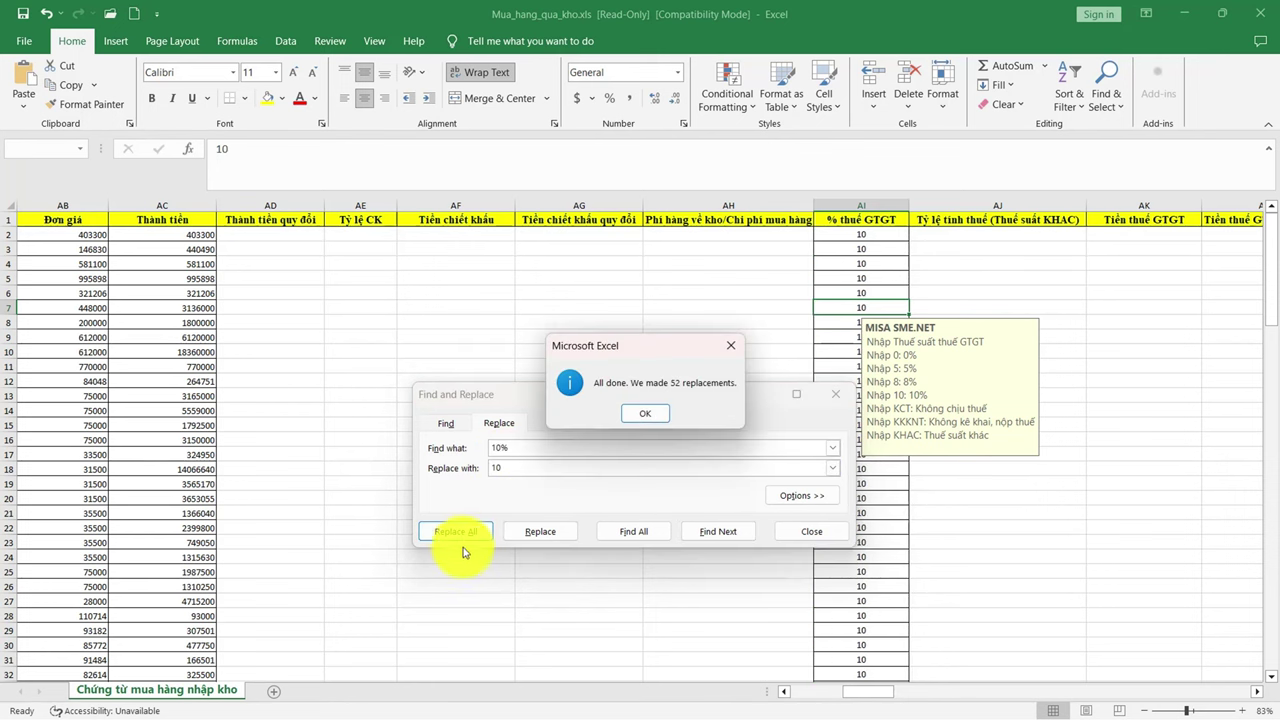
{"action": "left_click", "coordinate": [643, 413]}
{"action": "left_click", "coordinate": [811, 531]}
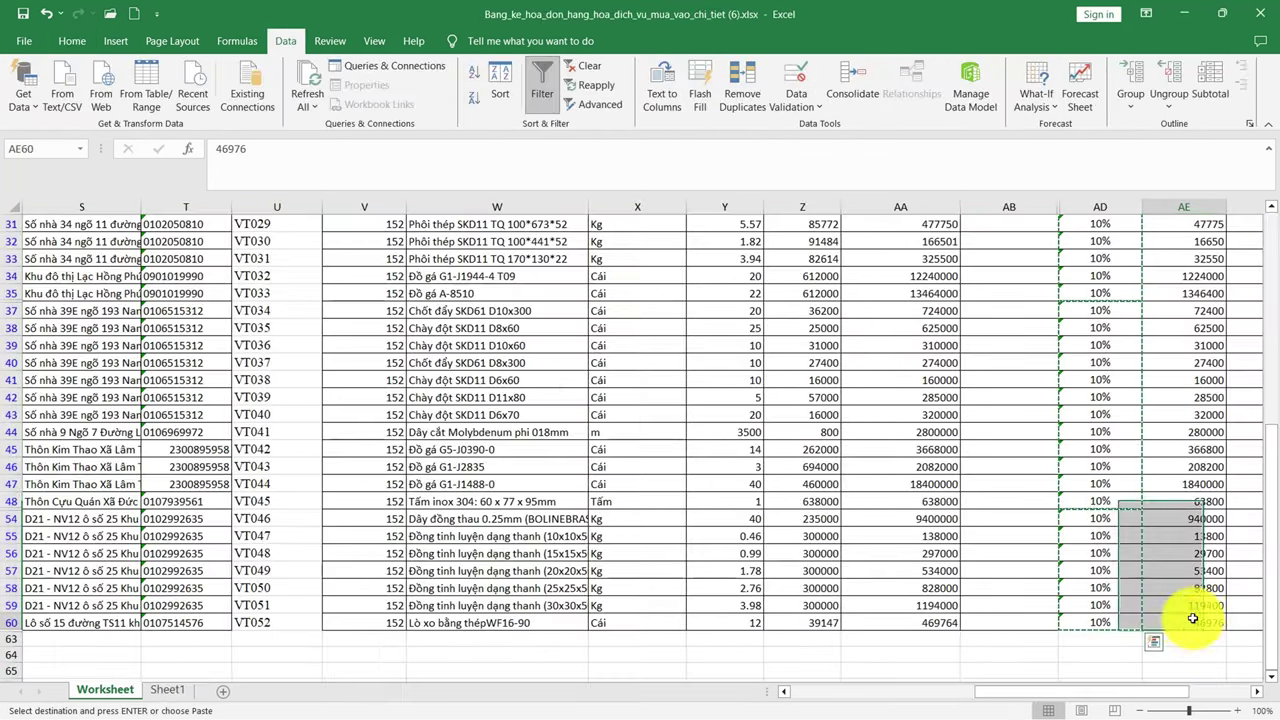
{"action": "left_click_drag", "start_coordinate": [1193, 619], "coordinate": [1194, 256]}
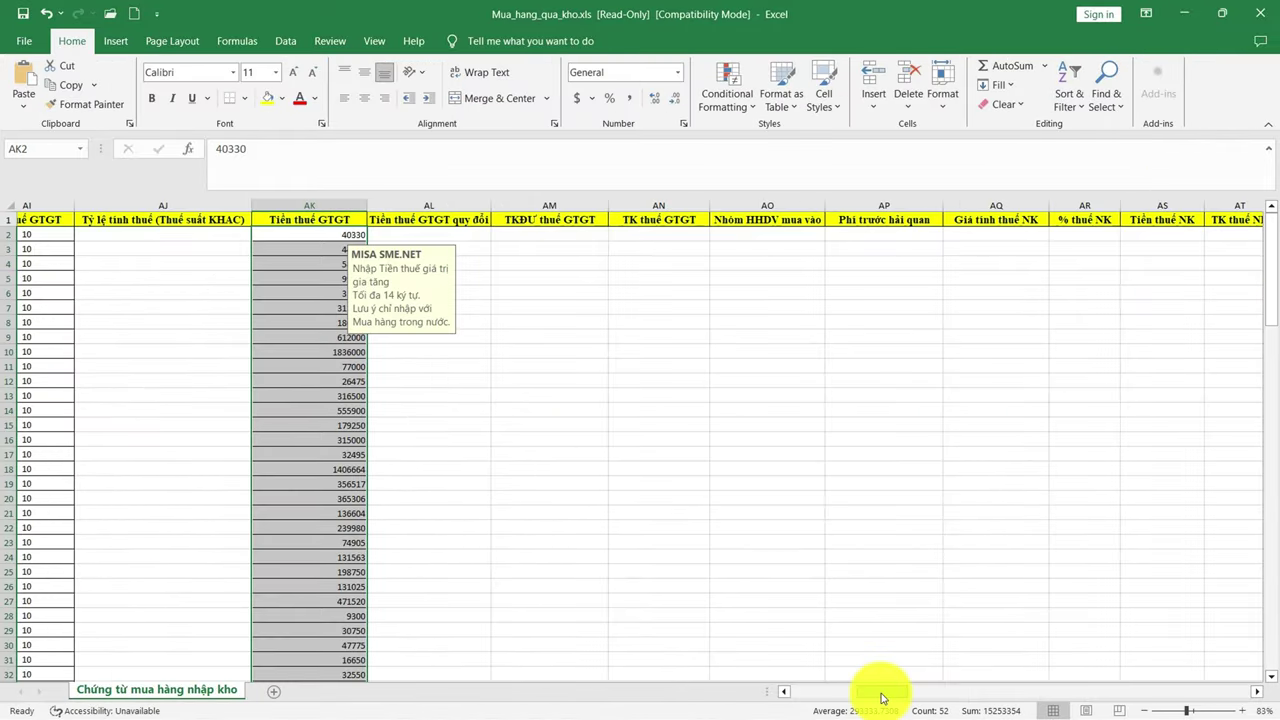
{"action": "left_click_drag", "start_coordinate": [886, 691], "coordinate": [815, 697]}
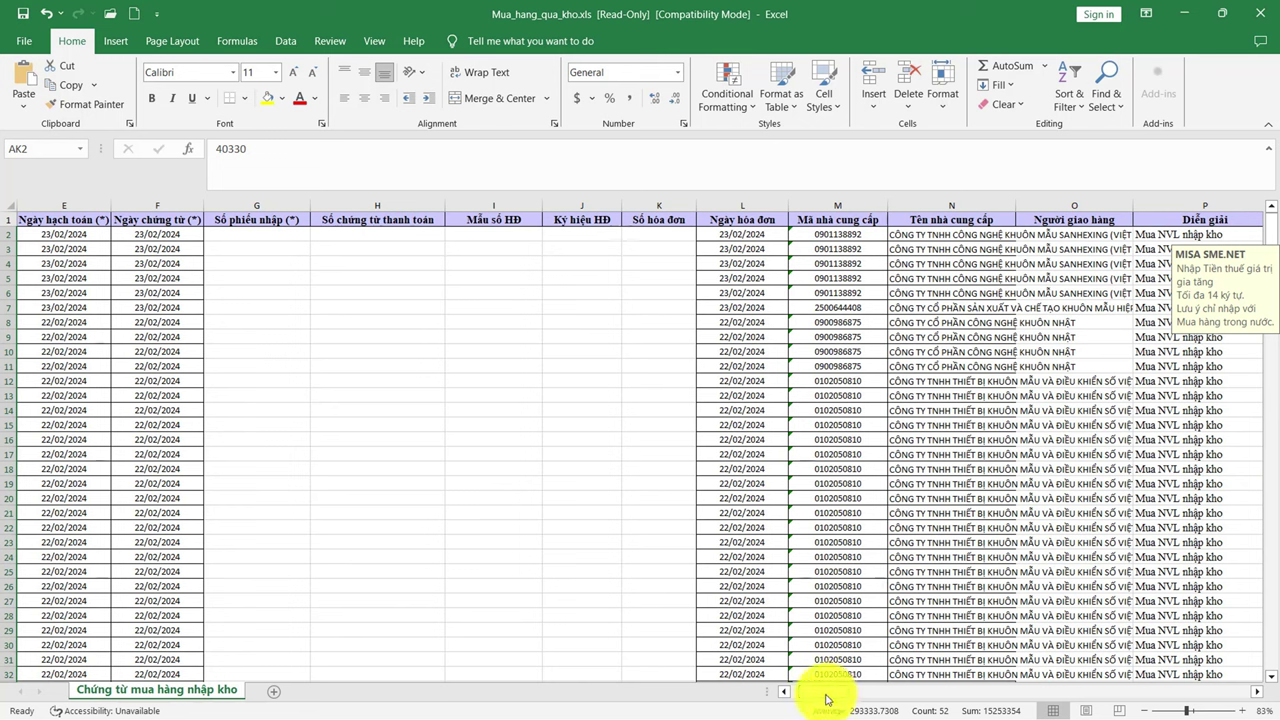
- Paste the invoice numbers into Số hóa đơn (K2) and Số phiếu nhập (G2)
{"action": "key", "text": "alt+Tab"}
{"action": "left_click_drag", "start_coordinate": [177, 251], "coordinate": [135, 715]}
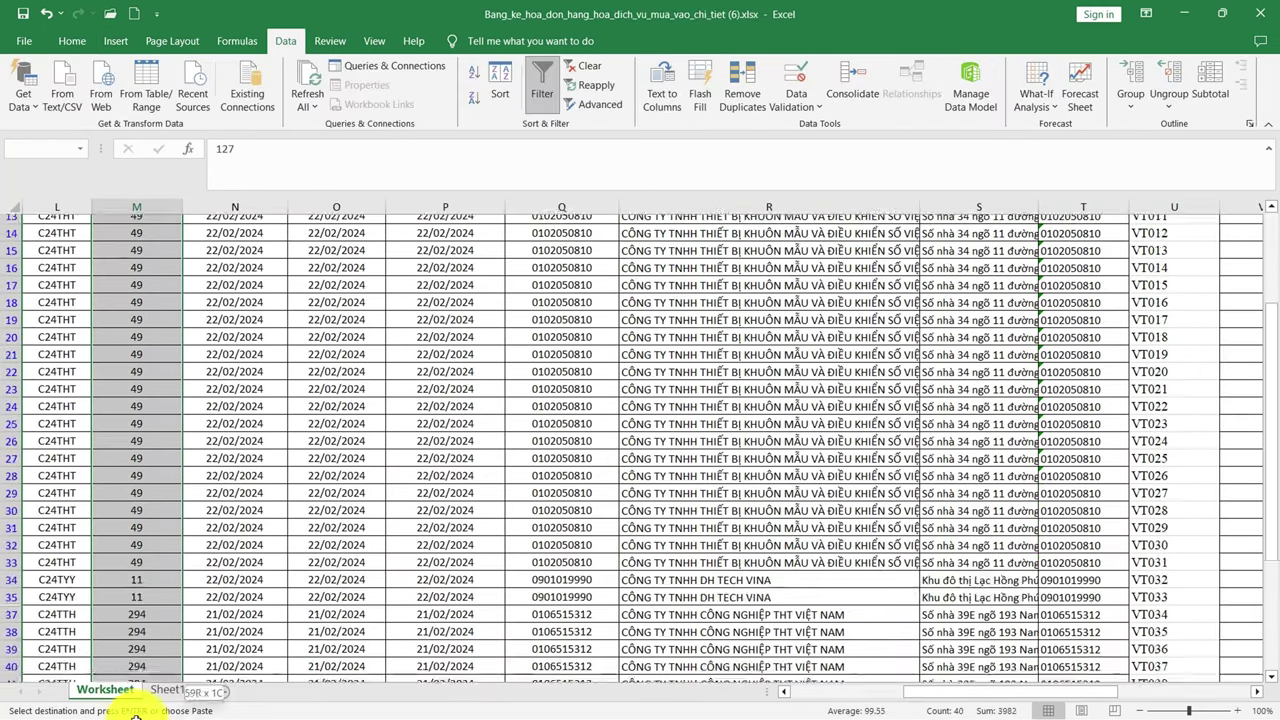
{"action": "key", "text": "alt+Tab"}
{"action": "key", "text": "ctrl+v"}
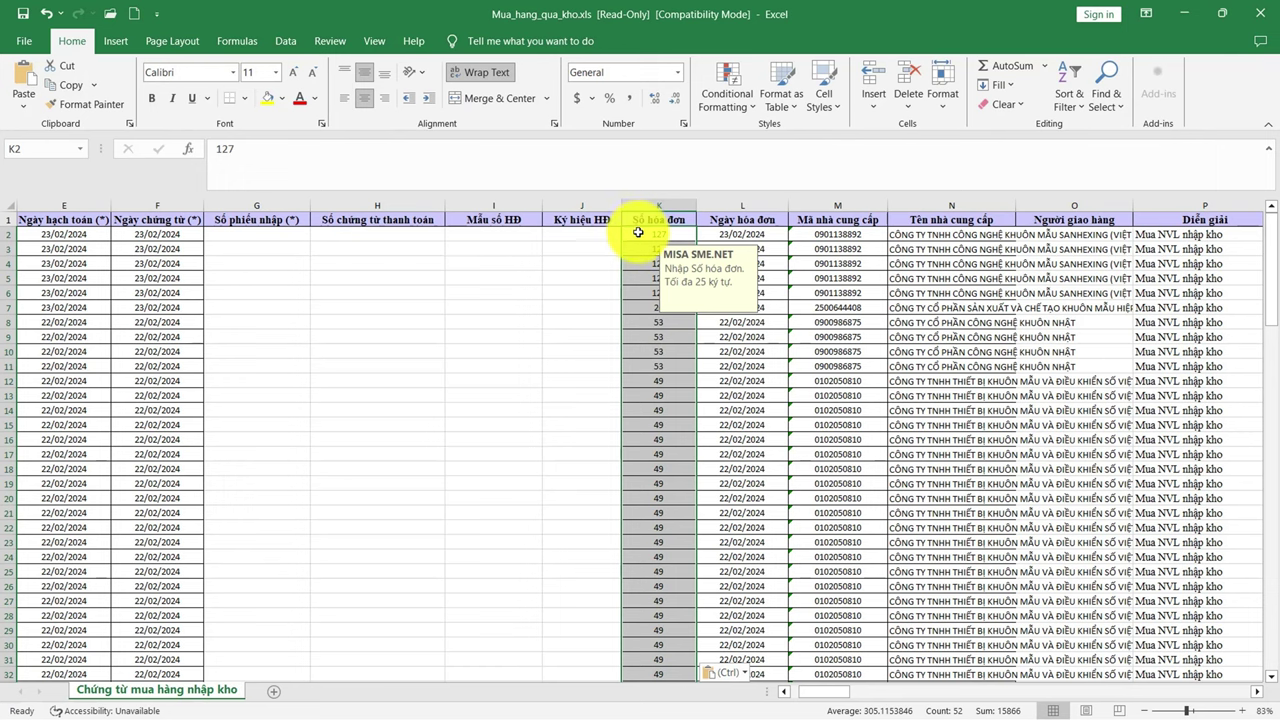
{"action": "left_click", "coordinate": [243, 232]}
{"action": "key", "text": "ctrl+v"}
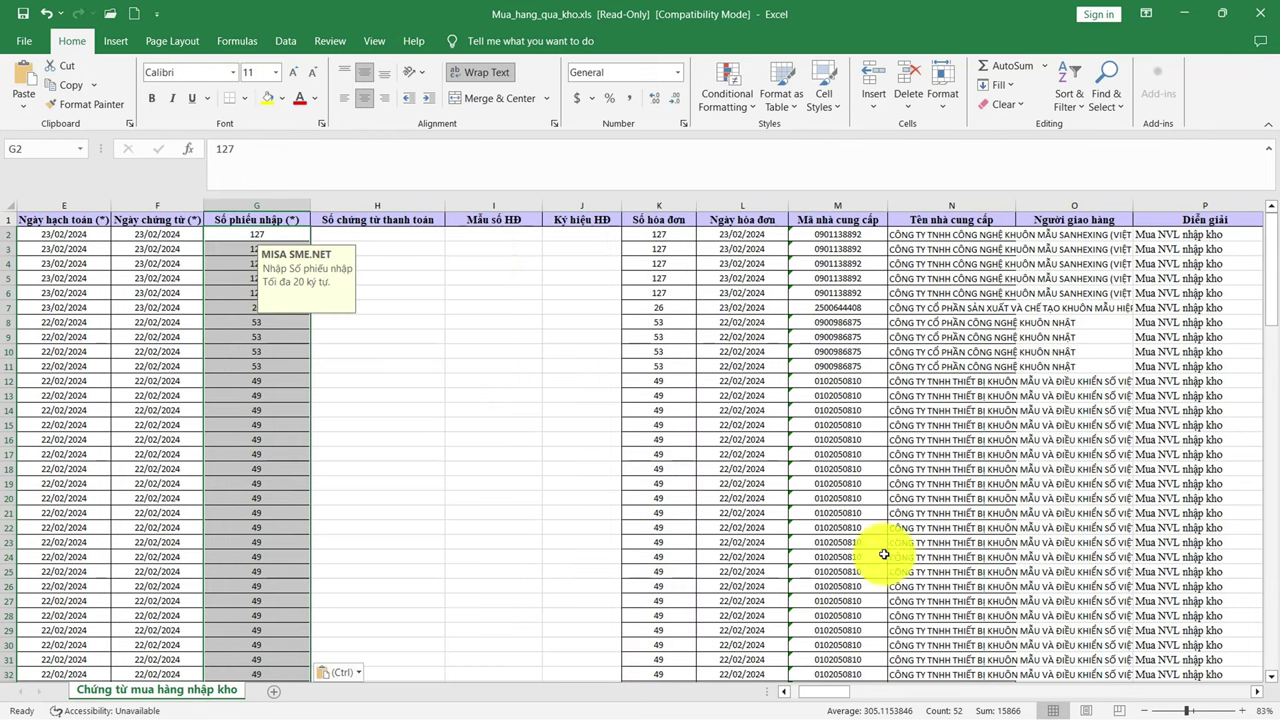
{"action": "left_click_drag", "start_coordinate": [816, 697], "coordinate": [800, 694]}
- Enter 0, 0, 1 in B2:D2 and fill them down through row 53
{"action": "left_click", "coordinate": [135, 232]}
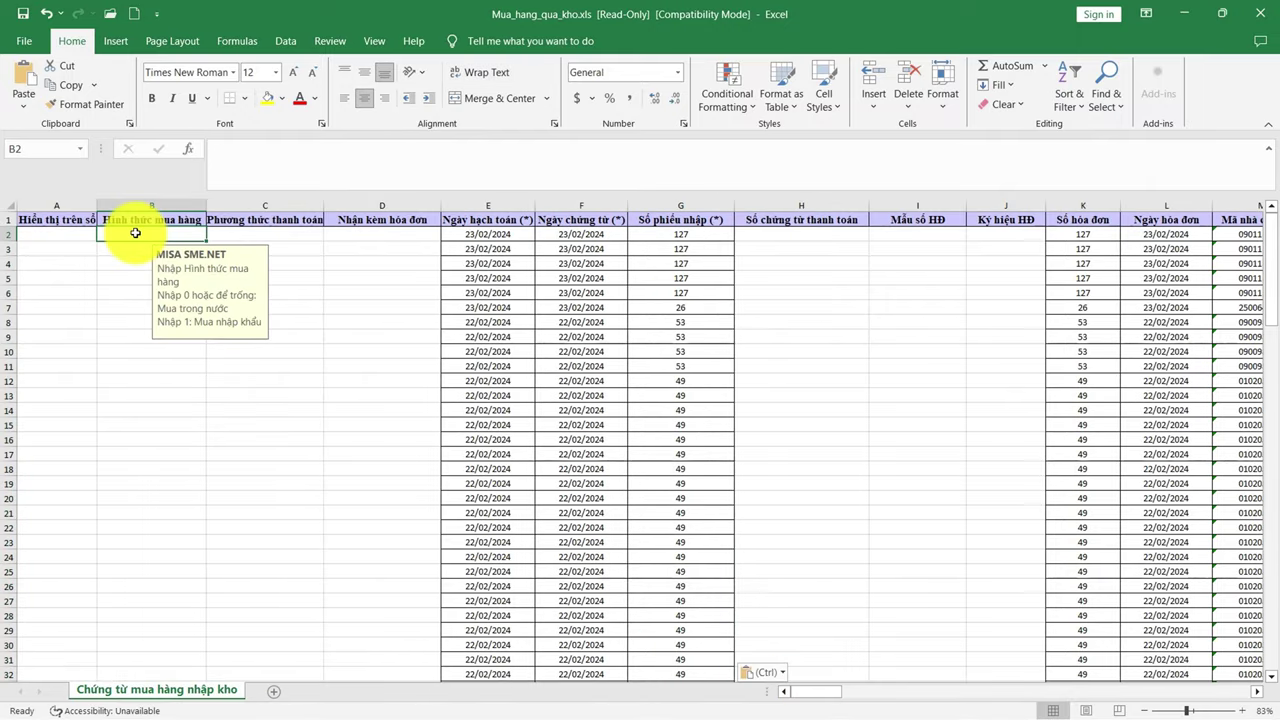
{"action": "type", "text": "0"}
{"action": "left_click", "coordinate": [297, 239]}
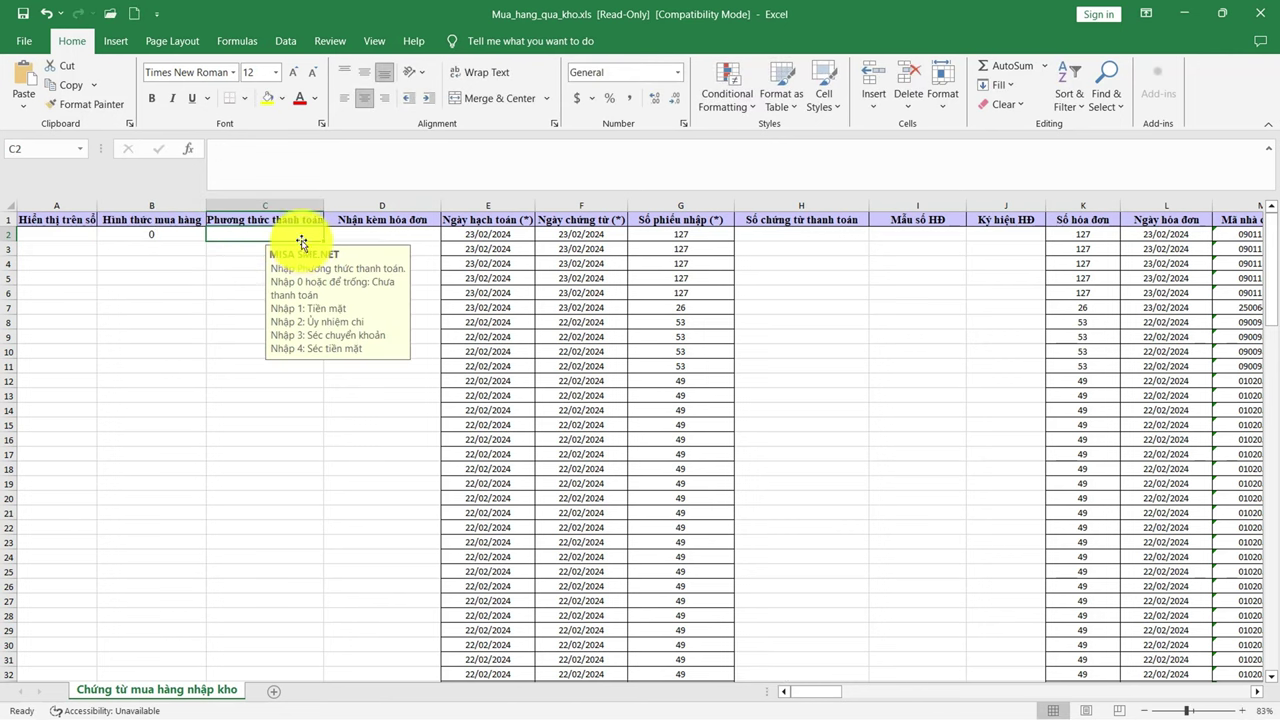
{"action": "type", "text": "0"}
{"action": "left_click", "coordinate": [397, 235]}
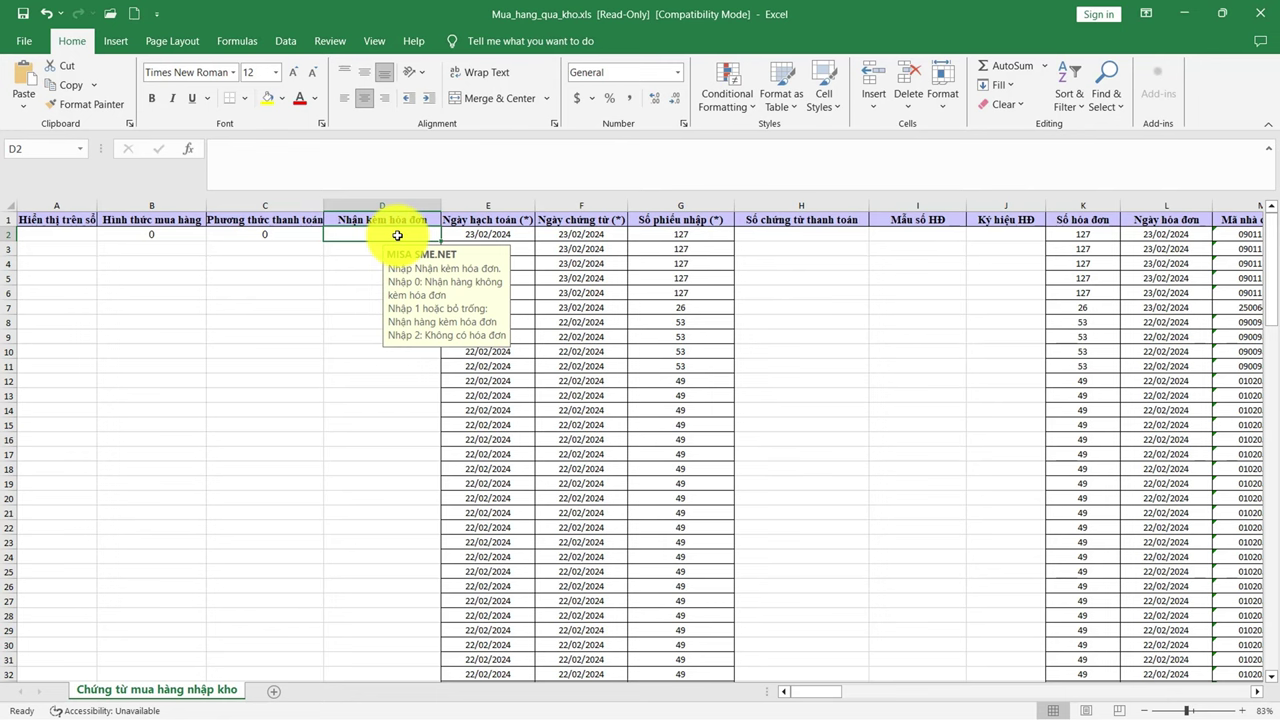
{"action": "type", "text": "1"}
{"action": "mouse_move", "coordinate": [150, 234]}
{"action": "left_mouse_down"}
{"action": "mouse_move", "coordinate": [349, 237]}
{"action": "mouse_move", "coordinate": [402, 367]}
{"action": "left_mouse_up"}
{"action": "key", "text": "ctrl+c"}
{"action": "scroll", "coordinate": [402, 367], "scroll_direction": "up", "scroll_amount": 14}
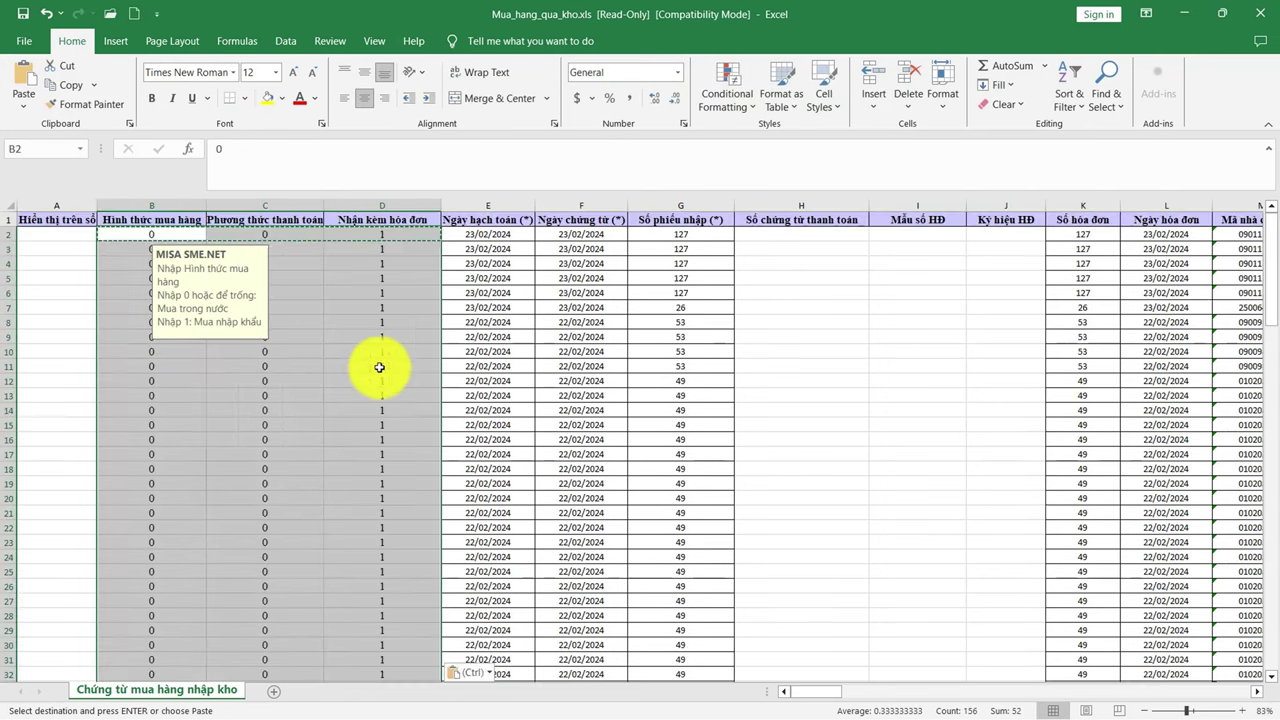
{"action": "scroll", "coordinate": [470, 236], "scroll_direction": "right", "scroll_amount": 10}
{"action": "left_click", "coordinate": [490, 234]}
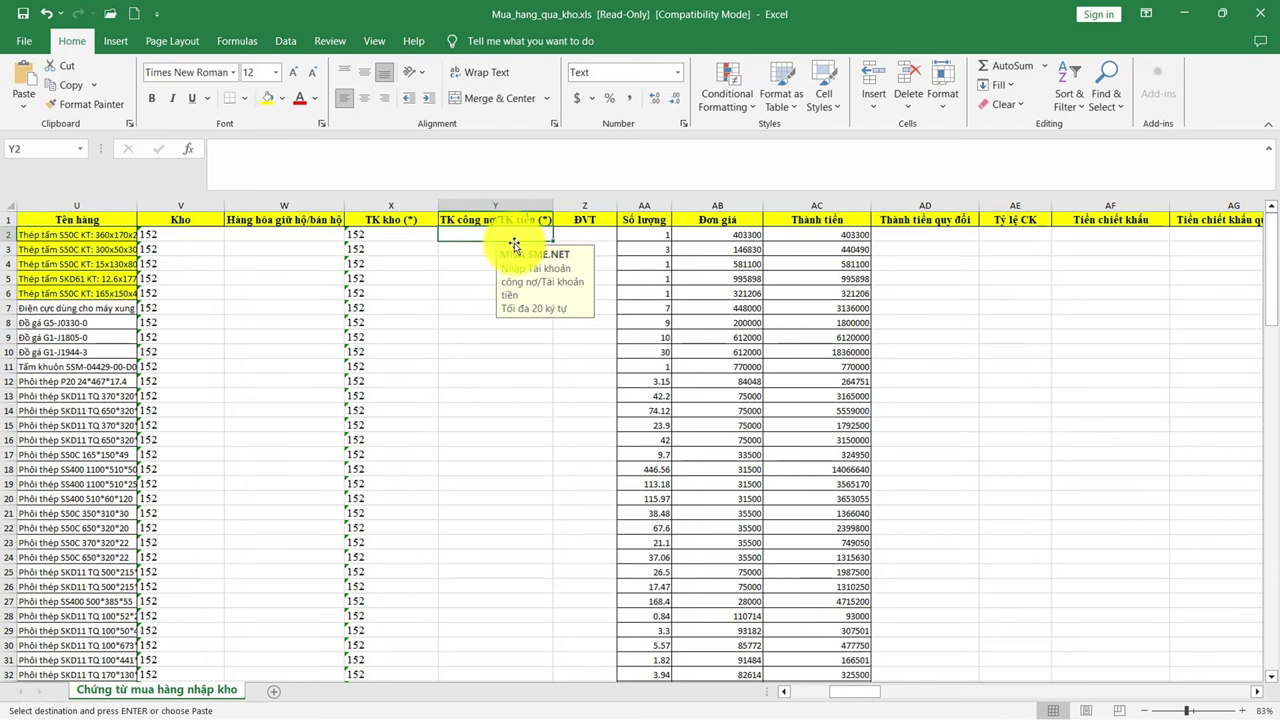
- Paste the invoice-list units into the ĐVT column and fill payable account 331 down column Y
{"action": "key", "text": "alt+Tab"}
{"action": "key", "text": "alt+Tab"}
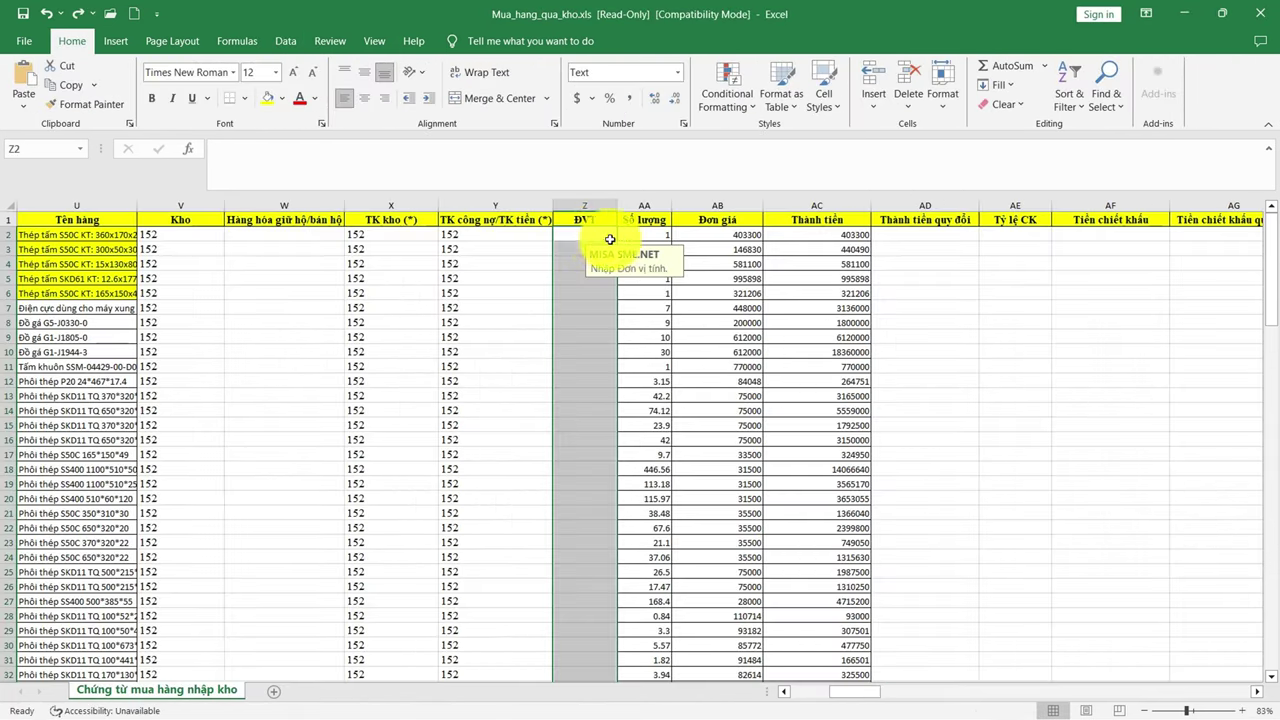
{"action": "left_click", "coordinate": [585, 236]}
{"action": "key", "text": "ctrl+v"}
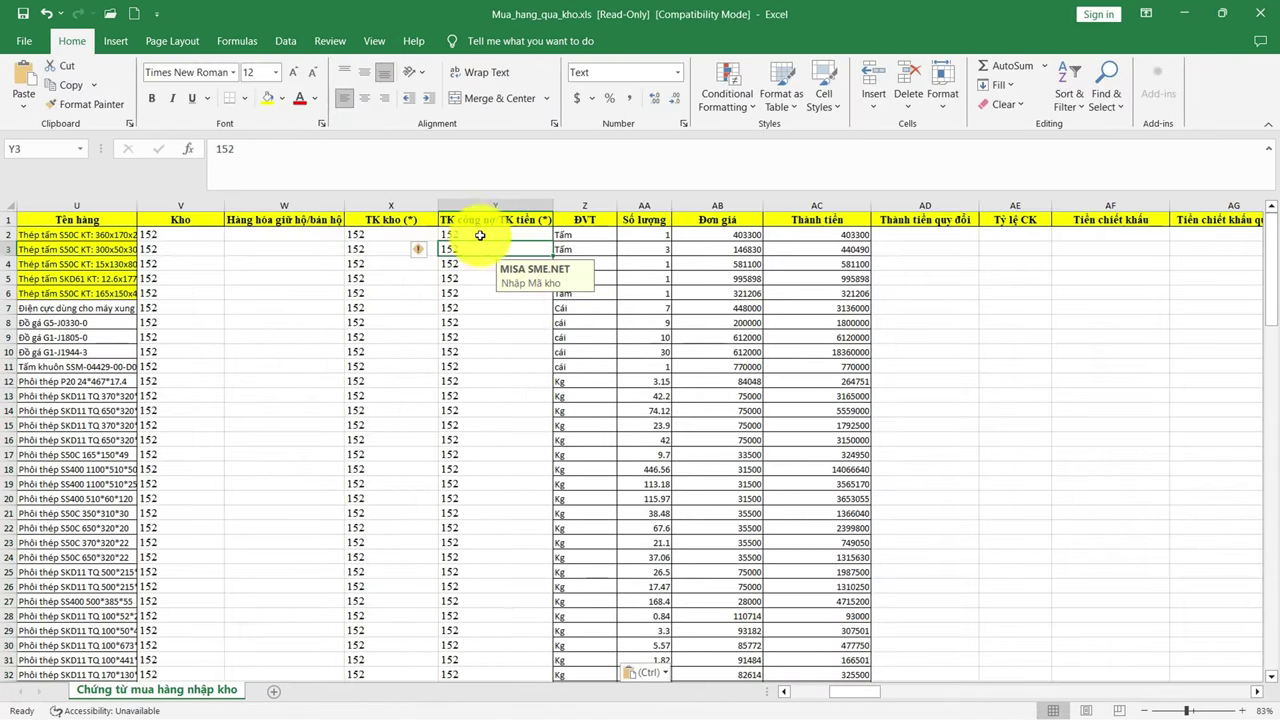
{"action": "left_click", "coordinate": [475, 229]}
{"action": "type", "text": "331"}
{"action": "key", "text": "Return"}
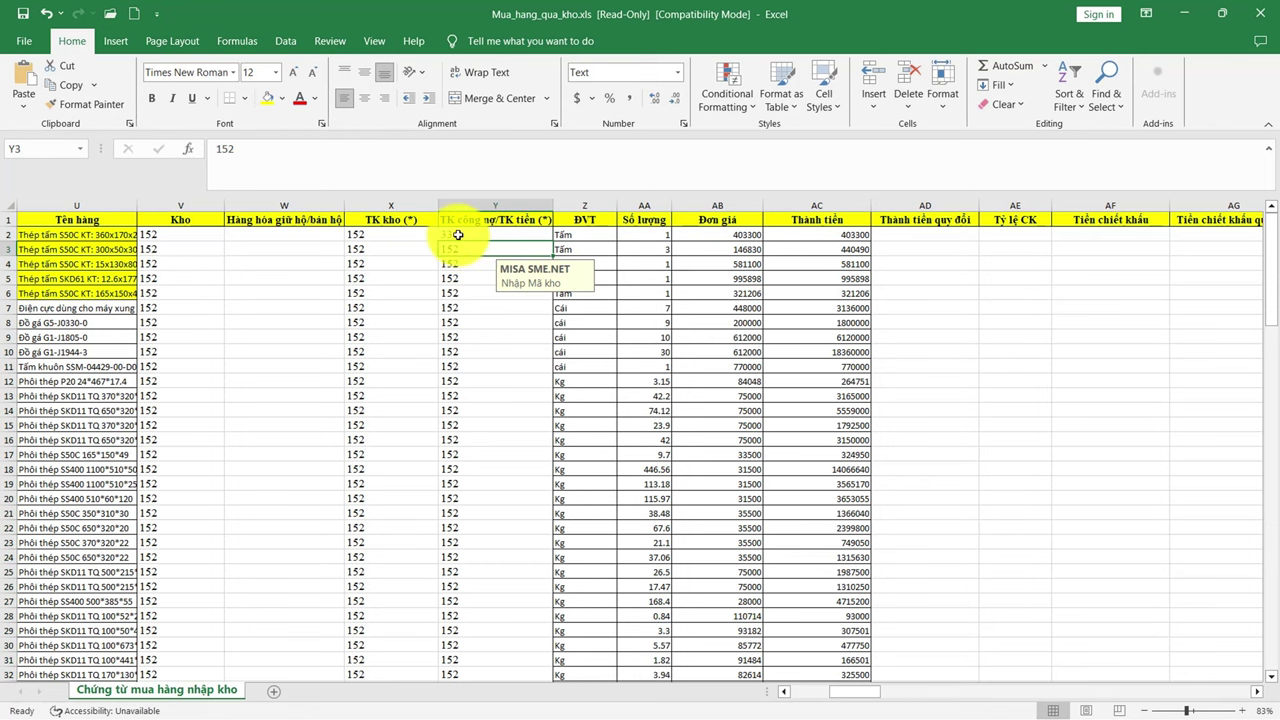
{"action": "left_click", "coordinate": [458, 233]}
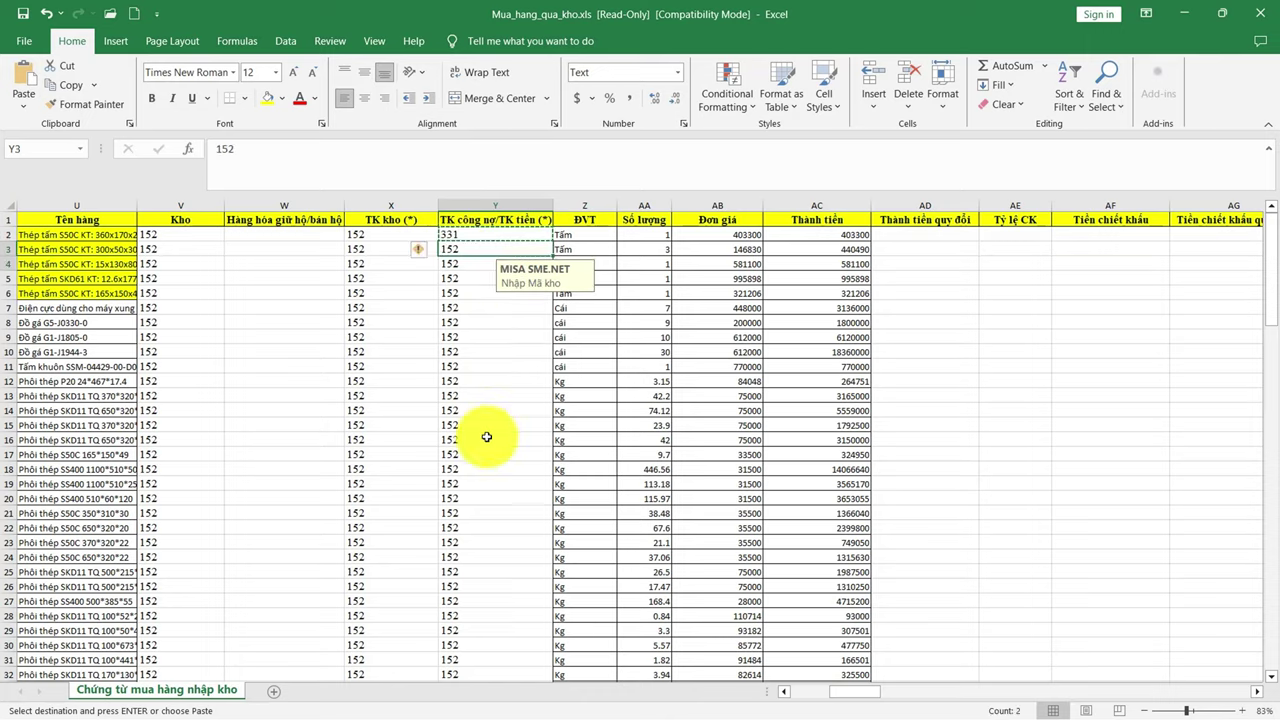
{"action": "key", "text": "ctrl+shift+Down"}
{"action": "key", "text": "alt+Tab"}
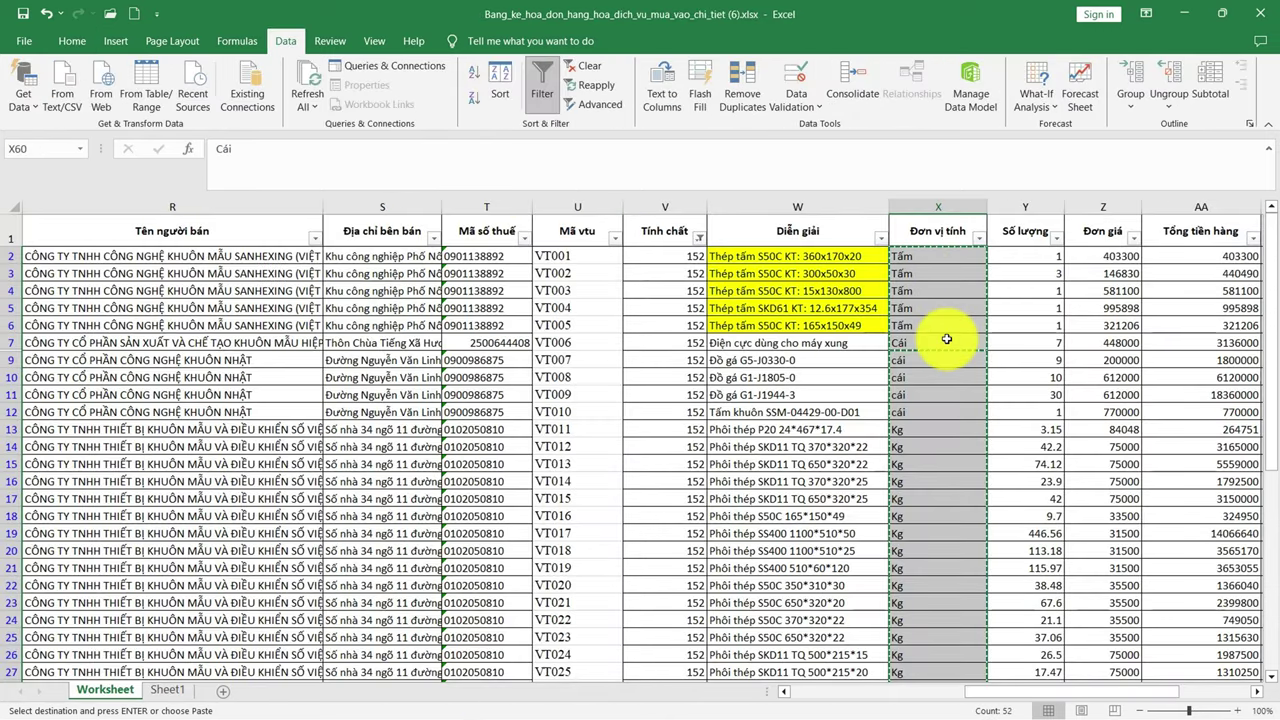
{"action": "key", "text": "alt+Tab"}
- Re-paste the units (Tấm, Cái, Kg) into Z2 and enter VAT account 1331 in AN2
{"action": "left_click", "coordinate": [581, 233]}
{"action": "key", "text": "ctrl+v"}
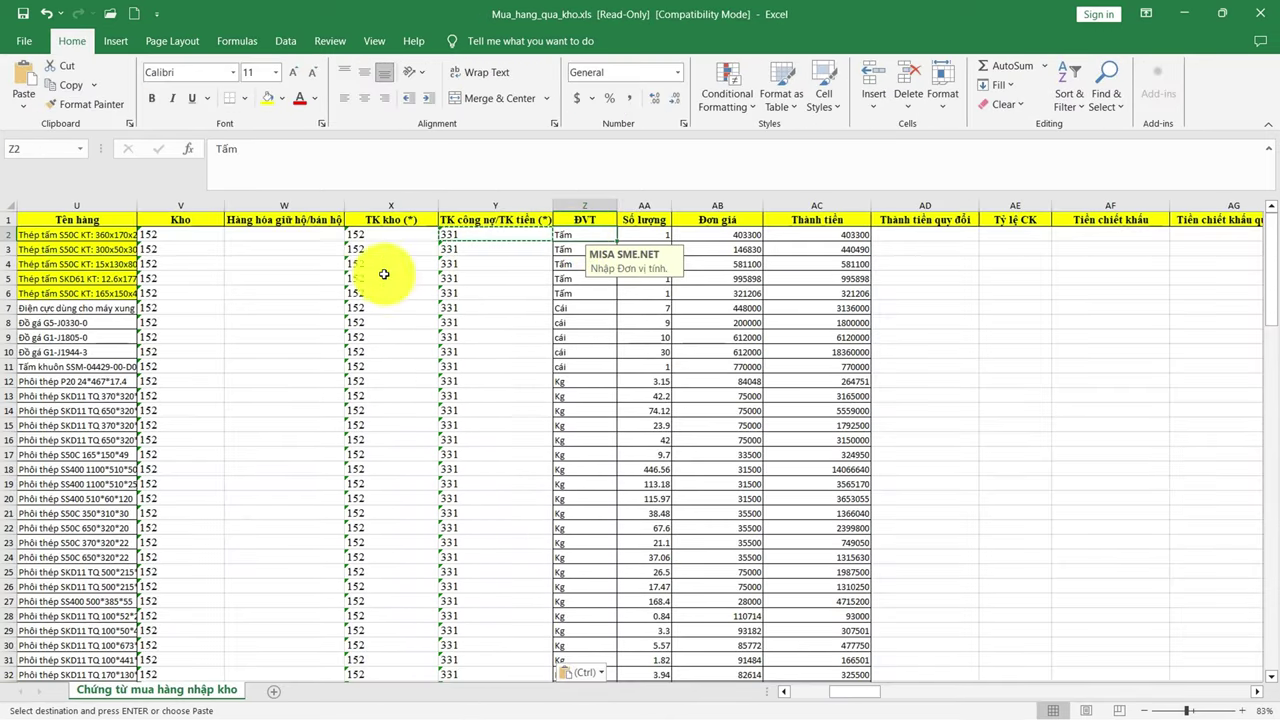
{"action": "left_click", "coordinate": [370, 238]}
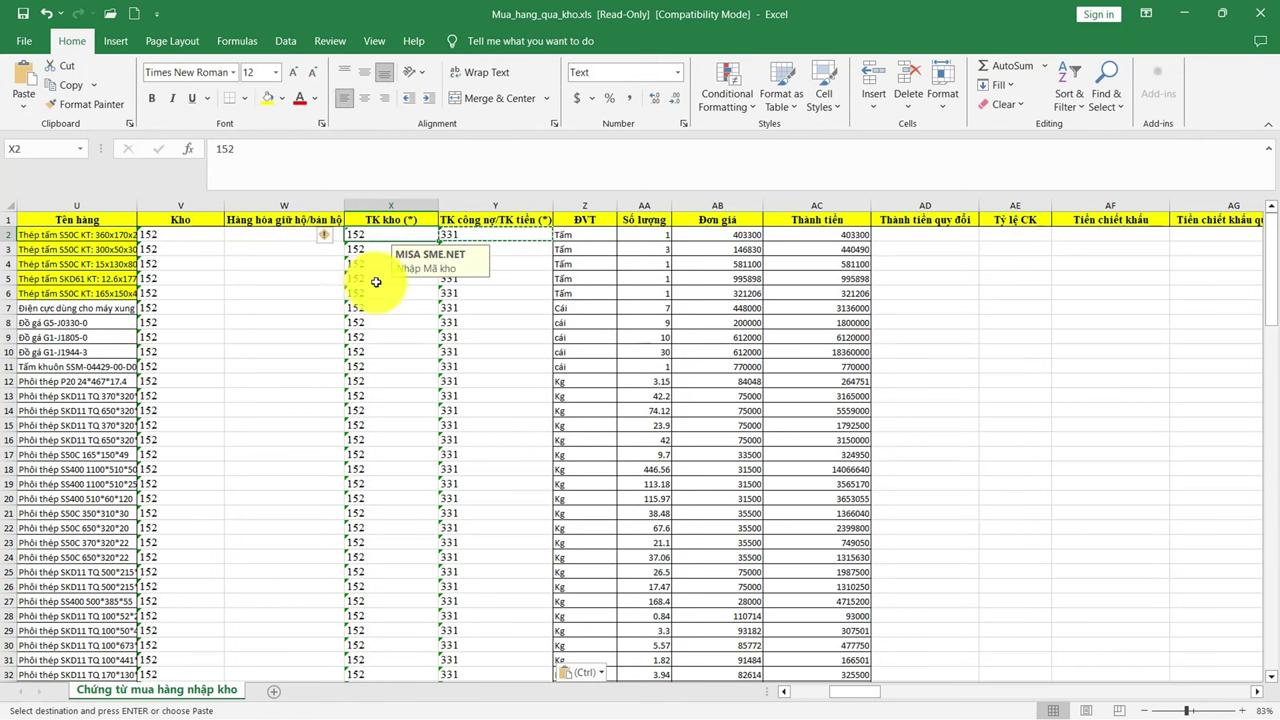
{"action": "left_click_drag", "start_coordinate": [851, 691], "coordinate": [878, 698]}
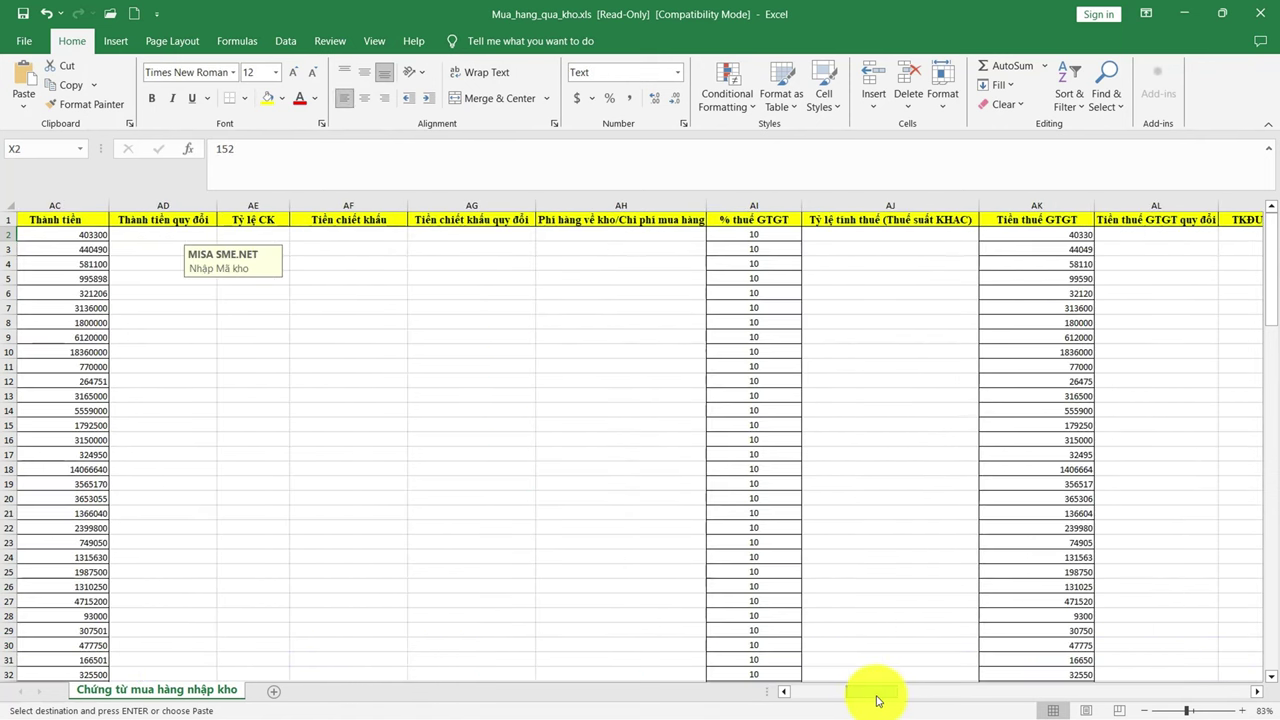
{"action": "left_click", "coordinate": [990, 231]}
{"action": "type", "text": "1"}
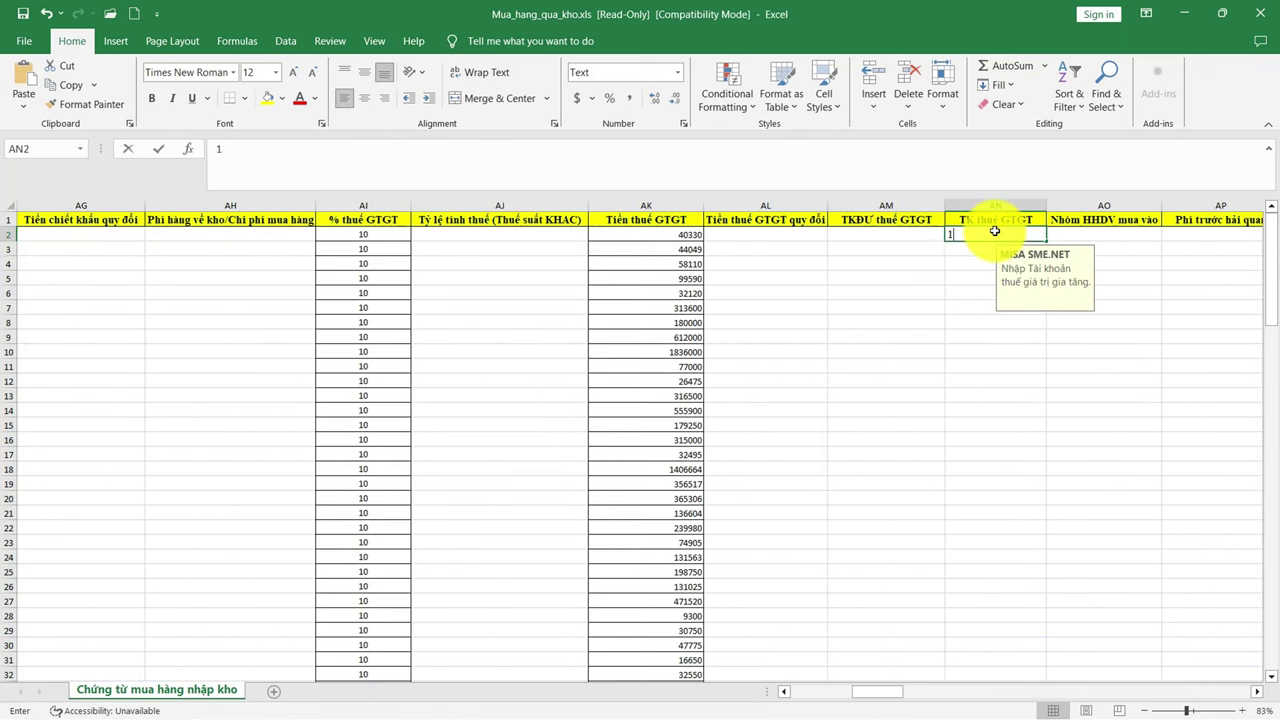
{"action": "type", "text": "331"}
{"action": "key", "text": "Return"}
{"action": "left_click_drag", "start_coordinate": [894, 688], "coordinate": [851, 688]}
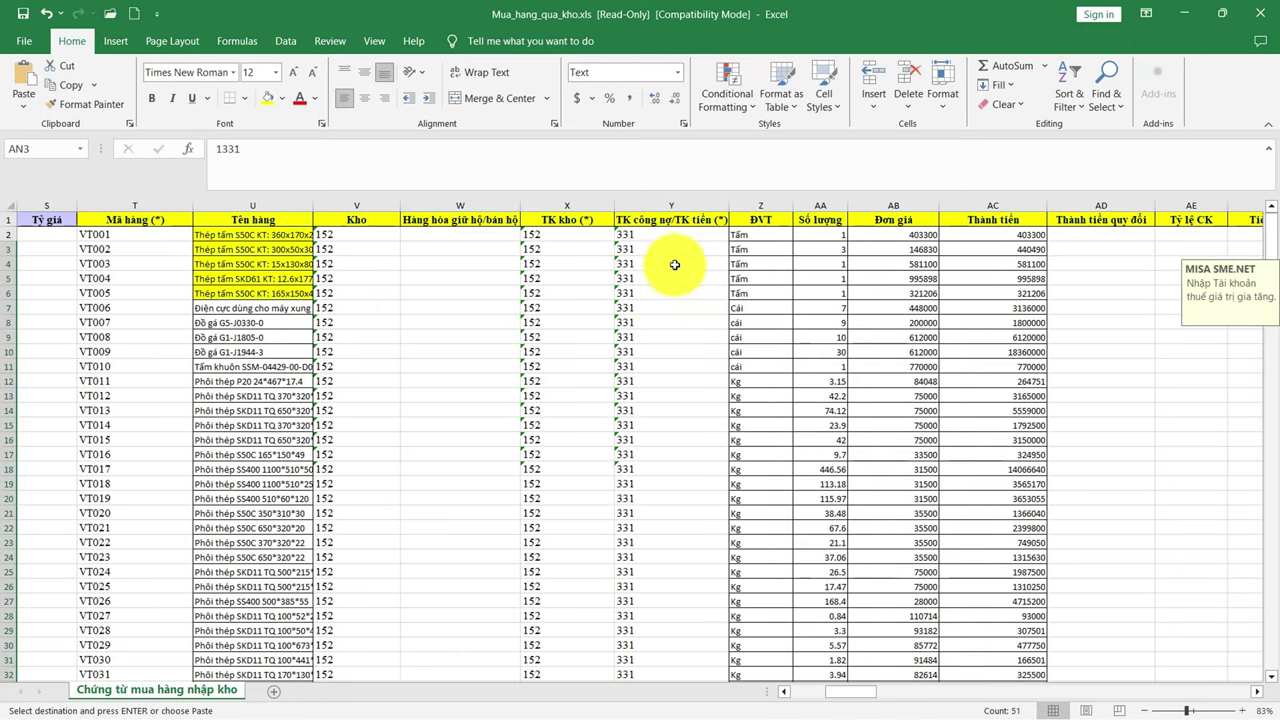
{"action": "left_click_drag", "start_coordinate": [675, 265], "coordinate": [660, 380]}
{"action": "left_click", "coordinate": [893, 366]}
{"action": "mouse_move", "coordinate": [845, 691]}
{"action": "left_mouse_down"}
{"action": "mouse_move", "coordinate": [935, 684]}
{"action": "mouse_move", "coordinate": [830, 688]}
{"action": "left_mouse_up"}
- Save the filled workbook to This PC as Copy of Mua_hang_qua_kho.xls
{"action": "left_click", "coordinate": [23, 41]}
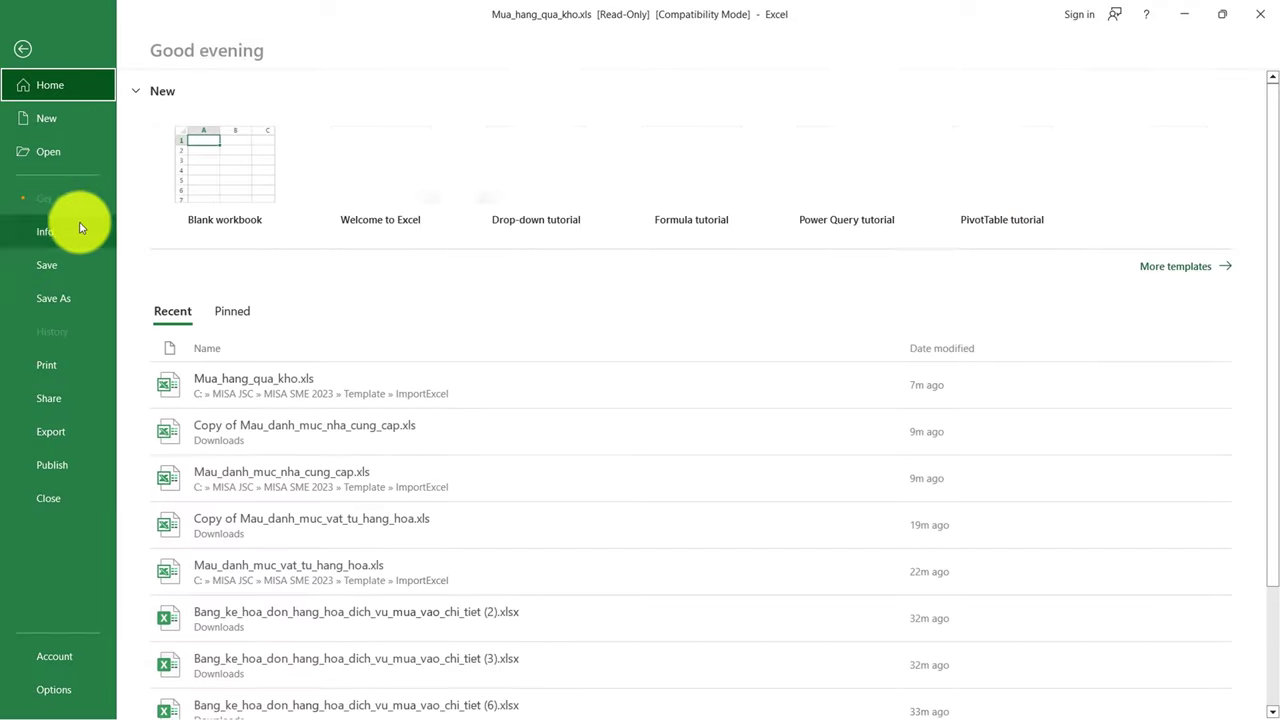
{"action": "left_click", "coordinate": [53, 298]}
{"action": "left_click", "coordinate": [268, 215]}
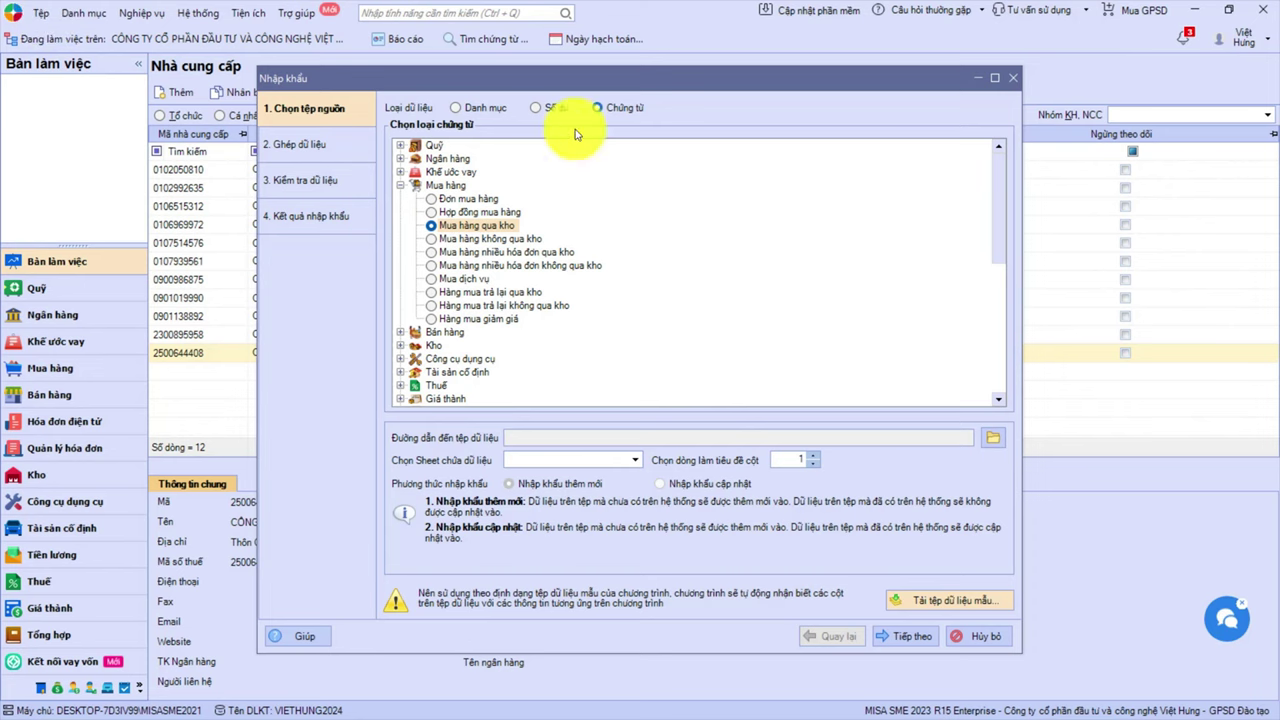
- Load Copy of Mua_hang_qua_kho.xls from Downloads into the import wizard and continue to column matching
{"action": "left_click", "coordinate": [988, 438]}
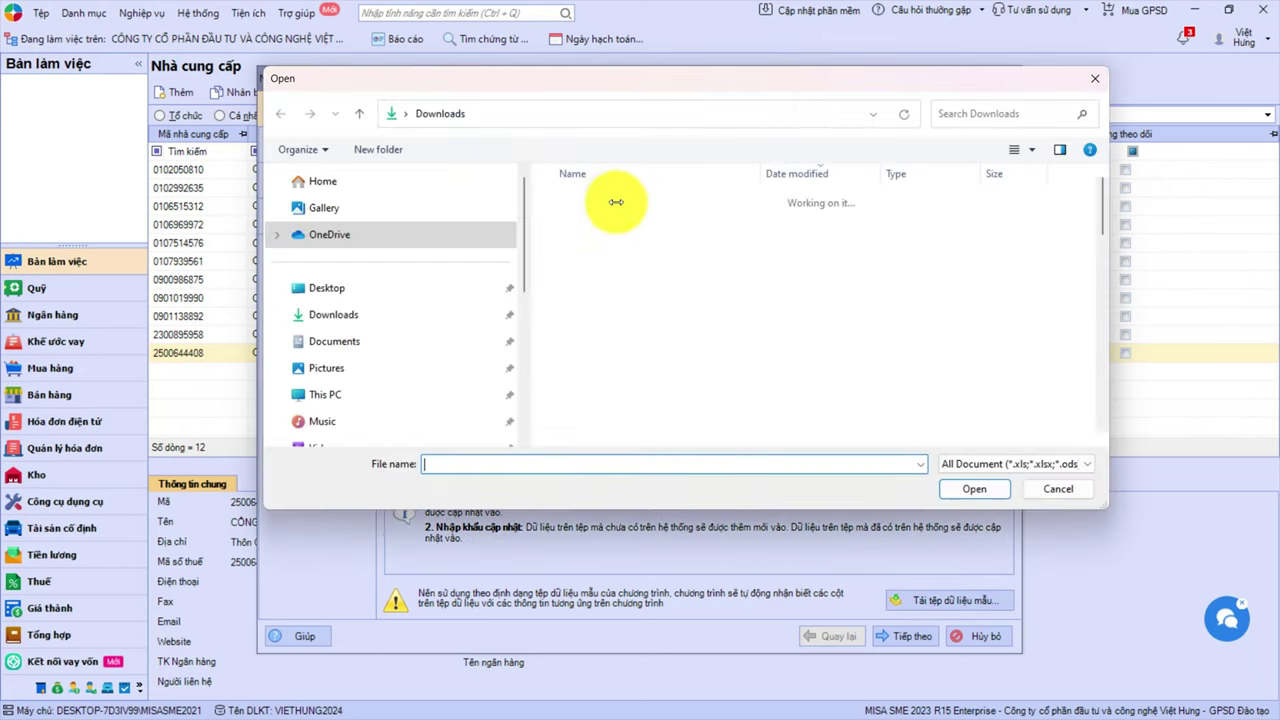
{"action": "left_click", "coordinate": [600, 223]}
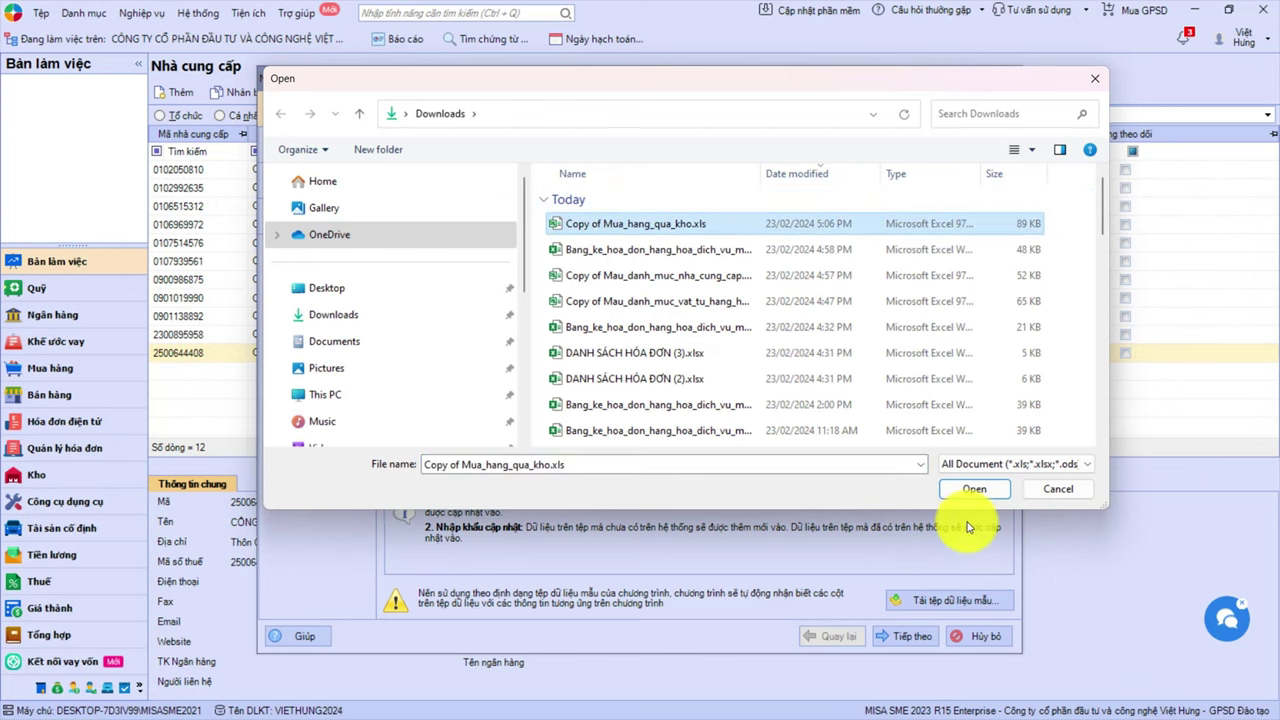
{"action": "left_click", "coordinate": [974, 489]}
{"action": "left_click", "coordinate": [912, 638]}
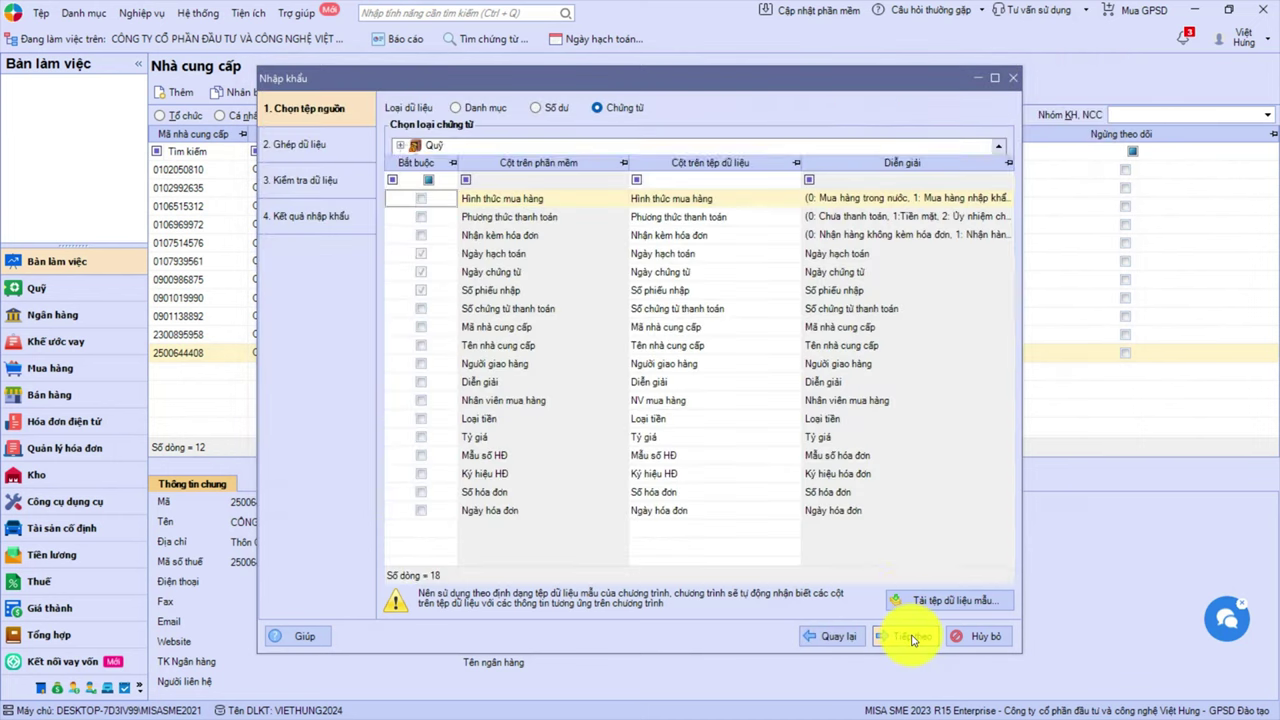
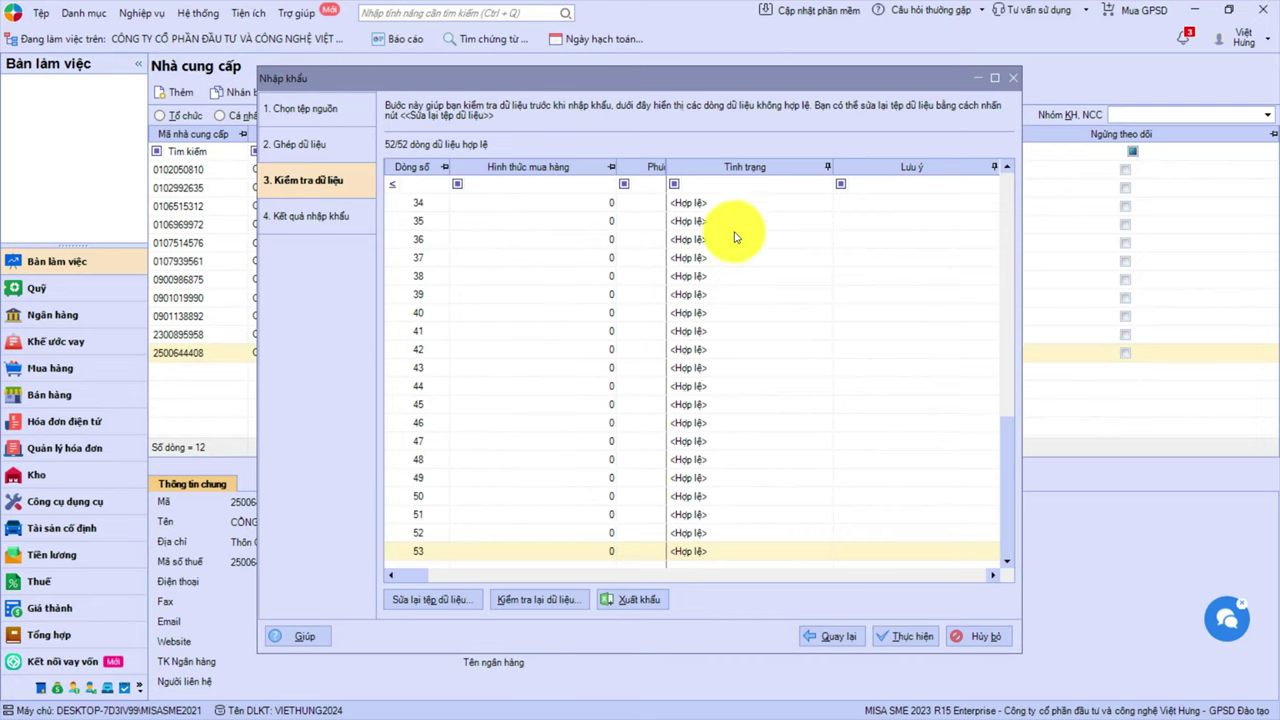
- Check the posting dates and payment methods in the source sheet, then import the 52 validated rows
{"action": "left_click_drag", "start_coordinate": [1006, 494], "coordinate": [1006, 425]}
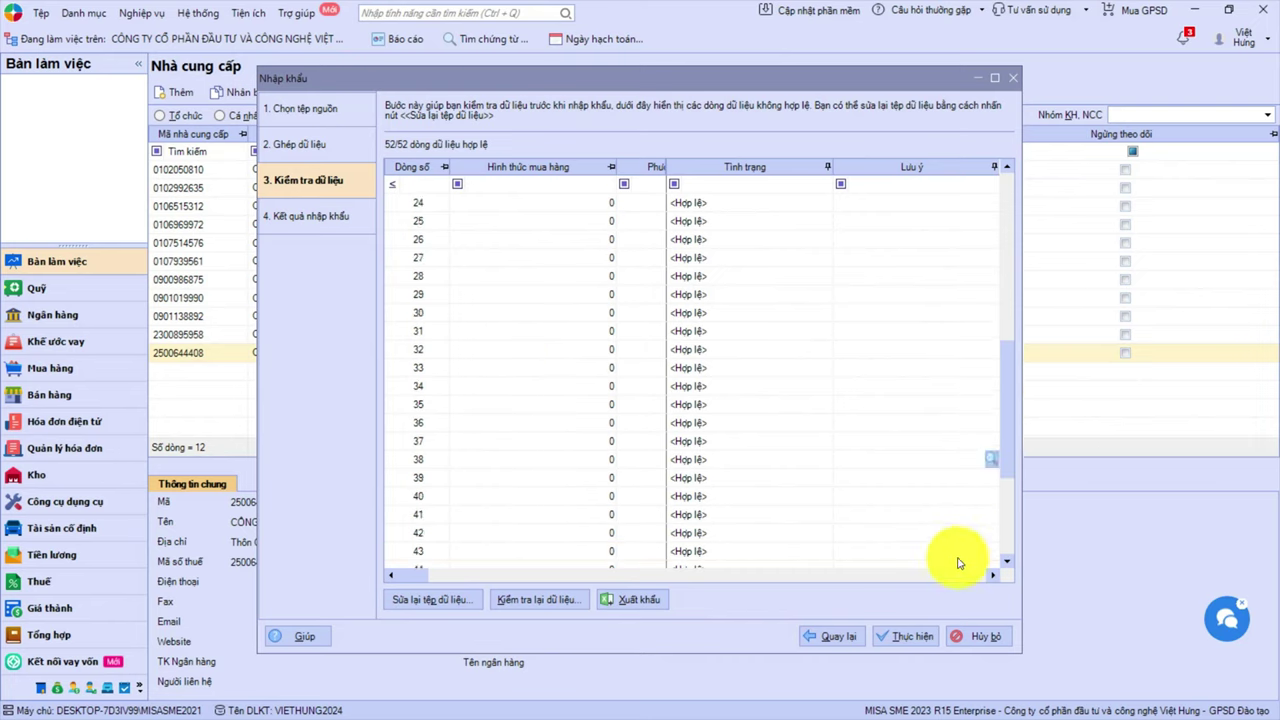
{"action": "left_click", "coordinate": [920, 630]}
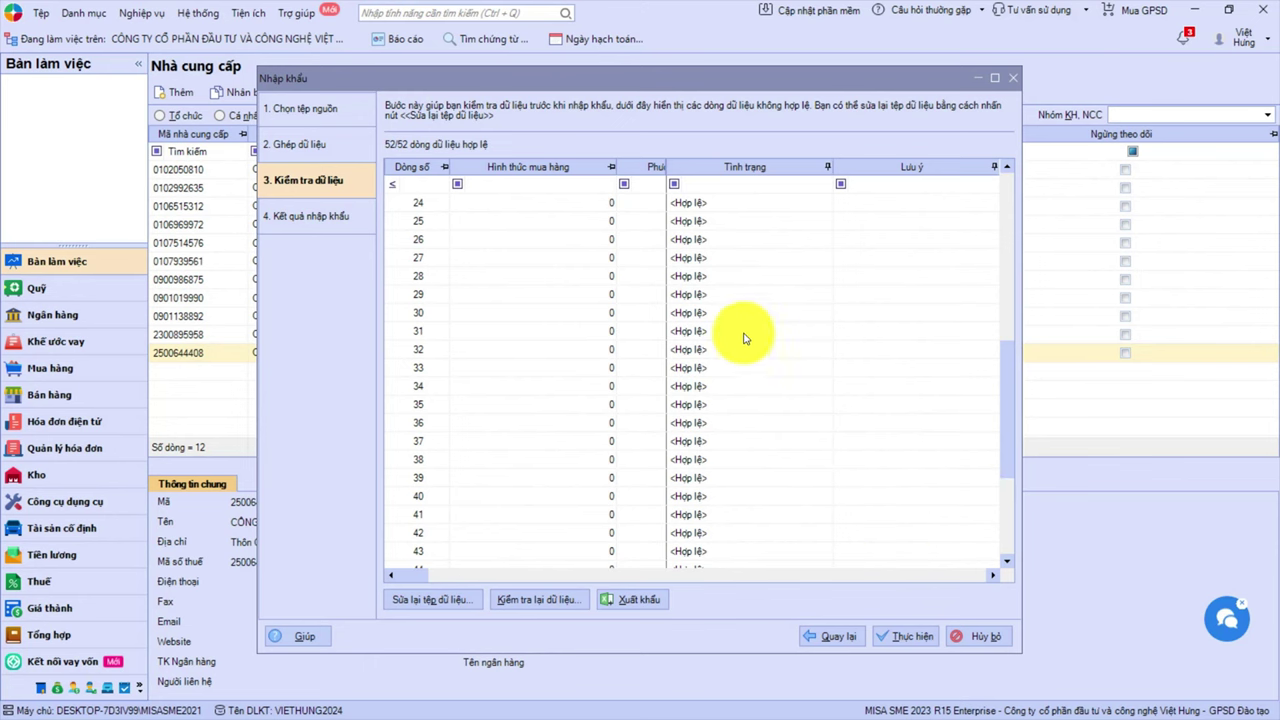
{"action": "left_click", "coordinate": [740, 296]}
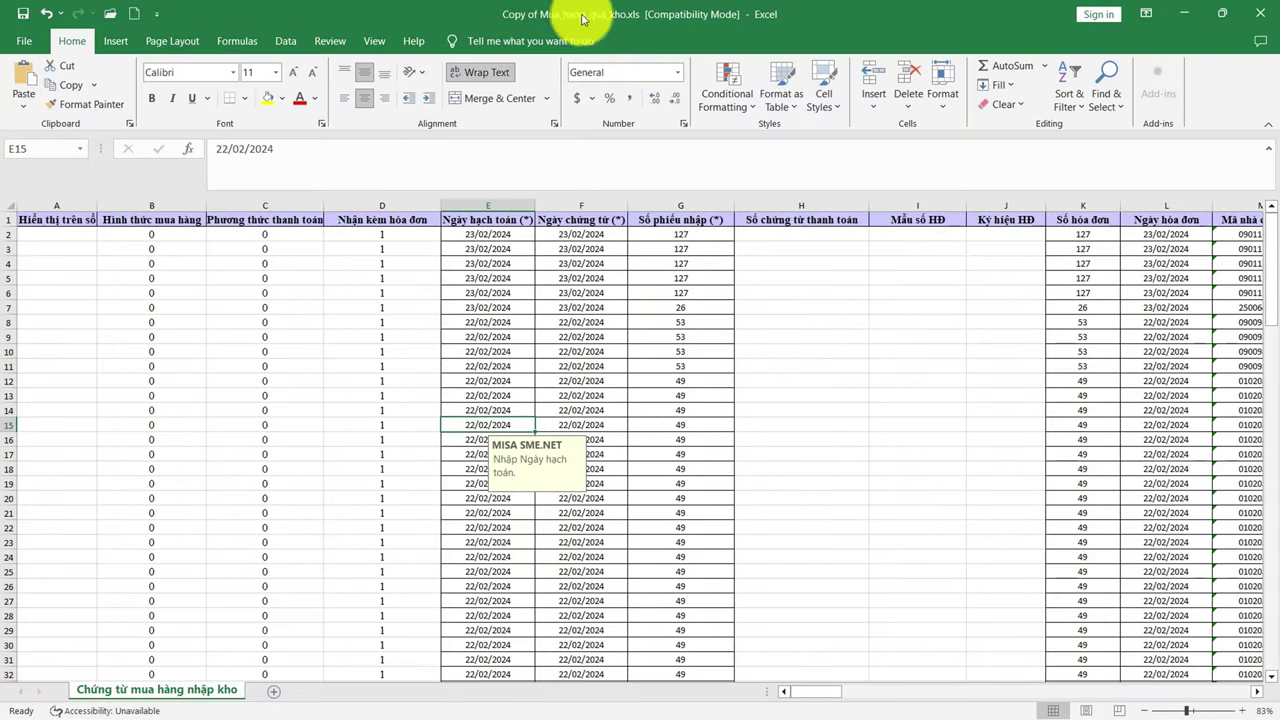
{"action": "left_click", "coordinate": [498, 292]}
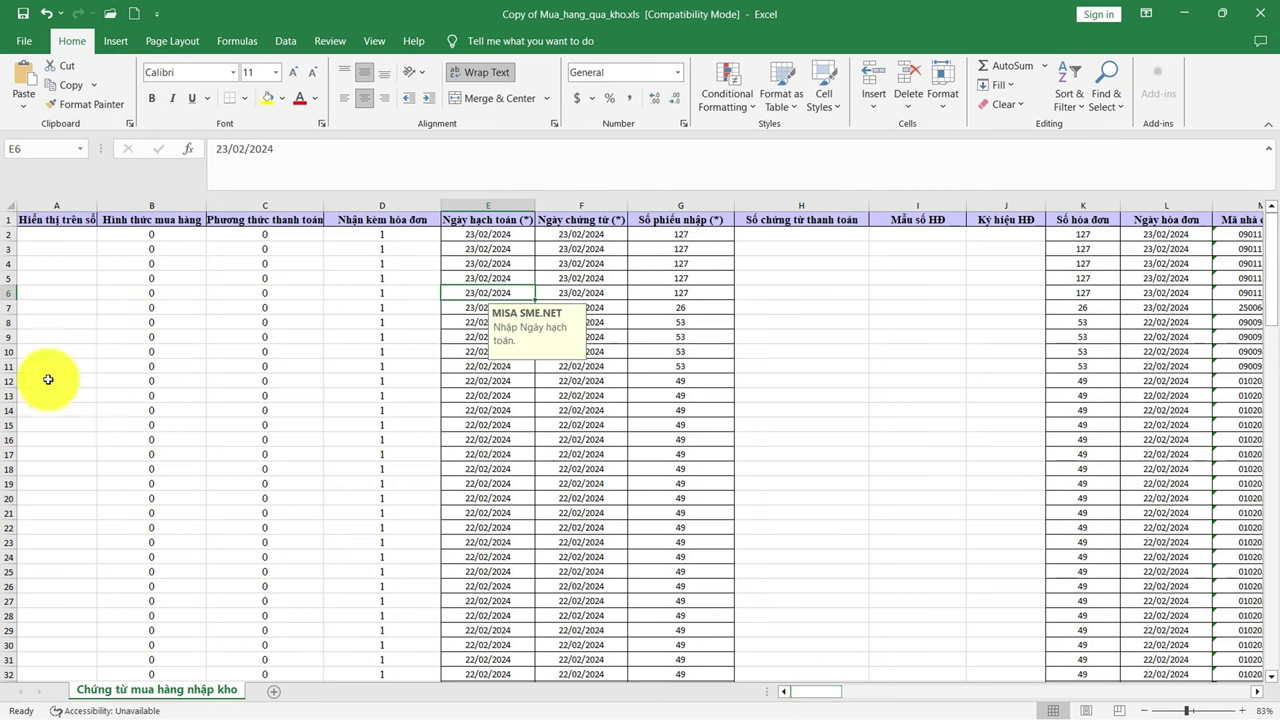
{"action": "left_click", "coordinate": [265, 351]}
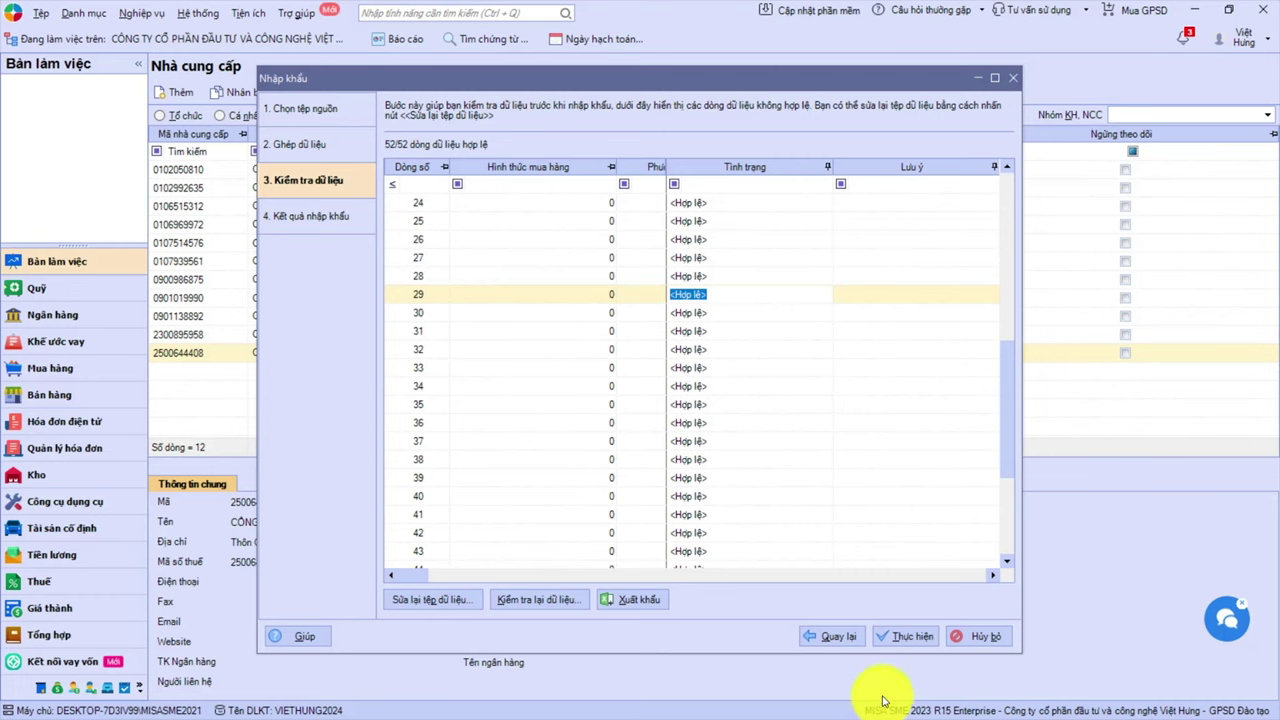
{"action": "left_click", "coordinate": [915, 637]}
- Close the import results, list this year's goods and service purchase vouchers, and post all 12
{"action": "left_click", "coordinate": [967, 641]}
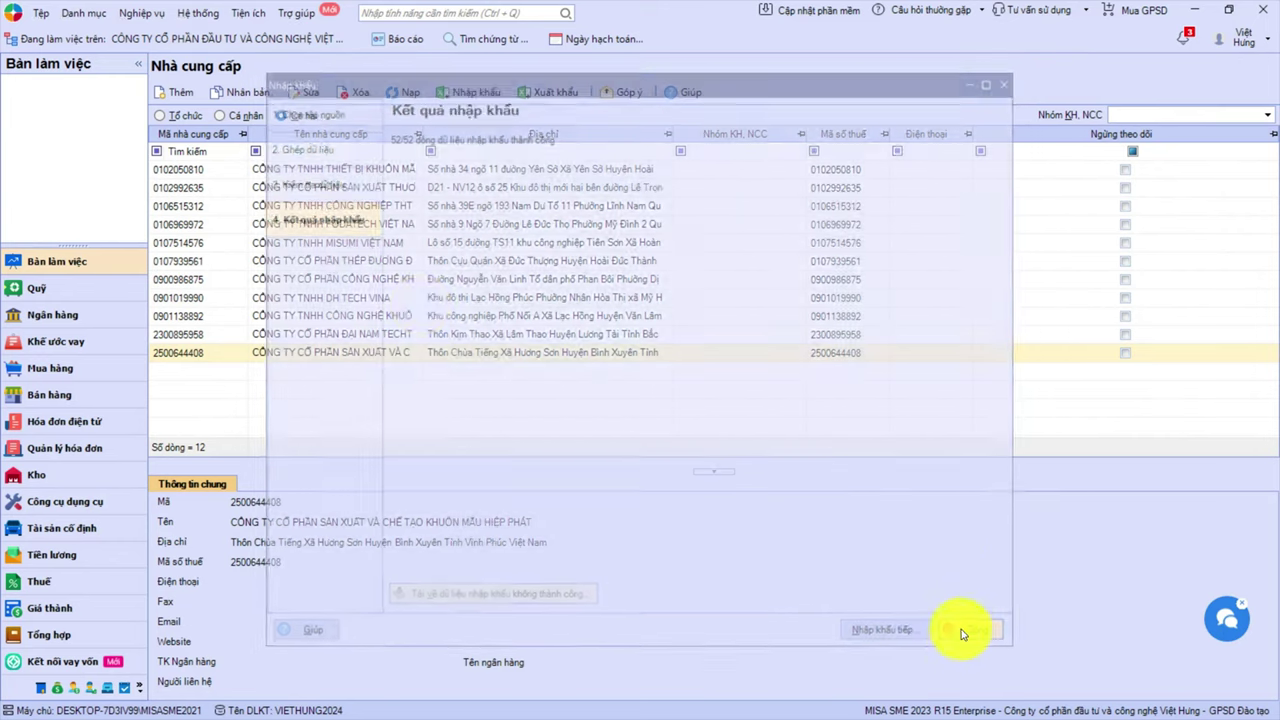
{"action": "left_click", "coordinate": [87, 369]}
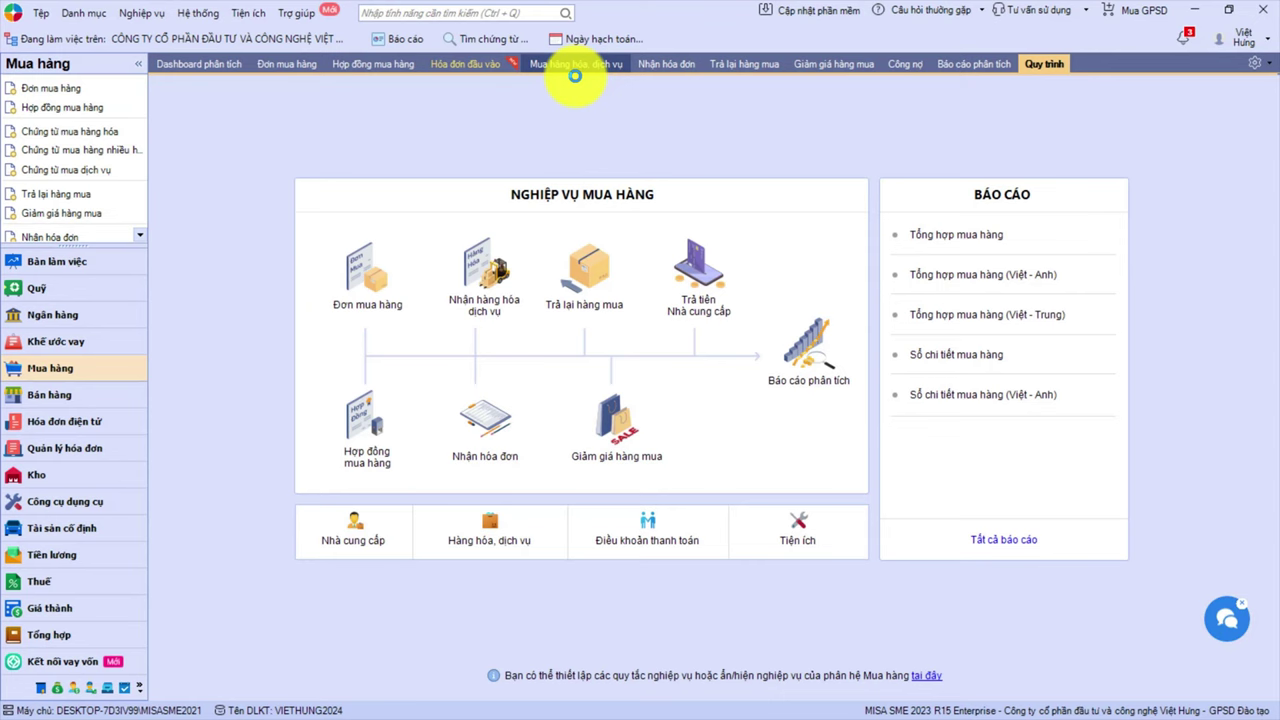
{"action": "left_click", "coordinate": [575, 66]}
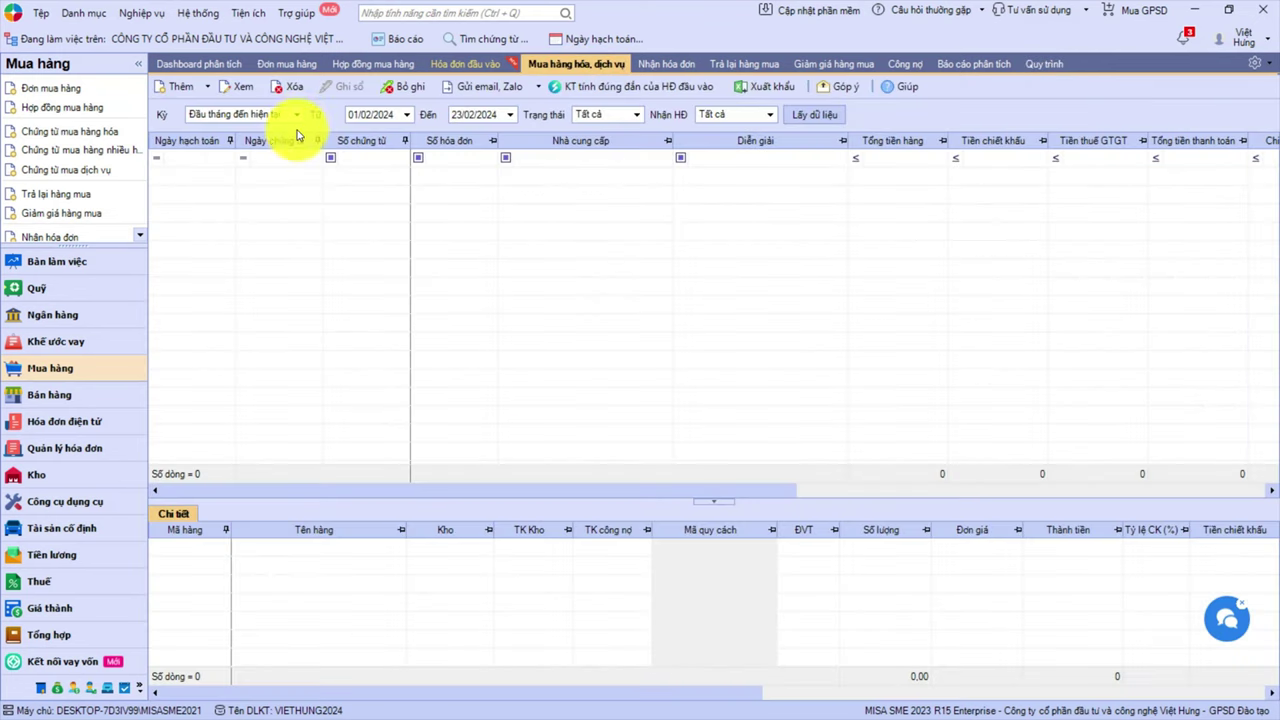
{"action": "left_click", "coordinate": [296, 114]}
{"action": "left_click", "coordinate": [228, 162]}
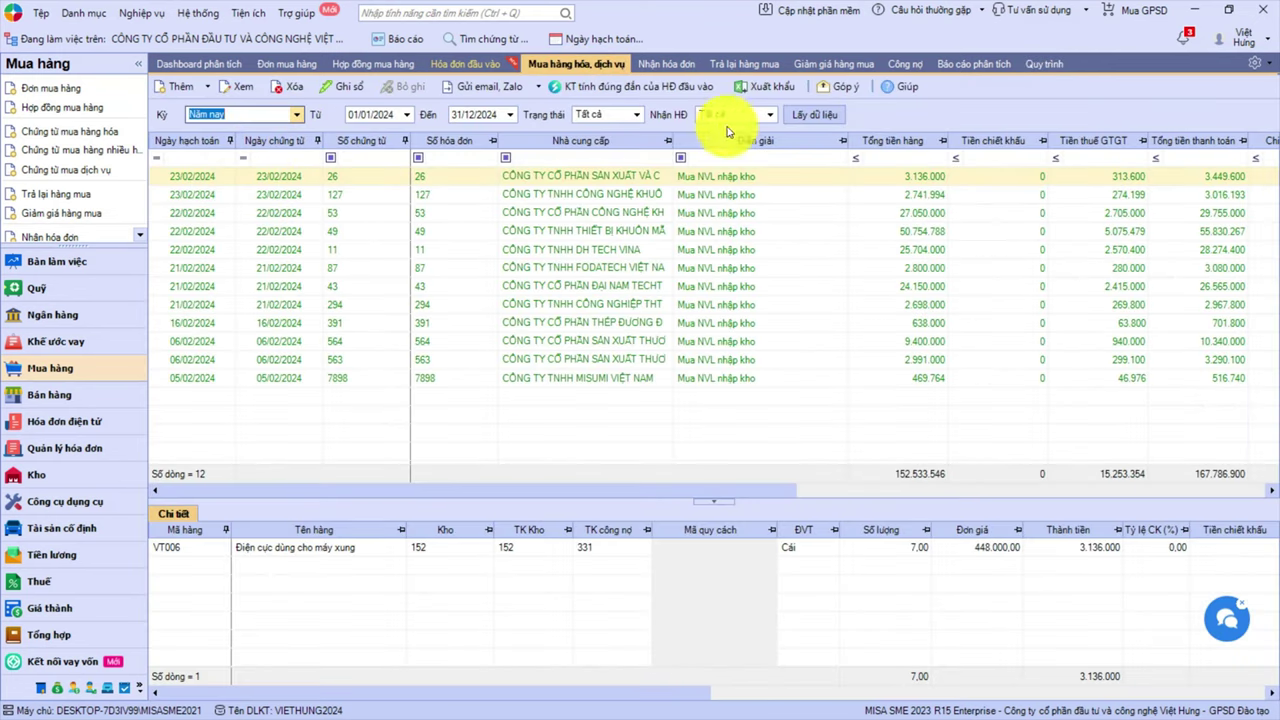
{"action": "left_click", "coordinate": [818, 114]}
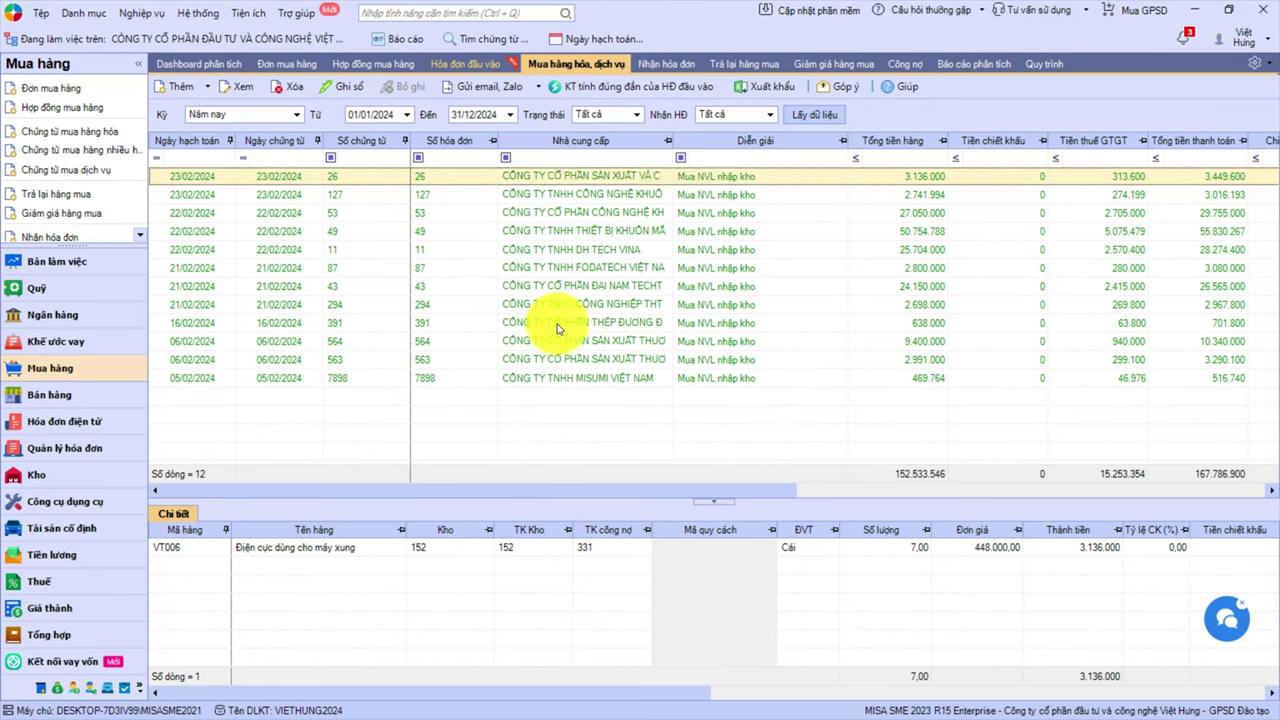
{"action": "key", "text": "ctrl+a"}
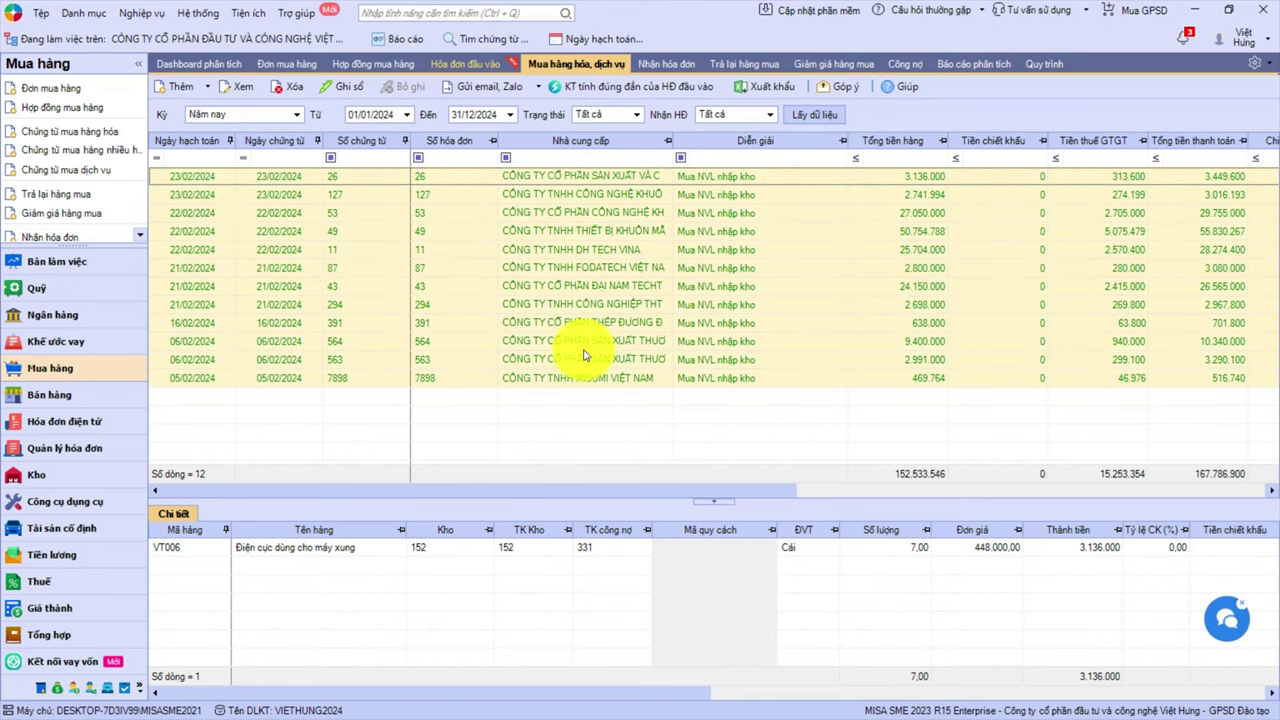
{"action": "left_click", "coordinate": [340, 86]}
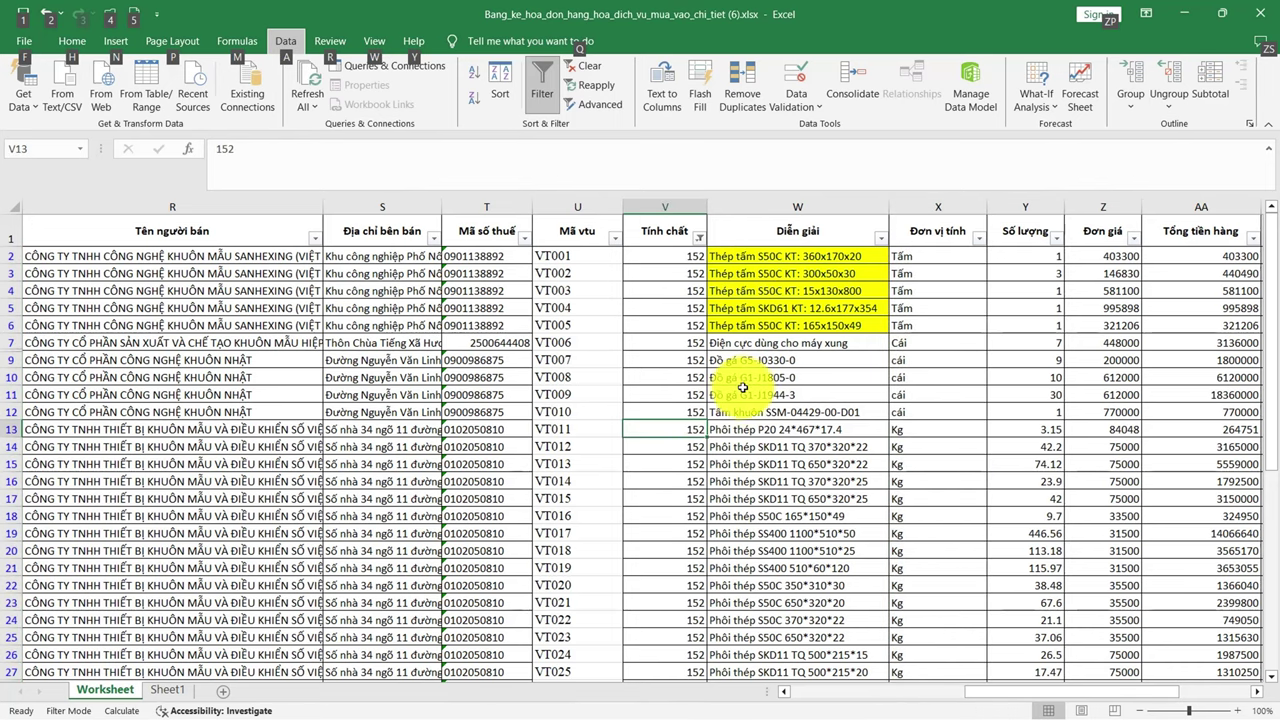
- Verify the vouchers' totals and item lines, such as MISUMI and voucher 127, against the Excel sheet
{"action": "left_click_drag", "start_coordinate": [980, 692], "coordinate": [1014, 694]}
{"action": "left_click", "coordinate": [700, 256]}
{"action": "key", "text": "ctrl+shift+Down"}
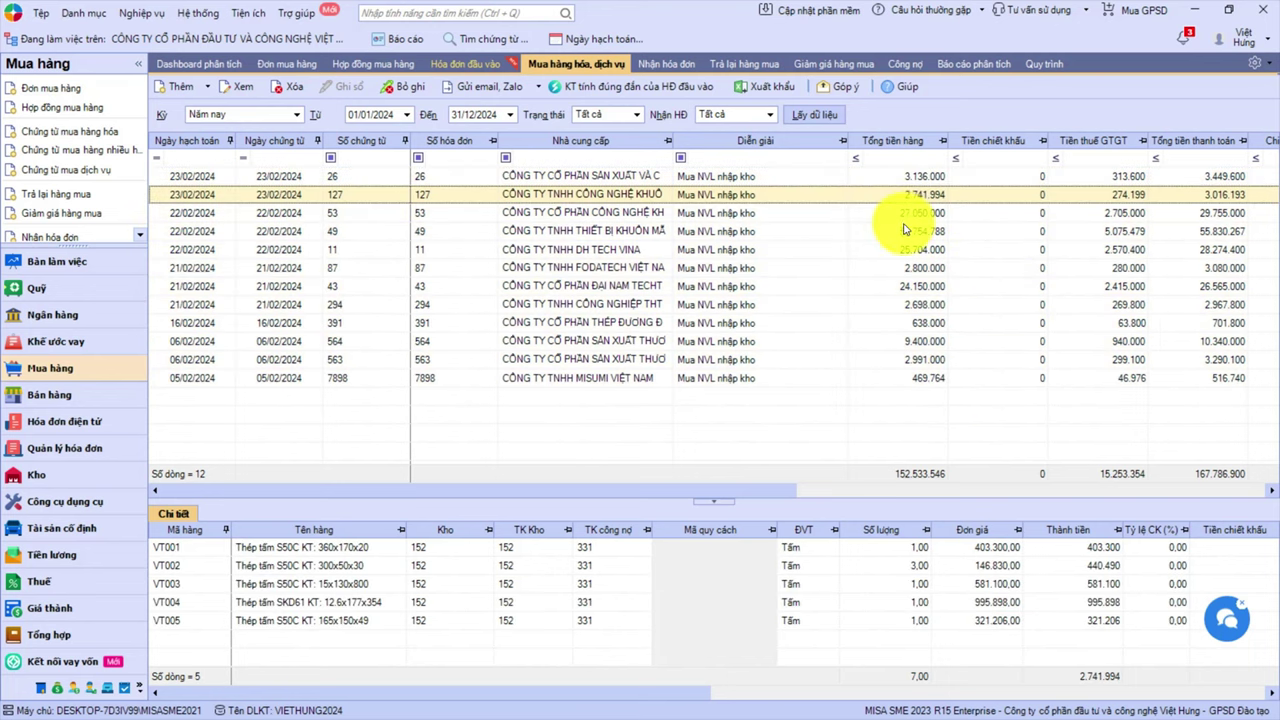
{"action": "left_click", "coordinate": [920, 380]}
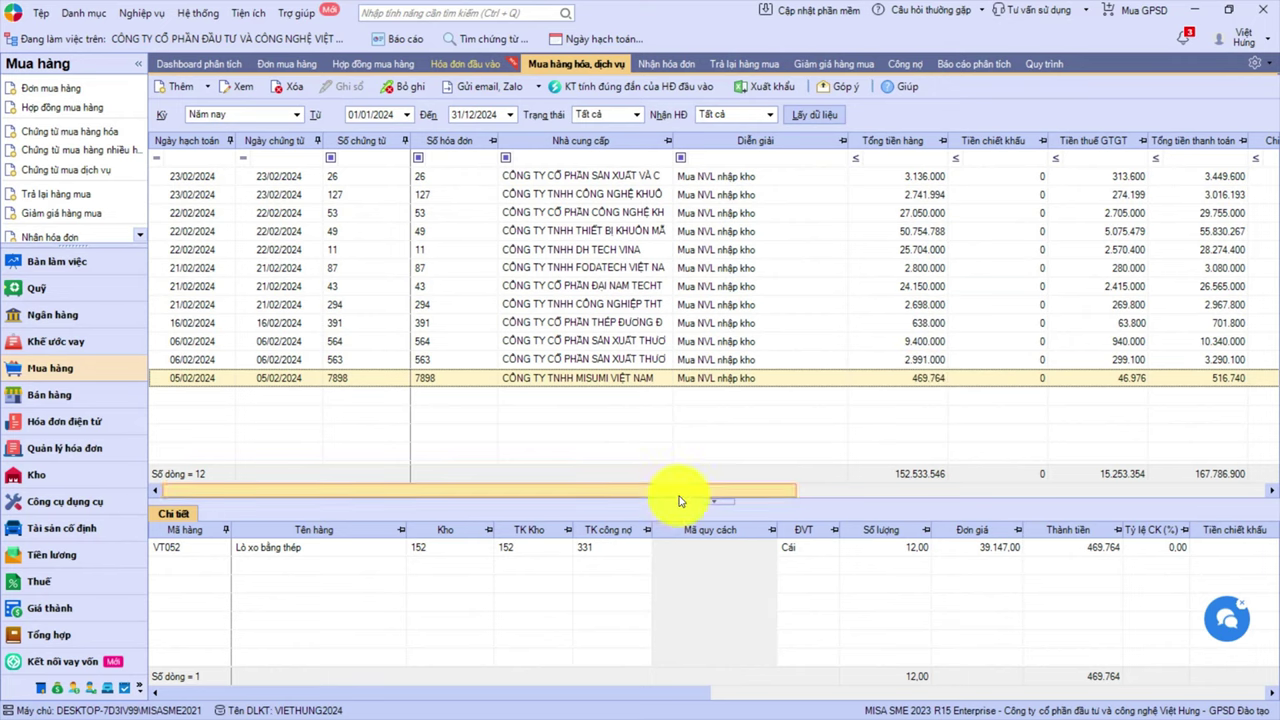
{"action": "left_click_drag", "start_coordinate": [680, 490], "coordinate": [782, 490]}
{"action": "left_click", "coordinate": [1015, 194]}
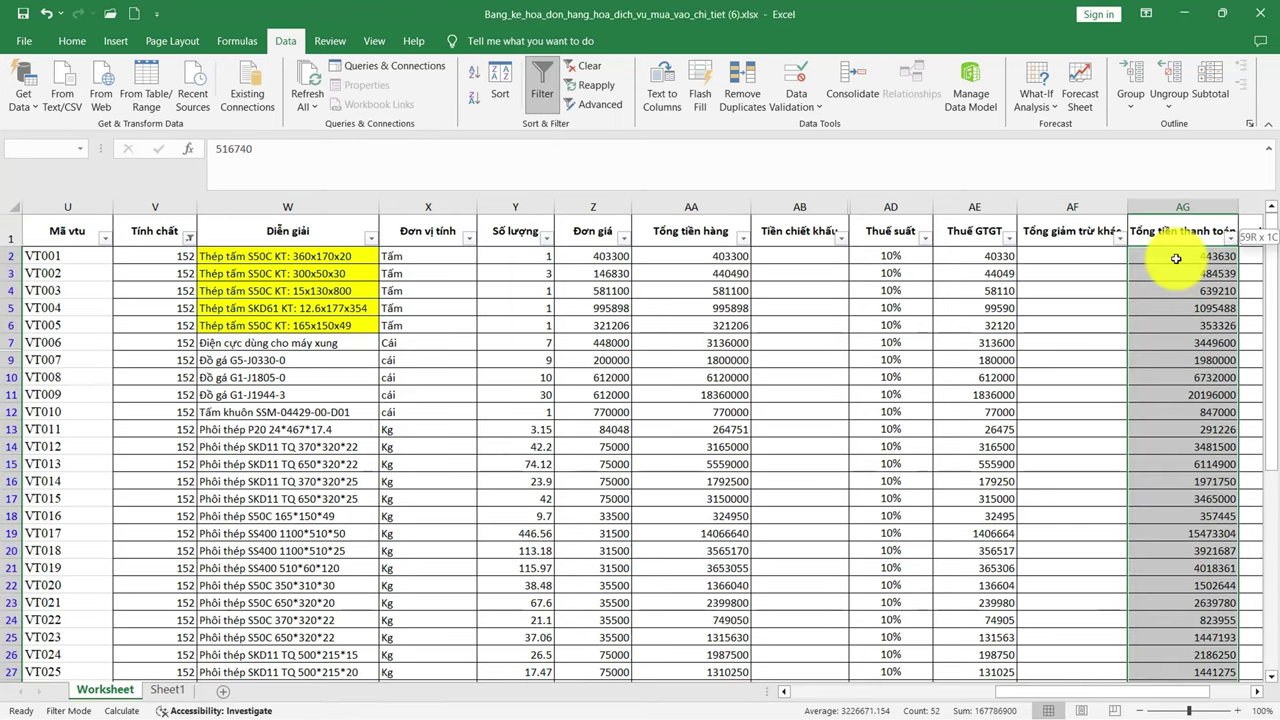
{"action": "left_click_drag", "start_coordinate": [1176, 259], "coordinate": [1176, 259]}
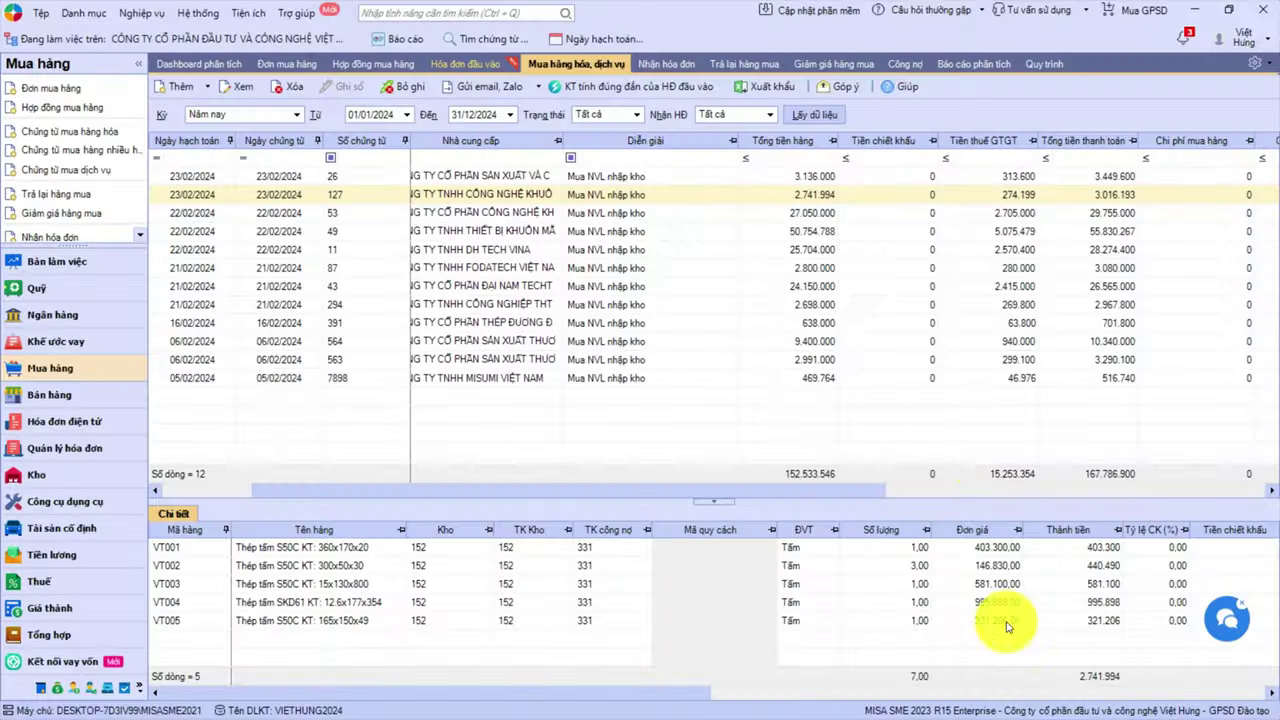
{"action": "left_click", "coordinate": [628, 180]}
{"action": "key", "text": "Down"}
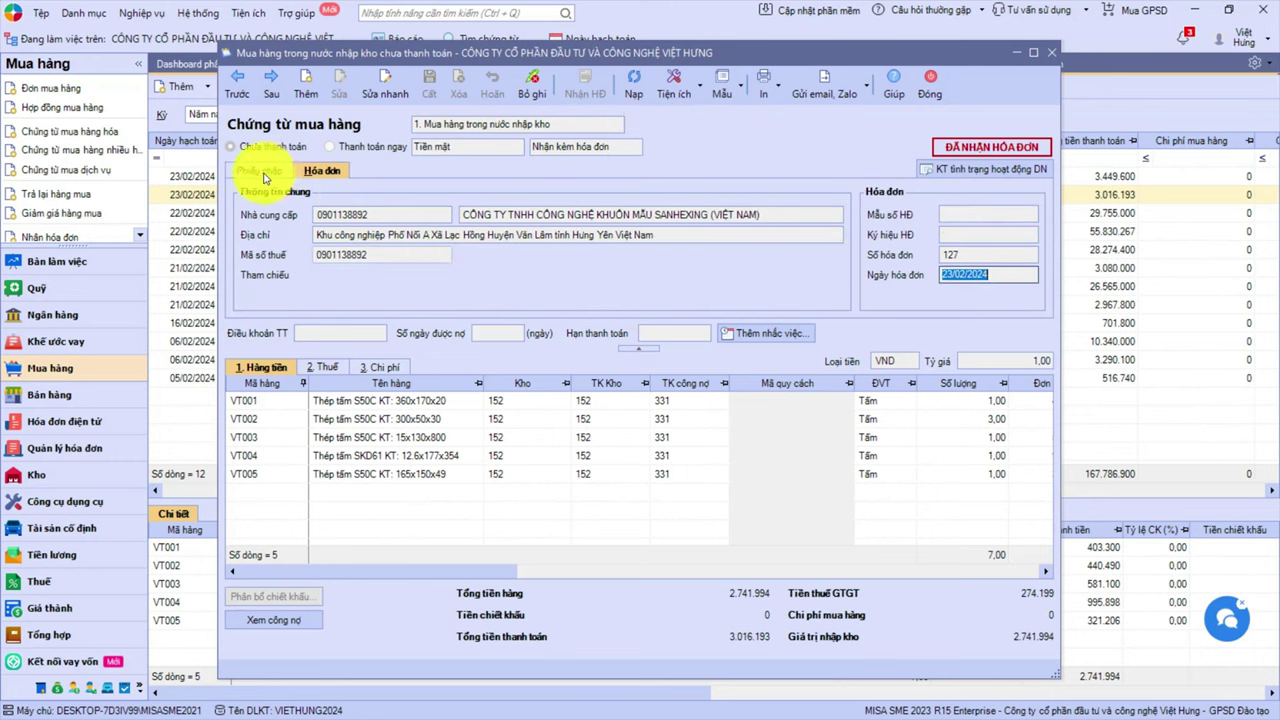
{"action": "left_click", "coordinate": [330, 368]}
{"action": "left_click", "coordinate": [270, 366]}
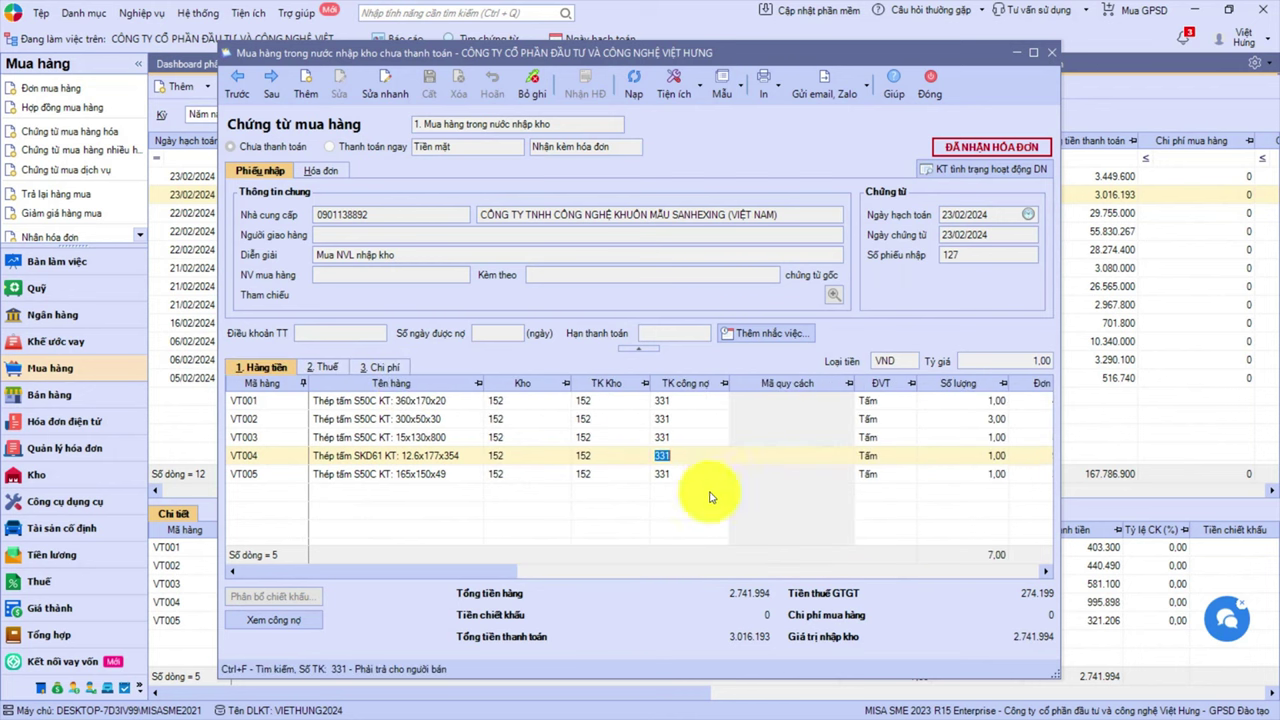
{"action": "left_click_drag", "start_coordinate": [482, 572], "coordinate": [584, 578]}
{"action": "left_click", "coordinate": [951, 437]}
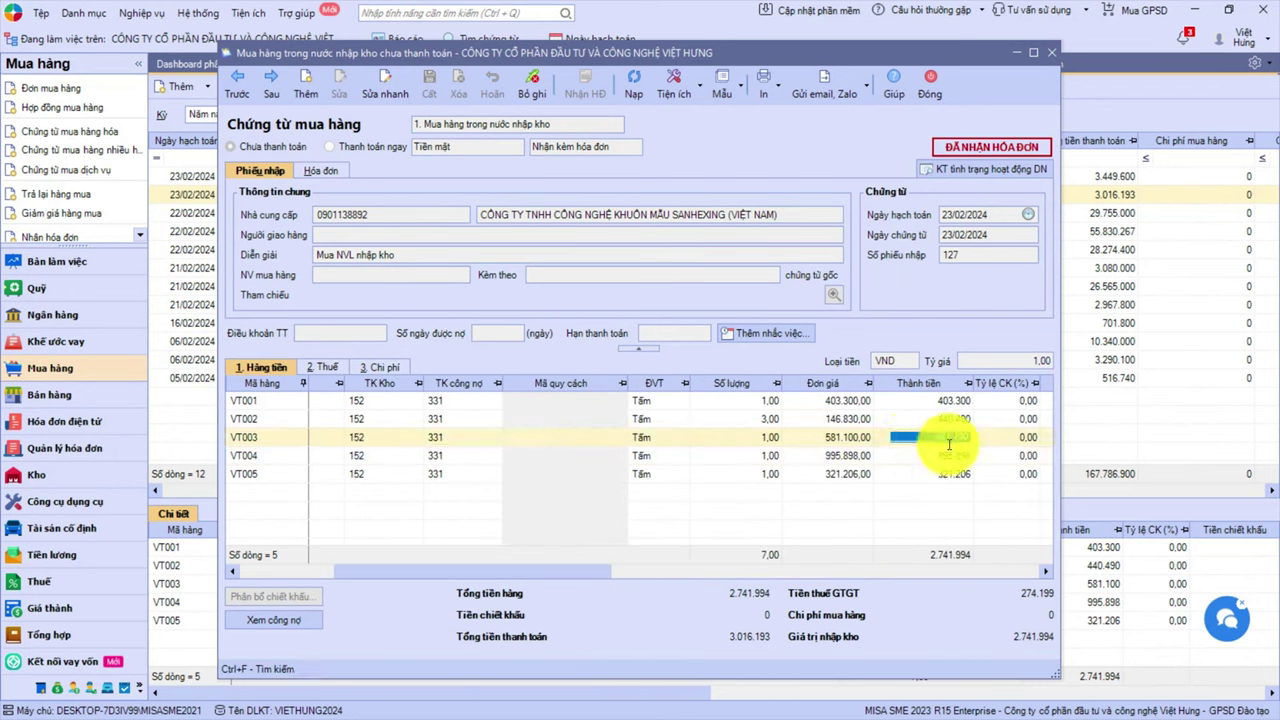
{"action": "double_click", "coordinate": [1041, 597]}
{"action": "double_click", "coordinate": [737, 636]}
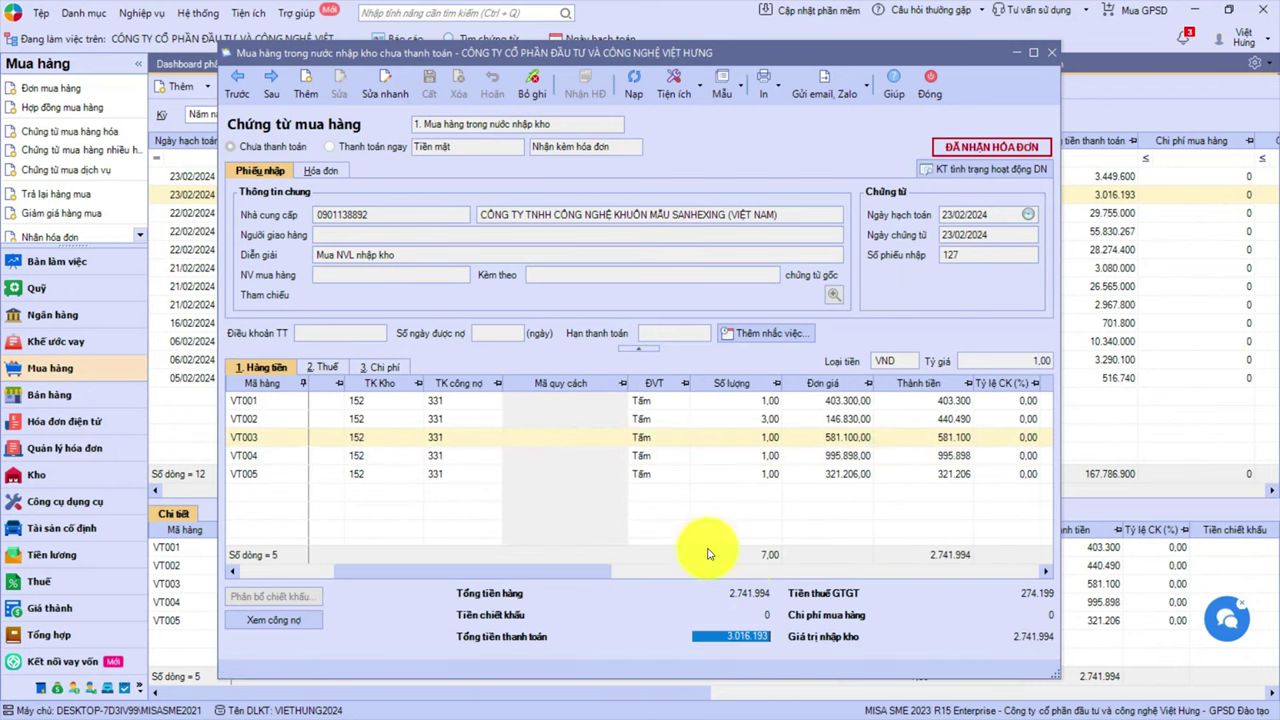
{"action": "left_click", "coordinate": [925, 88]}
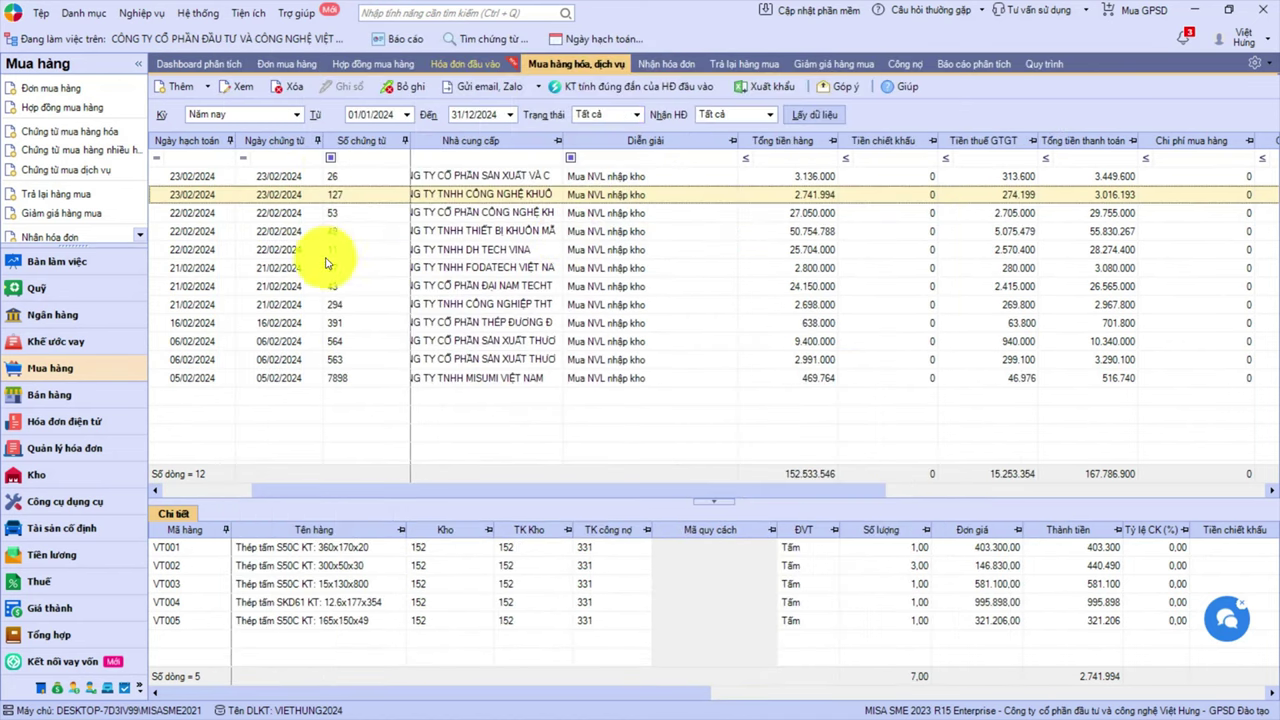
- Export the goods catalogue to Excel with Tên, ĐVT chính, Kho ngầm định, Tài khoản kho and TK chi phí columns
{"action": "left_click", "coordinate": [87, 15]}
{"action": "mouse_move", "coordinate": [130, 195]}
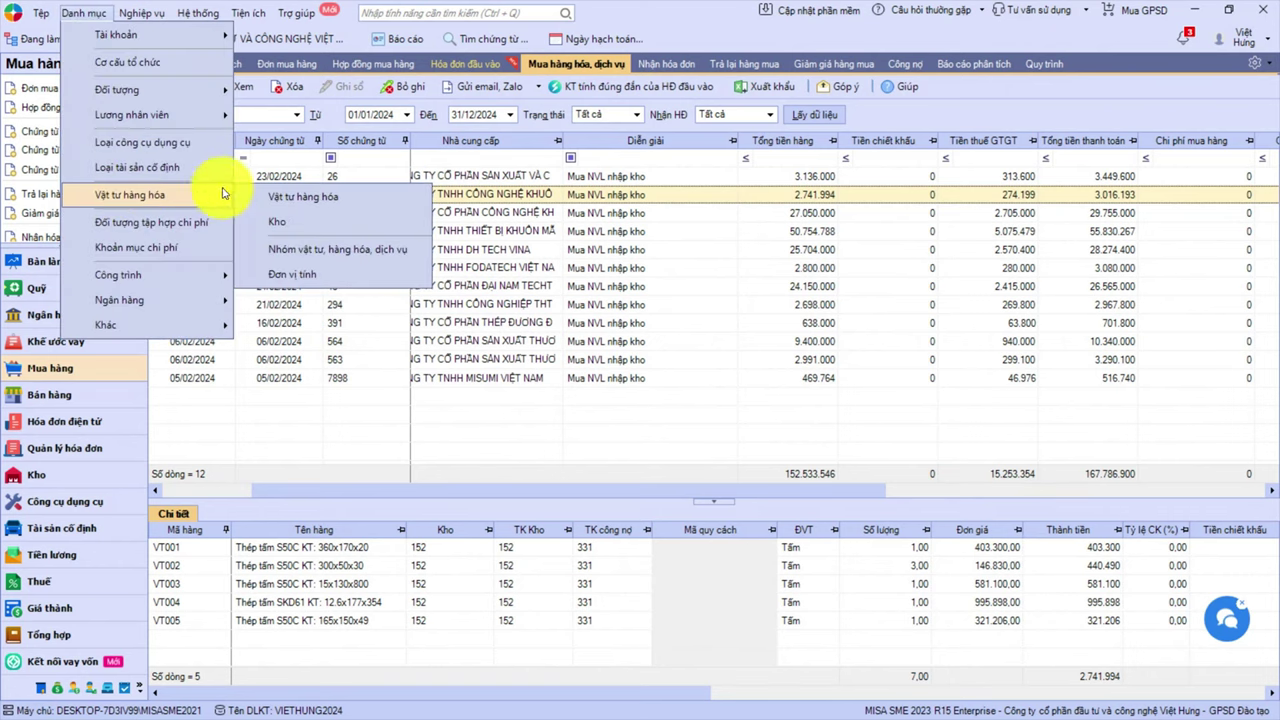
{"action": "left_click", "coordinate": [305, 198]}
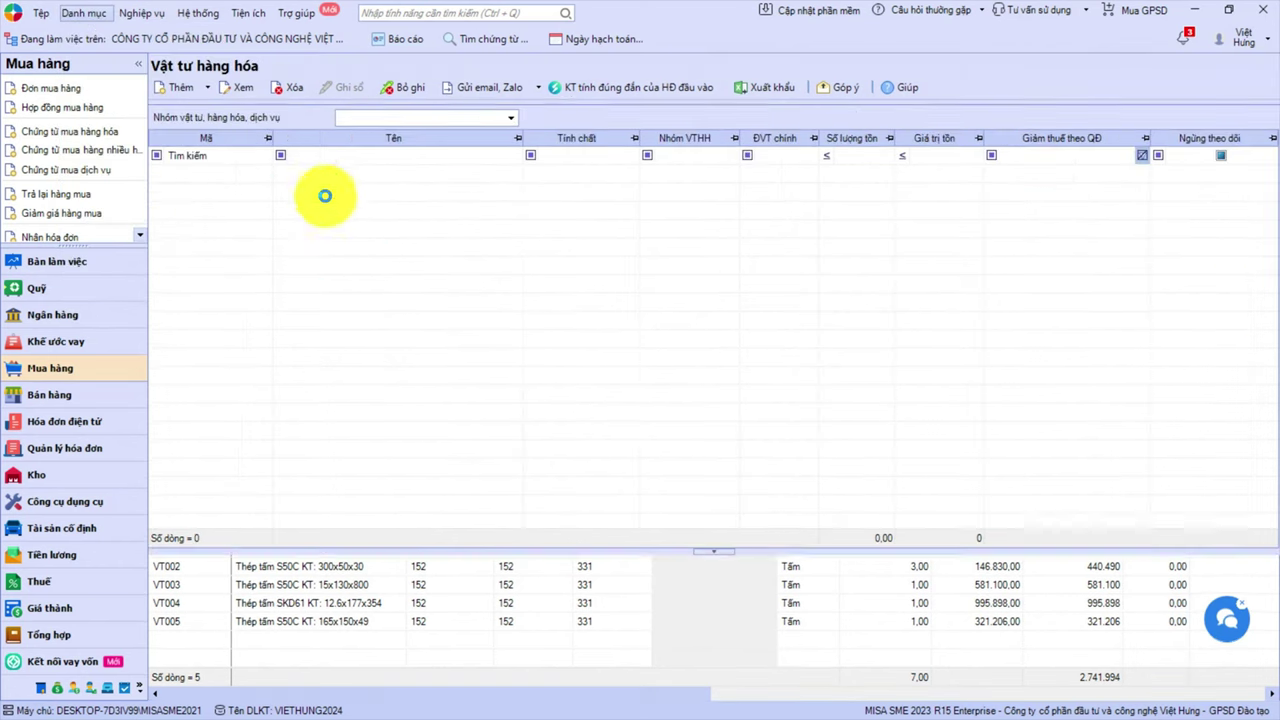
{"action": "left_click", "coordinate": [848, 92]}
{"action": "left_click", "coordinate": [870, 131]}
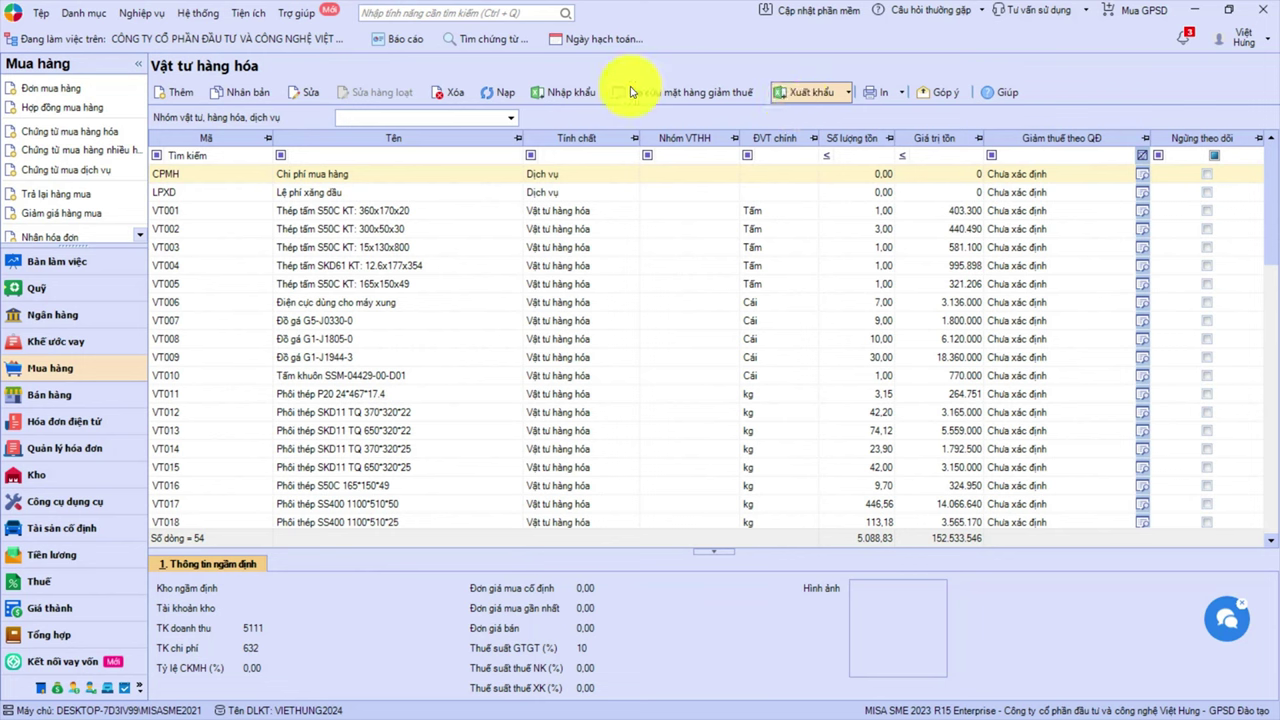
{"action": "left_click", "coordinate": [505, 280]}
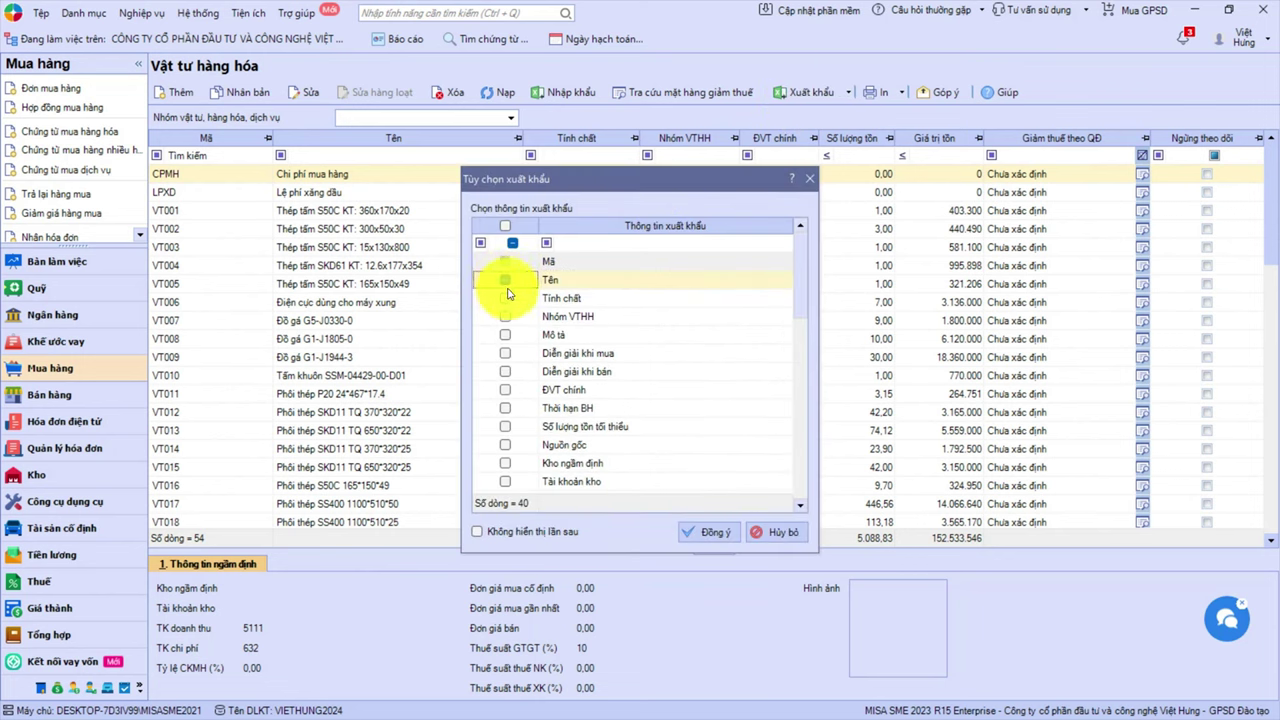
{"action": "scroll", "coordinate": [530, 358], "scroll_direction": "down", "scroll_amount": 1}
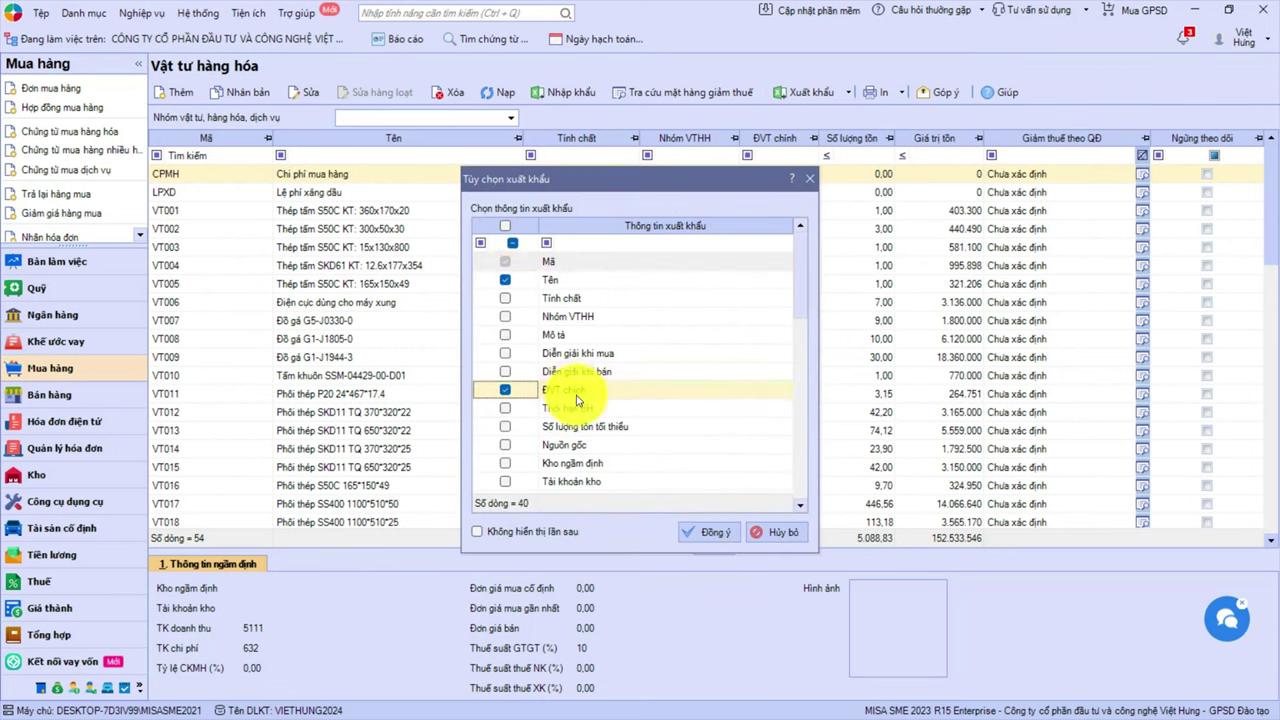
{"action": "left_click", "coordinate": [505, 335]}
{"action": "left_click", "coordinate": [505, 408]}
{"action": "left_click", "coordinate": [505, 427]}
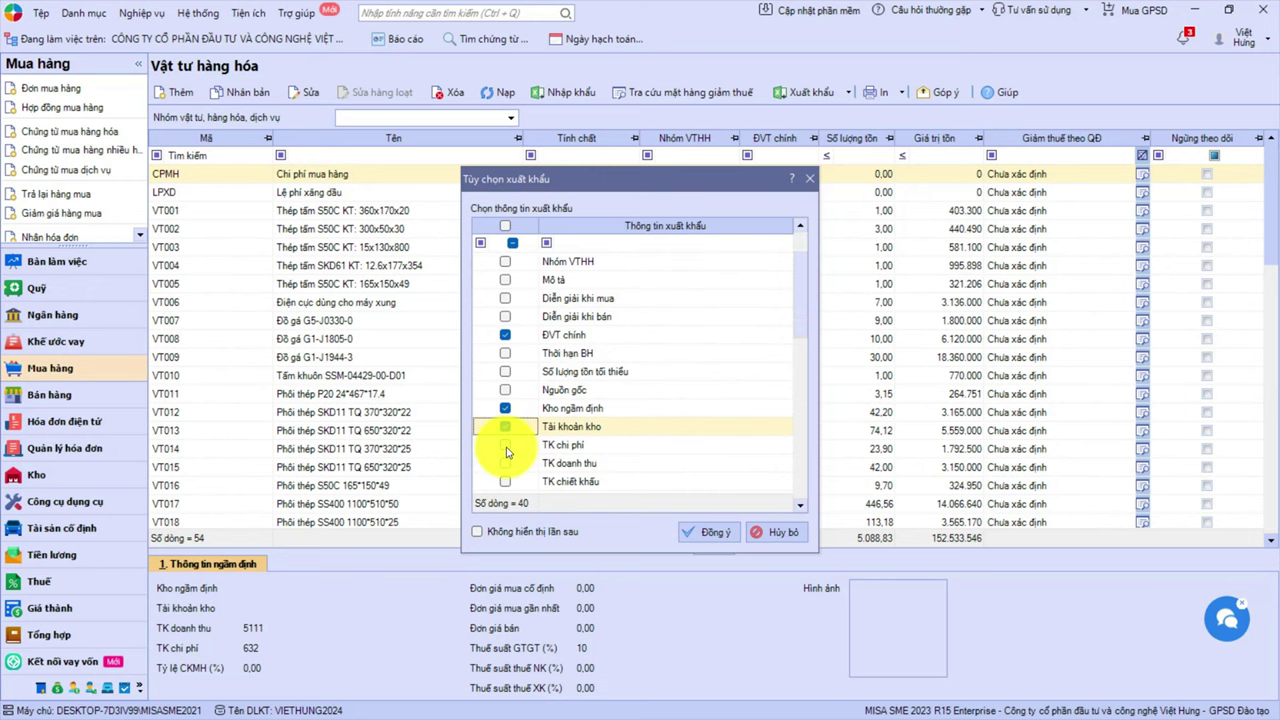
{"action": "left_click", "coordinate": [506, 447]}
{"action": "left_click", "coordinate": [710, 532]}
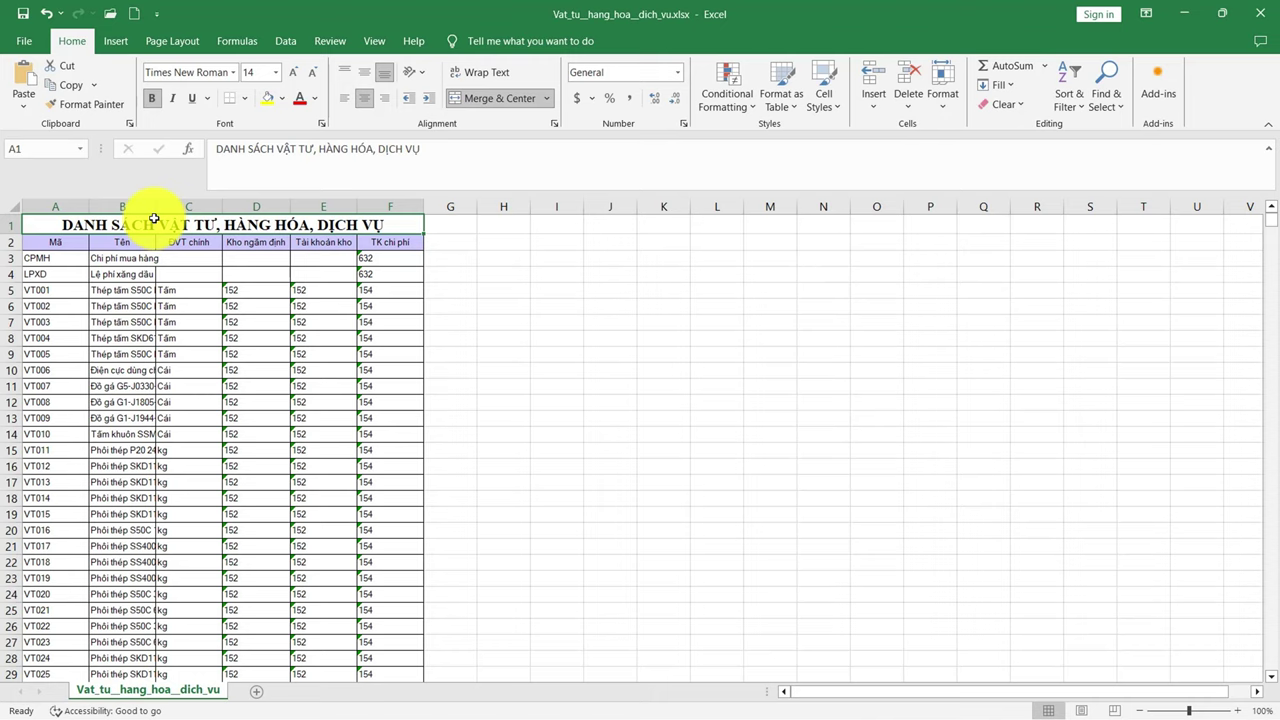
- Highlight duplicate values among the item names in column B and scroll through the results
{"action": "left_click", "coordinate": [157, 207]}
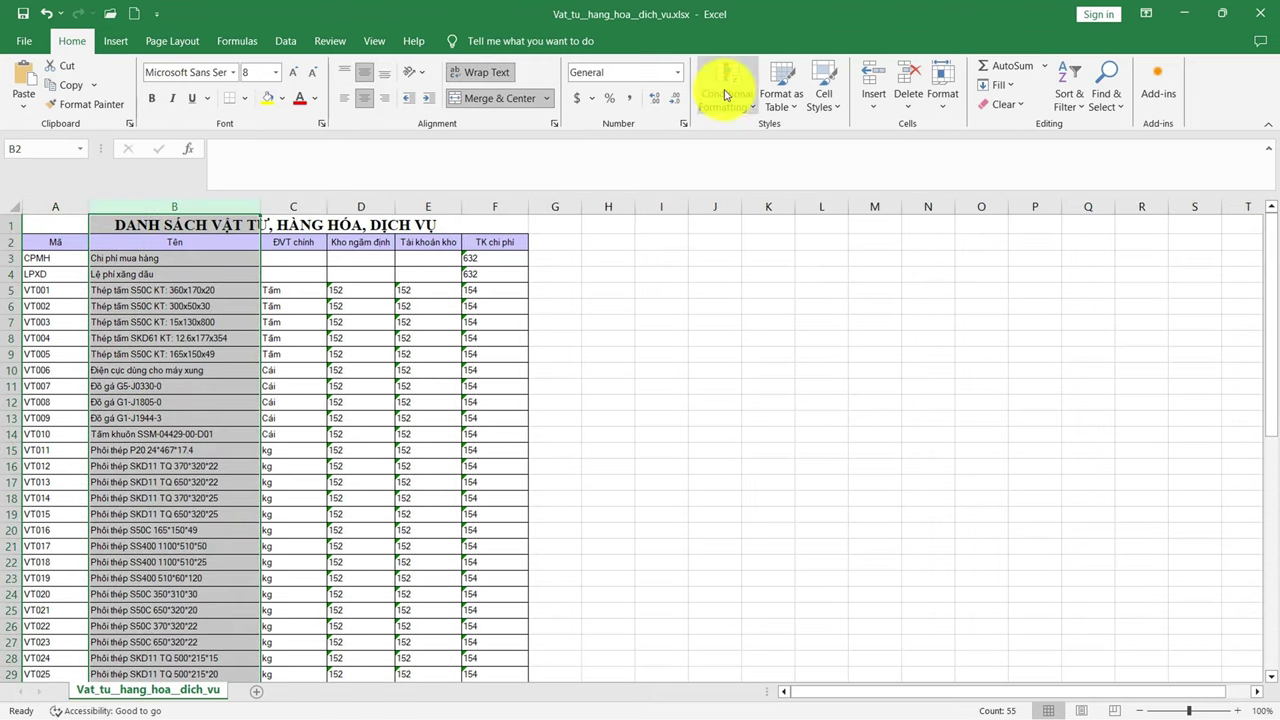
{"action": "left_click", "coordinate": [725, 95]}
{"action": "mouse_move", "coordinate": [775, 133]}
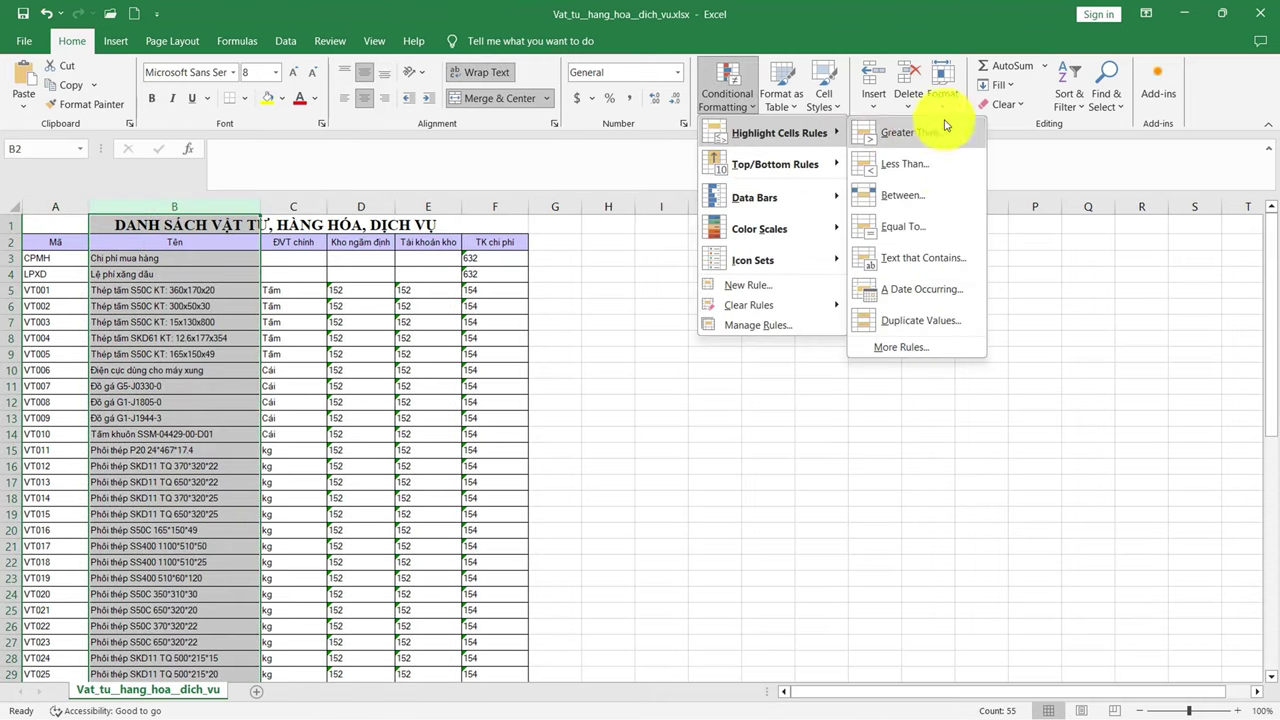
{"action": "left_click", "coordinate": [913, 321]}
{"action": "left_click", "coordinate": [660, 494]}
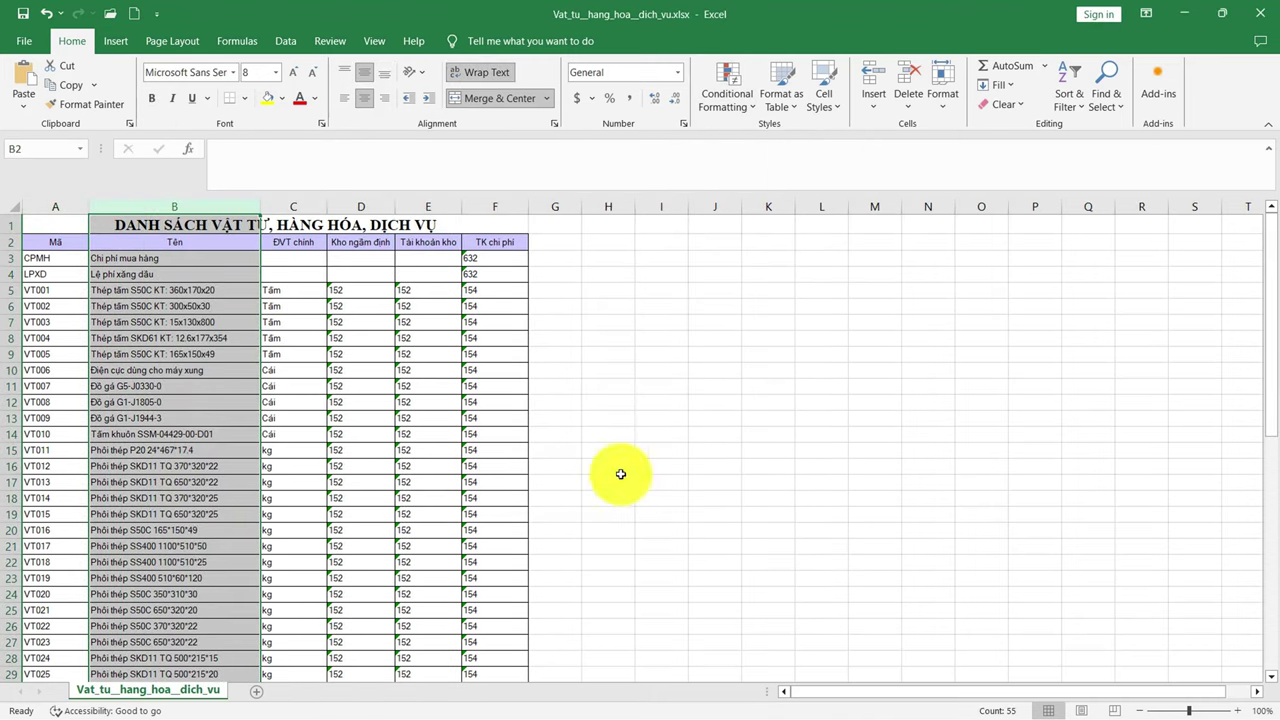
{"action": "left_click", "coordinate": [236, 319]}
{"action": "scroll", "coordinate": [245, 390], "scroll_direction": "down", "scroll_amount": 5}
{"action": "scroll", "coordinate": [225, 385], "scroll_direction": "down", "scroll_amount": 10}
{"action": "scroll", "coordinate": [227, 370], "scroll_direction": "up", "scroll_amount": 4}
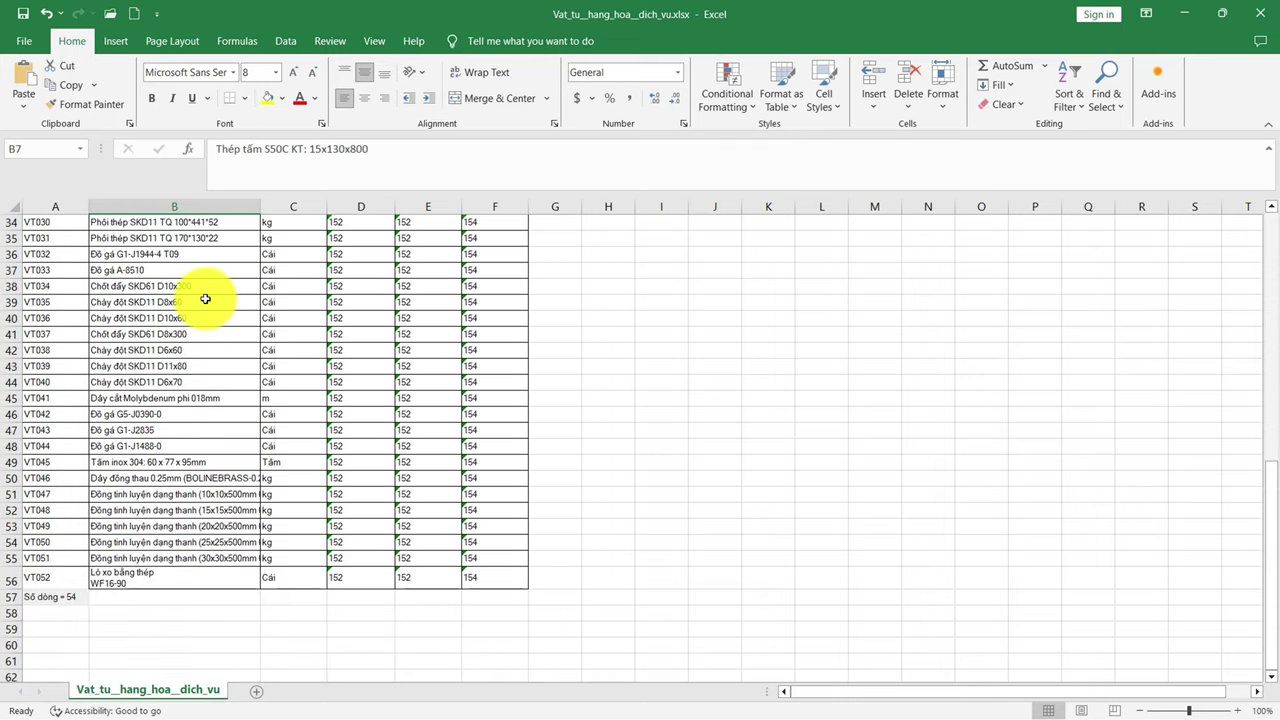
{"action": "scroll", "coordinate": [190, 270], "scroll_direction": "up", "scroll_amount": 6}
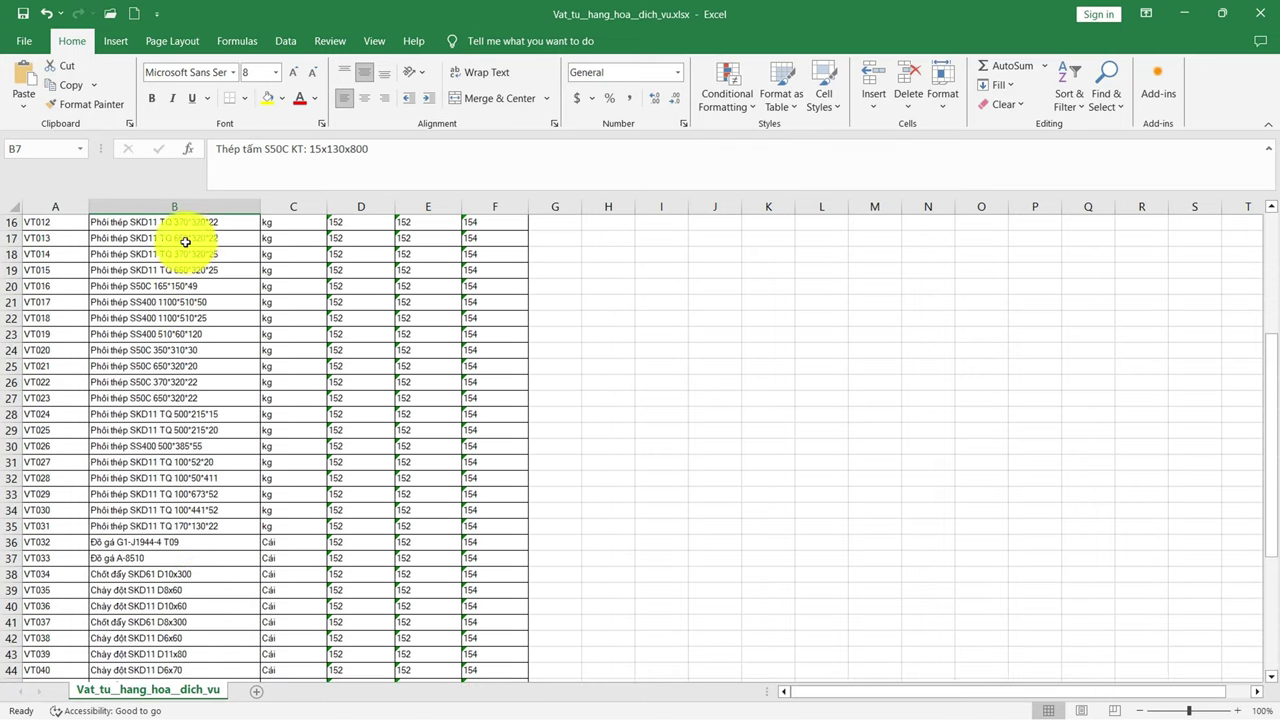
- Copy the duplicated copper bar name from B54 and paste it into B57
{"action": "left_click", "coordinate": [229, 206]}
{"action": "left_click", "coordinate": [727, 95]}
{"action": "left_click", "coordinate": [215, 336]}
{"action": "scroll", "coordinate": [215, 345], "scroll_direction": "down", "scroll_amount": 6}
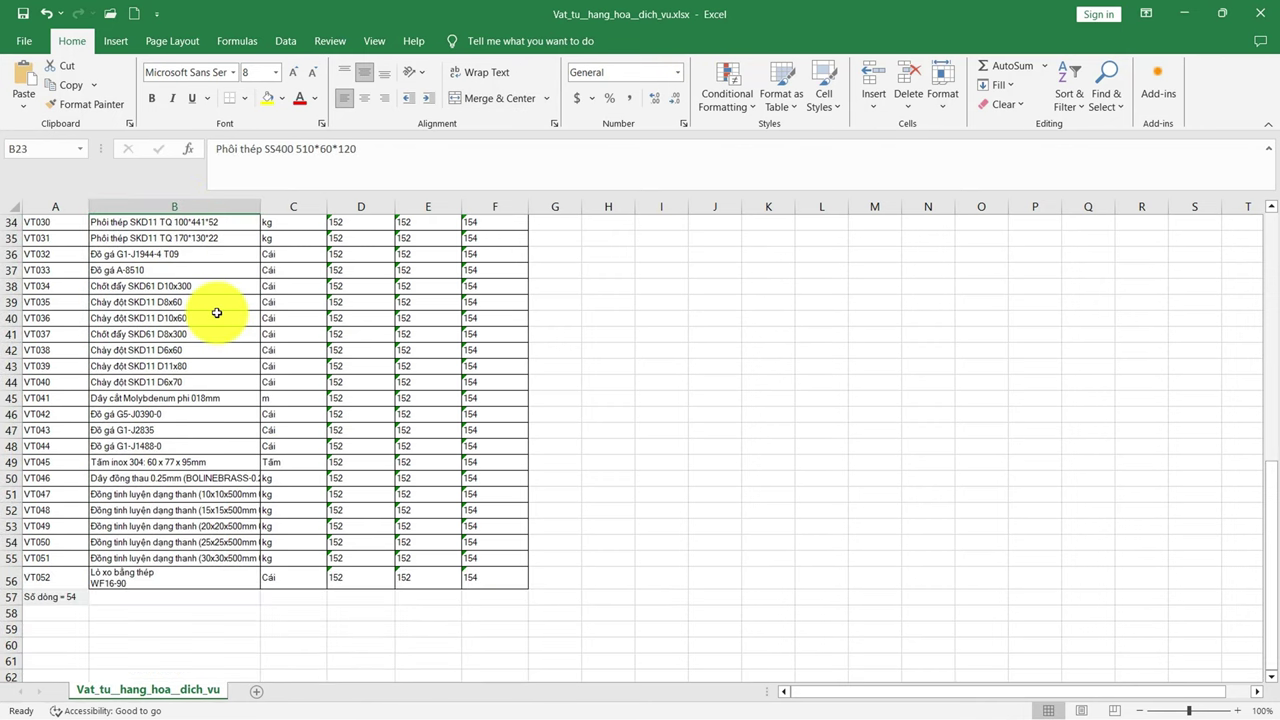
{"action": "left_click", "coordinate": [171, 543]}
{"action": "key", "text": "ctrl+c"}
{"action": "left_click", "coordinate": [160, 597]}
{"action": "key", "text": "ctrl+v"}
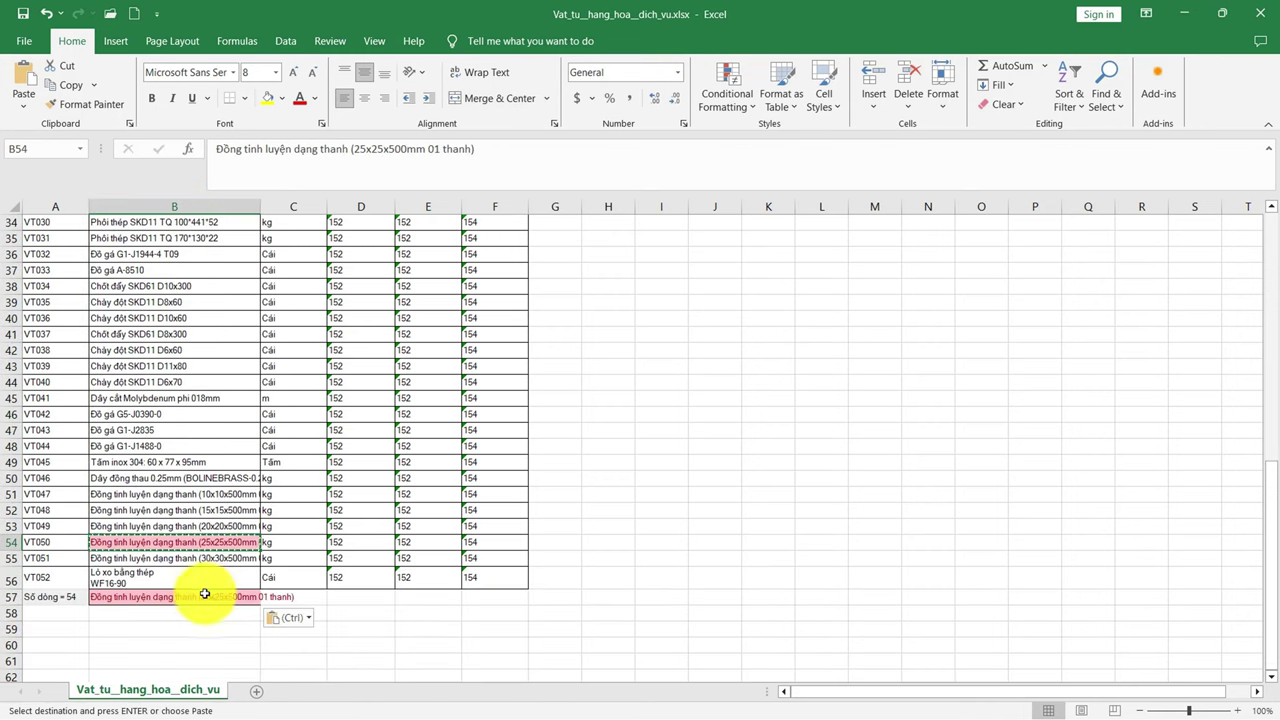
{"action": "left_click", "coordinate": [209, 543]}
- Filter the catalogue by the copied copper bar name, merge VT056 into VT050, then clear the filter
{"action": "key", "text": "alt+Tab"}
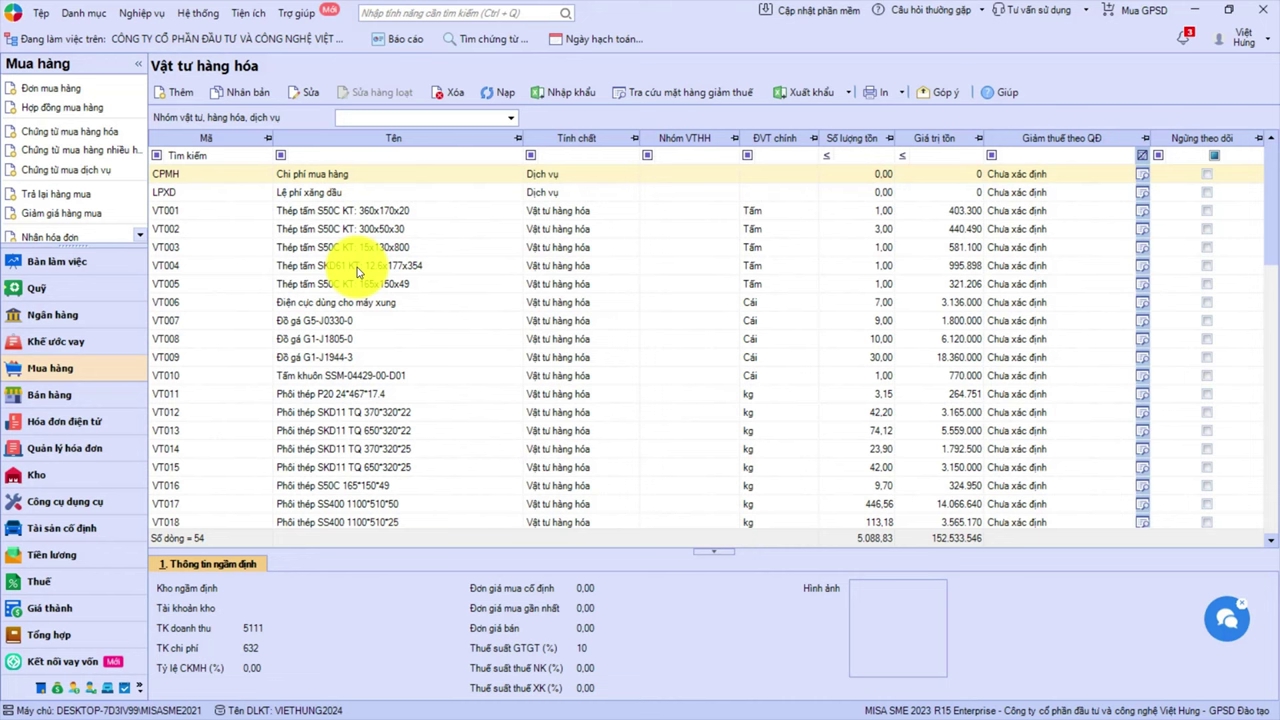
{"action": "left_click", "coordinate": [365, 157]}
{"action": "key", "text": "ctrl+v"}
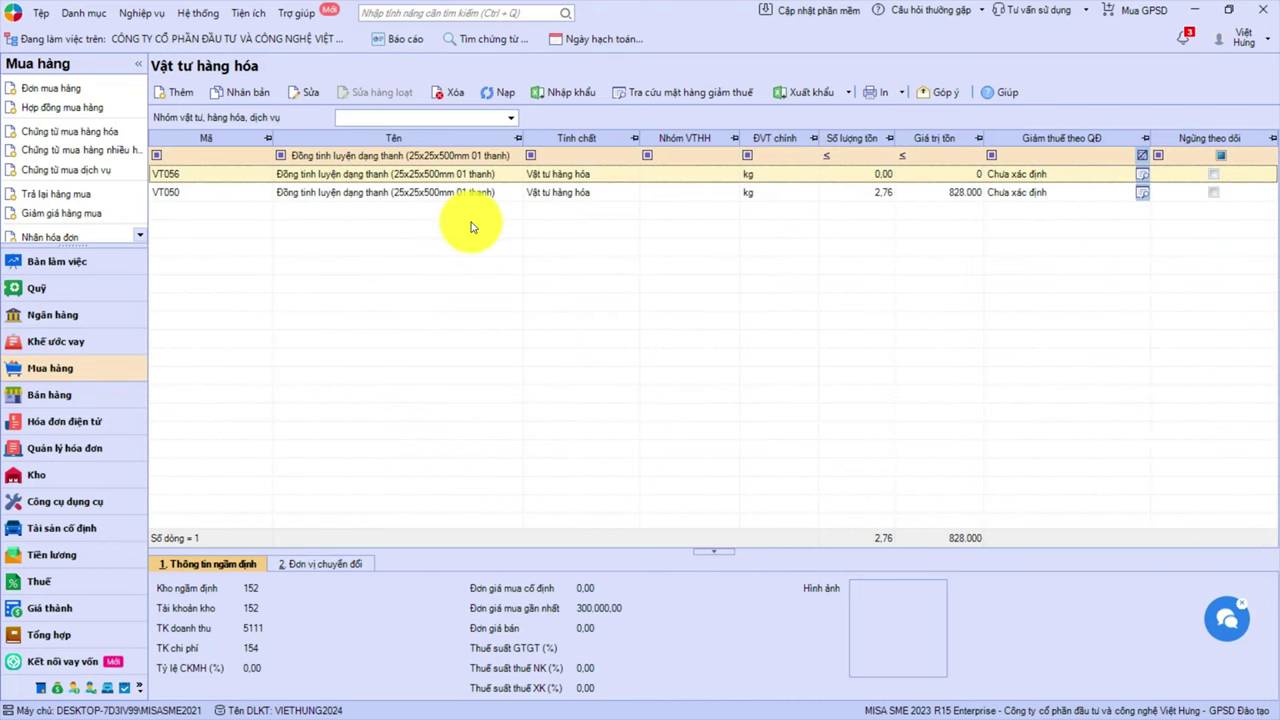
{"action": "left_click", "coordinate": [351, 193]}
{"action": "right_click", "coordinate": [358, 180]}
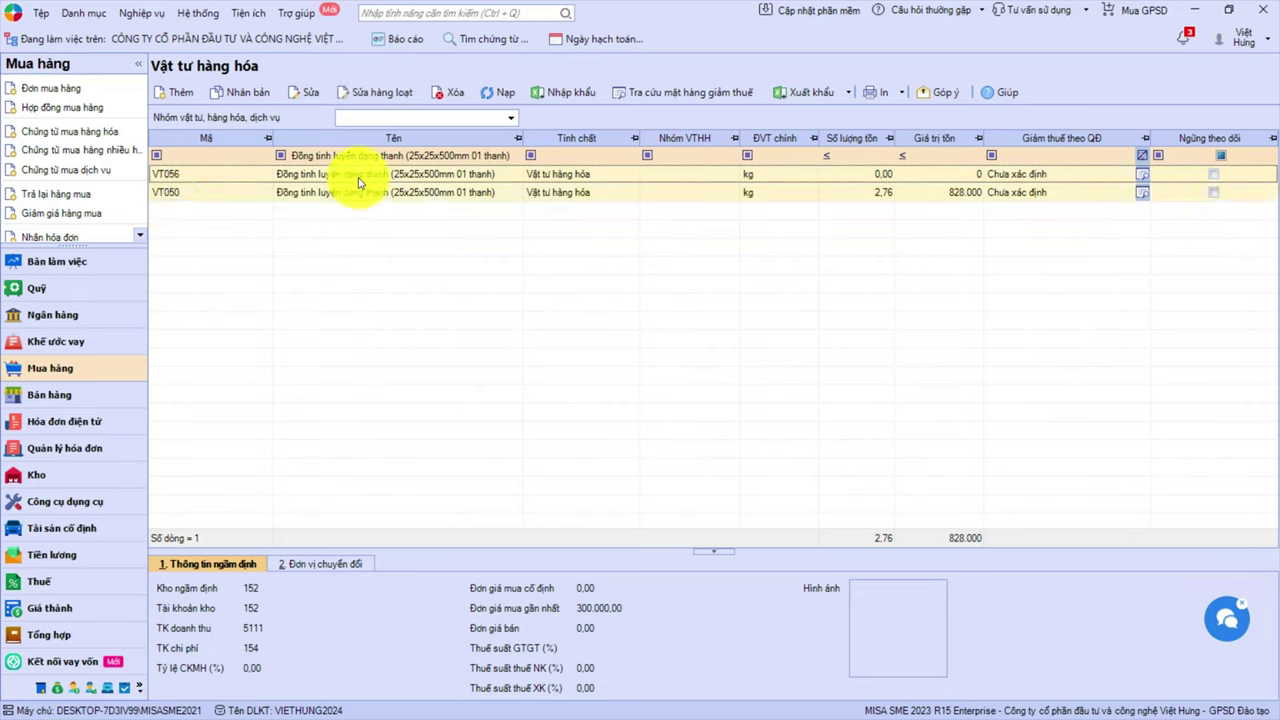
{"action": "left_click", "coordinate": [414, 340]}
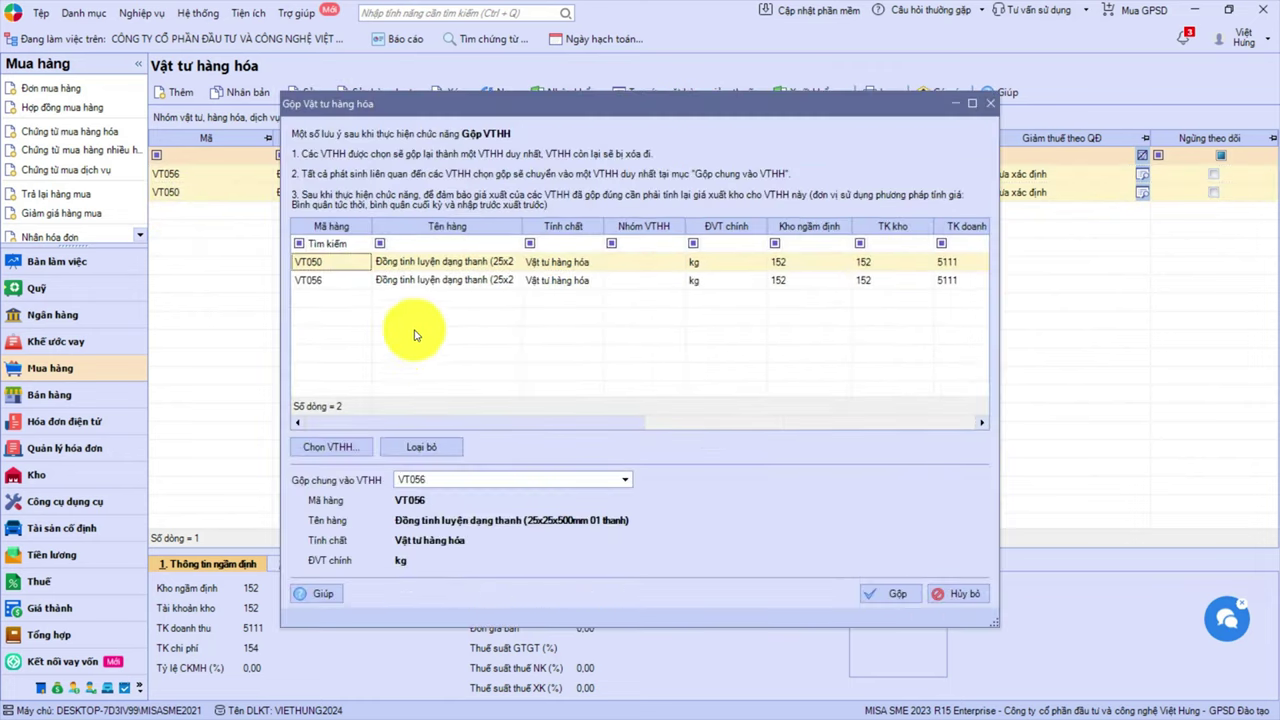
{"action": "left_click", "coordinate": [624, 480]}
{"action": "left_click", "coordinate": [425, 515]}
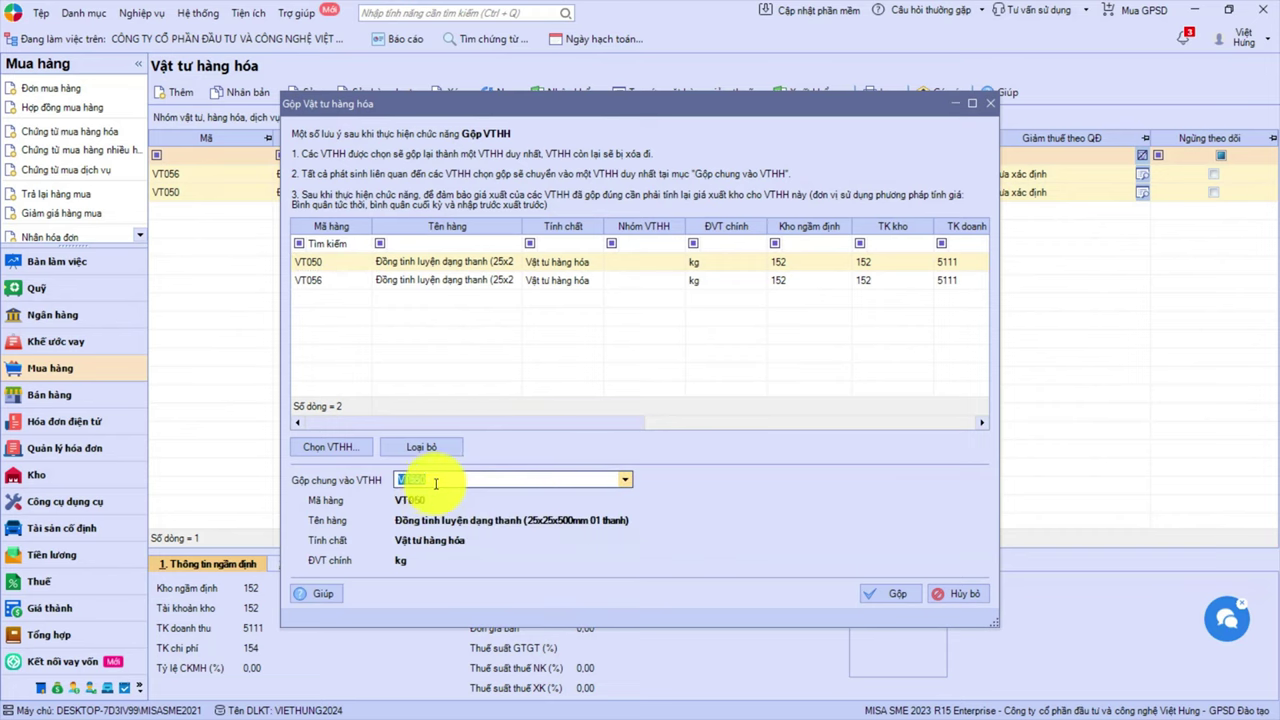
{"action": "left_click", "coordinate": [893, 594]}
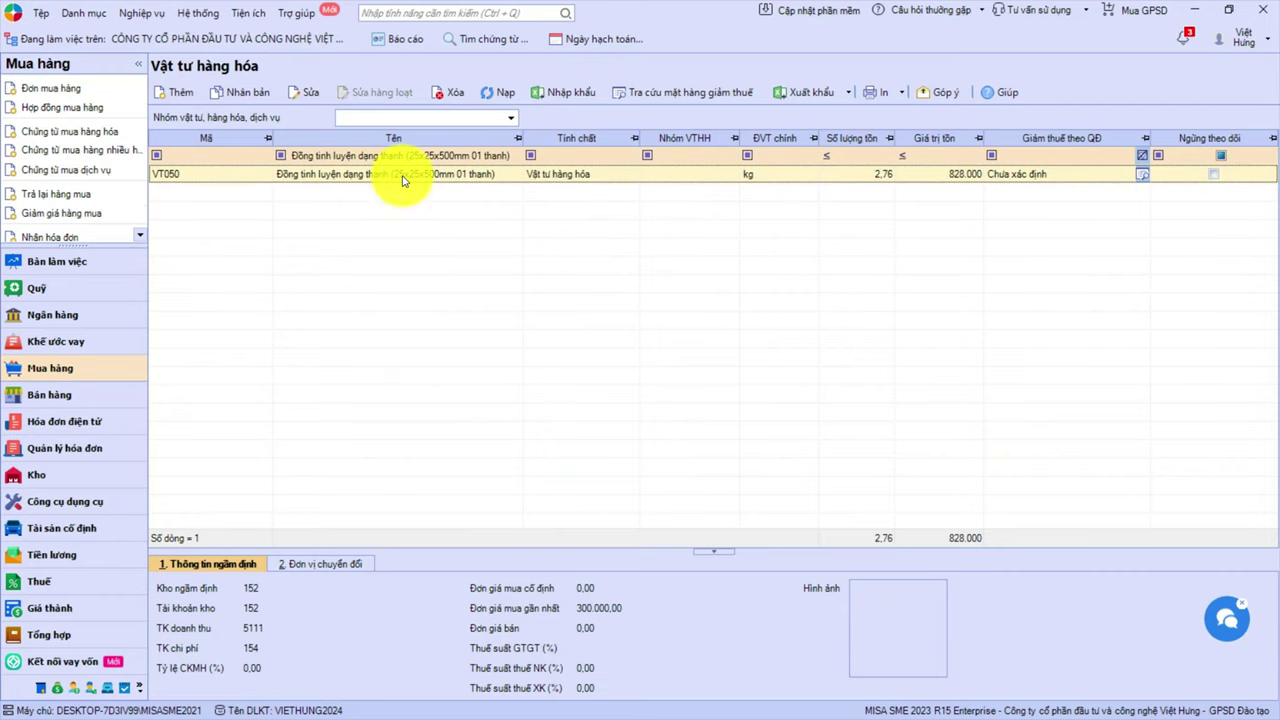
{"action": "left_click", "coordinate": [358, 155]}
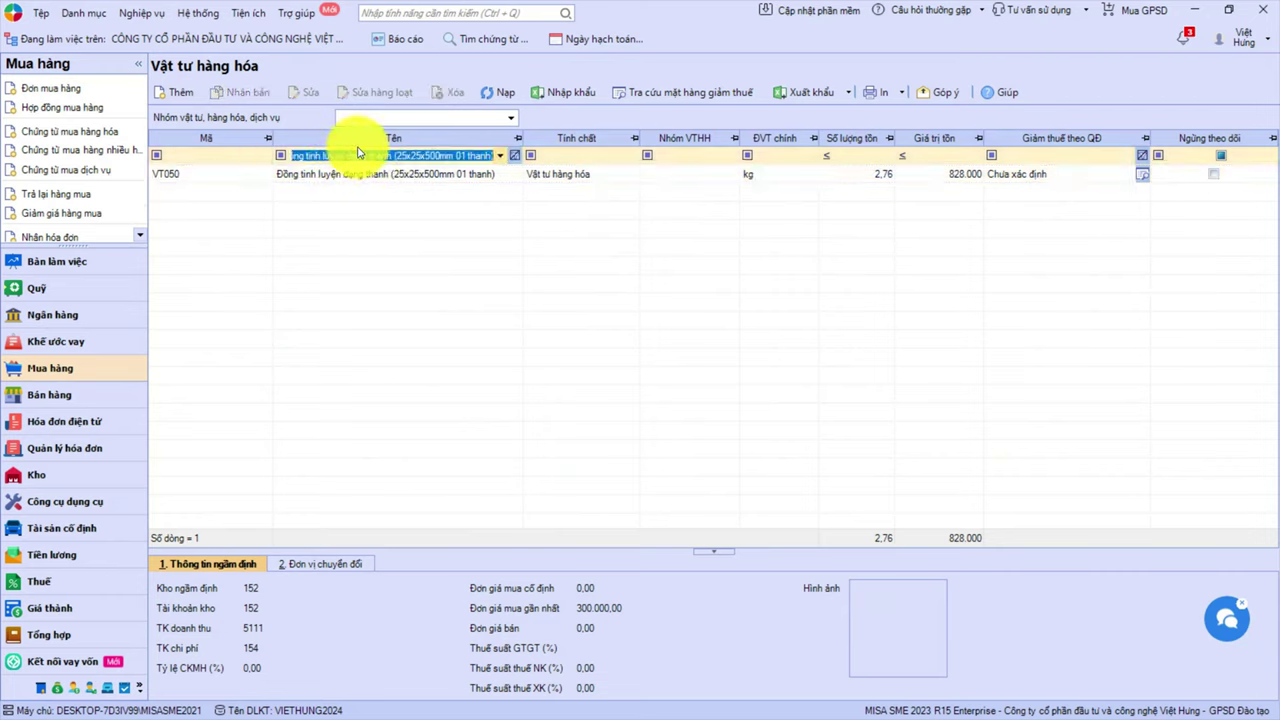
{"action": "key", "text": "BackSpace"}
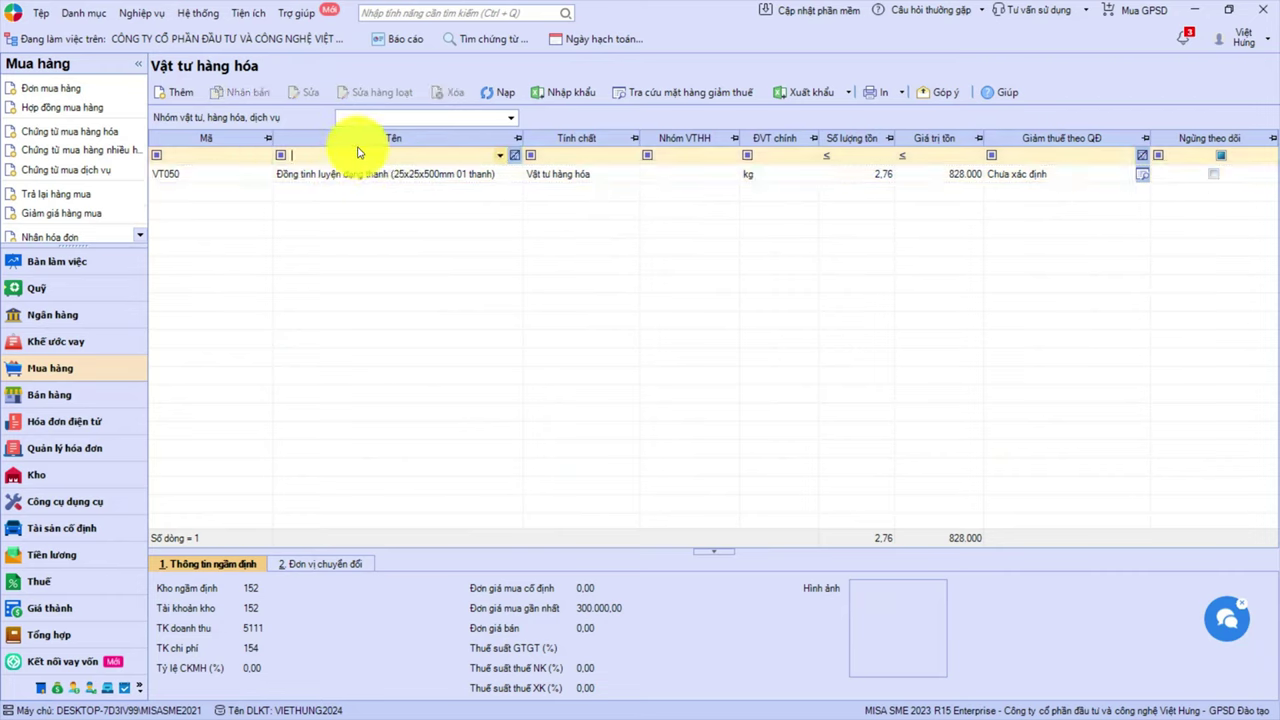
{"action": "left_click", "coordinate": [180, 248]}
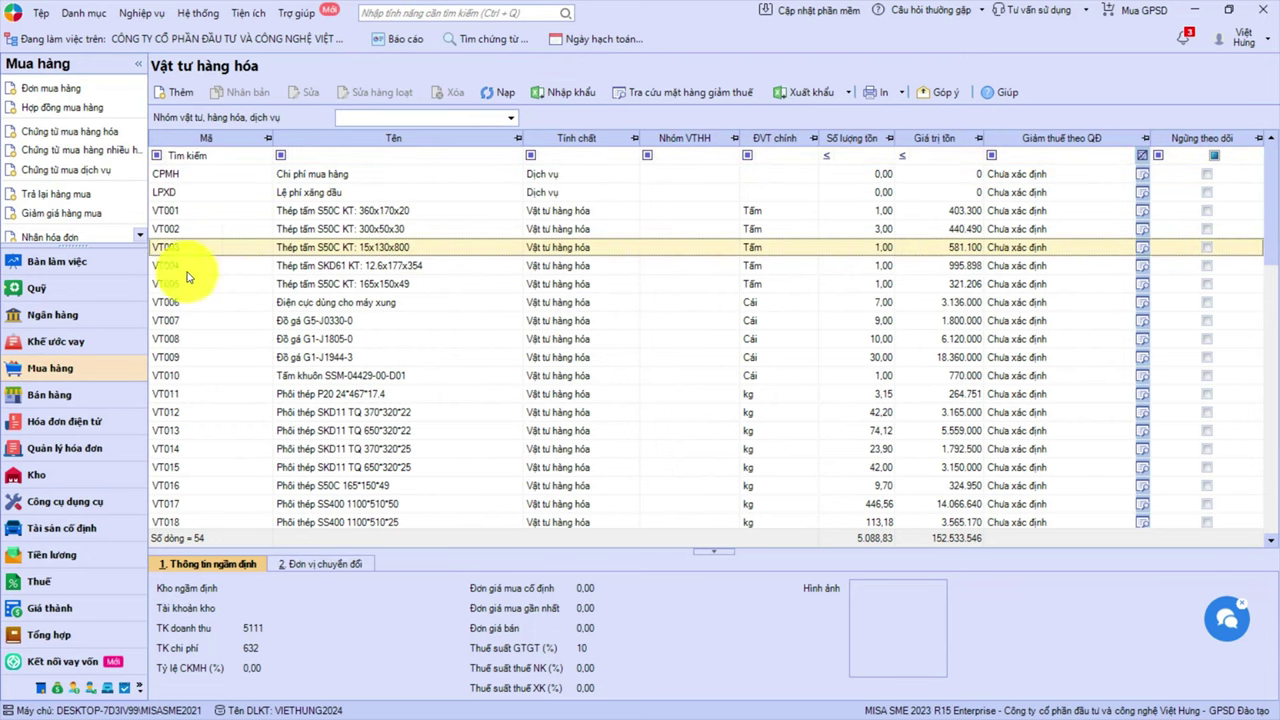
- Copy the item descriptions in W2:W21 of the purchase invoice workbook
{"action": "left_click", "coordinate": [92, 366]}
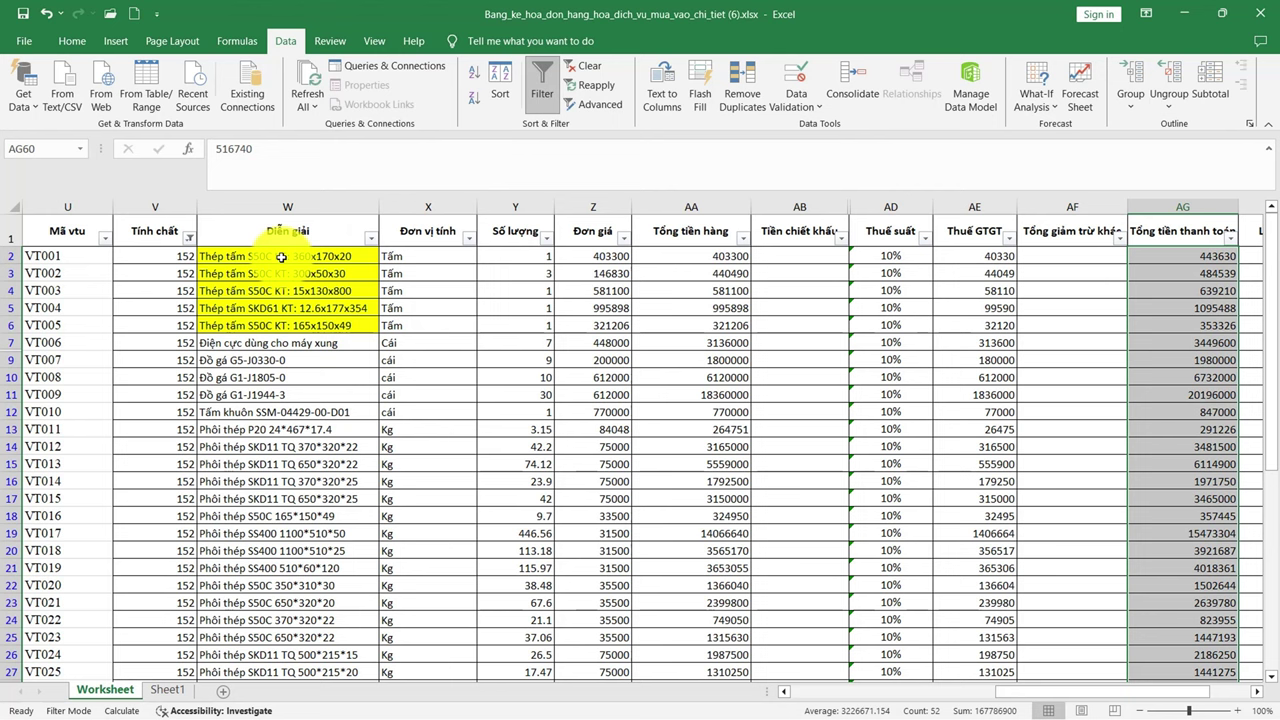
{"action": "left_click", "coordinate": [267, 262]}
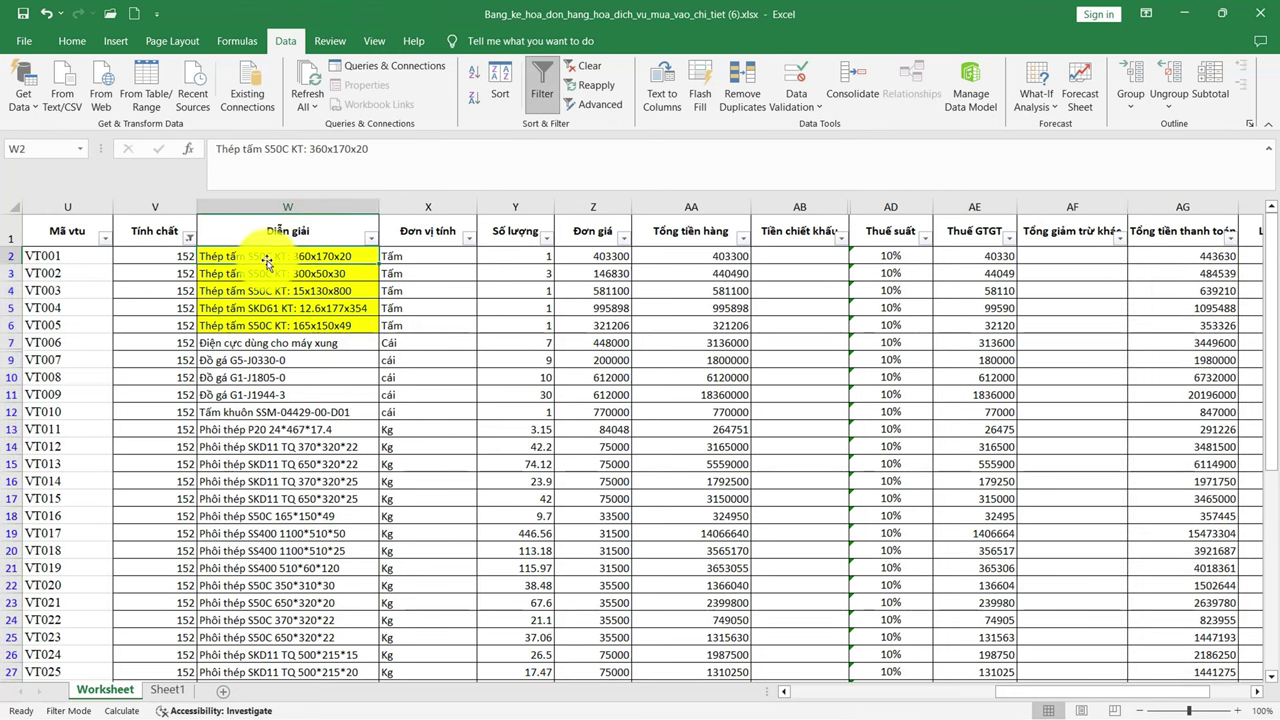
{"action": "left_click_drag", "start_coordinate": [267, 262], "coordinate": [266, 572]}
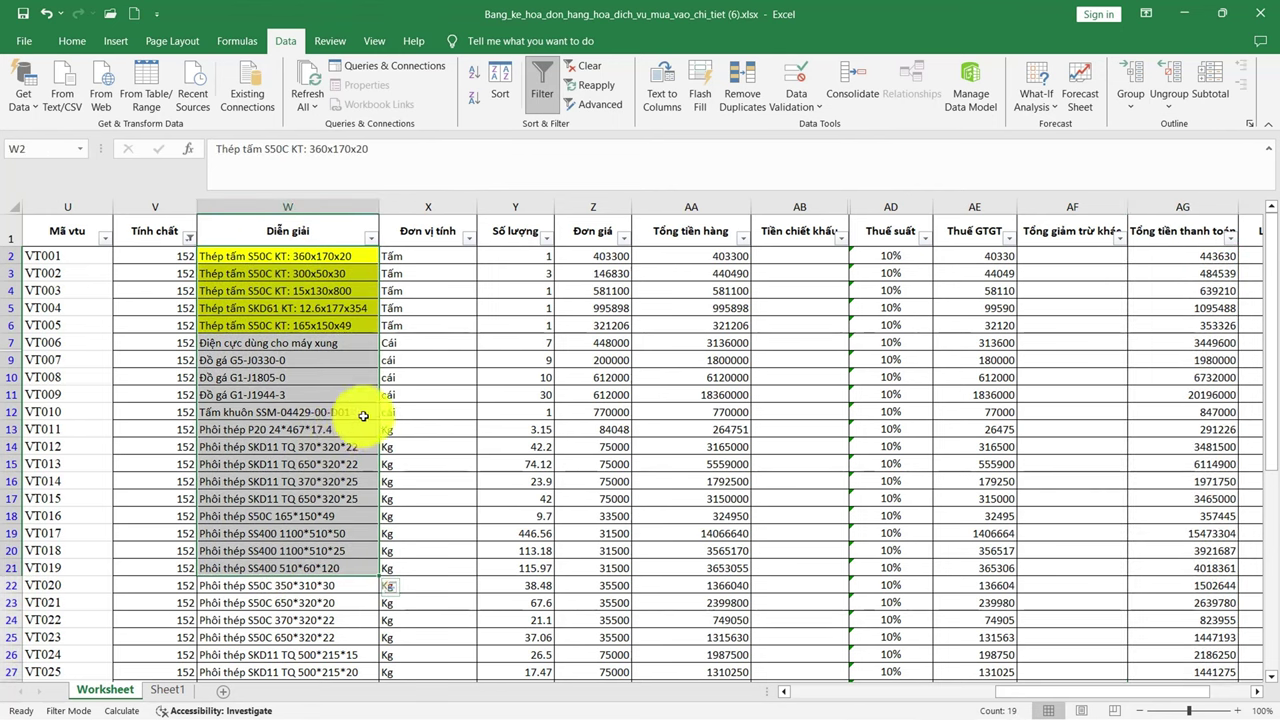
{"action": "key", "text": "ctrl+c"}
- Compare them with the item names and codes from VT001 in the Mau_danh_muc catalogue, then return to Bang_ke
{"action": "key", "text": "alt+Tab"}
{"action": "scroll", "coordinate": [240, 330], "scroll_direction": "up", "scroll_amount": 5}
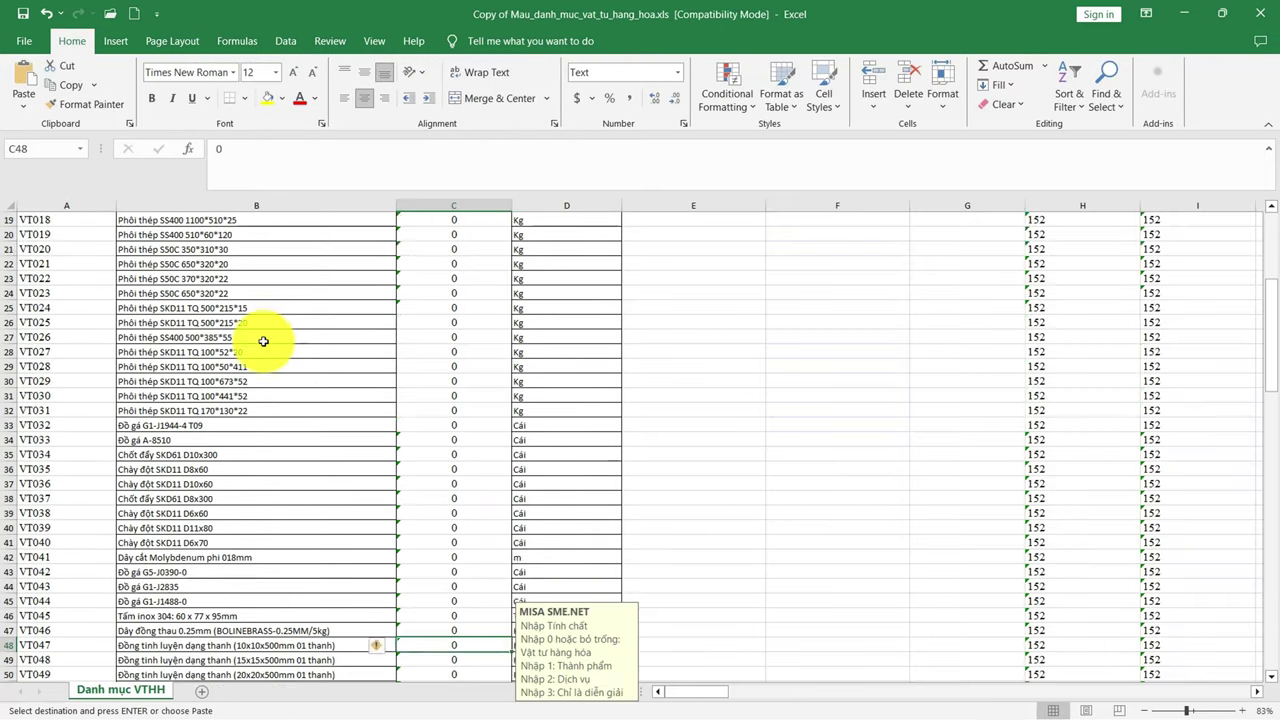
{"action": "scroll", "coordinate": [260, 340], "scroll_direction": "up", "scroll_amount": 5}
{"action": "left_click_drag", "start_coordinate": [251, 289], "coordinate": [271, 666]}
{"action": "left_click", "coordinate": [229, 423]}
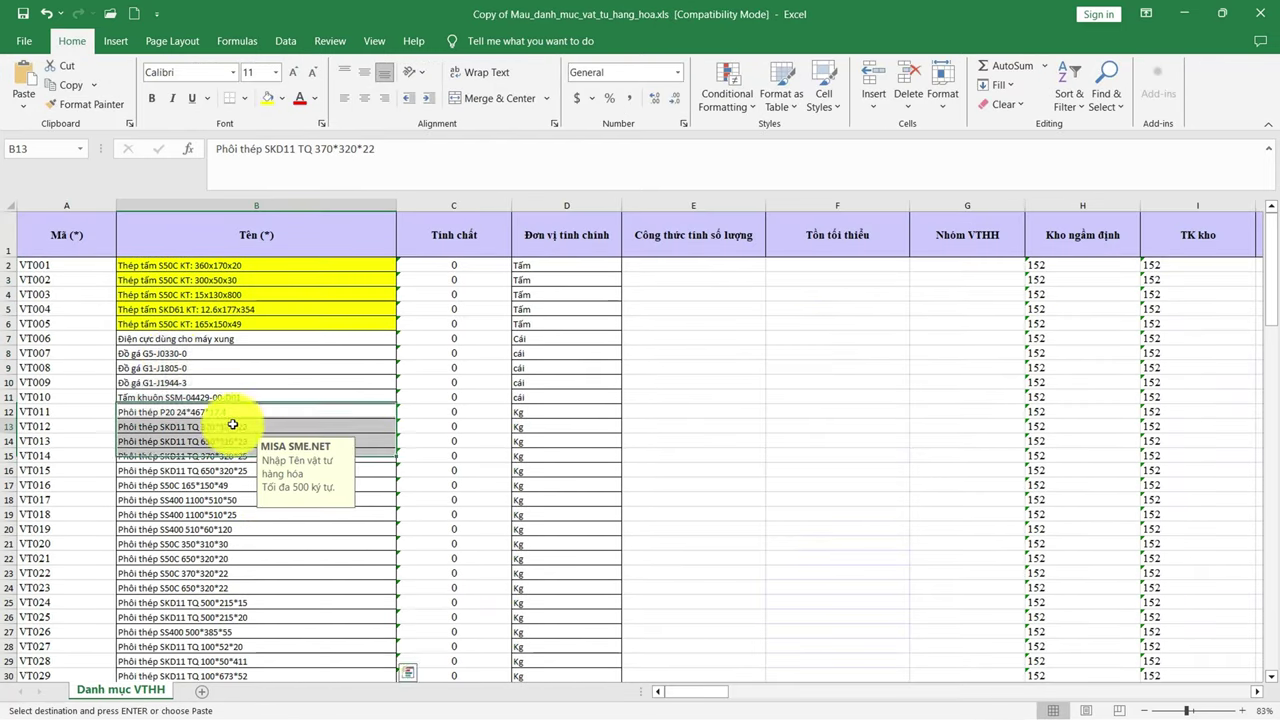
{"action": "left_click", "coordinate": [70, 268]}
{"action": "left_click_drag", "start_coordinate": [68, 283], "coordinate": [77, 483]}
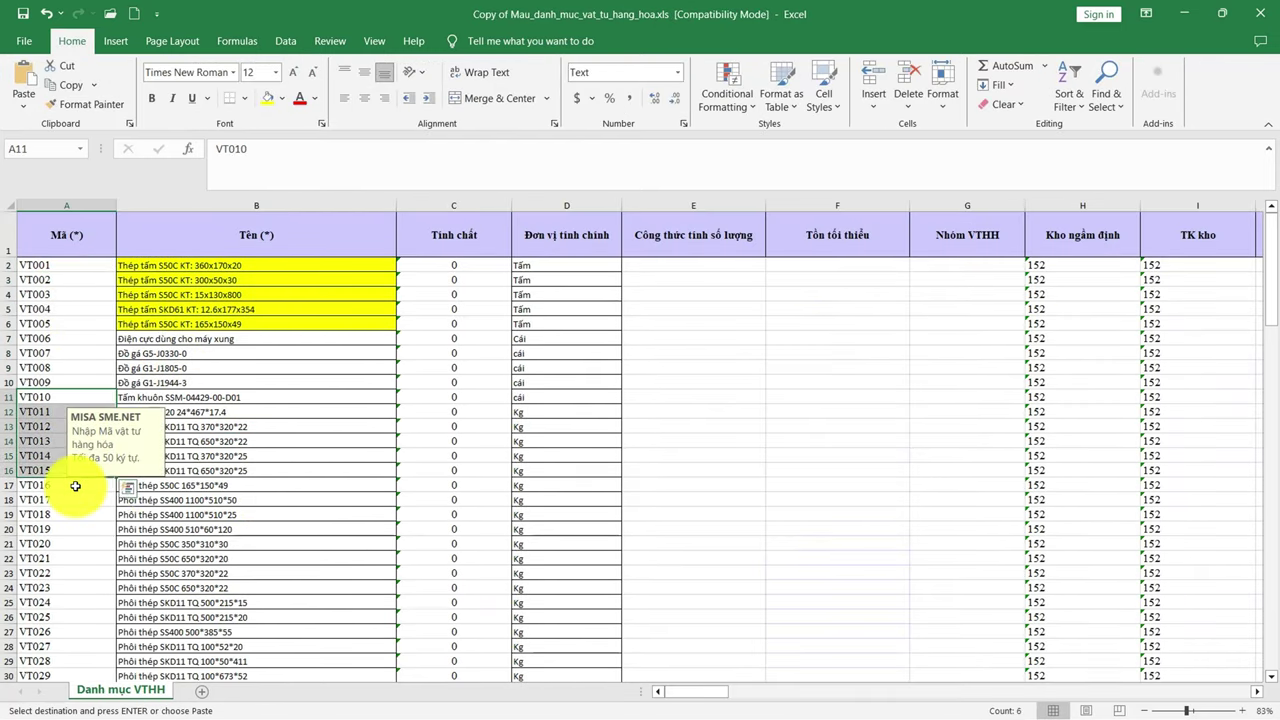
{"action": "left_click", "coordinate": [967, 455]}
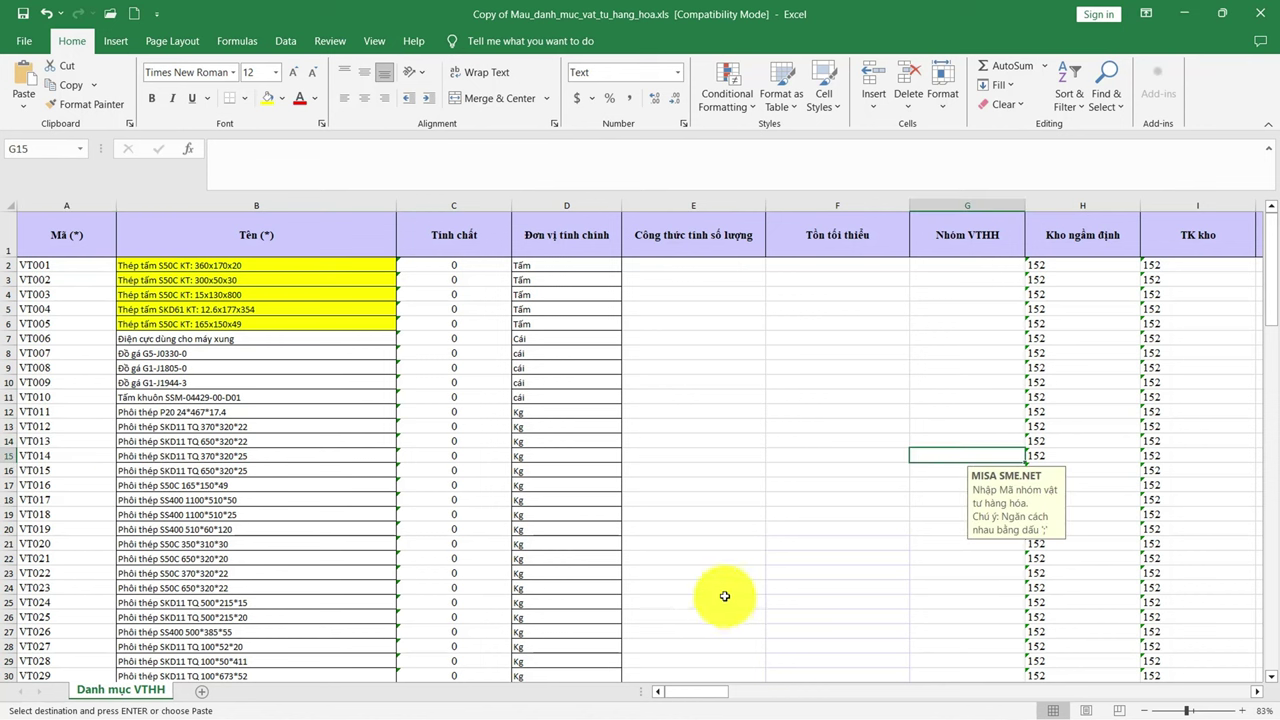
{"action": "key", "text": "alt+Tab"}
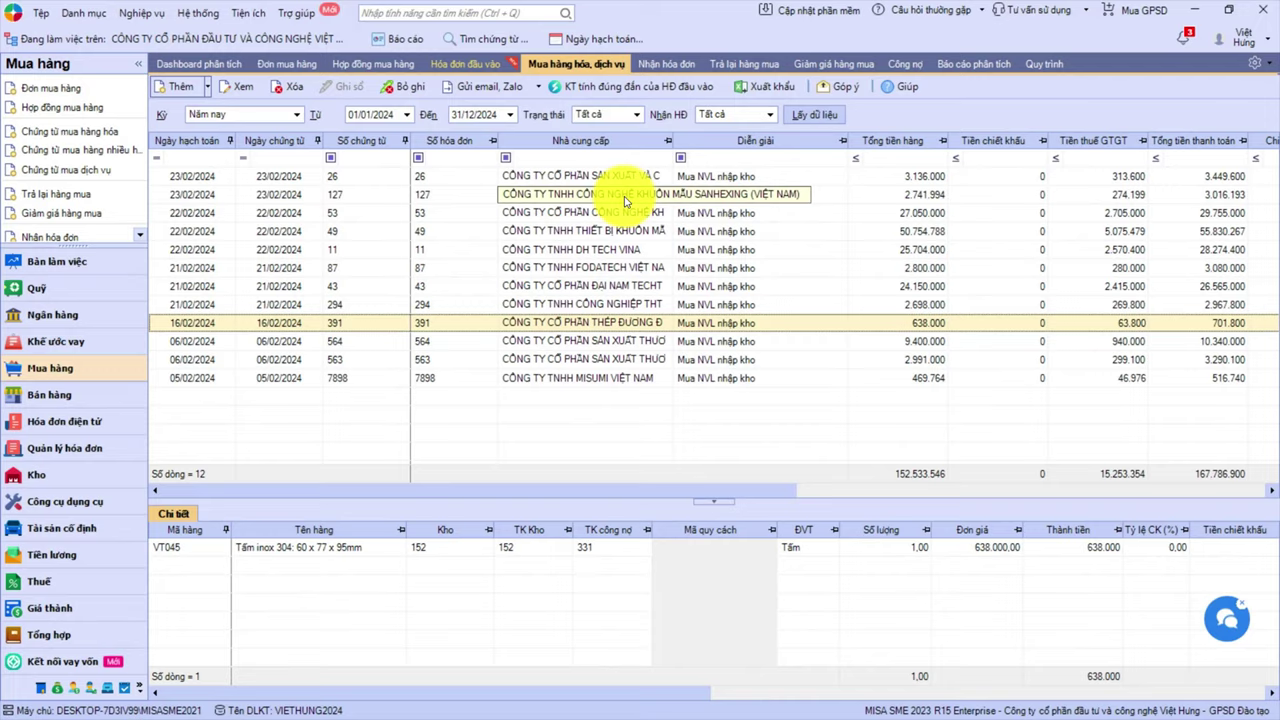
{"action": "key", "text": "alt+Tab"}
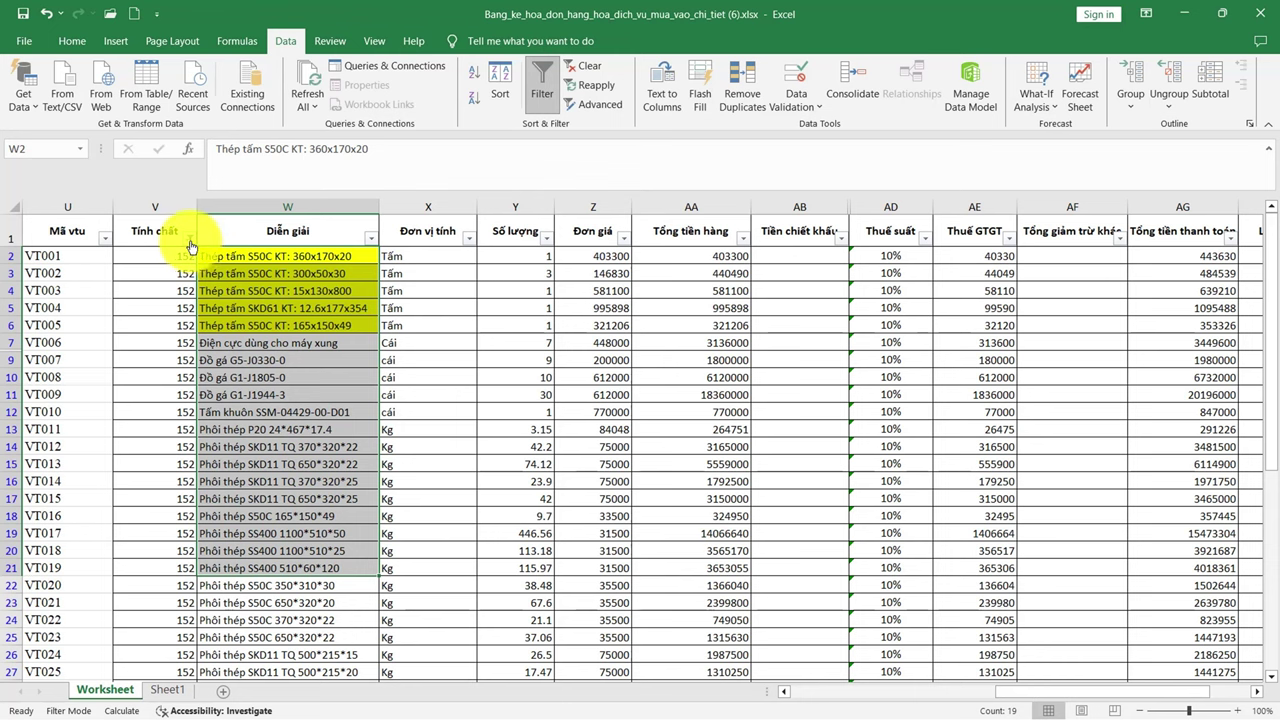
- Filter the Tính chất column to show only the 7 dv service lines
{"action": "left_click", "coordinate": [189, 240]}
{"action": "left_click", "coordinate": [44, 426]}
{"action": "left_click", "coordinate": [44, 469]}
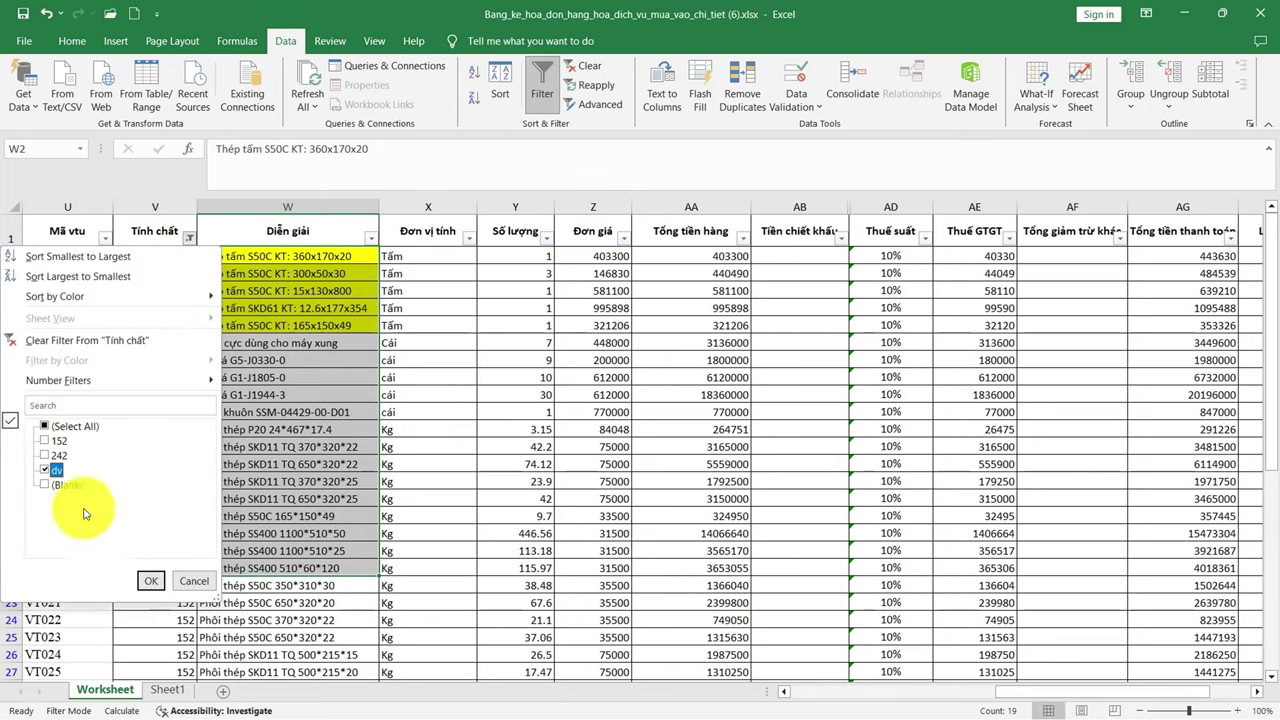
{"action": "left_click", "coordinate": [150, 580]}
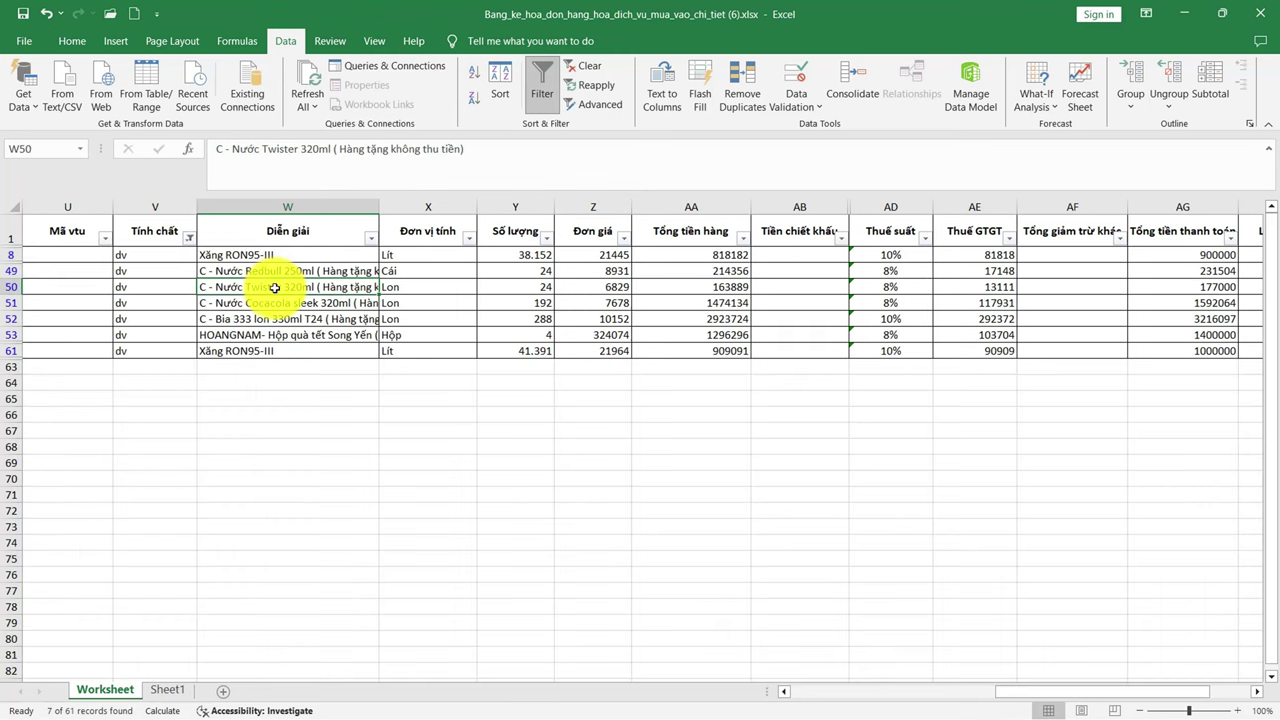
- In MISA SME, start a data import with Tệp > Nhập khẩu
{"action": "key", "text": "alt+Tab"}
{"action": "left_click", "coordinate": [83, 13]}
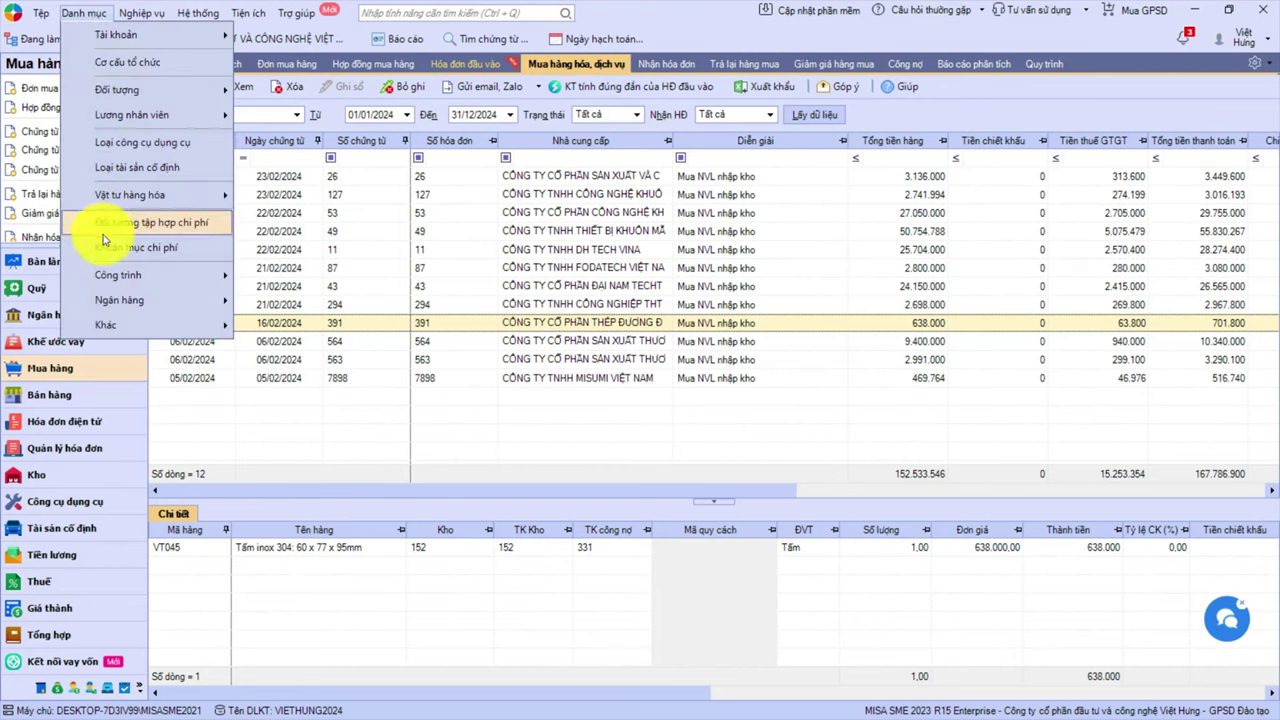
{"action": "key", "text": "Escape"}
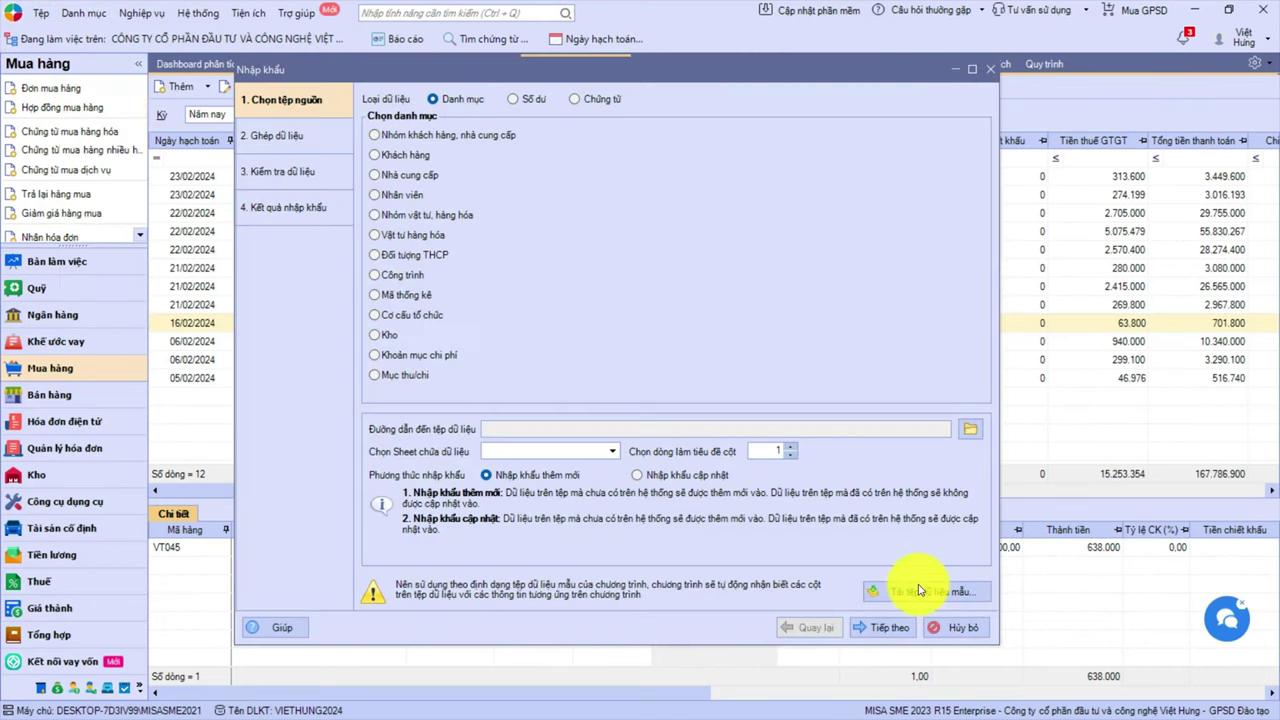
{"action": "left_click", "coordinate": [910, 590]}
- Set the import type to Mua dịch vụ and read the template's guidance for the date and account columns
{"action": "left_click", "coordinate": [766, 428]}
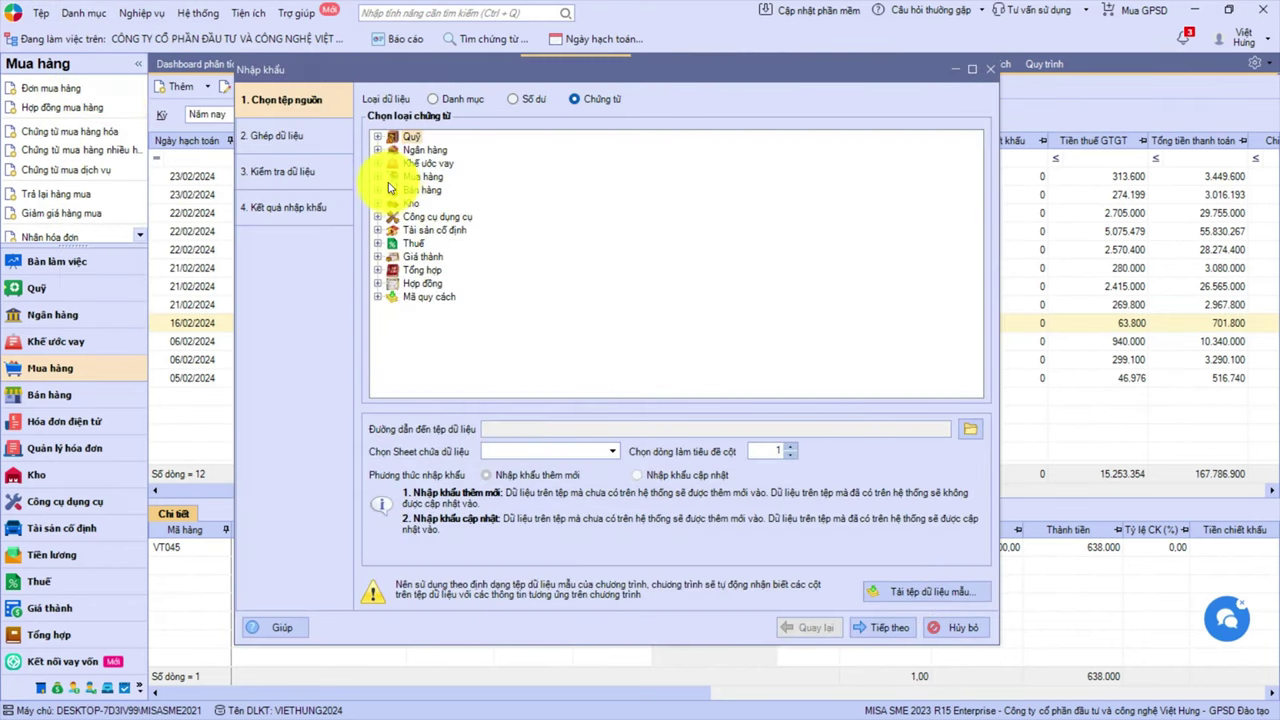
{"action": "left_click", "coordinate": [378, 177]}
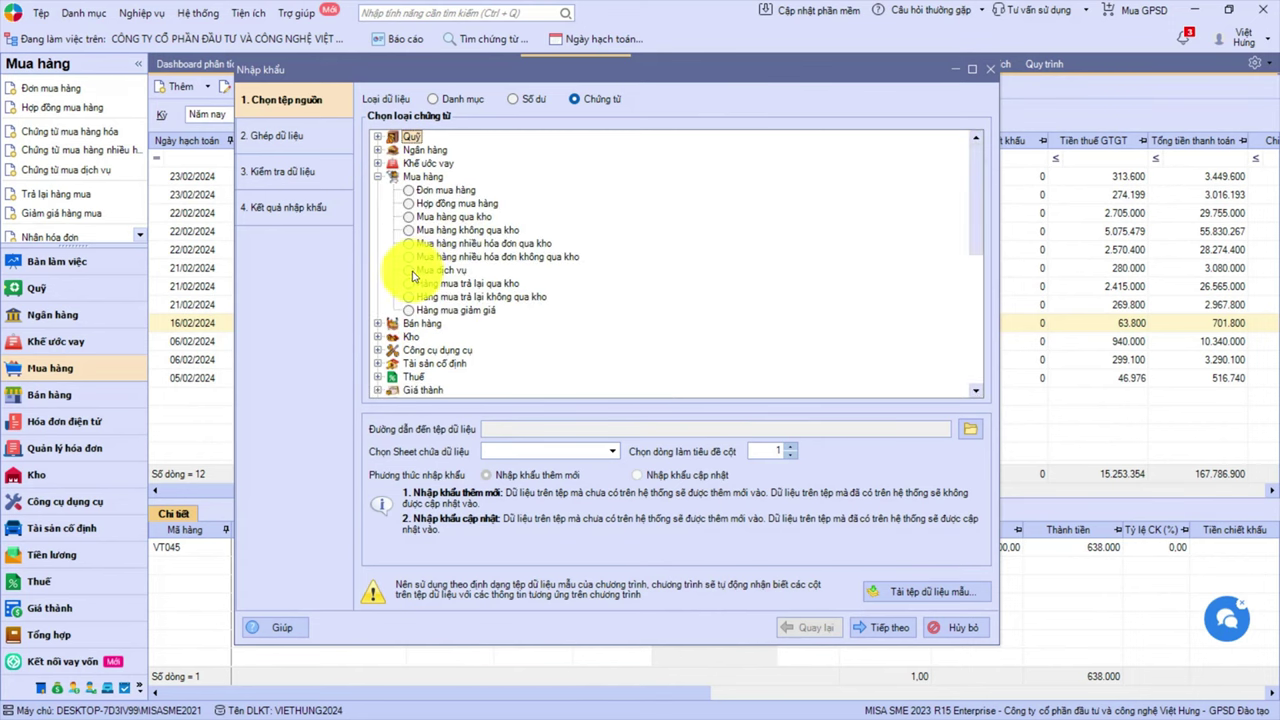
{"action": "left_click", "coordinate": [409, 270]}
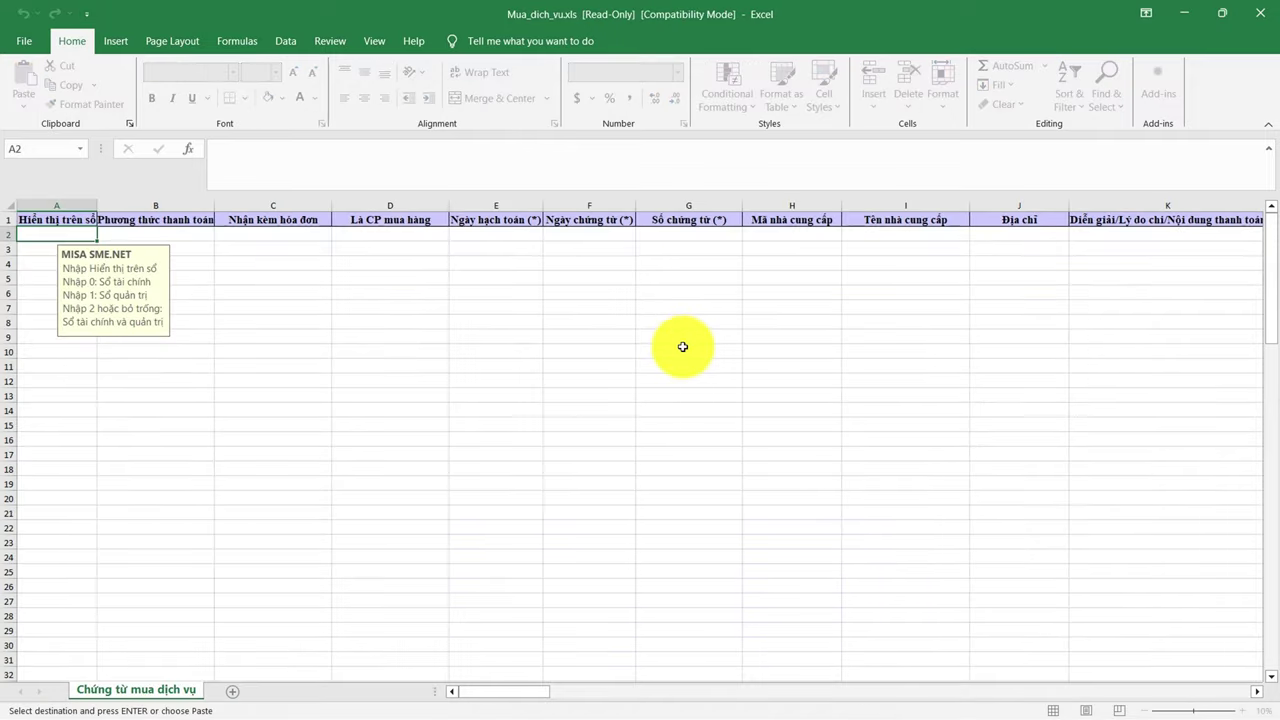
{"action": "left_click", "coordinate": [617, 262]}
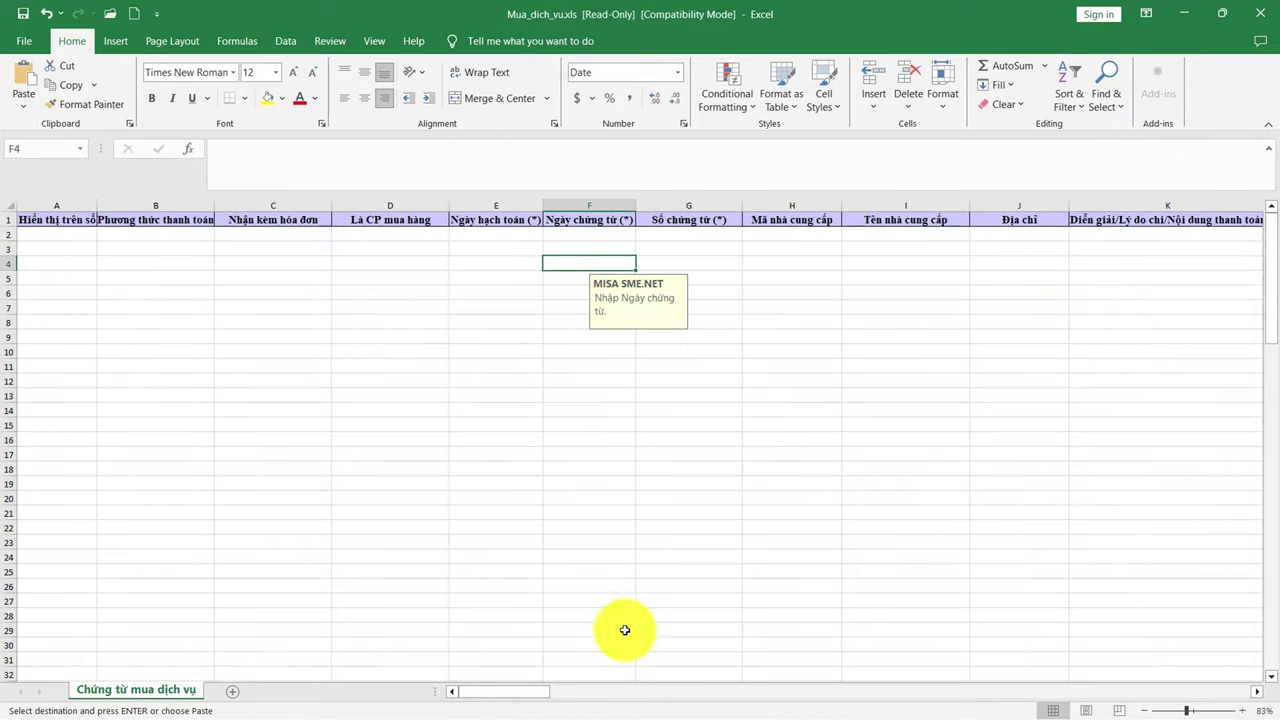
{"action": "scroll", "coordinate": [623, 628], "scroll_direction": "right", "scroll_amount": 3}
{"action": "left_click", "coordinate": [1041, 236]}
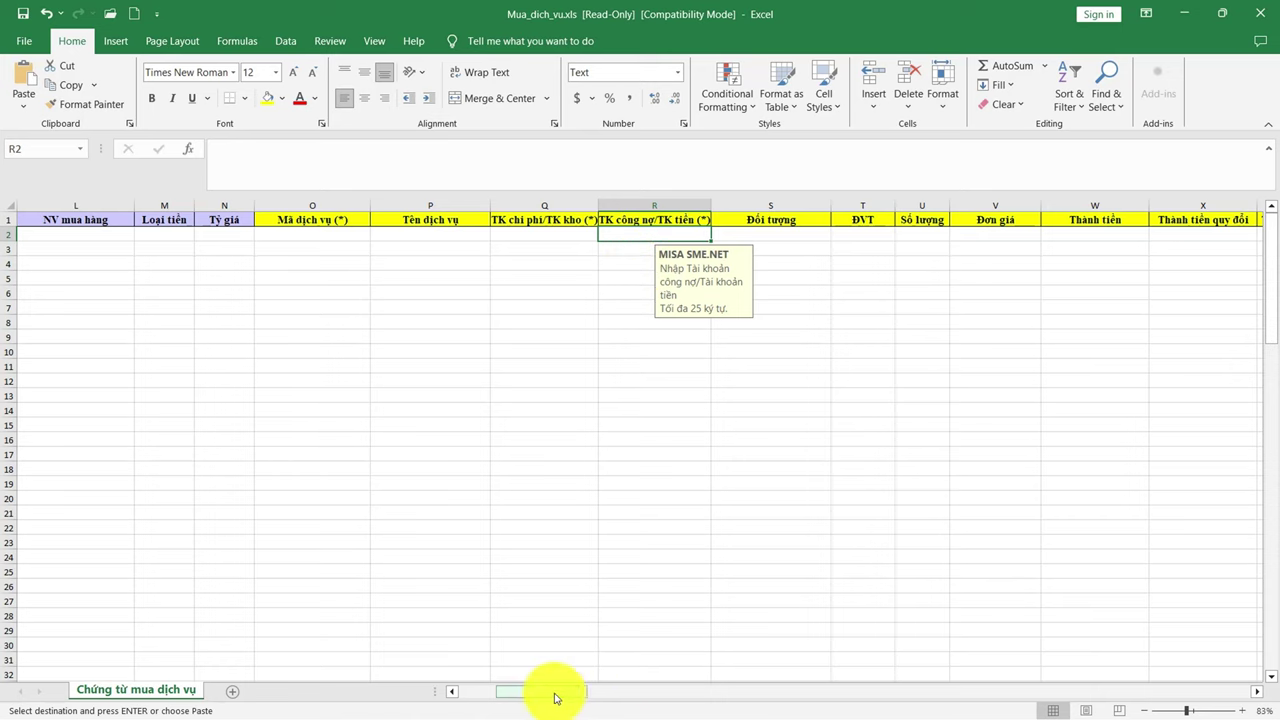
- Minimise the template and catalogue workbooks and select the service rows' blank item codes
{"action": "mouse_move", "coordinate": [549, 691]}
{"action": "left_mouse_down"}
{"action": "mouse_move", "coordinate": [645, 703]}
{"action": "mouse_move", "coordinate": [509, 694]}
{"action": "left_mouse_up"}
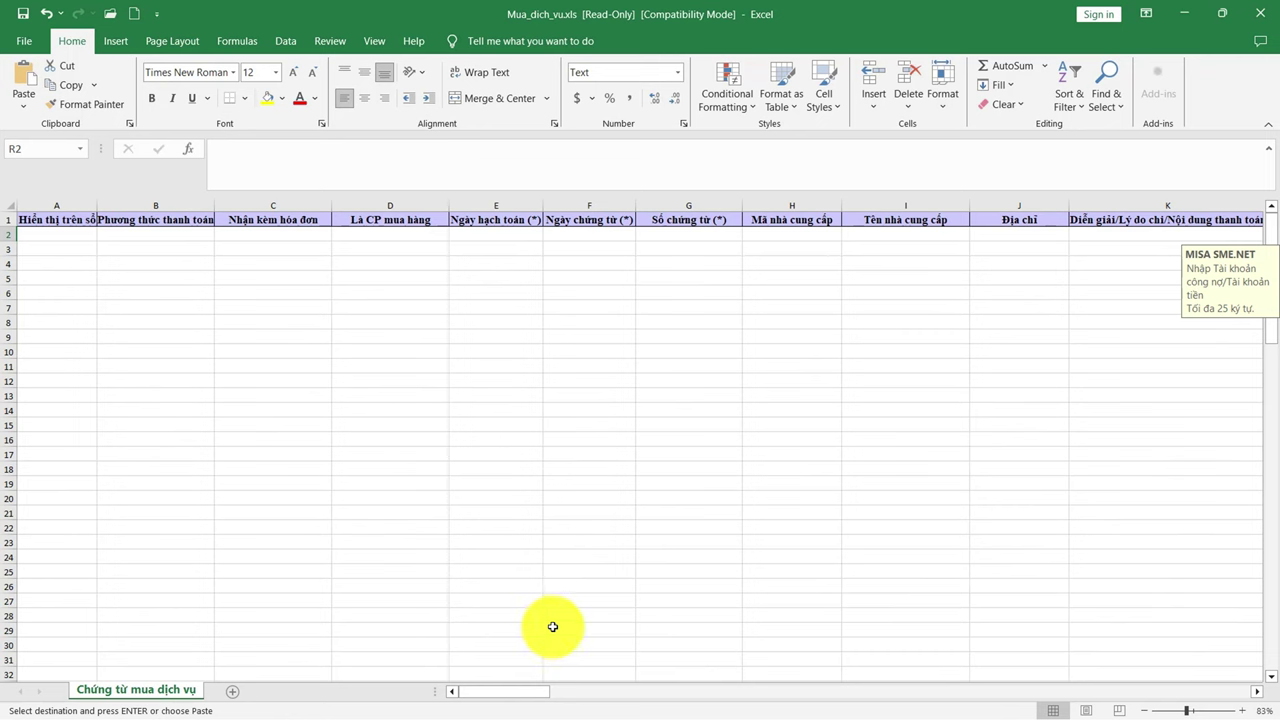
{"action": "left_click", "coordinate": [1182, 14]}
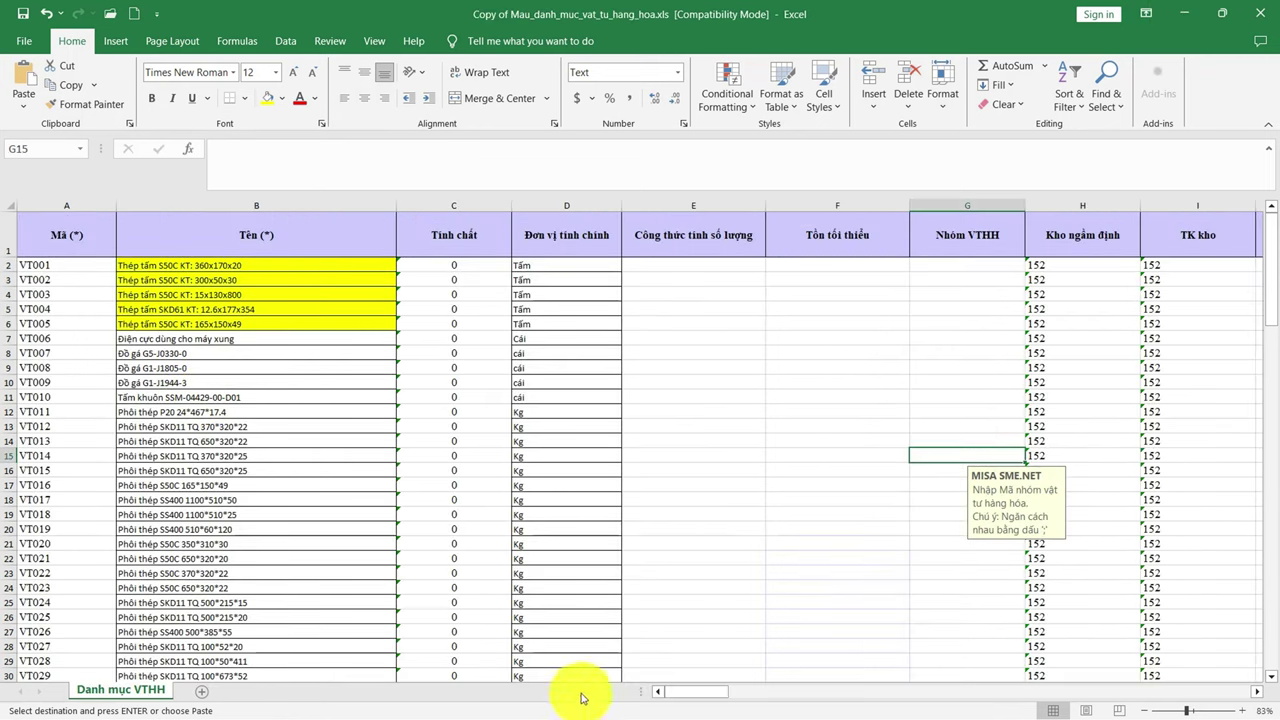
{"action": "left_click", "coordinate": [1182, 14]}
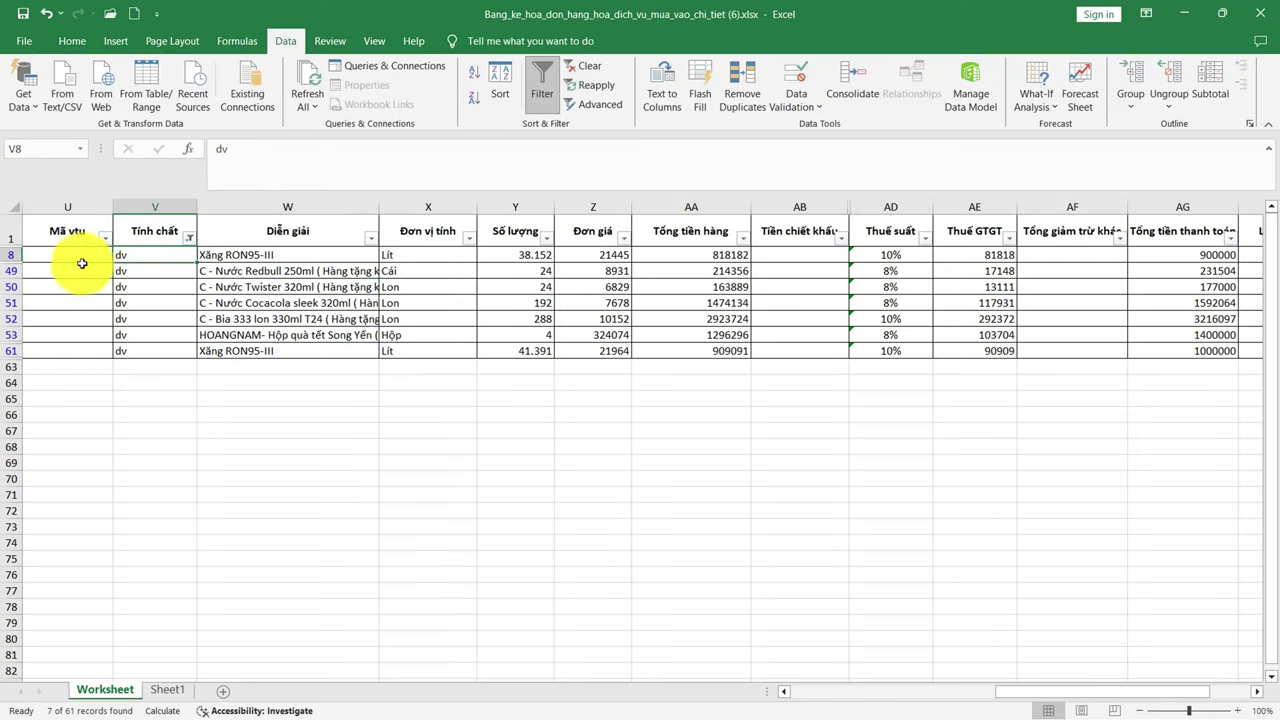
{"action": "left_click_drag", "start_coordinate": [86, 256], "coordinate": [78, 347]}
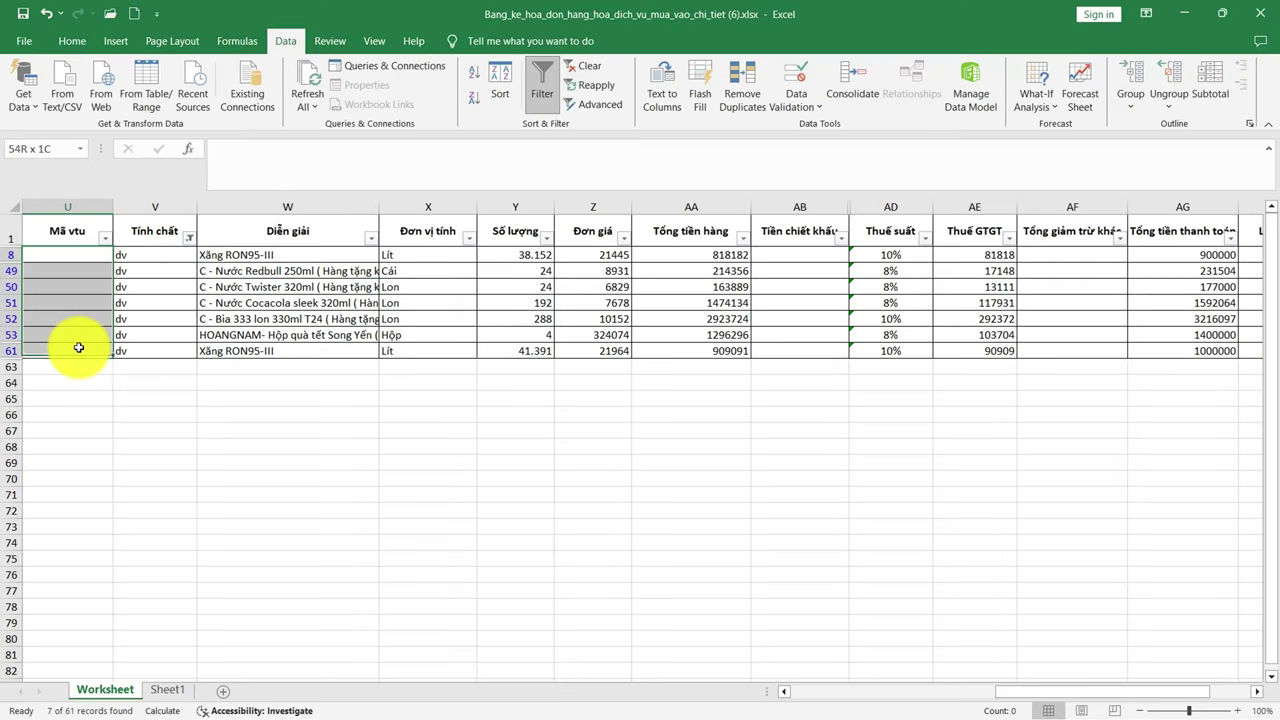